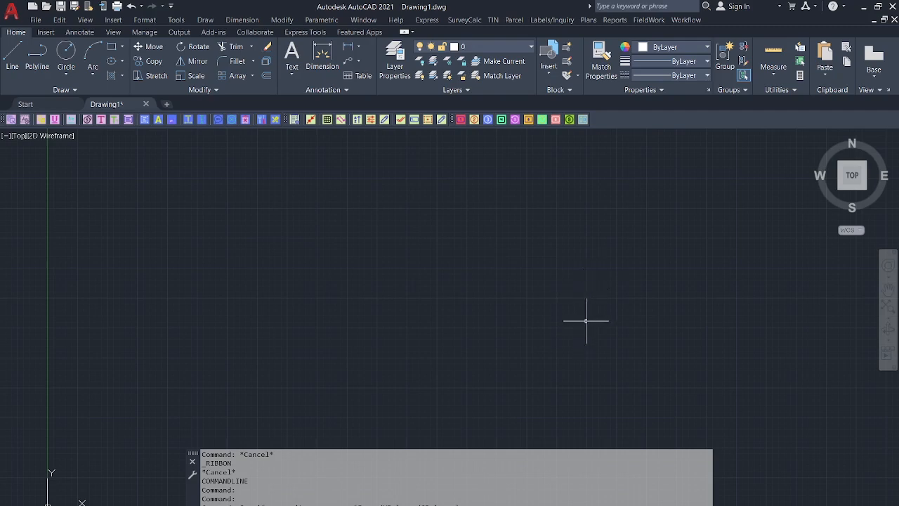
Browse File Explorer to D:\SurveyCalc\Tutorials to show Lot 499.dwg and the scanned images.
{"action": "left_click", "coordinate": [470, 496]}
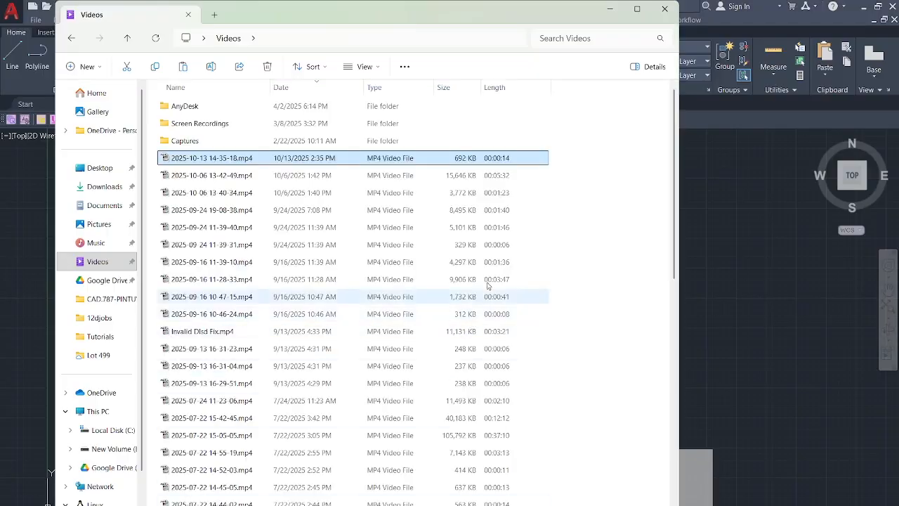
{"action": "left_click", "coordinate": [664, 13]}
{"action": "left_click", "coordinate": [469, 496]}
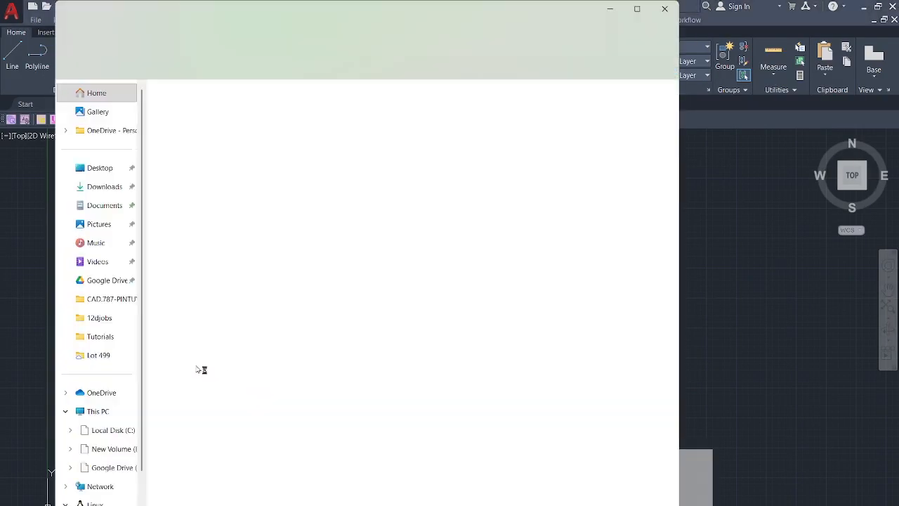
{"action": "left_click", "coordinate": [111, 448]}
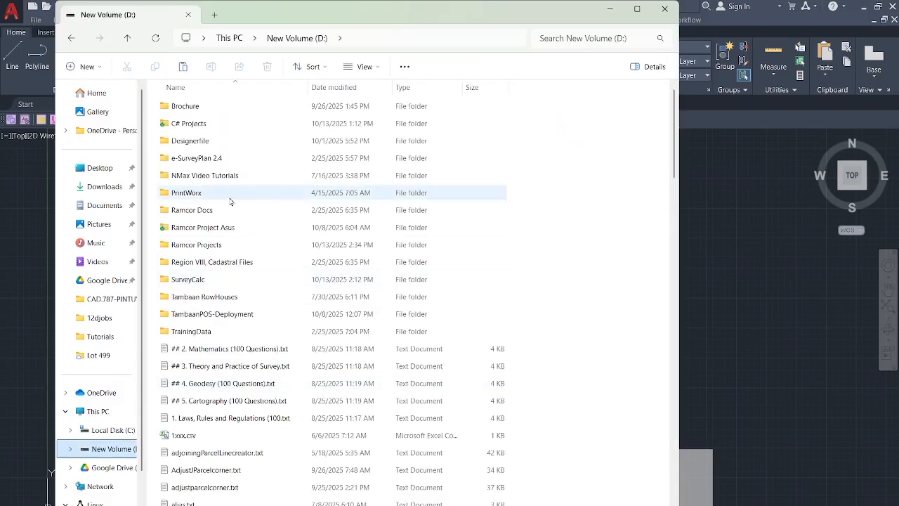
{"action": "double_click", "coordinate": [188, 279]}
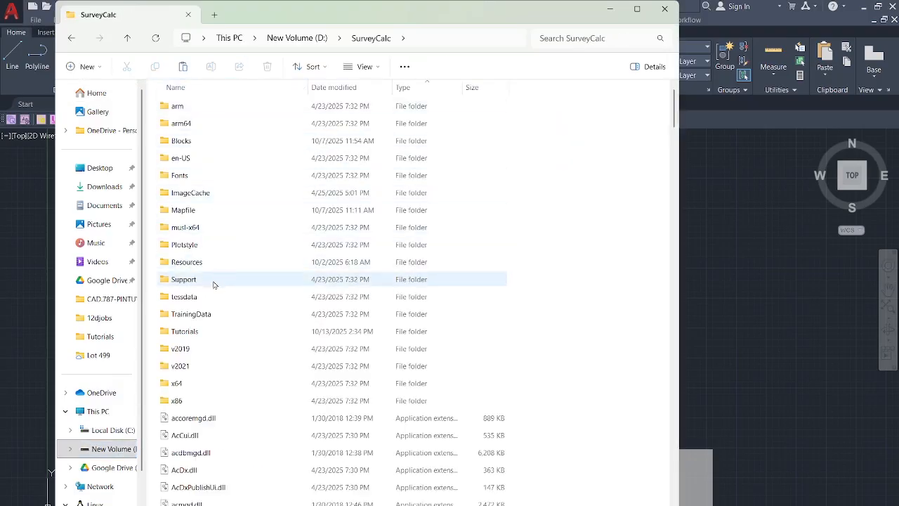
{"action": "left_click", "coordinate": [201, 336]}
{"action": "double_click", "coordinate": [202, 333]}
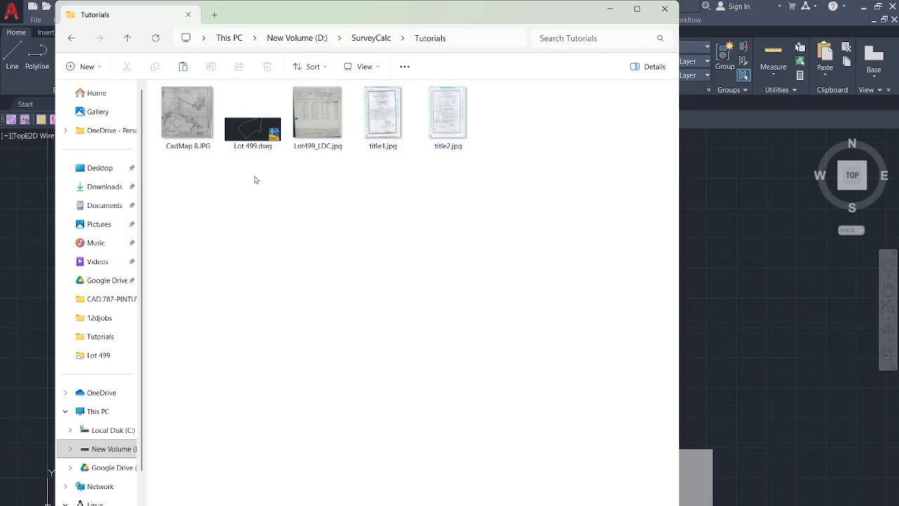
View CadMap 8.JPG, then step through Lot499_LDC.jpg, title1.jpg and title2.jpg in Photos.
{"action": "double_click", "coordinate": [187, 113]}
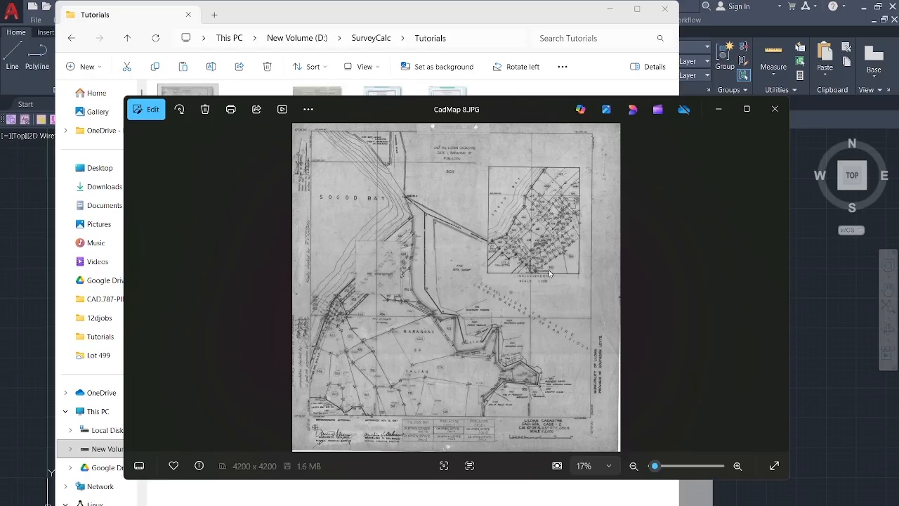
{"action": "mouse_move", "coordinate": [778, 293]}
{"action": "left_click", "coordinate": [777, 289]}
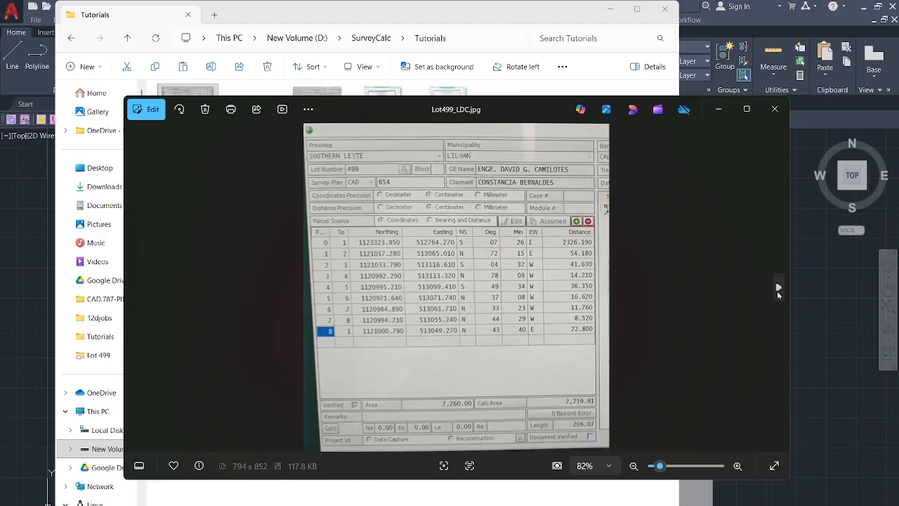
{"action": "left_click", "coordinate": [778, 289]}
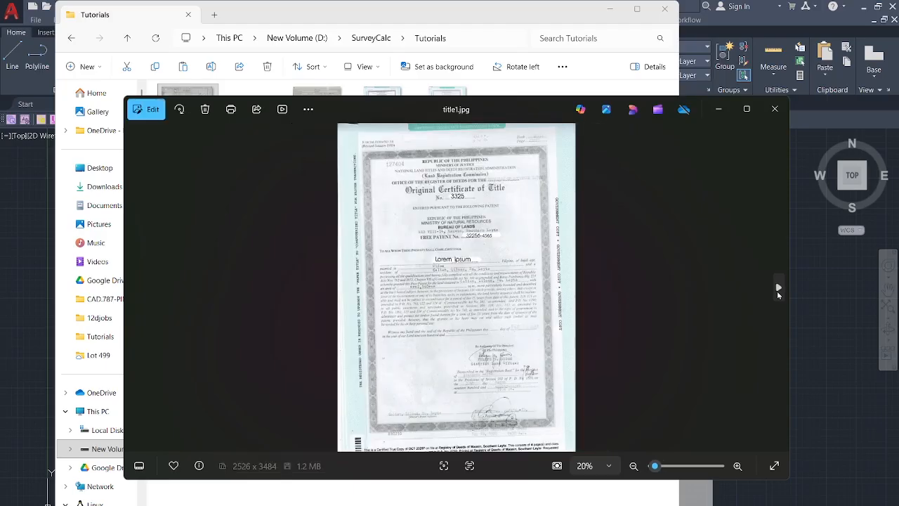
{"action": "left_click", "coordinate": [777, 289]}
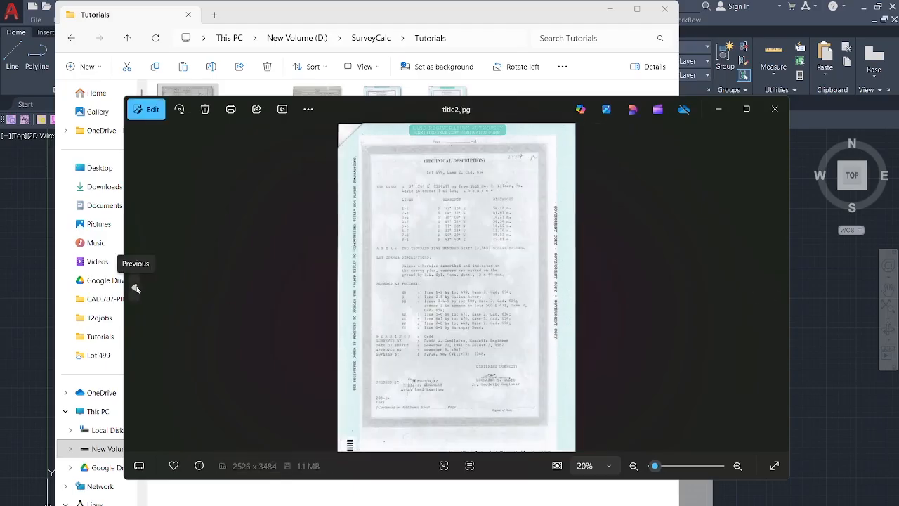
Compare the title1.jpg and title2.jpg scans, then return to the AutoCAD window.
{"action": "left_click", "coordinate": [135, 288]}
{"action": "left_click", "coordinate": [775, 289]}
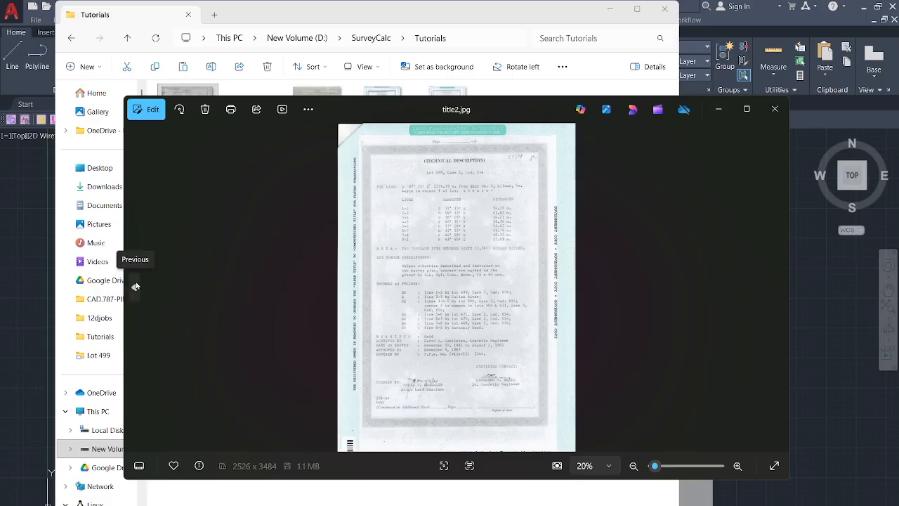
{"action": "left_click", "coordinate": [135, 287]}
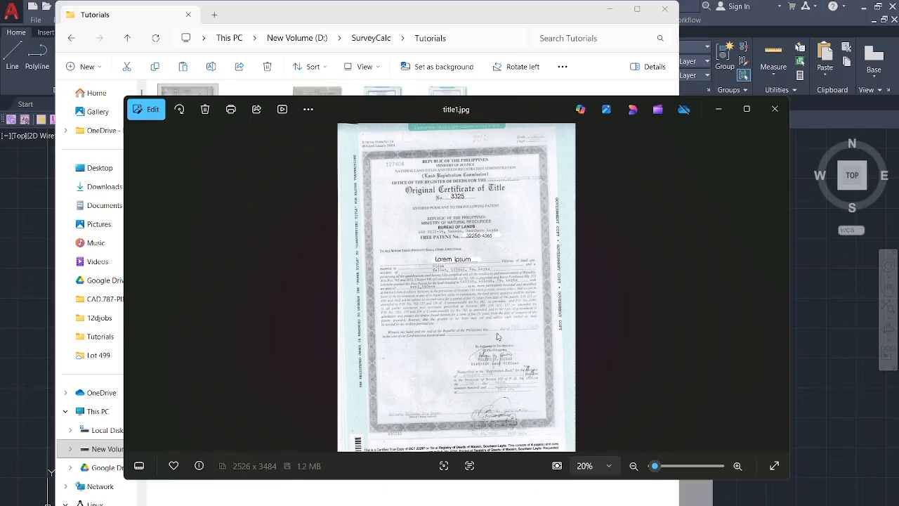
{"action": "left_click", "coordinate": [823, 348]}
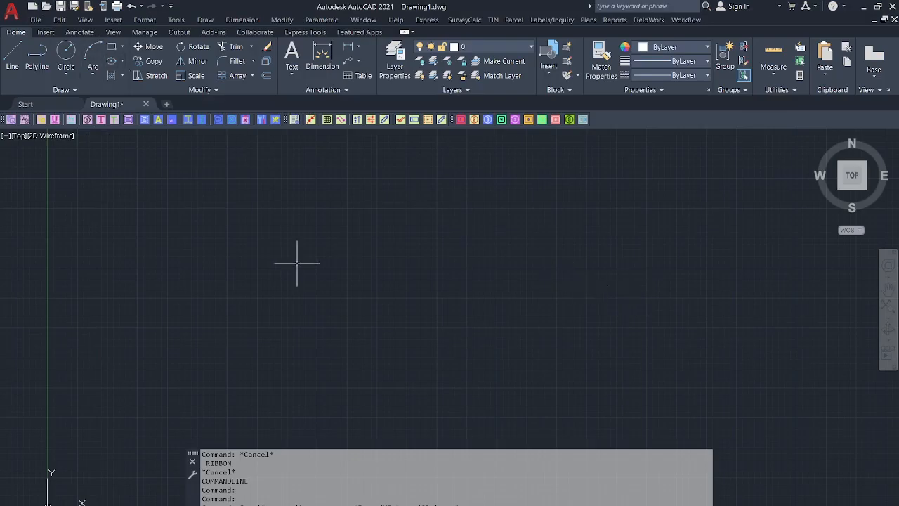
Open Lot 499.dwg from the SurveyCalc Tutorials folder.
{"action": "left_click", "coordinate": [46, 6]}
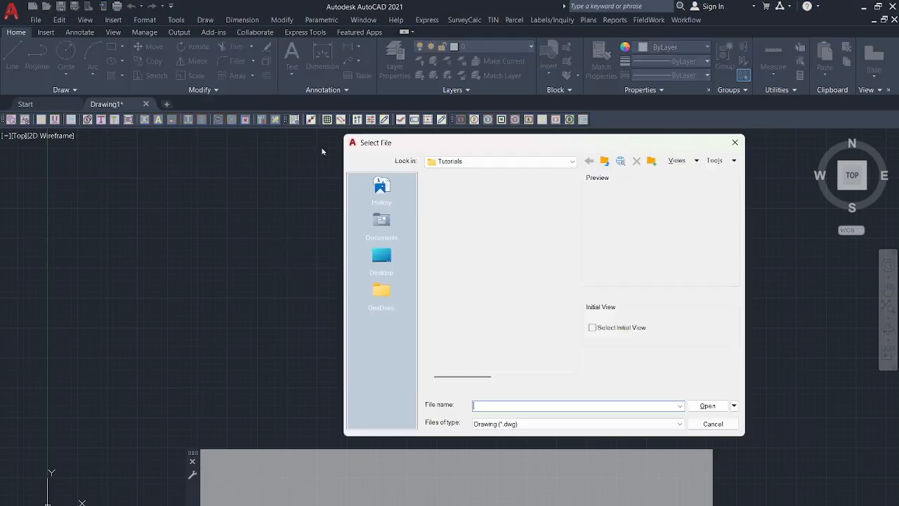
{"action": "left_click", "coordinate": [500, 161]}
{"action": "scroll", "coordinate": [493, 195], "scroll_direction": "up", "scroll_amount": 1}
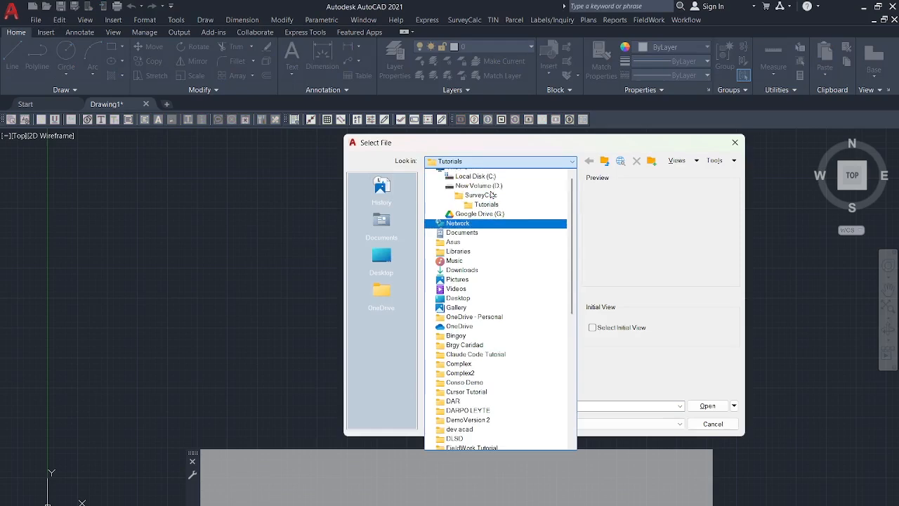
{"action": "scroll", "coordinate": [493, 196], "scroll_direction": "up", "scroll_amount": 1}
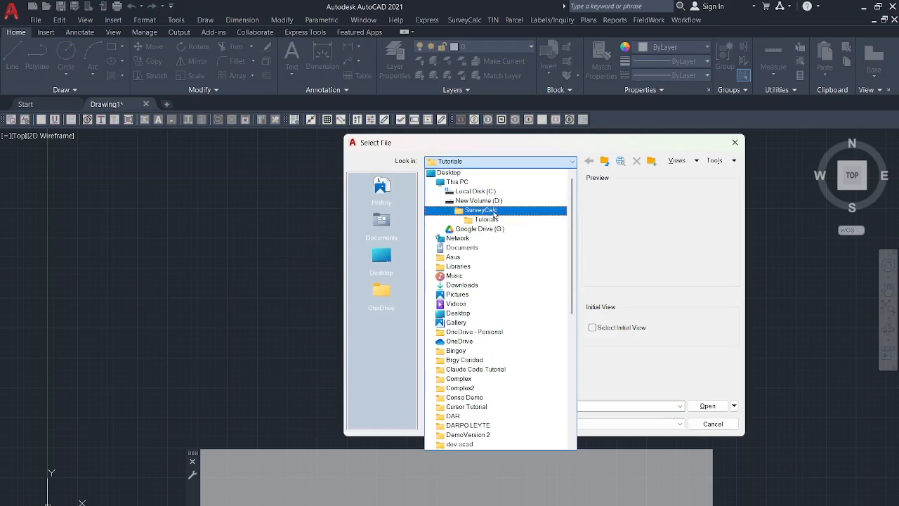
{"action": "left_click", "coordinate": [494, 220]}
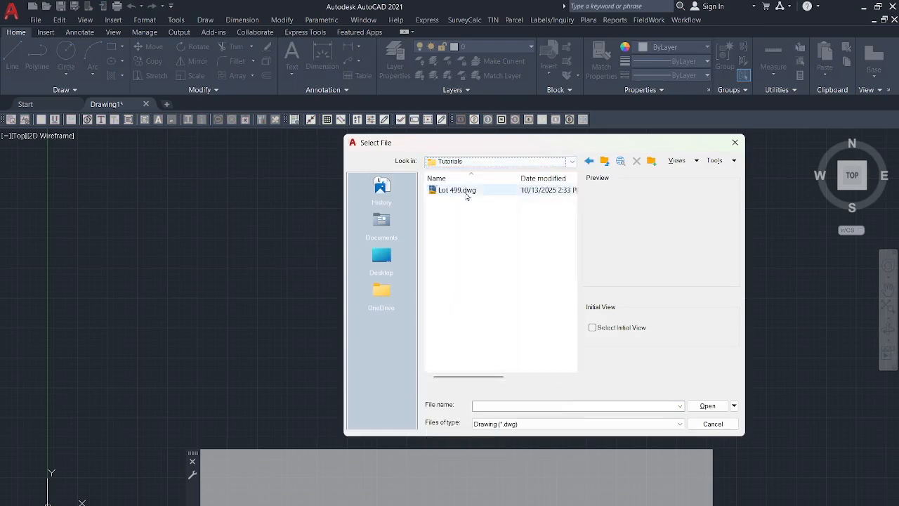
{"action": "left_click", "coordinate": [466, 191]}
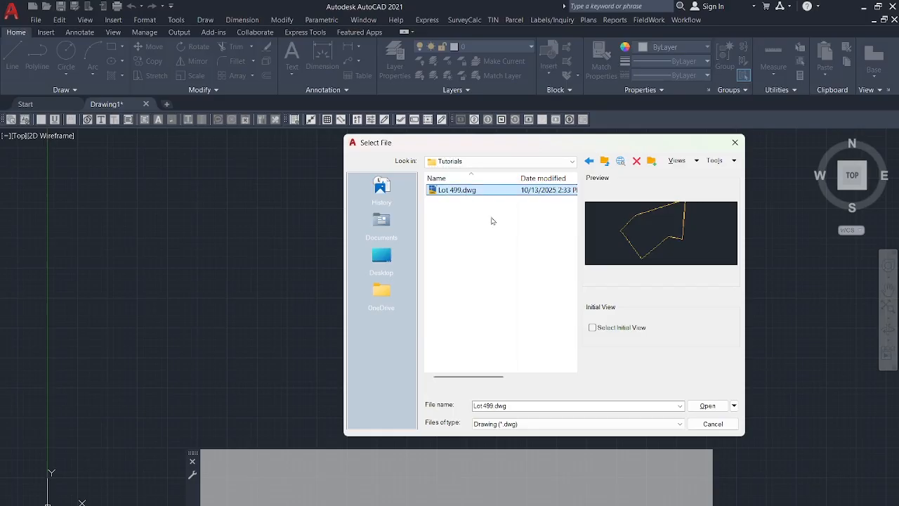
{"action": "left_click", "coordinate": [699, 404]}
{"action": "scroll", "coordinate": [459, 281], "scroll_direction": "down", "scroll_amount": 2}
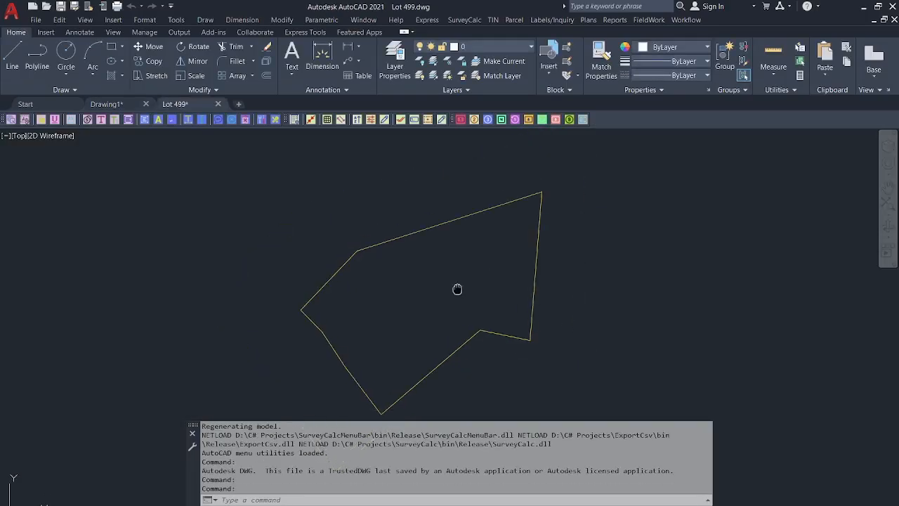
{"action": "scroll", "coordinate": [453, 249], "scroll_direction": "up", "scroll_amount": 2}
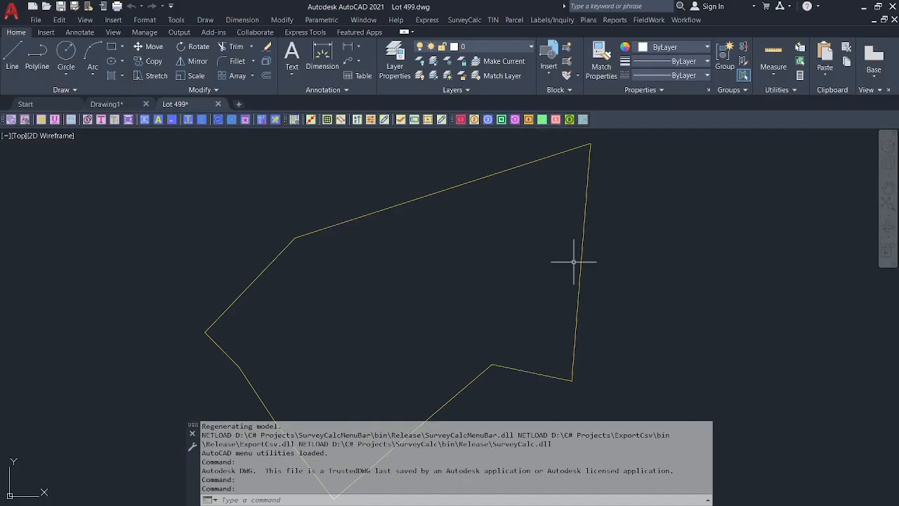
{"action": "middle_click_drag", "start_coordinate": [439, 321], "coordinate": [439, 304]}
{"action": "scroll", "coordinate": [430, 266], "scroll_direction": "down", "scroll_amount": 2}
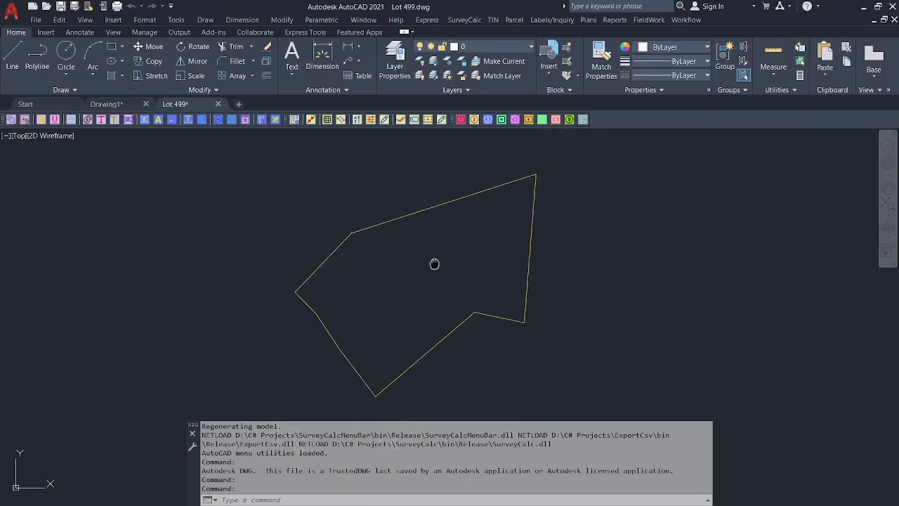
{"action": "scroll", "coordinate": [436, 259], "scroll_direction": "up", "scroll_amount": 2}
{"action": "scroll", "coordinate": [438, 261], "scroll_direction": "down", "scroll_amount": 2}
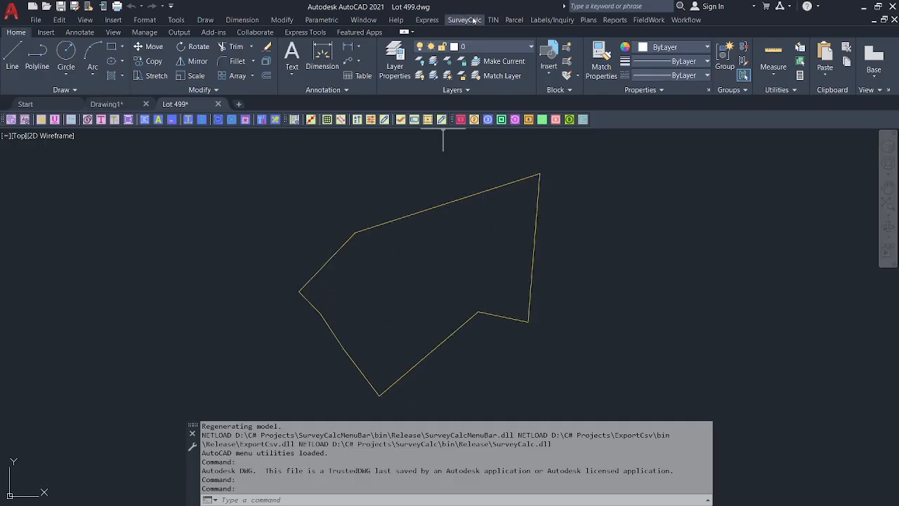
Open the SurveyCalc Boundary Encoder and close it without changes.
{"action": "left_click", "coordinate": [464, 20]}
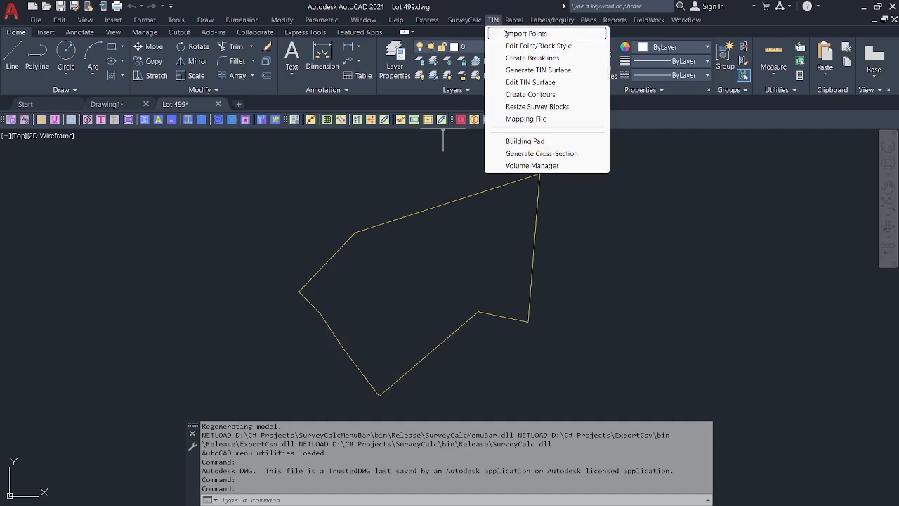
{"action": "mouse_move", "coordinate": [514, 19]}
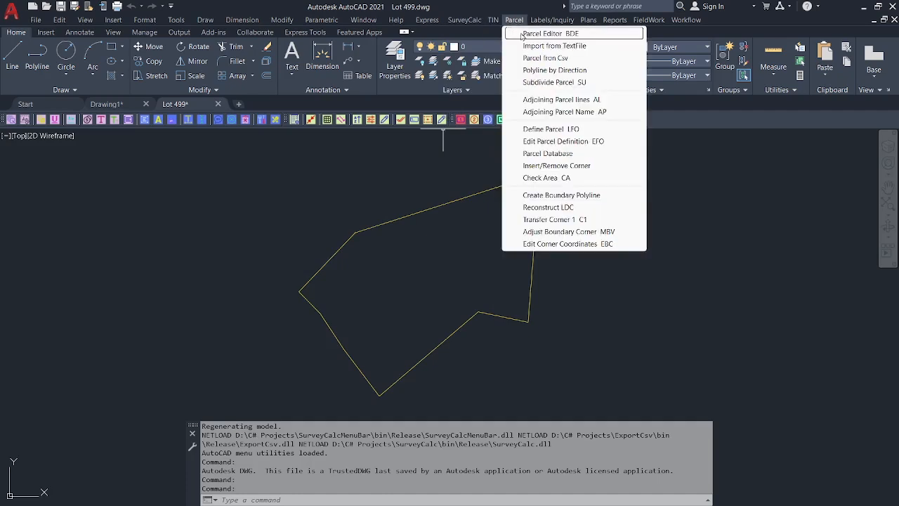
{"action": "left_click", "coordinate": [548, 33]}
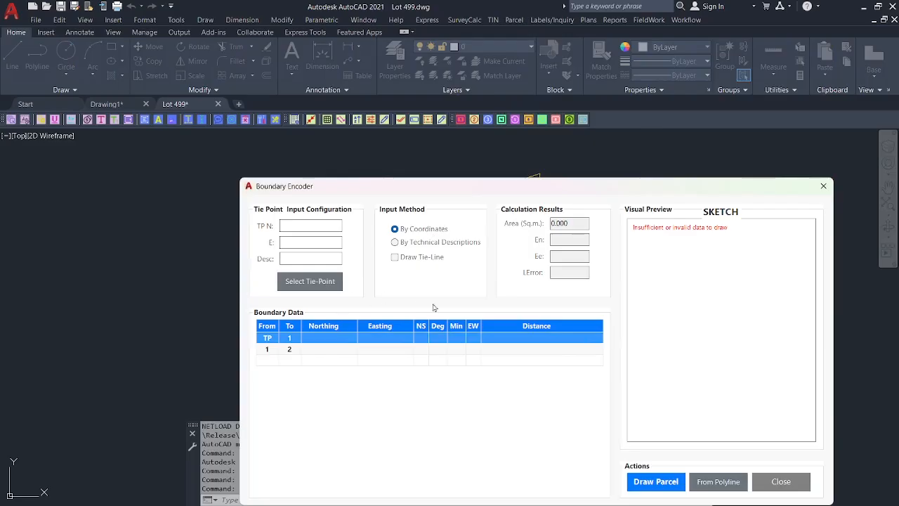
{"action": "left_click", "coordinate": [823, 185]}
Start the parcel import from a text file, then cancel it without importing.
{"action": "left_click", "coordinate": [493, 20]}
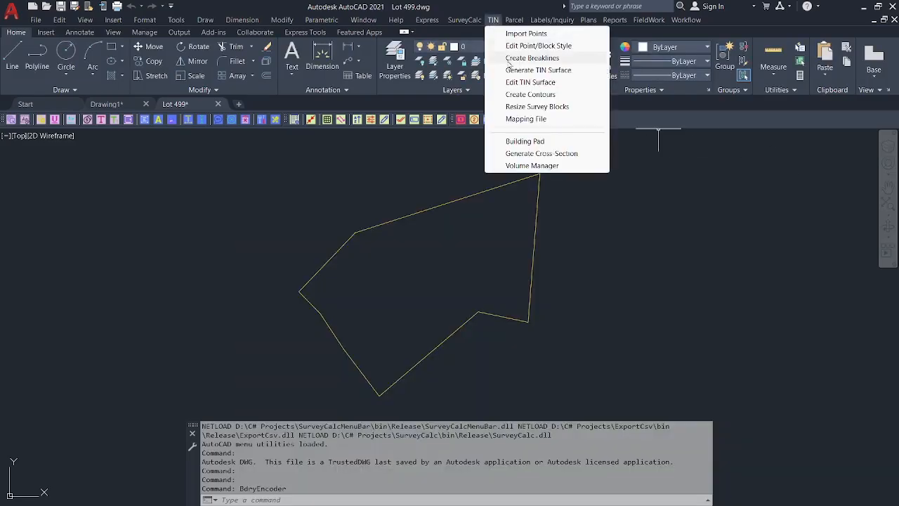
{"action": "mouse_move", "coordinate": [514, 20]}
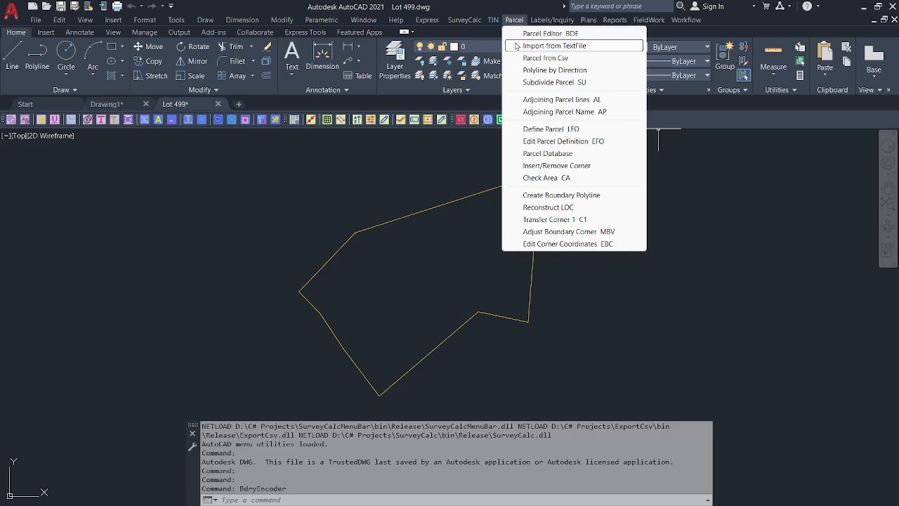
{"action": "left_click", "coordinate": [517, 46]}
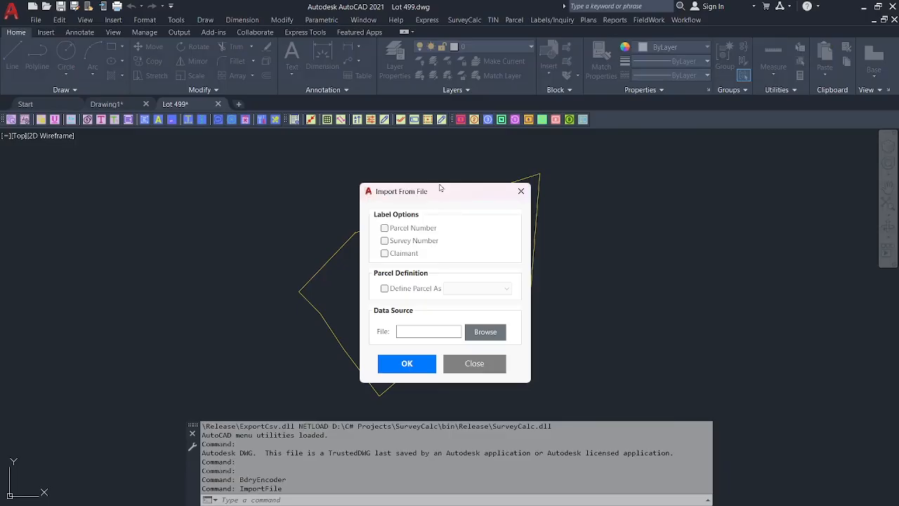
{"action": "left_click", "coordinate": [473, 363]}
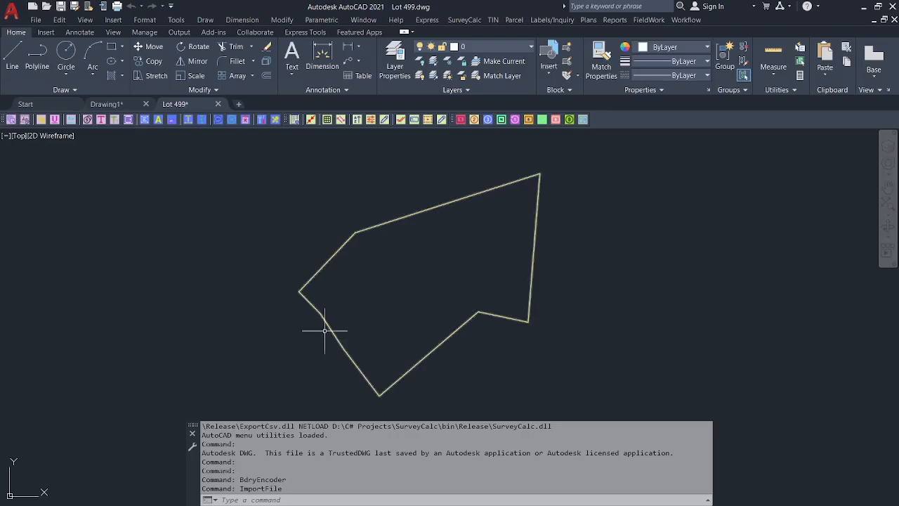
Pan the lot outline left and dismiss the Workflow menu so the yellow boundary shows.
{"action": "middle_click_drag", "start_coordinate": [499, 233], "coordinate": [437, 236]}
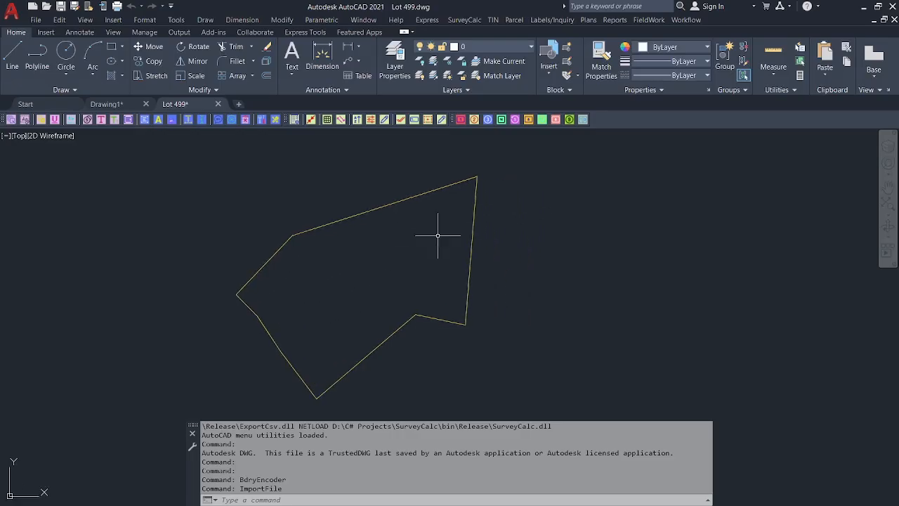
{"action": "left_click", "coordinate": [678, 22]}
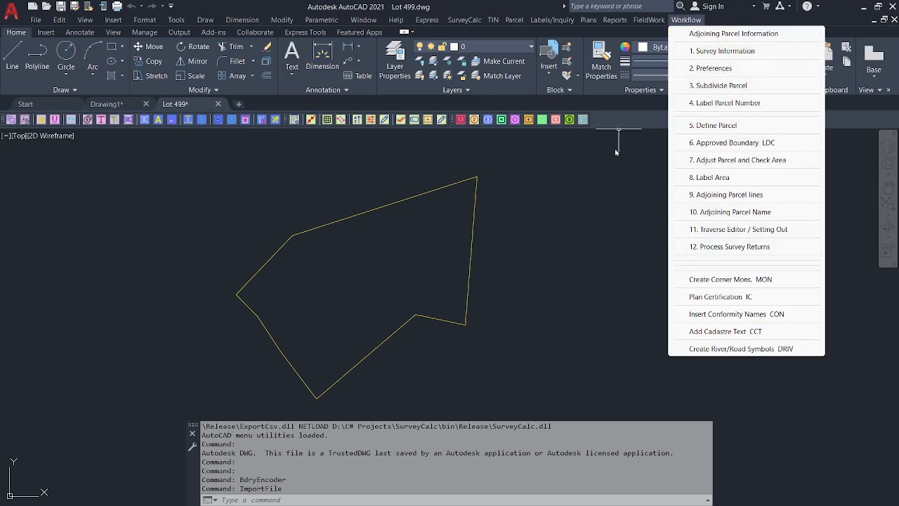
{"action": "left_click", "coordinate": [534, 171]}
{"action": "left_click", "coordinate": [567, 197]}
{"action": "left_click", "coordinate": [684, 20]}
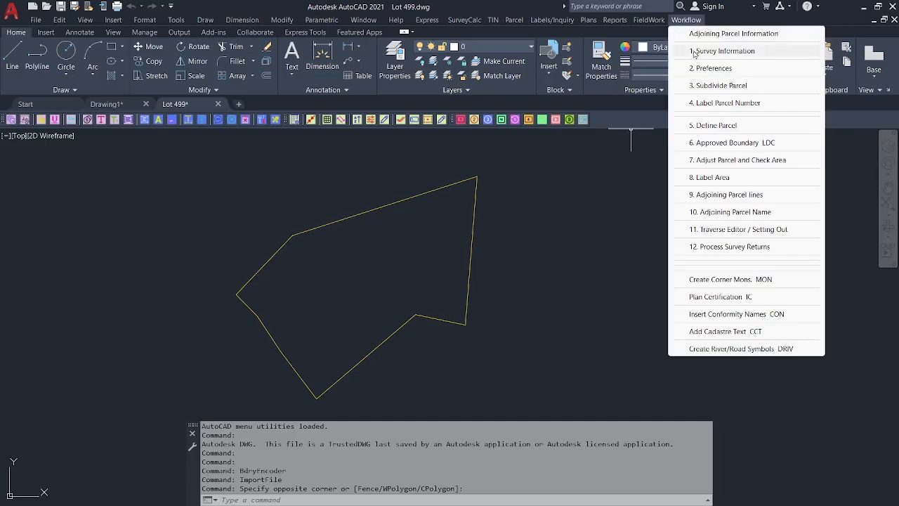
{"action": "left_click", "coordinate": [598, 185]}
{"action": "left_click", "coordinate": [582, 200]}
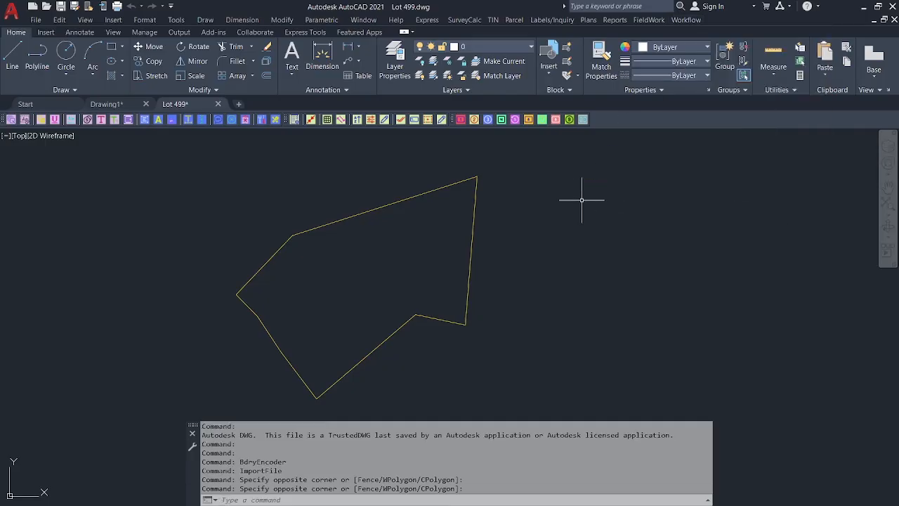
Dock Lot 499.dwg on the left half beside the title1.jpg scan in Photos on the right.
{"action": "left_click", "coordinate": [877, 7]}
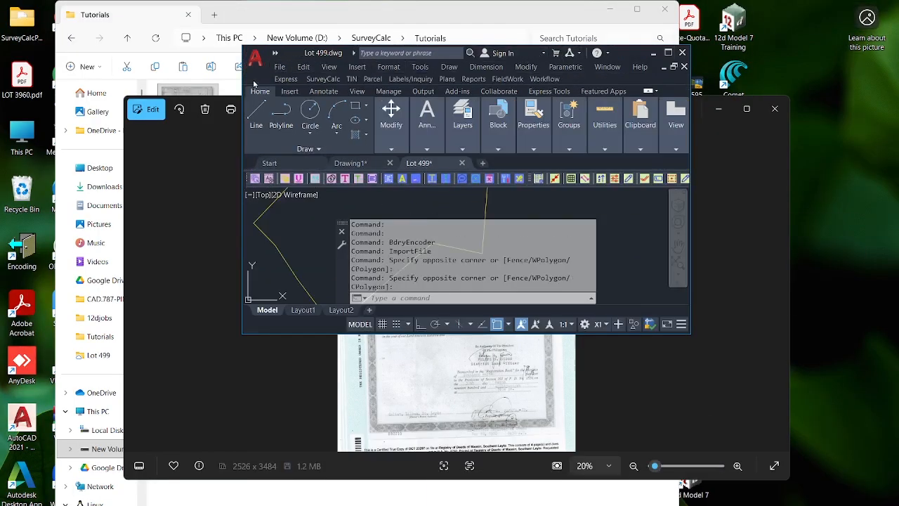
{"action": "key", "text": "super+Left"}
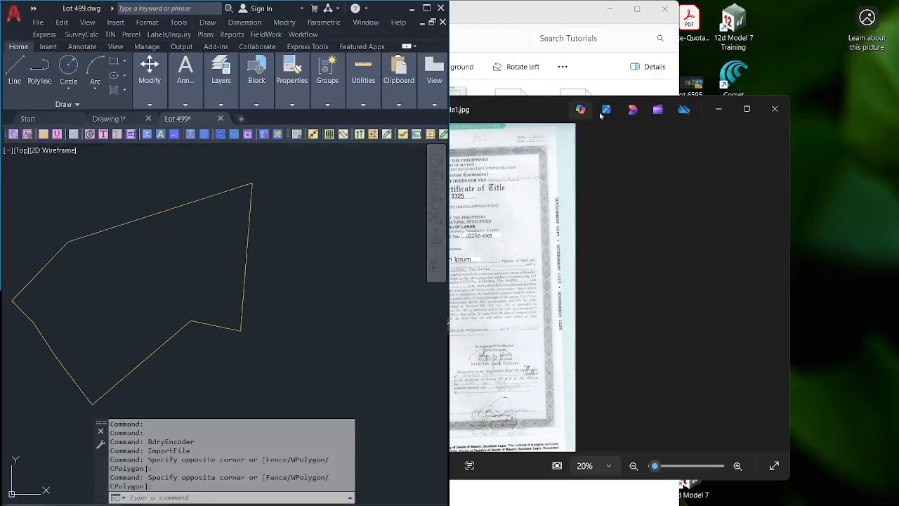
{"action": "left_click_drag", "start_coordinate": [526, 108], "coordinate": [898, 141]}
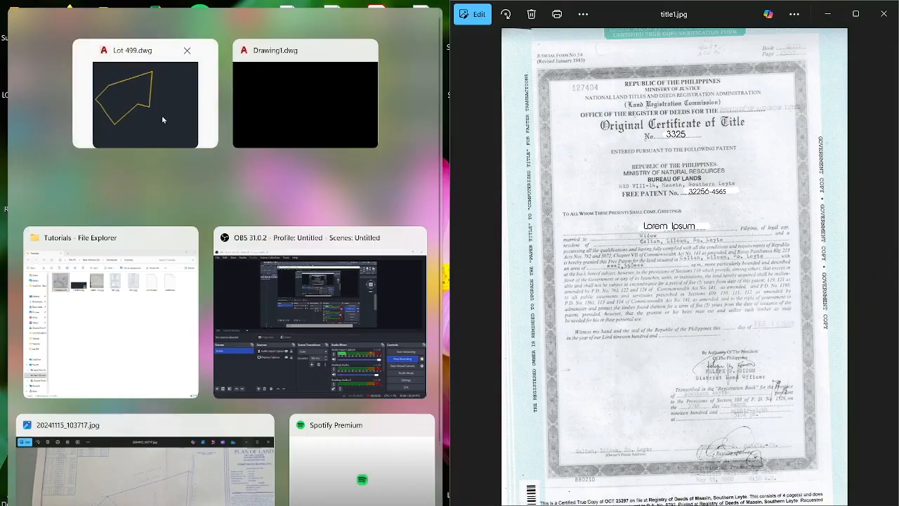
{"action": "left_click", "coordinate": [161, 116]}
{"action": "scroll", "coordinate": [295, 197], "scroll_direction": "up", "scroll_amount": 2}
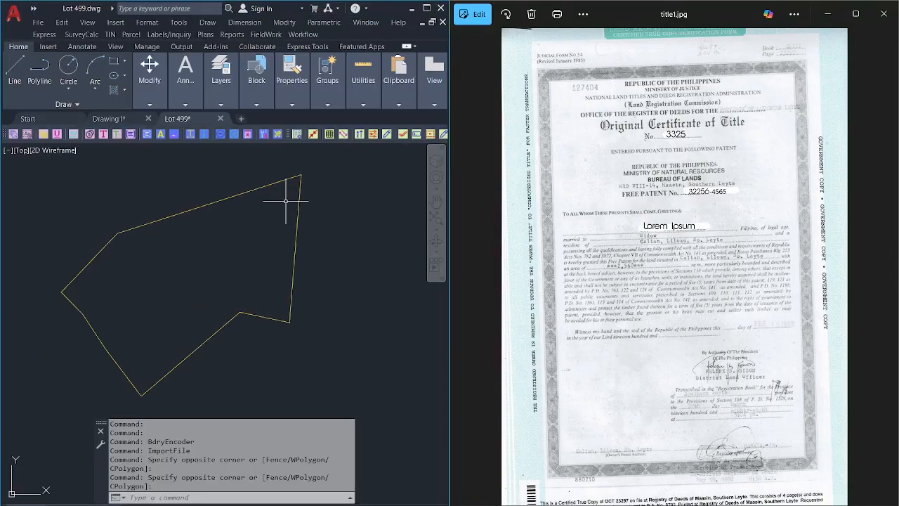
Launch Workflow > 1. Survey Information and browse its Location, Projection, Settings, Title and Authority sections.
{"action": "left_click", "coordinate": [303, 34]}
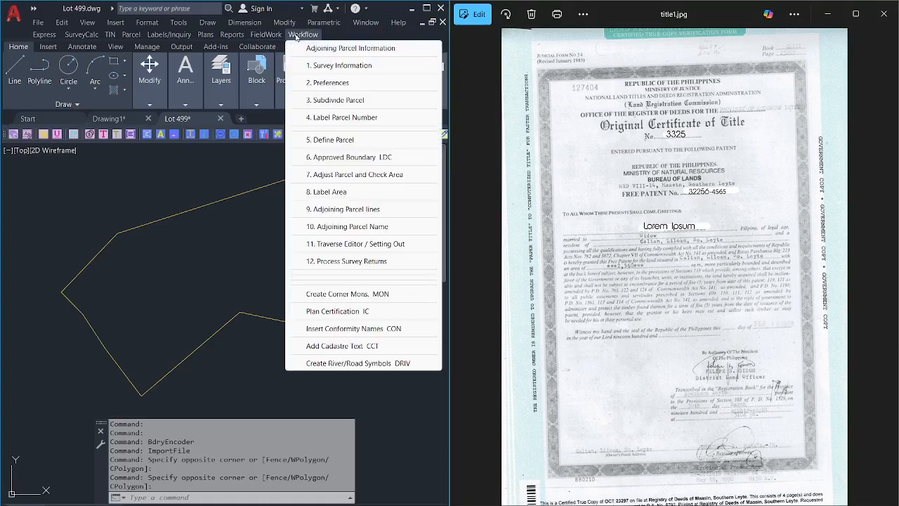
{"action": "left_click", "coordinate": [316, 67]}
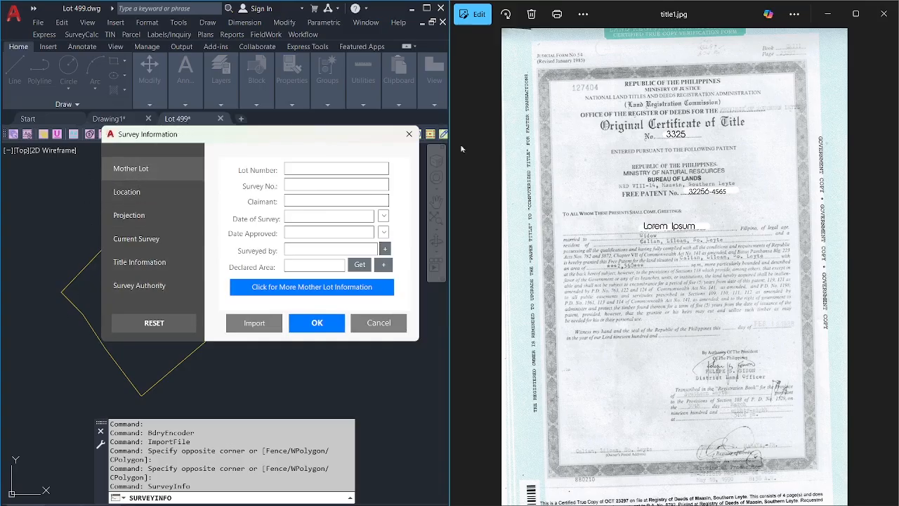
{"action": "left_click", "coordinate": [179, 200]}
{"action": "left_click", "coordinate": [158, 217]}
{"action": "left_click", "coordinate": [147, 238]}
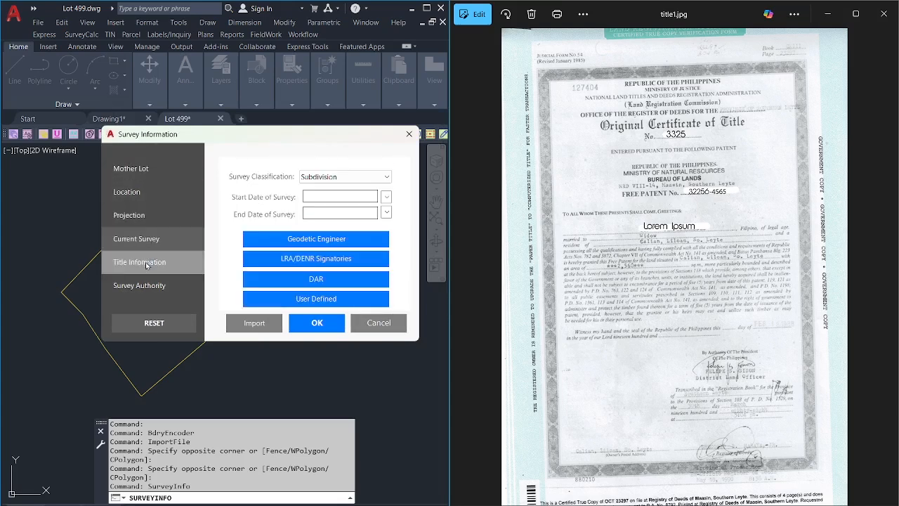
{"action": "left_click", "coordinate": [147, 264]}
{"action": "left_click", "coordinate": [142, 285]}
Return through the sections to Mother Lot and place the cursor in Lot Number.
{"action": "left_click", "coordinate": [143, 264]}
{"action": "left_click", "coordinate": [142, 243]}
{"action": "left_click", "coordinate": [137, 216]}
{"action": "left_click", "coordinate": [138, 194]}
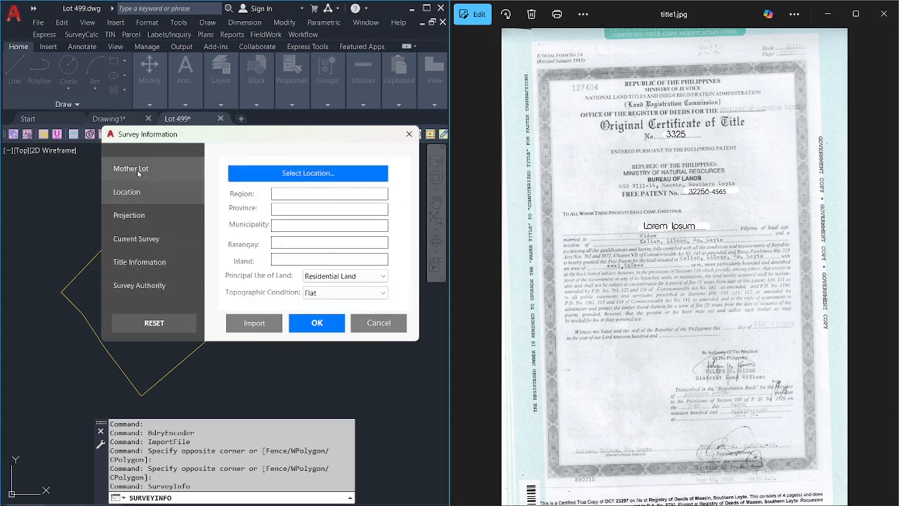
{"action": "left_click", "coordinate": [138, 172]}
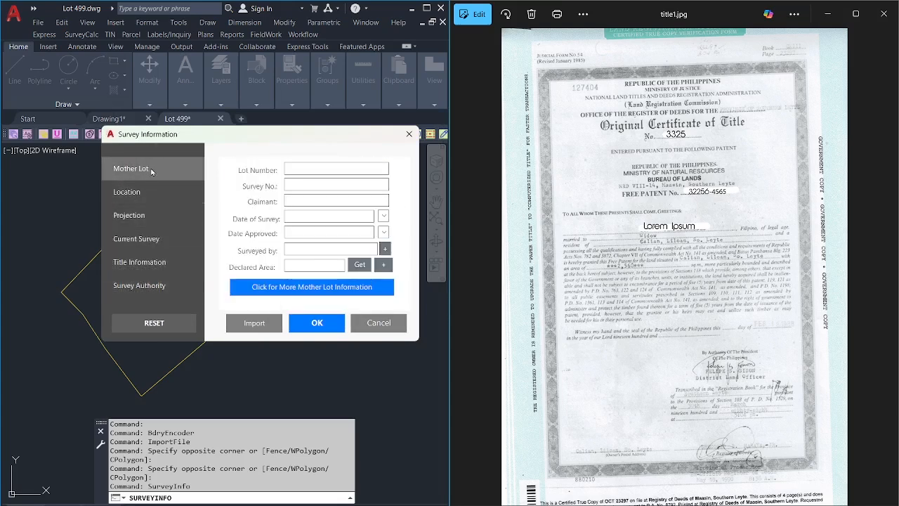
{"action": "left_click", "coordinate": [311, 167]}
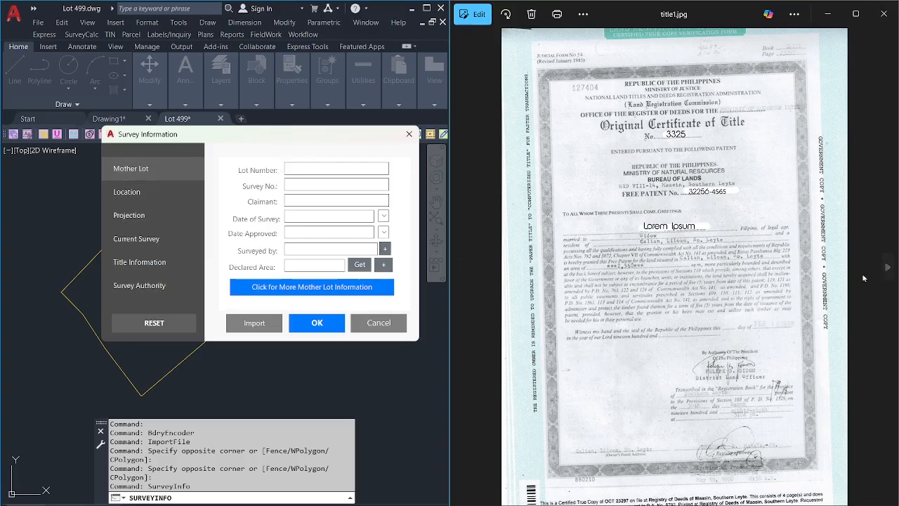
Enter 499 as the mother lot number after checking the title's technical description.
{"action": "left_click", "coordinate": [882, 270]}
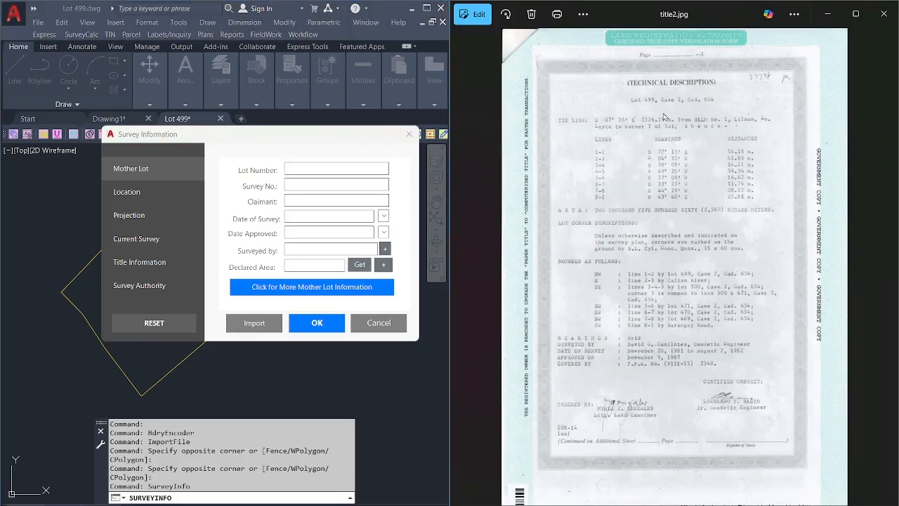
{"action": "scroll", "coordinate": [663, 117], "scroll_direction": "up", "scroll_amount": 5}
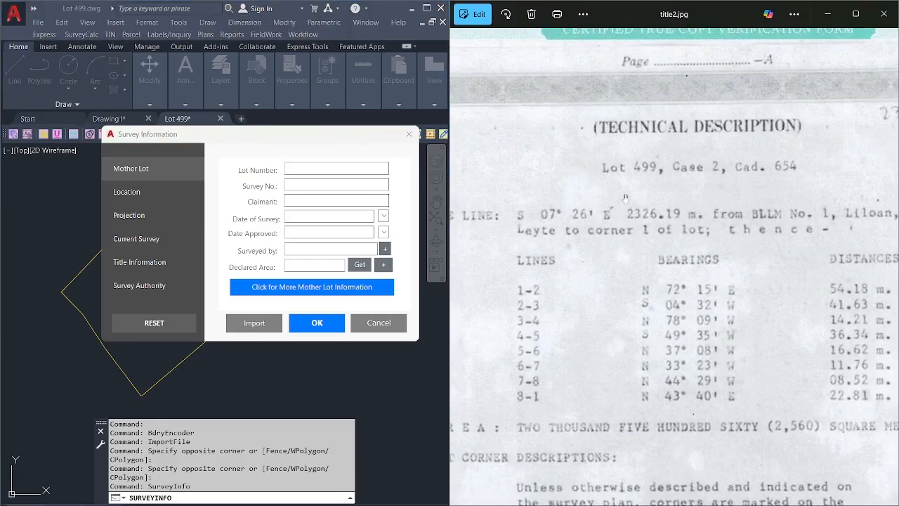
{"action": "left_click", "coordinate": [293, 163]}
{"action": "type", "text": "4"}
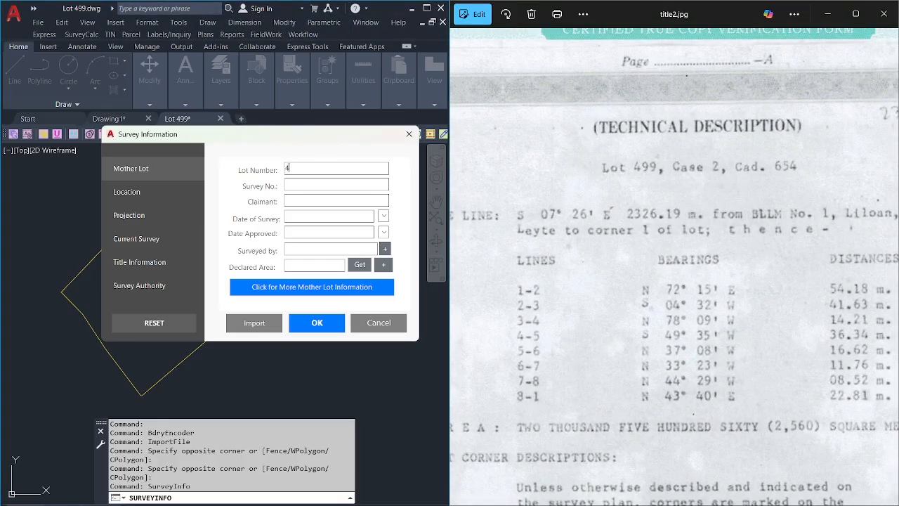
{"action": "type", "text": "99"}
Fill Survey No. with Cad. 654 and Claimant with the claimant's name from the title scan.
{"action": "left_click", "coordinate": [323, 186]}
{"action": "left_click", "coordinate": [466, 288]}
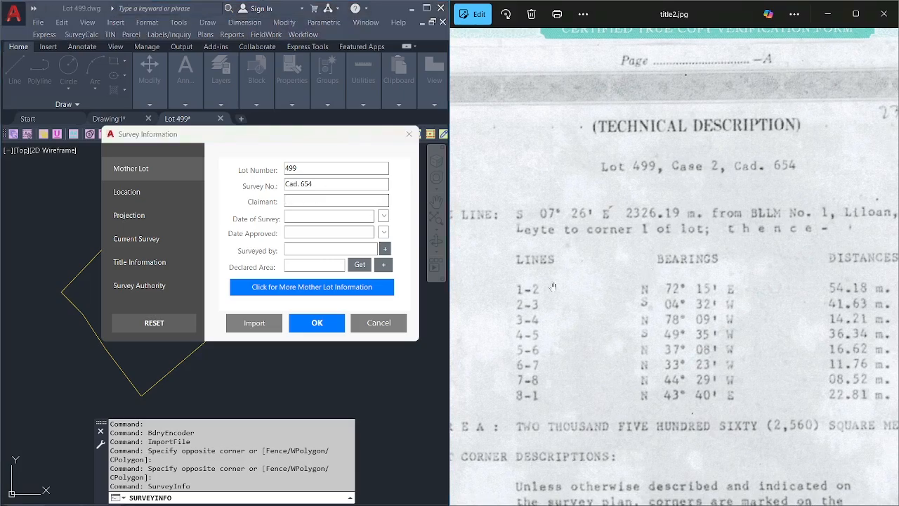
{"action": "key", "text": "Left"}
{"action": "scroll", "coordinate": [677, 284], "scroll_direction": "up", "scroll_amount": 3}
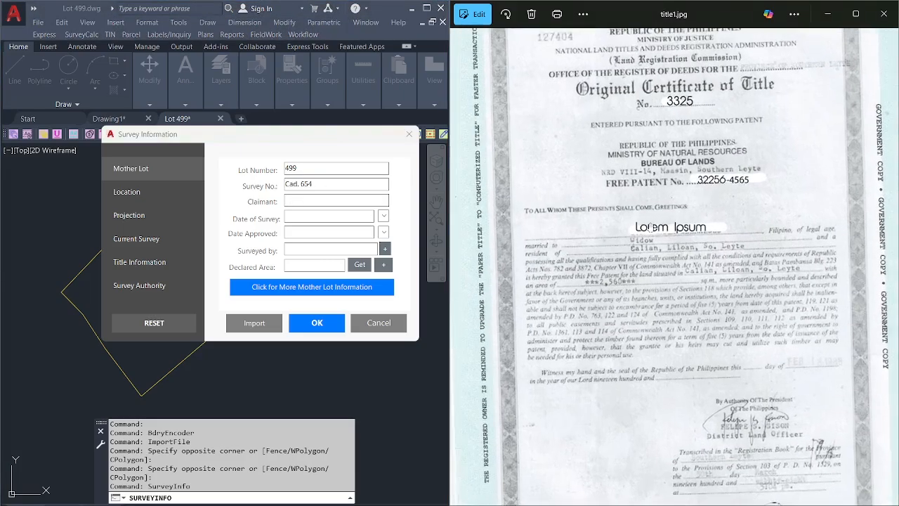
{"action": "left_click", "coordinate": [323, 200]}
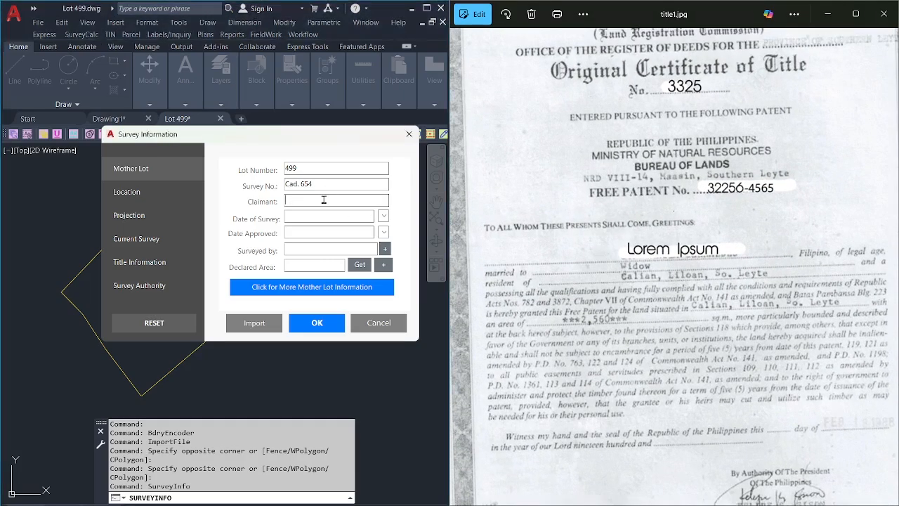
{"action": "type", "text": "Loren Ipsum"}
Shift the technical description scan to read the survey dates.
{"action": "left_click", "coordinate": [888, 267]}
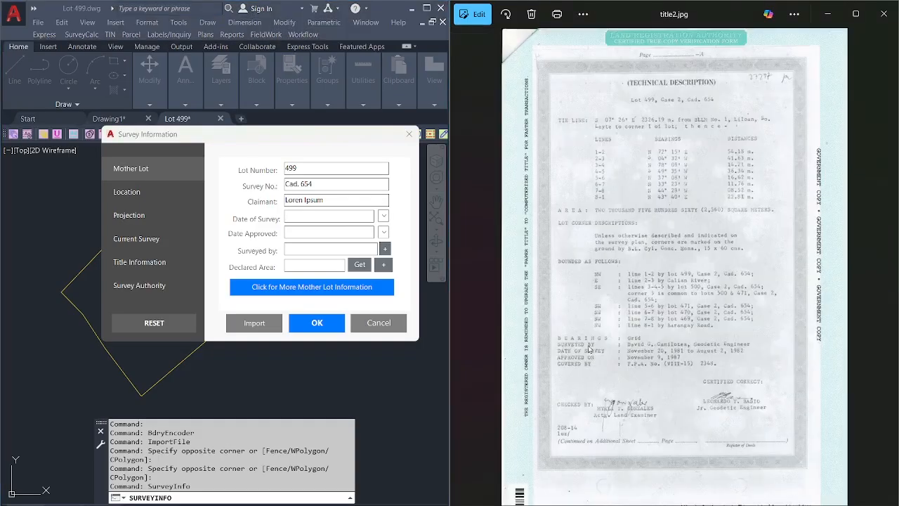
{"action": "scroll", "coordinate": [590, 349], "scroll_direction": "up", "scroll_amount": 5}
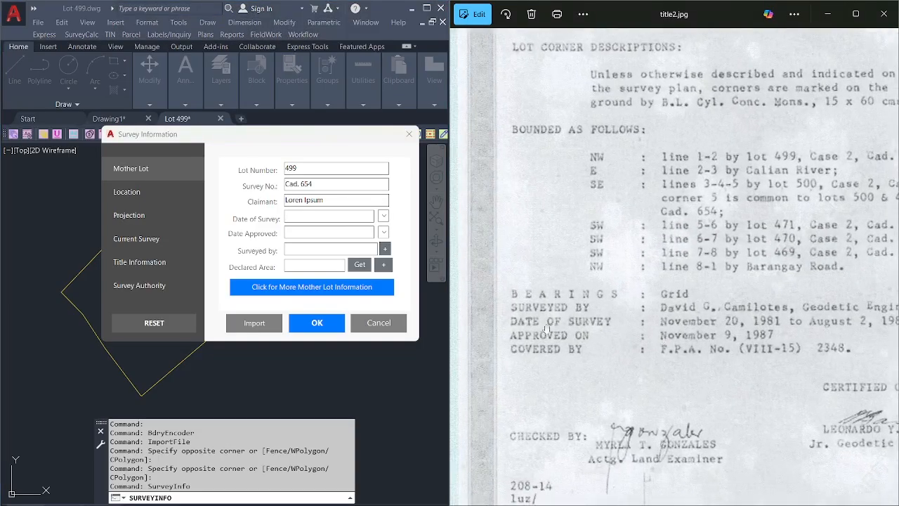
{"action": "left_click_drag", "start_coordinate": [672, 324], "coordinate": [645, 325]}
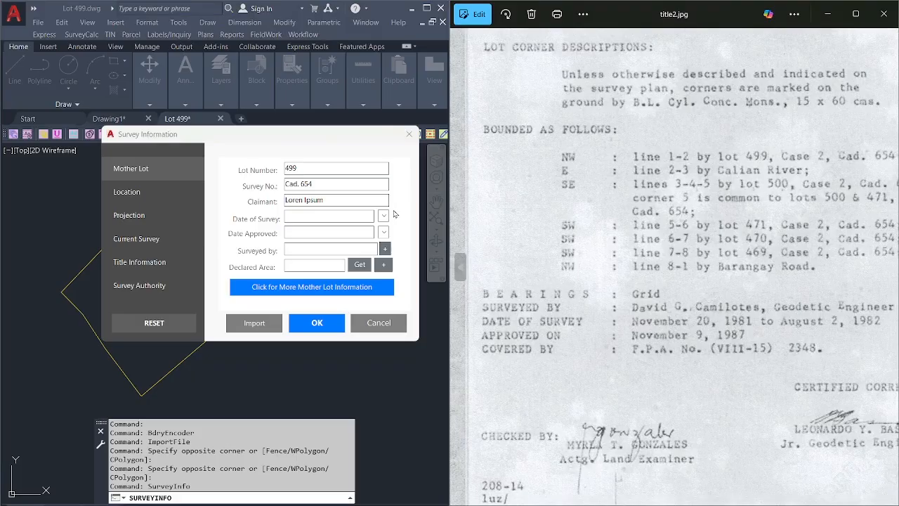
Set Date of Survey to November 20, 1981, correcting the calendar's 2025 year.
{"action": "left_click", "coordinate": [383, 217]}
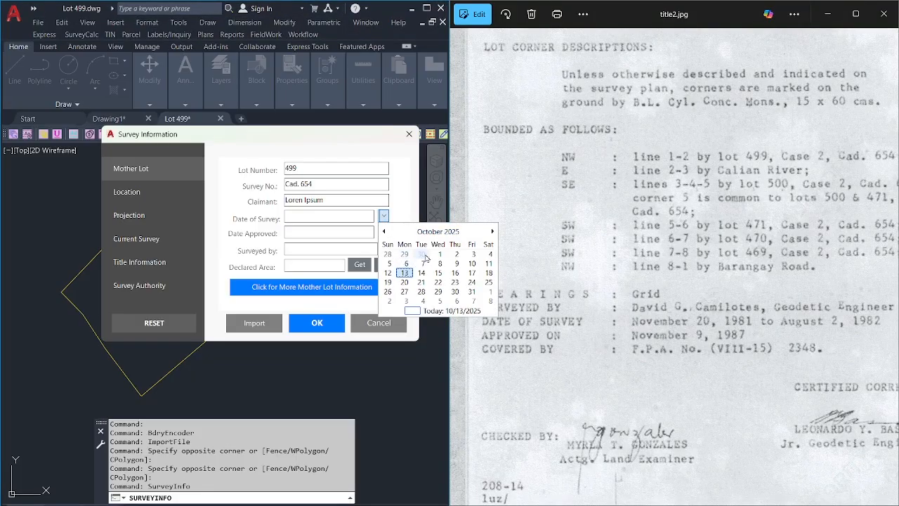
{"action": "left_click", "coordinate": [492, 231]}
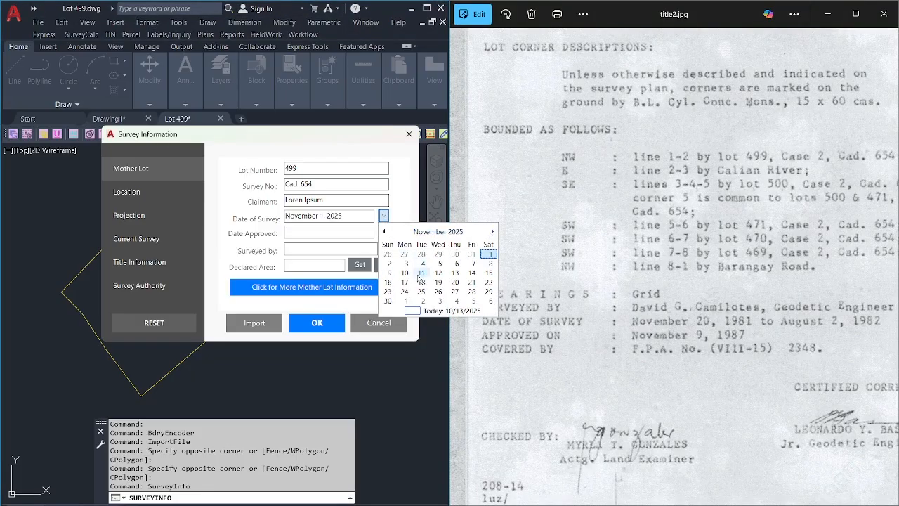
{"action": "left_click", "coordinate": [455, 283]}
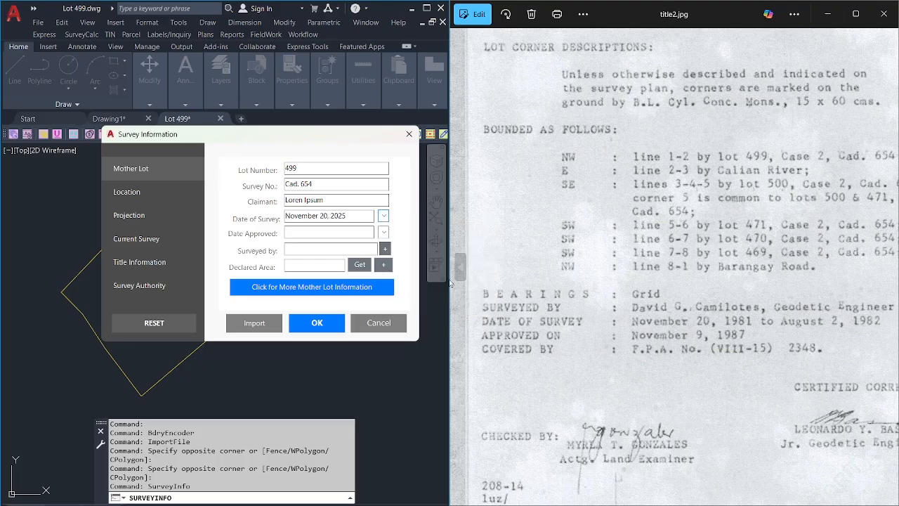
{"action": "double_click", "coordinate": [338, 215]}
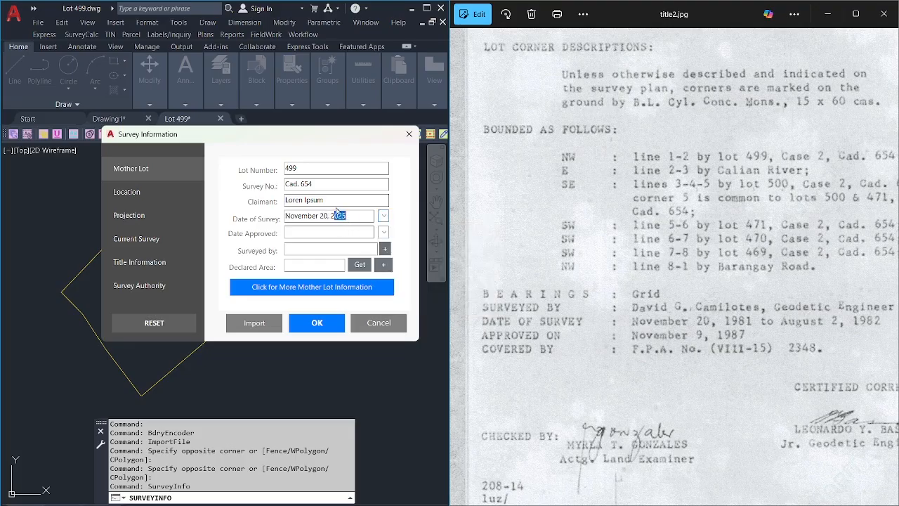
{"action": "key", "text": "BackSpace"}
{"action": "type", "text": "1981"}
{"action": "triple_click", "coordinate": [353, 218]}
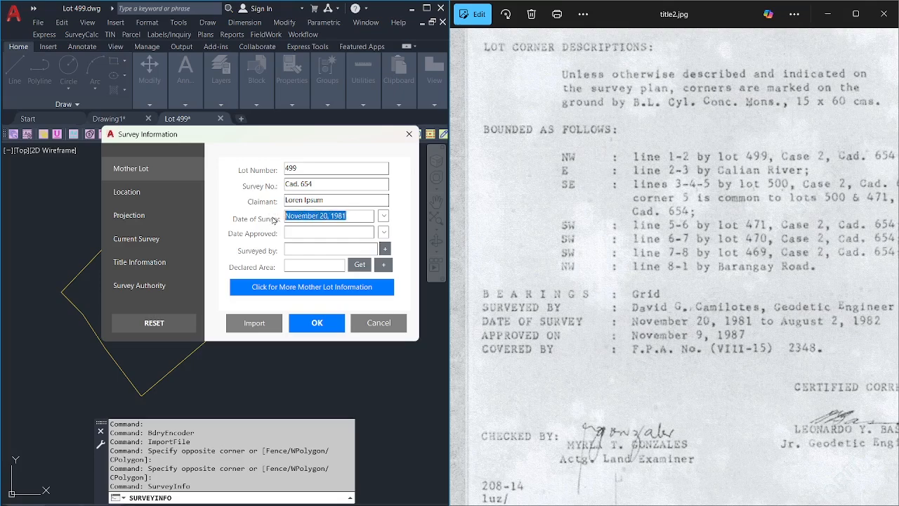
{"action": "left_click", "coordinate": [351, 214]}
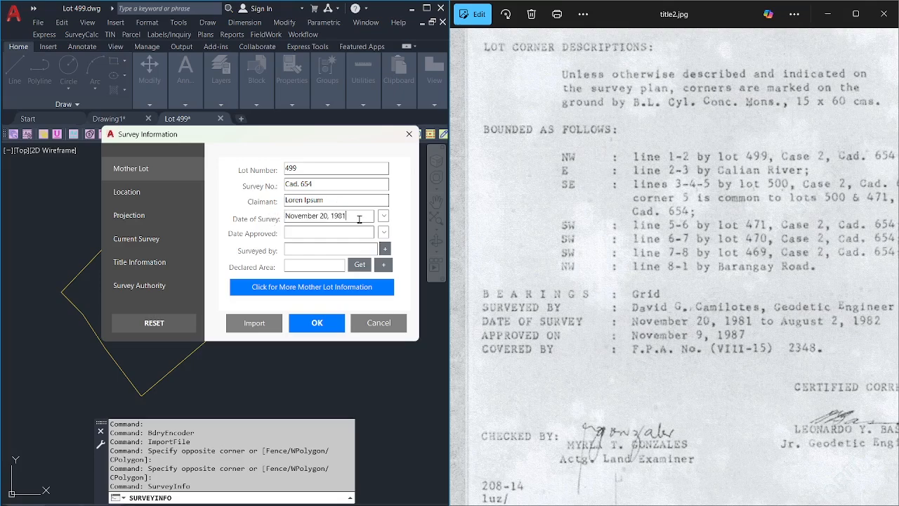
{"action": "left_click_drag", "start_coordinate": [359, 219], "coordinate": [269, 219]}
{"action": "left_click_drag", "start_coordinate": [359, 221], "coordinate": [283, 220]}
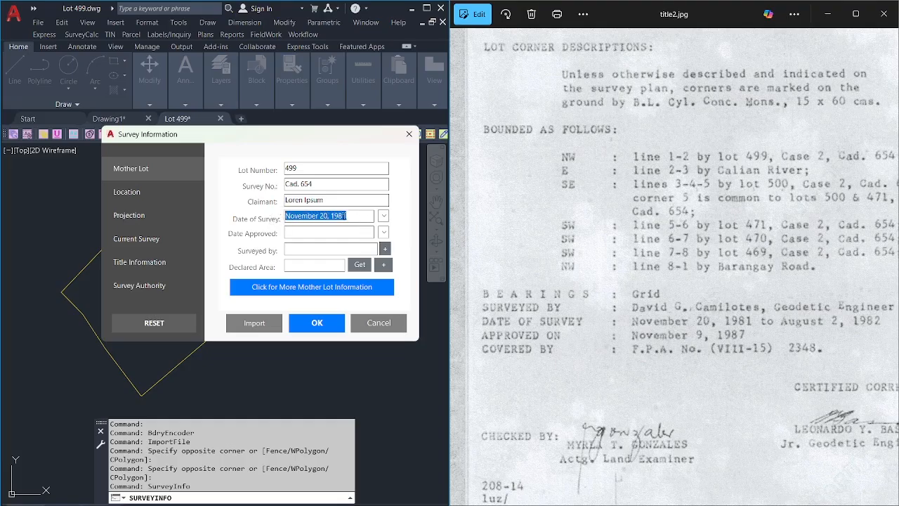
{"action": "left_click", "coordinate": [339, 231]}
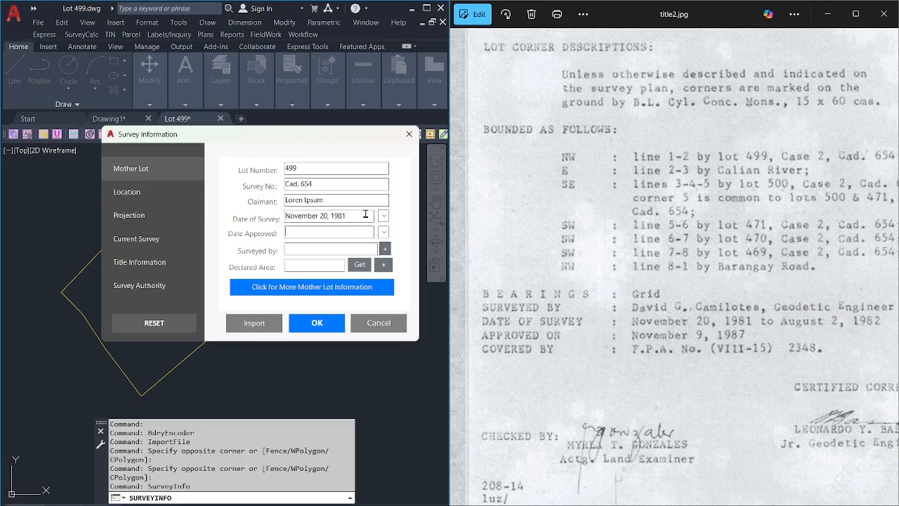
{"action": "left_click_drag", "start_coordinate": [365, 215], "coordinate": [284, 214]}
{"action": "left_click", "coordinate": [305, 230]}
Set Date Approved to November 9, 1987 and begin entering the surveyor's name.
{"action": "left_click", "coordinate": [383, 232]}
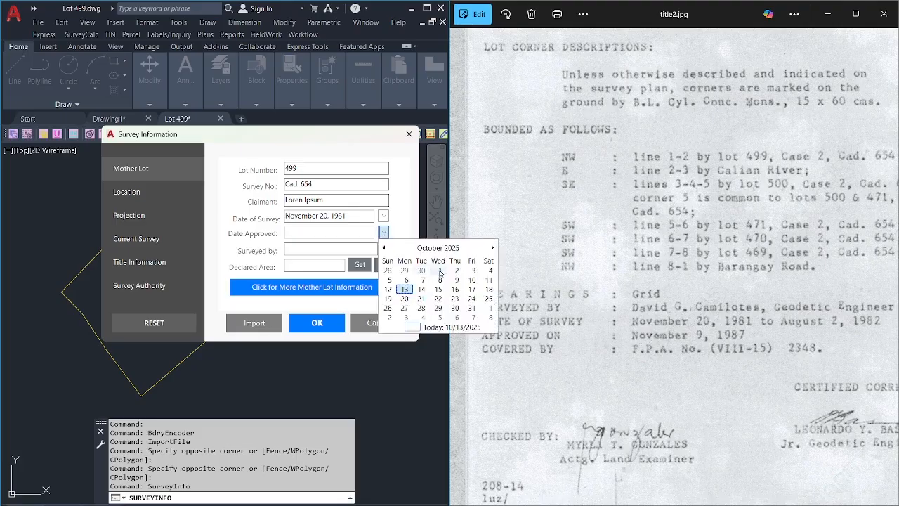
{"action": "left_click", "coordinate": [492, 248]}
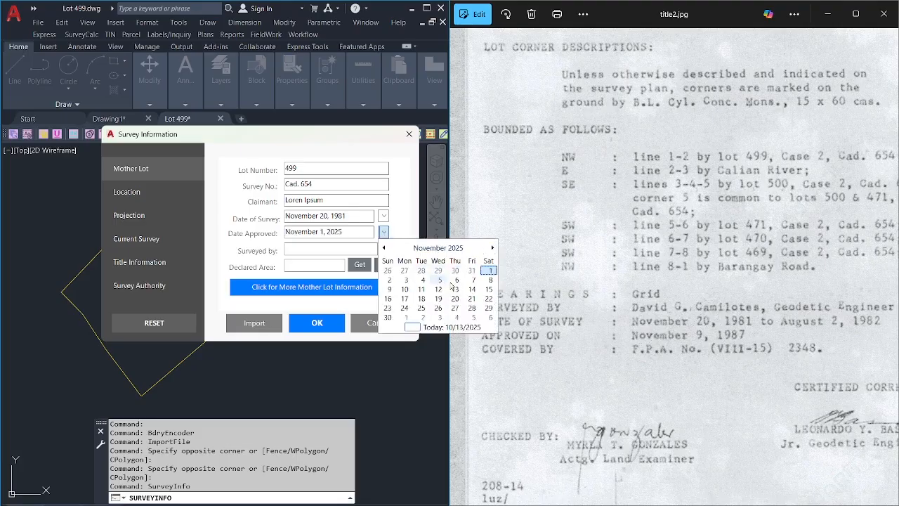
{"action": "left_click", "coordinate": [395, 290]}
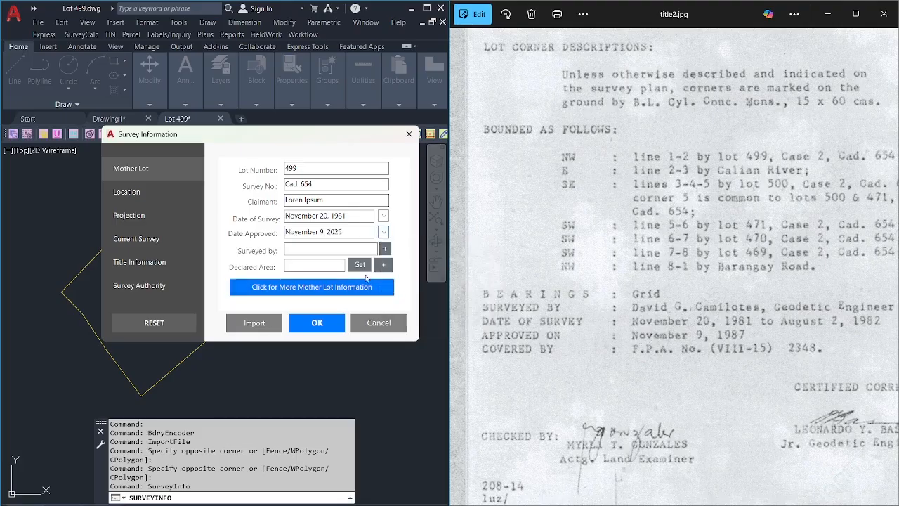
{"action": "left_click", "coordinate": [329, 232]}
{"action": "type", "text": "1987"}
{"action": "left_click", "coordinate": [343, 250]}
{"action": "type", "text": "Dav"}
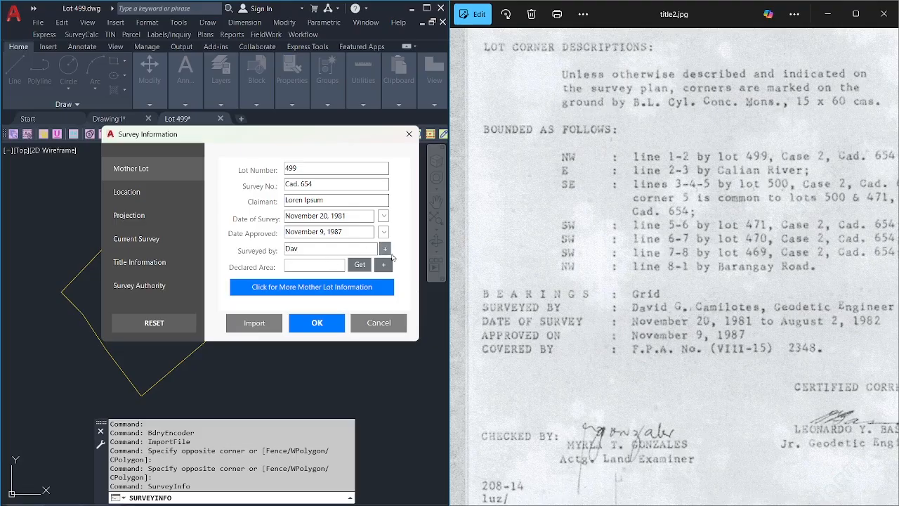
Choose the surveyor named on the technical description from the saved surveyors manager.
{"action": "left_click", "coordinate": [384, 248]}
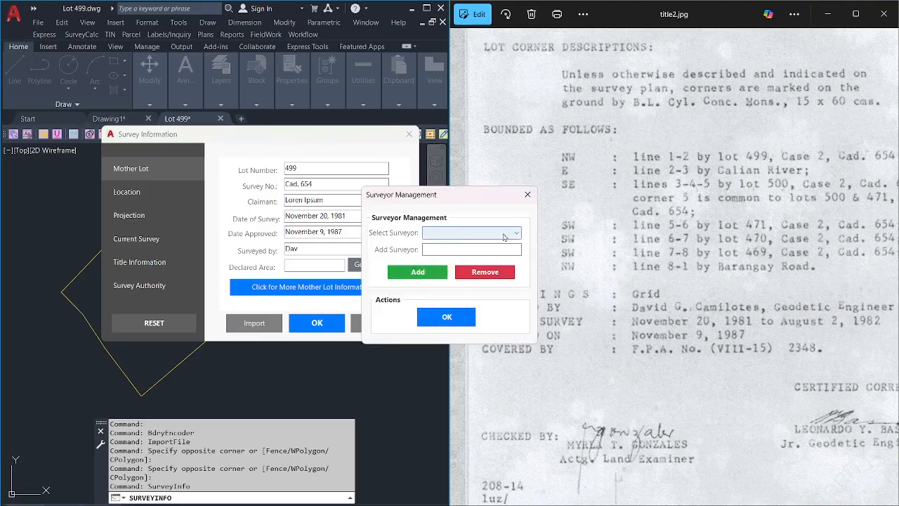
{"action": "left_click", "coordinate": [460, 232]}
{"action": "left_click", "coordinate": [482, 281]}
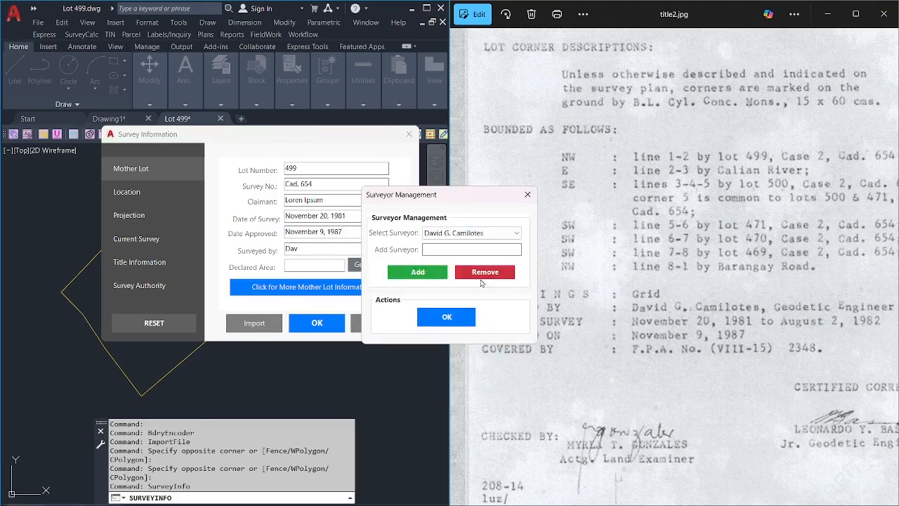
{"action": "left_click", "coordinate": [439, 324]}
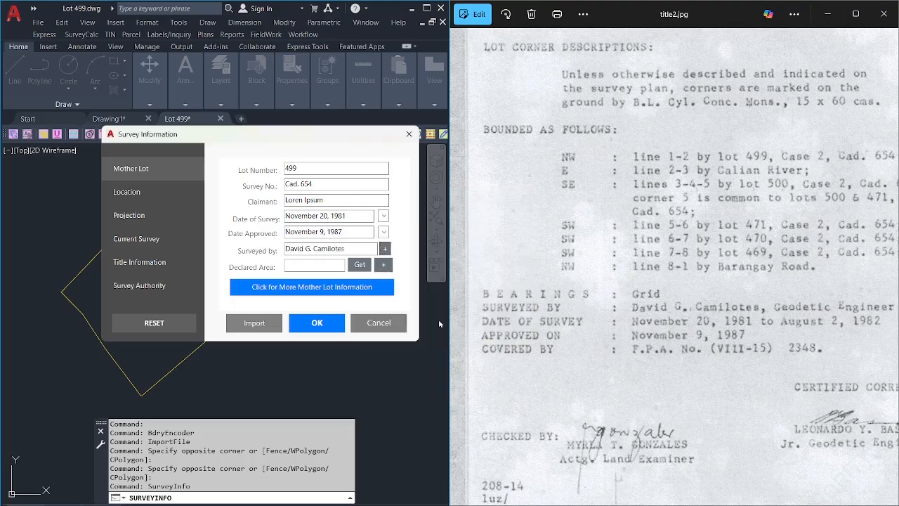
Get the 2,260 declared area from the lot 499 boundary and open More Mother Lot Information.
{"action": "left_click", "coordinate": [360, 265]}
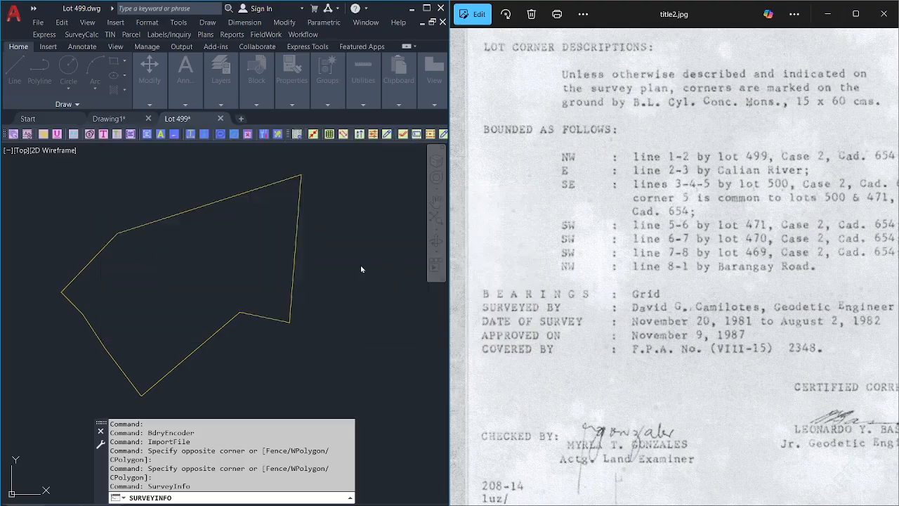
{"action": "left_click", "coordinate": [302, 274]}
{"action": "left_click_drag", "start_coordinate": [308, 268], "coordinate": [264, 269]}
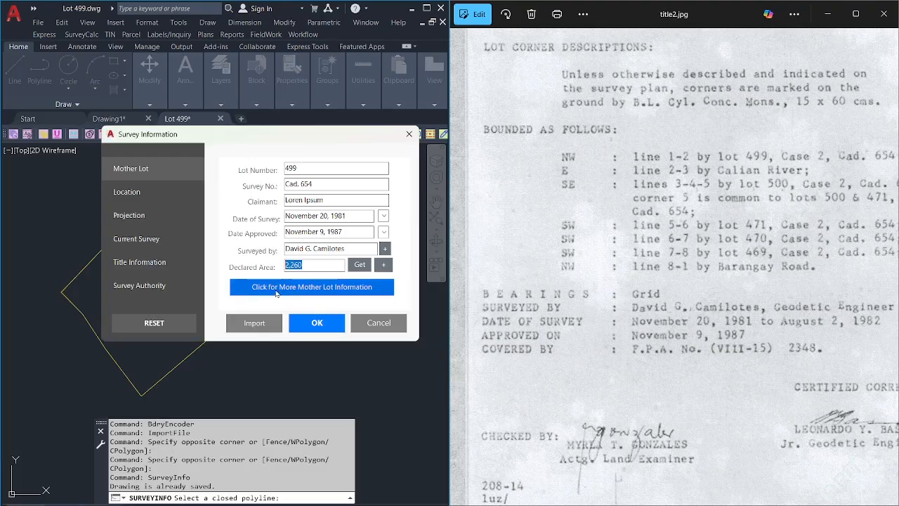
{"action": "left_click", "coordinate": [340, 293]}
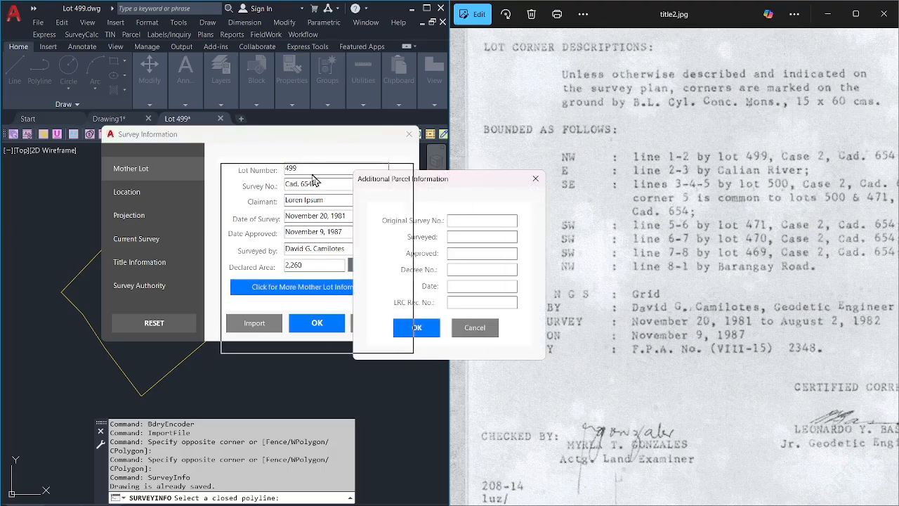
Enter the Original Survey No. in the Additional Parcel Information form.
{"action": "left_click_drag", "start_coordinate": [445, 177], "coordinate": [284, 166]}
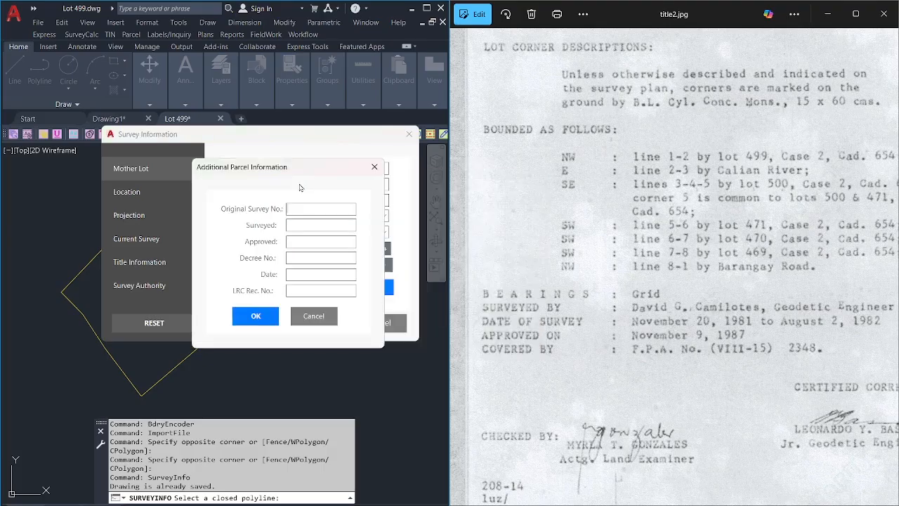
{"action": "left_click", "coordinate": [326, 210]}
{"action": "type", "text": "Ca"}
{"action": "type", "text": "11/20/1981-08/02/82"}
Shorten the surveyed year to give 11/20/81-08/02/82 and enter the approval date.
{"action": "left_click", "coordinate": [313, 224]}
{"action": "key", "text": "BackSpace"}
{"action": "key", "text": "BackSpace"}
{"action": "left_click", "coordinate": [329, 243]}
{"action": "type", "text": "11"}
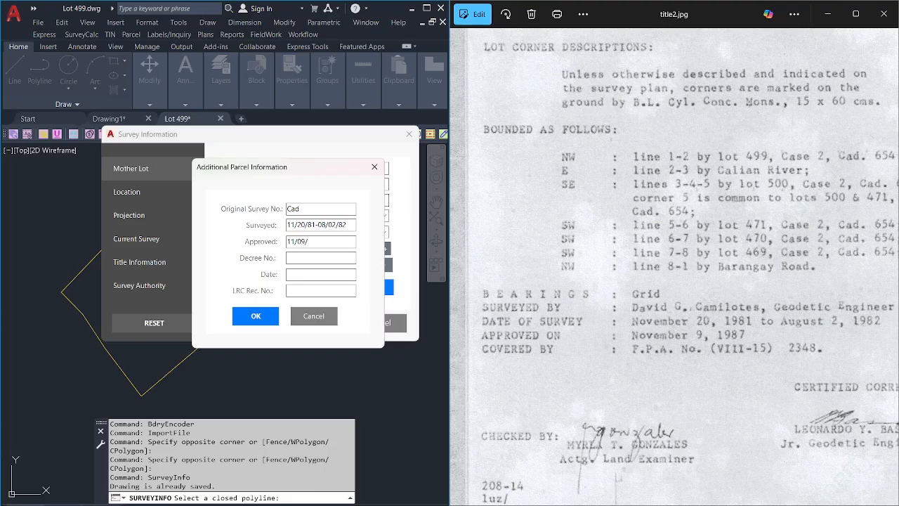
Confirm the parcel information, then choose Region VIII (Eastern Visayas) and Southern Leyte province.
{"action": "left_click", "coordinate": [256, 316]}
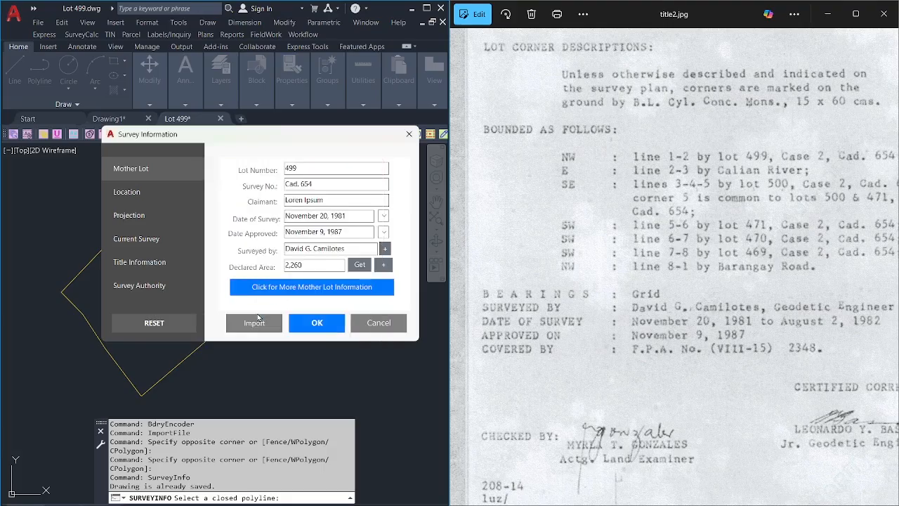
{"action": "left_click", "coordinate": [154, 200]}
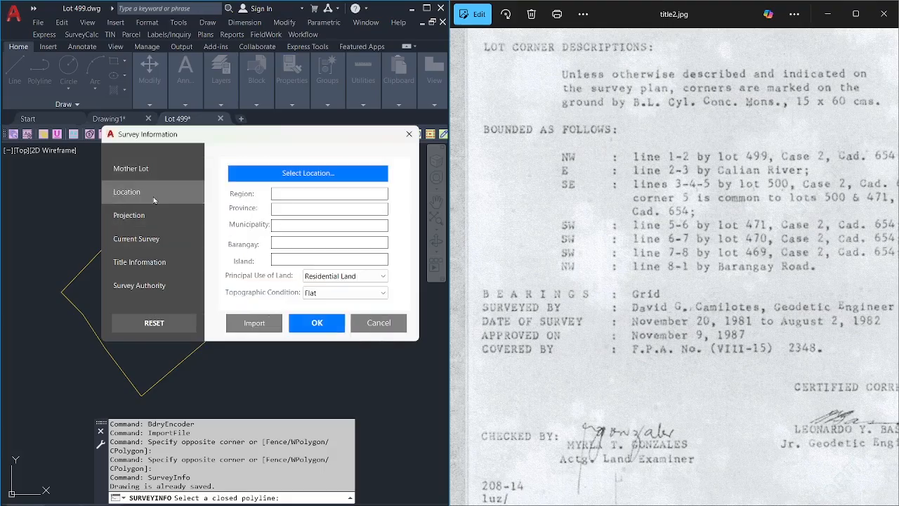
{"action": "left_click", "coordinate": [305, 177]}
{"action": "left_click", "coordinate": [447, 212]}
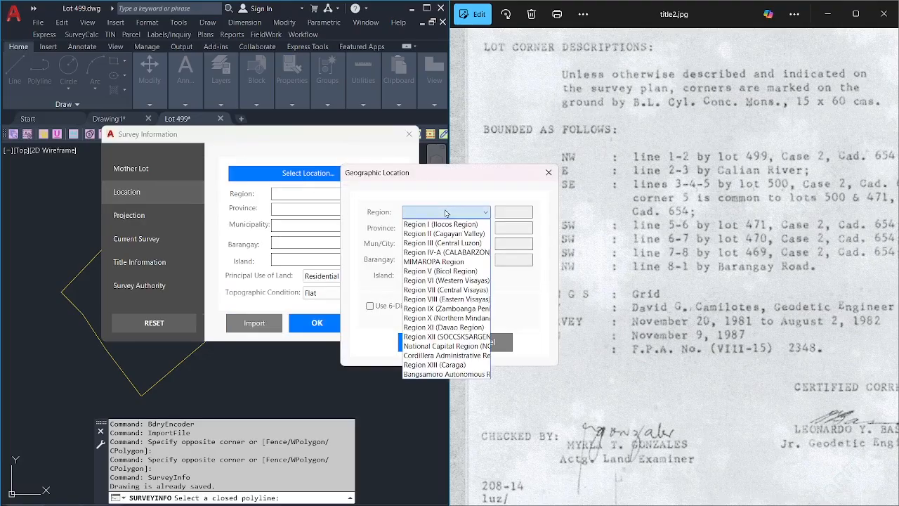
{"action": "left_click", "coordinate": [447, 299]}
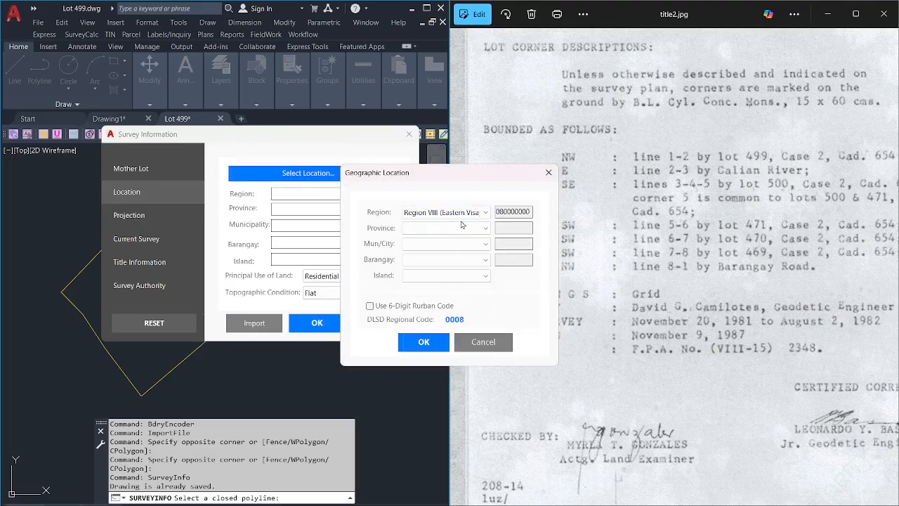
{"action": "left_click", "coordinate": [462, 227]}
{"action": "left_click", "coordinate": [445, 277]}
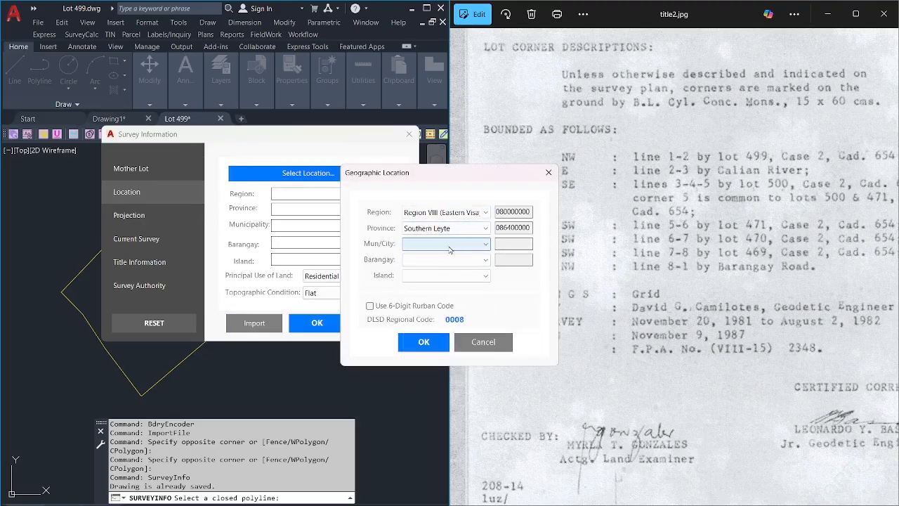
Choose Liloan, barangay Calian and Panaon island with the 6-digit rurban code, and confirm.
{"action": "left_click", "coordinate": [450, 244]}
{"action": "left_click", "coordinate": [435, 303]}
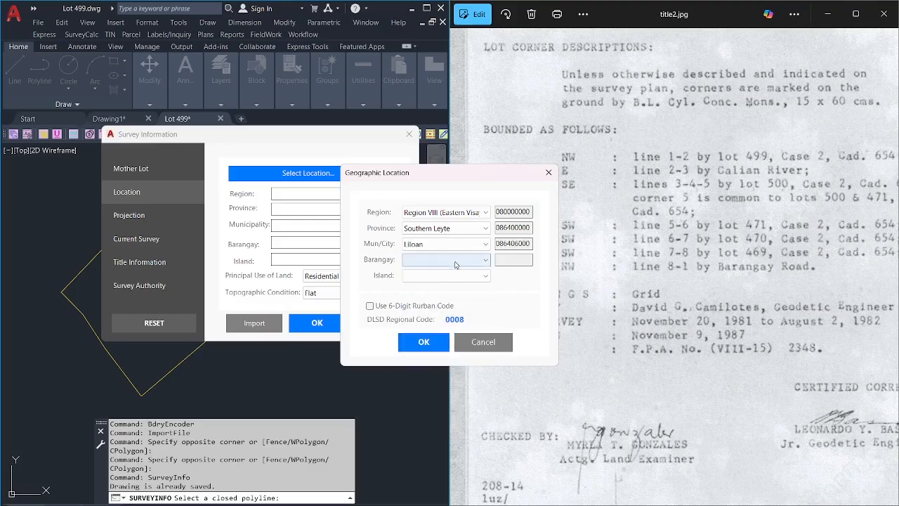
{"action": "left_click", "coordinate": [456, 260]}
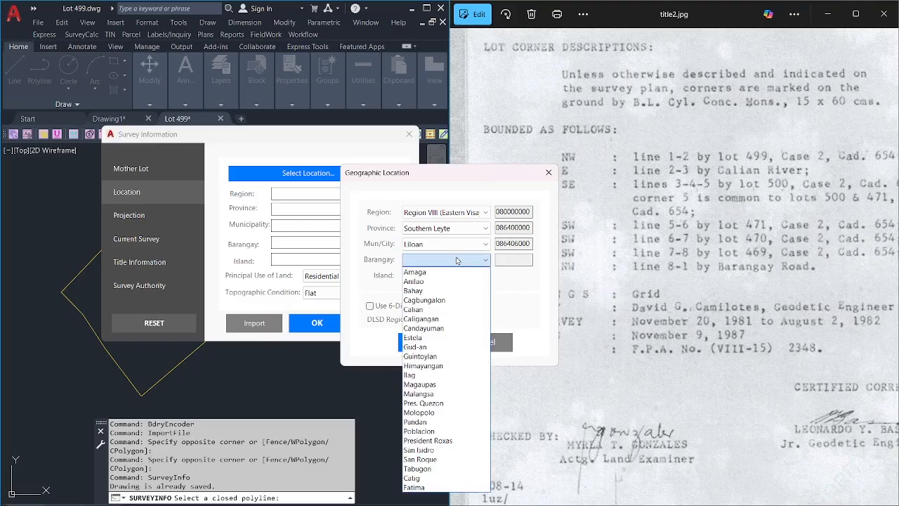
{"action": "left_click", "coordinate": [444, 310]}
{"action": "left_click", "coordinate": [466, 277]}
{"action": "left_click", "coordinate": [416, 297]}
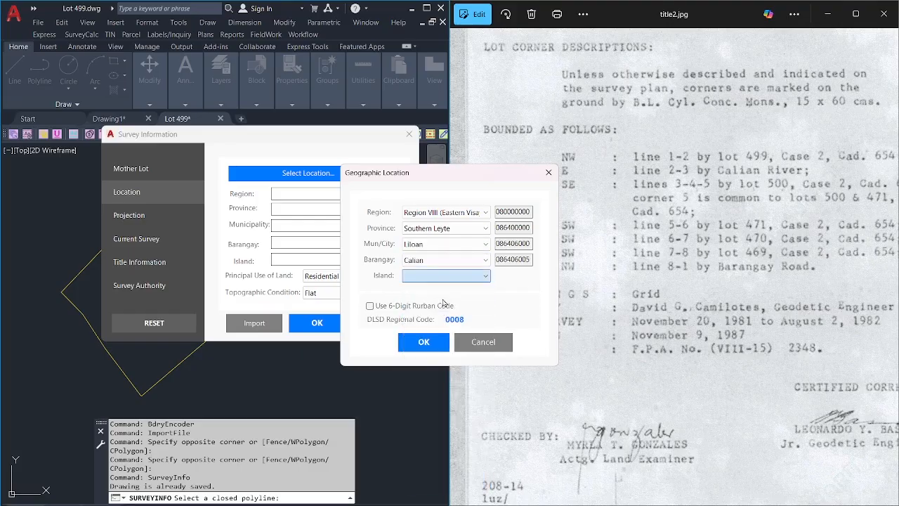
{"action": "left_click", "coordinate": [396, 308]}
{"action": "left_click", "coordinate": [420, 342]}
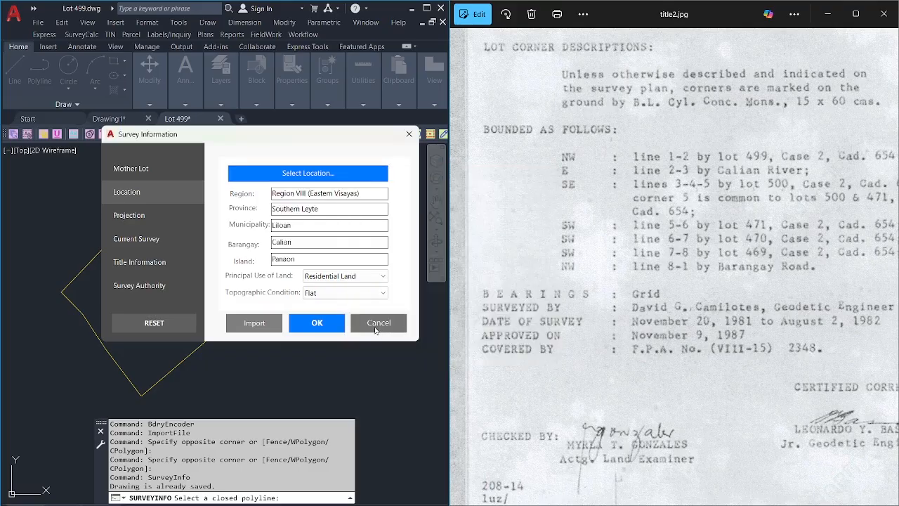
Select tie point BLLM No. 1 of Cad. 654 - Liloan Cadastre from the tie point database.
{"action": "left_click", "coordinate": [134, 216]}
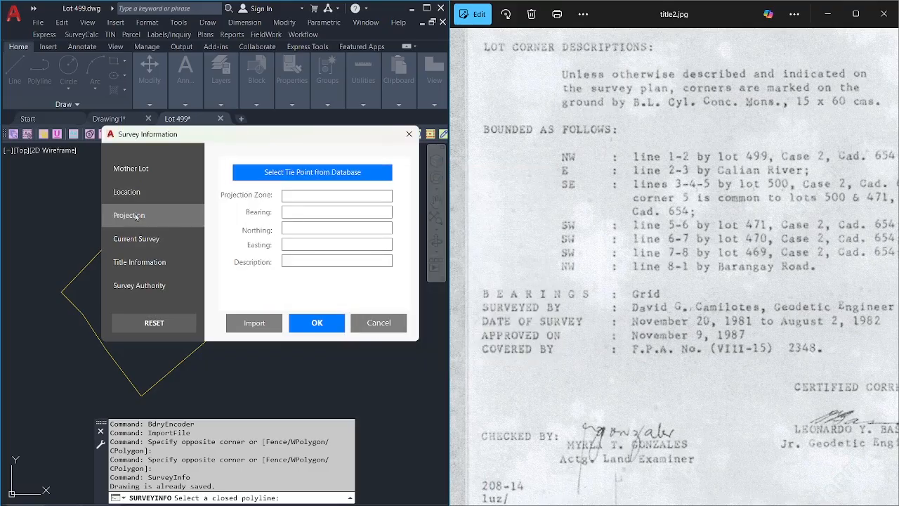
{"action": "left_click", "coordinate": [321, 175]}
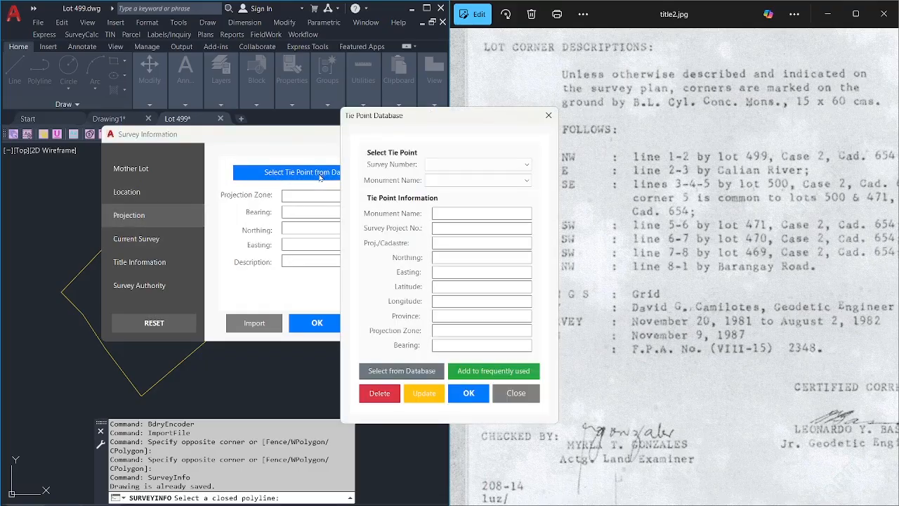
{"action": "left_click", "coordinate": [510, 166]}
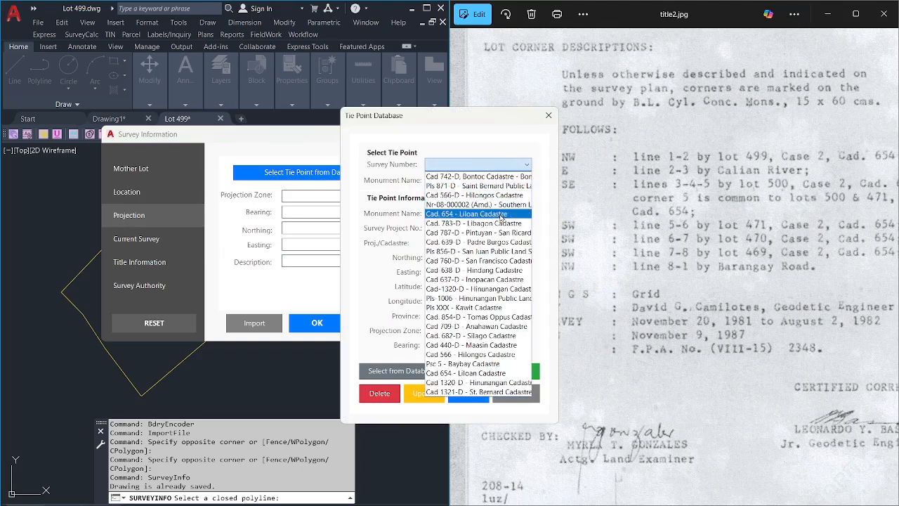
{"action": "left_click", "coordinate": [501, 214]}
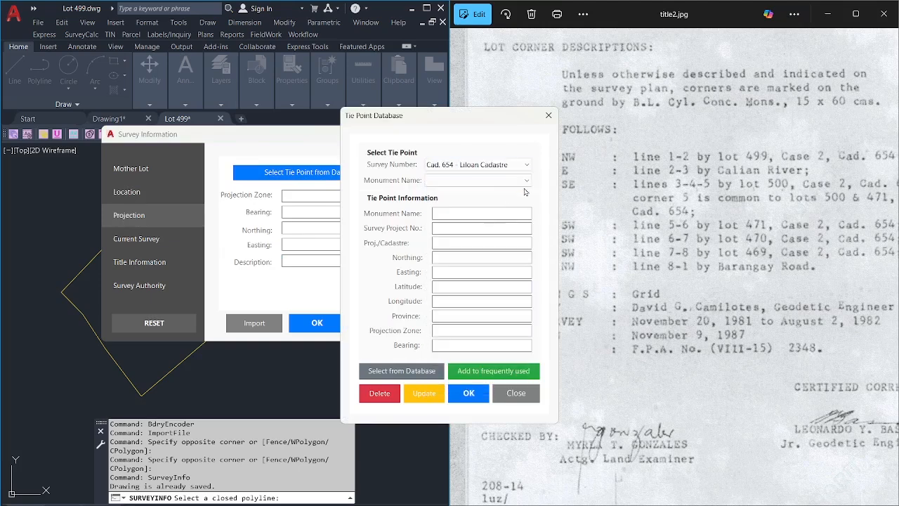
{"action": "left_click", "coordinate": [513, 184]}
{"action": "left_click", "coordinate": [497, 193]}
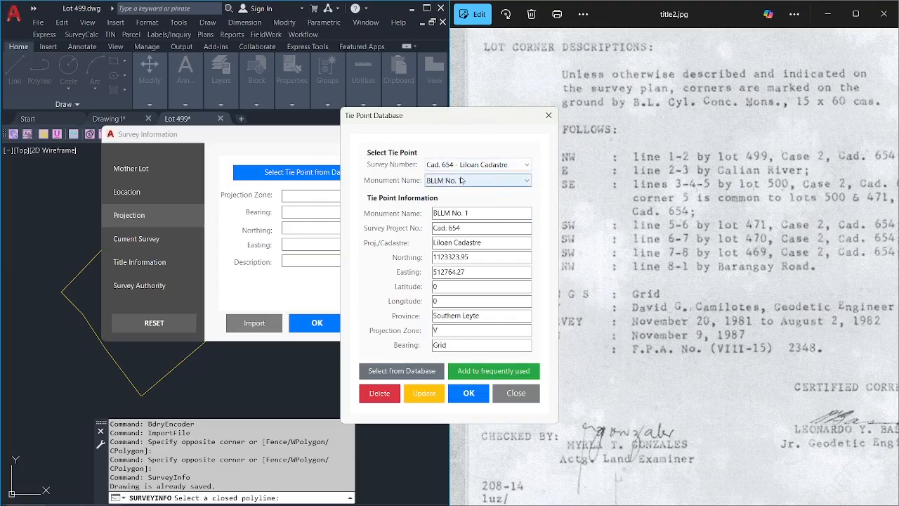
{"action": "left_click", "coordinate": [498, 164]}
{"action": "left_click", "coordinate": [498, 164]}
{"action": "left_click", "coordinate": [498, 165]}
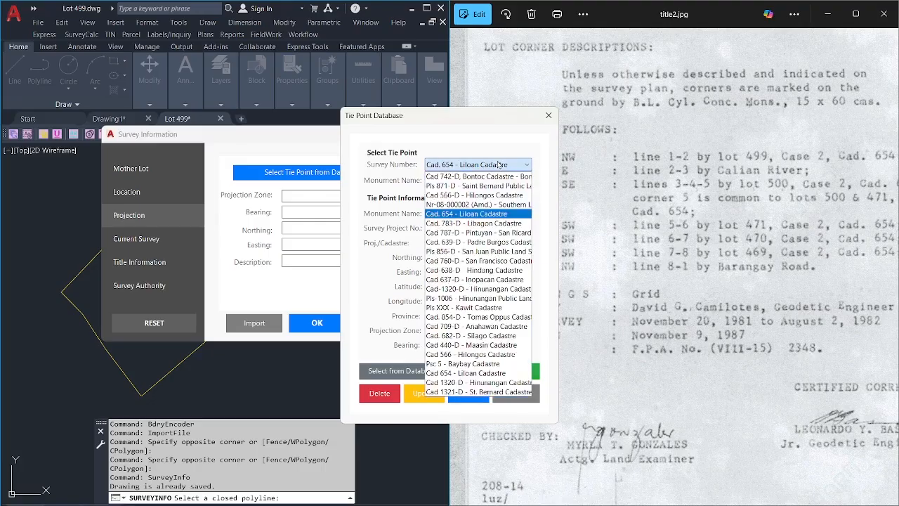
{"action": "left_click", "coordinate": [498, 164]}
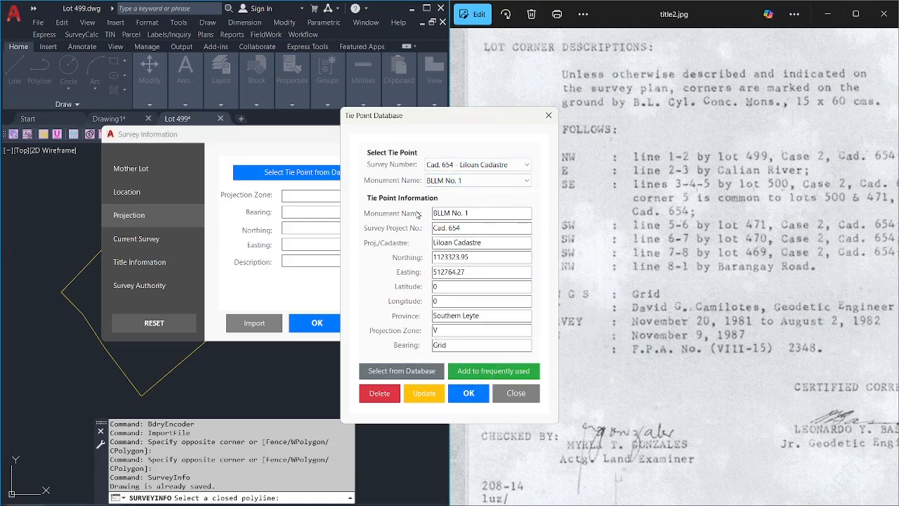
{"action": "left_click", "coordinate": [436, 164]}
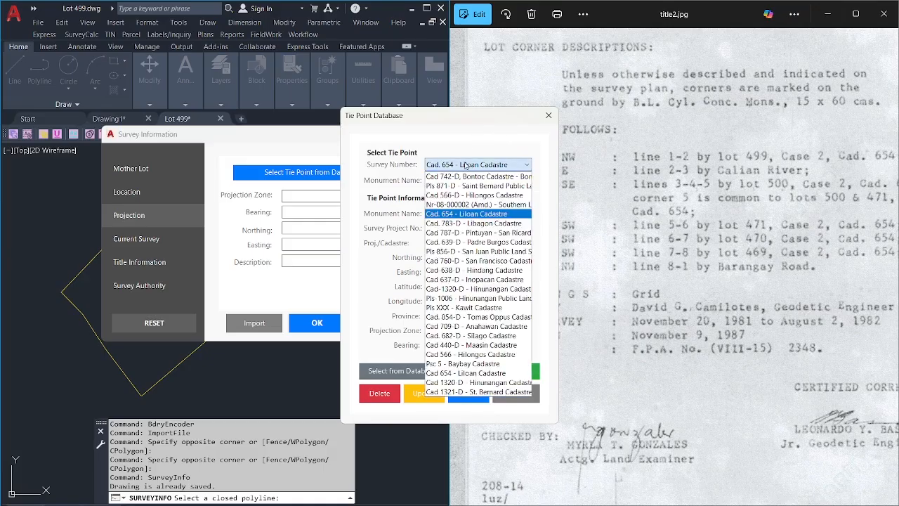
{"action": "left_click", "coordinate": [434, 164]}
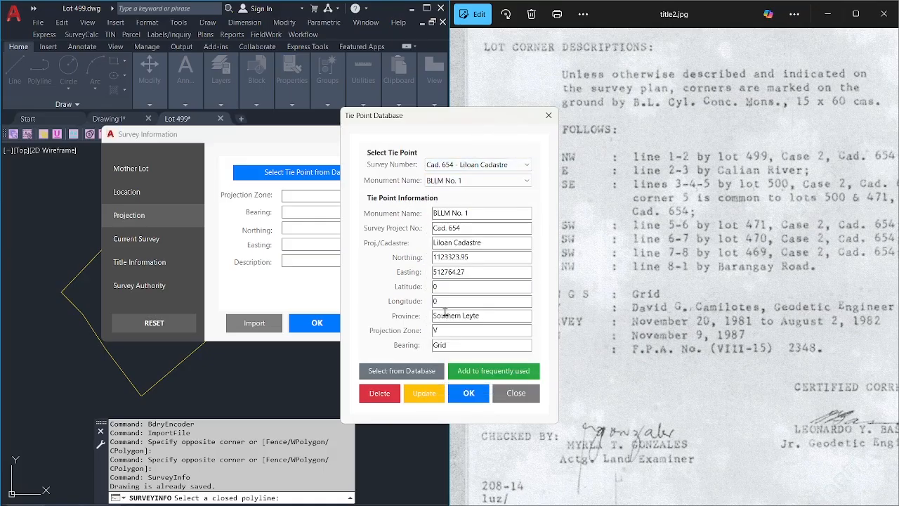
Apply the tie point to the projection and keep Subdivision as the survey classification.
{"action": "left_click", "coordinate": [470, 395]}
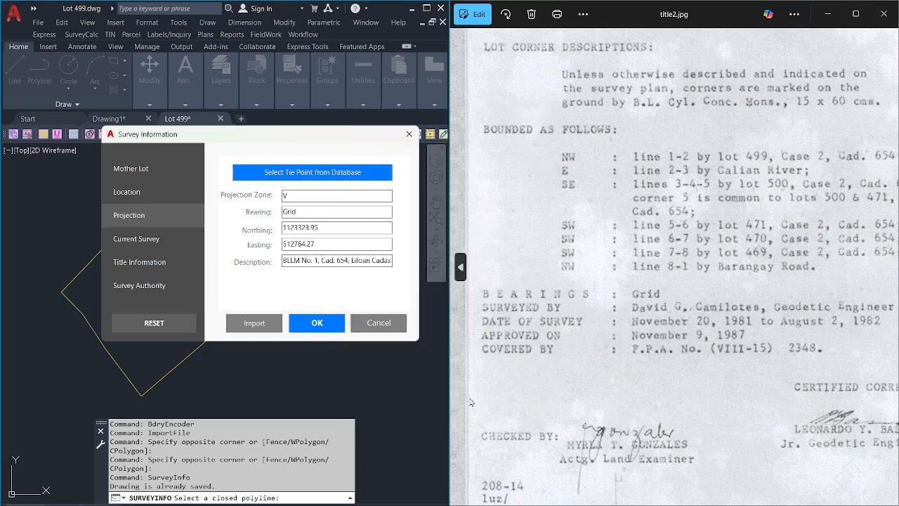
{"action": "left_click", "coordinate": [153, 246]}
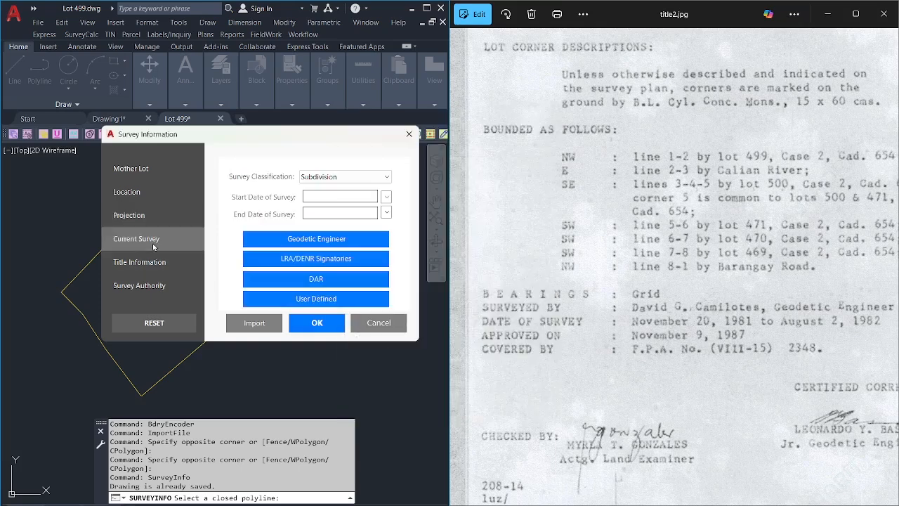
{"action": "left_click", "coordinate": [368, 176]}
{"action": "left_click", "coordinate": [366, 176]}
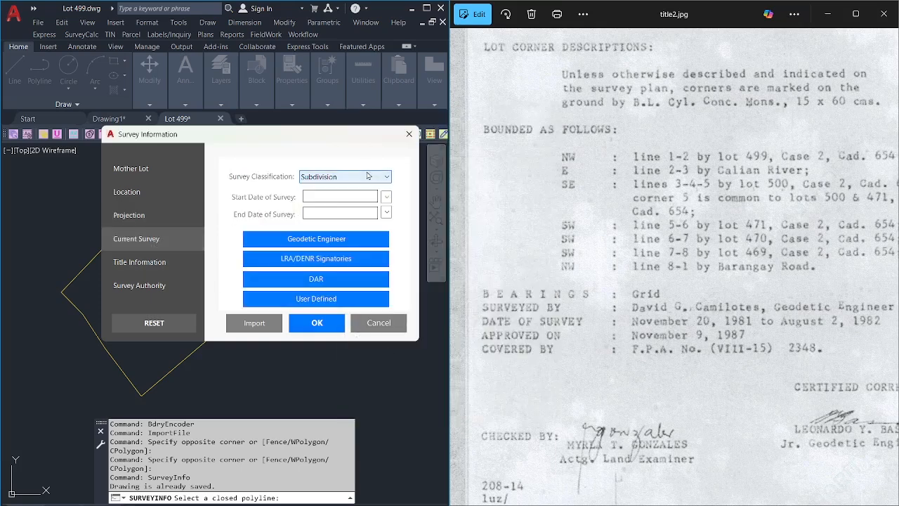
{"action": "left_click", "coordinate": [366, 176]}
{"action": "left_click", "coordinate": [367, 177]}
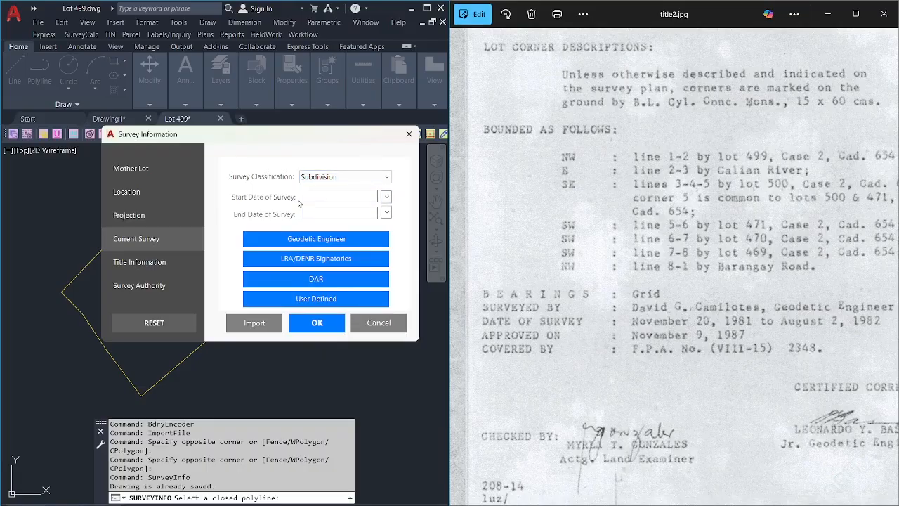
Set the survey start and end dates to October 13, 2025.
{"action": "left_click", "coordinate": [386, 196]}
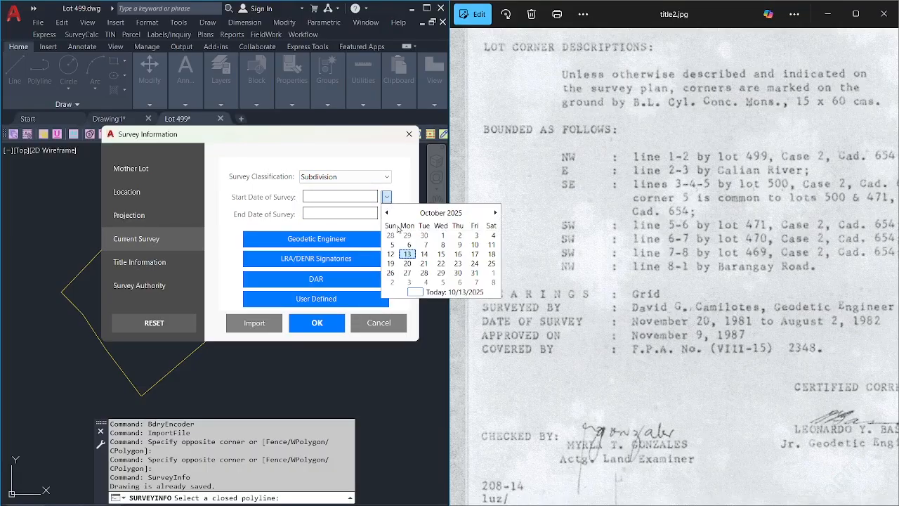
{"action": "left_click", "coordinate": [421, 289]}
{"action": "left_click", "coordinate": [386, 212]}
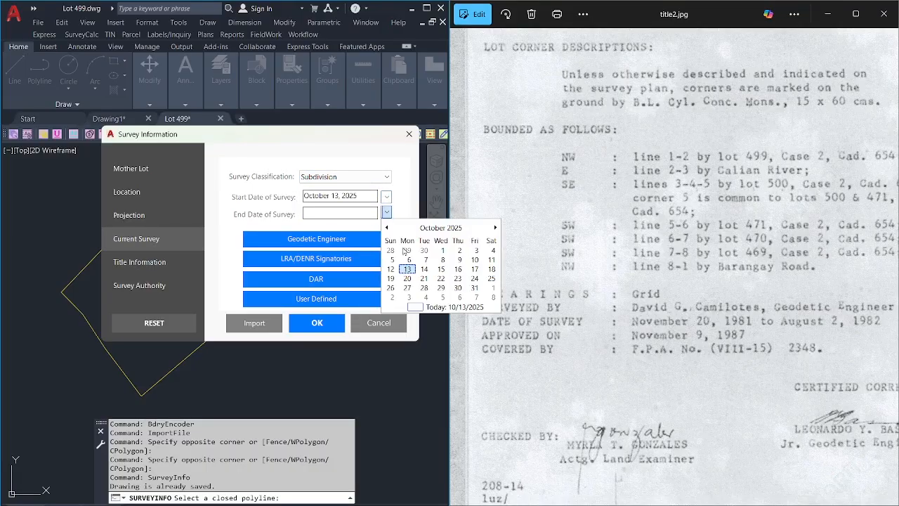
{"action": "left_click", "coordinate": [430, 309]}
Confirm the geodetic engineer's details, keeping the current engineer selected.
{"action": "left_click", "coordinate": [364, 239]}
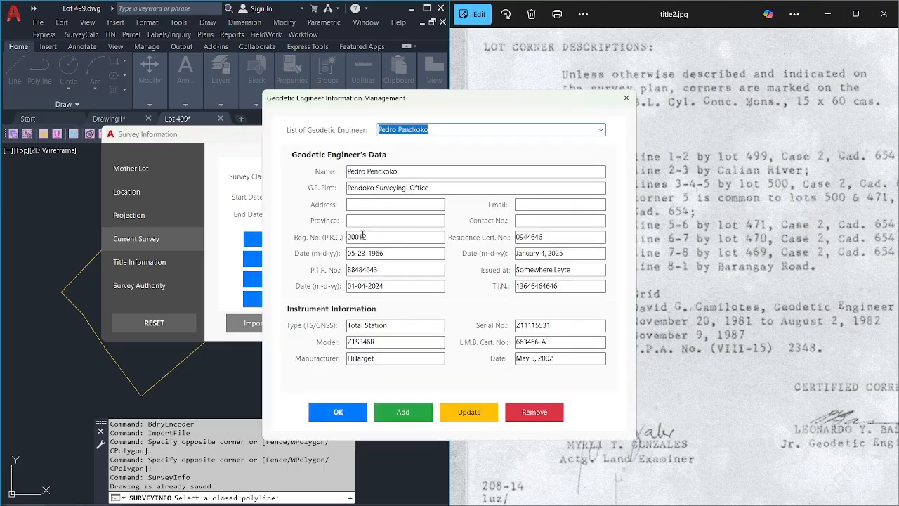
{"action": "left_click", "coordinate": [601, 129]}
{"action": "left_click", "coordinate": [600, 130]}
{"action": "left_click", "coordinate": [600, 130]}
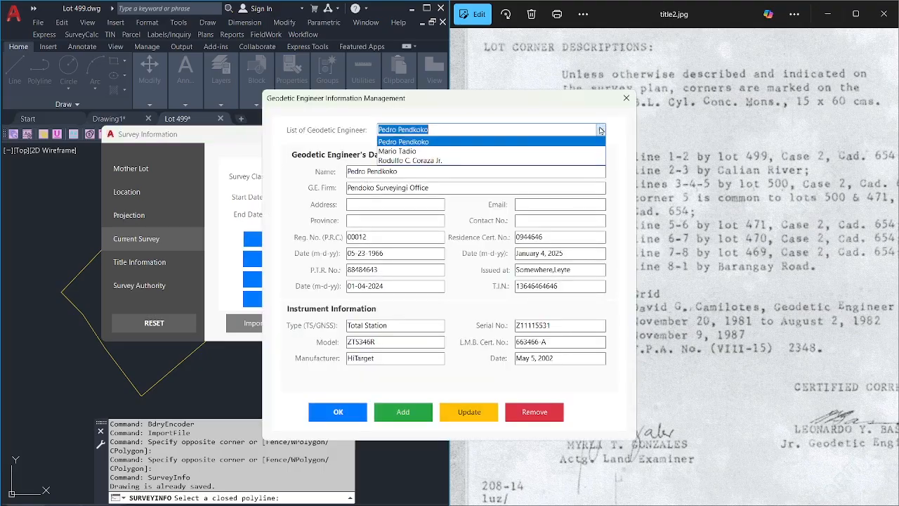
{"action": "left_click", "coordinate": [600, 130]}
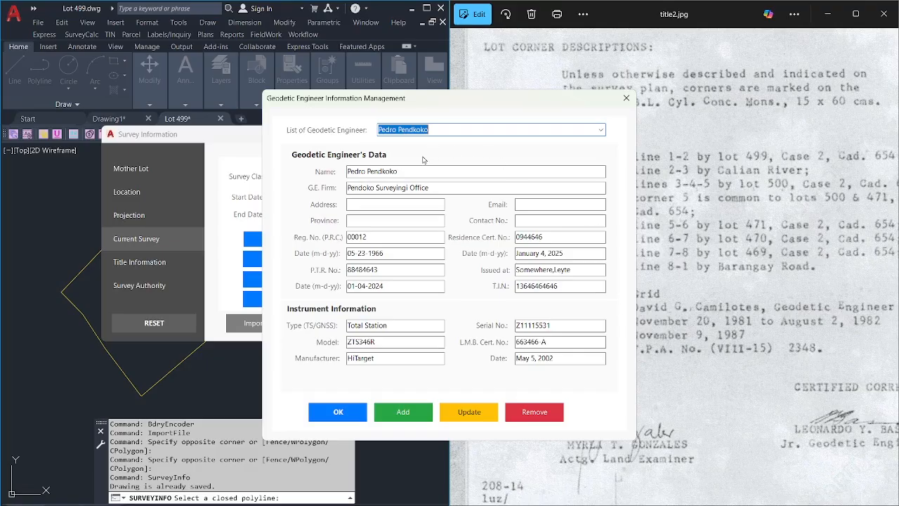
{"action": "left_click", "coordinate": [338, 414]}
Confirm the LRA/DENR approval signatories and move to the Title Information section.
{"action": "left_click", "coordinate": [330, 258]}
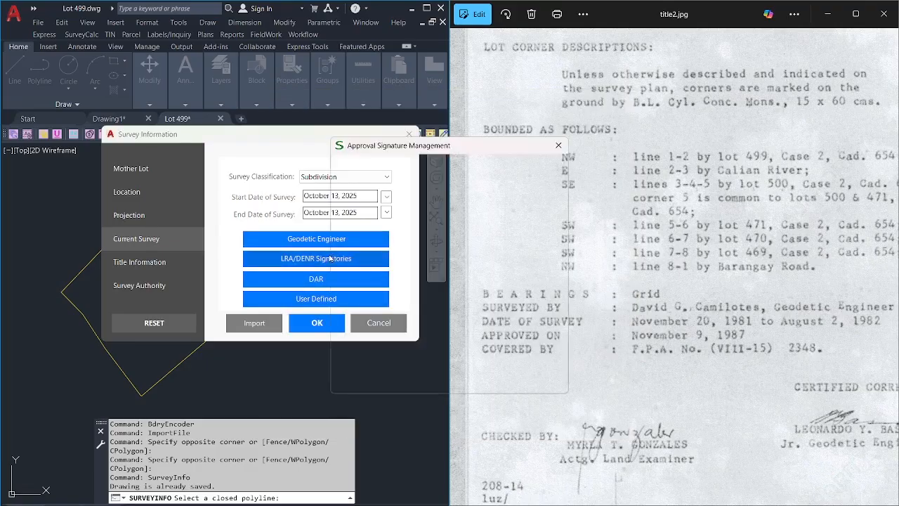
{"action": "left_click", "coordinate": [379, 365]}
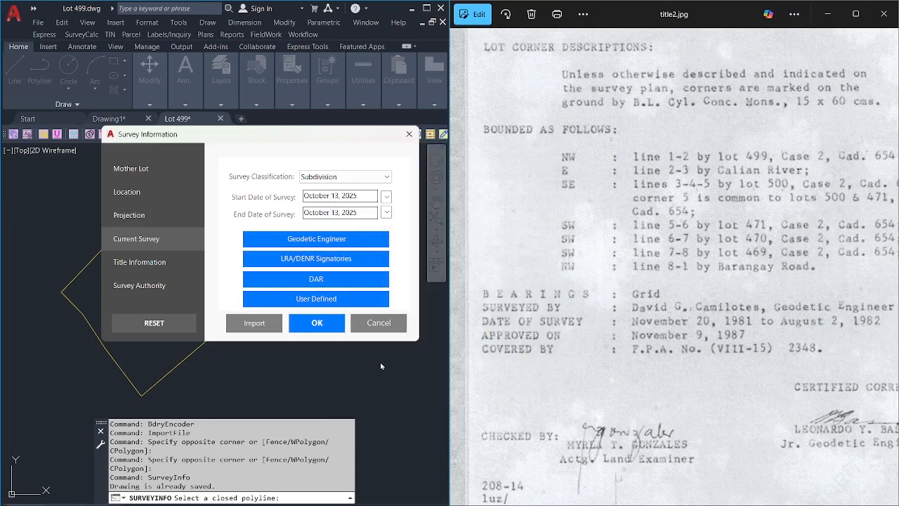
{"action": "left_click", "coordinate": [184, 266]}
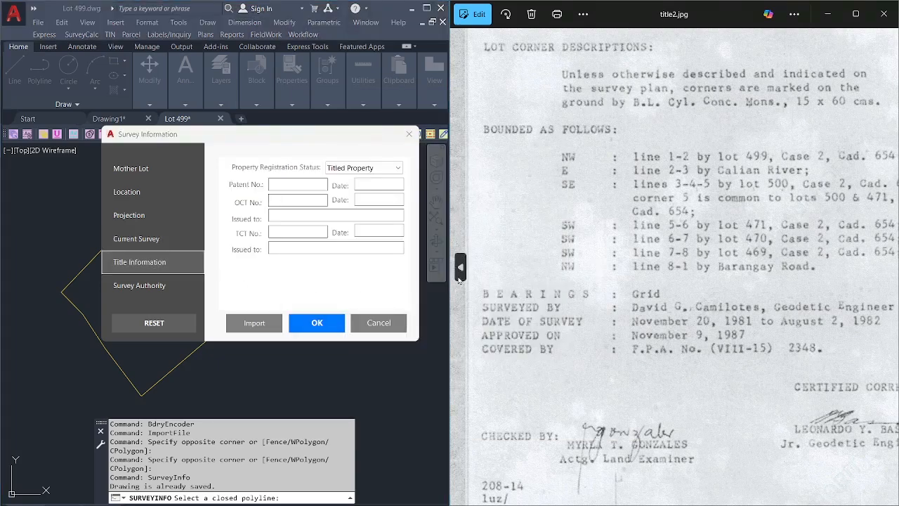
Show the title1.jpg certificate image and enter patent number 32256-4565.
{"action": "left_click", "coordinate": [460, 267]}
{"action": "scroll", "coordinate": [690, 144], "scroll_direction": "up", "scroll_amount": 3}
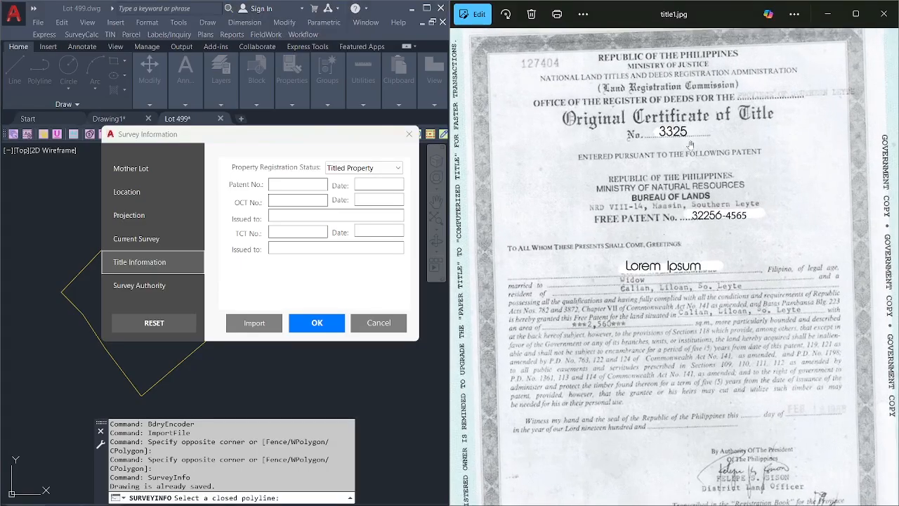
{"action": "left_click", "coordinate": [286, 196]}
{"action": "left_click", "coordinate": [290, 185]}
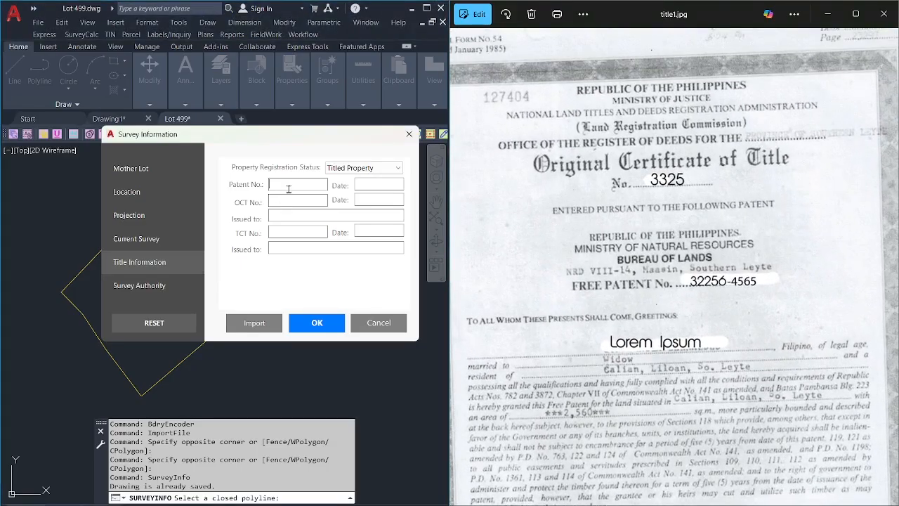
{"action": "scroll", "coordinate": [709, 294], "scroll_direction": "up", "scroll_amount": 1}
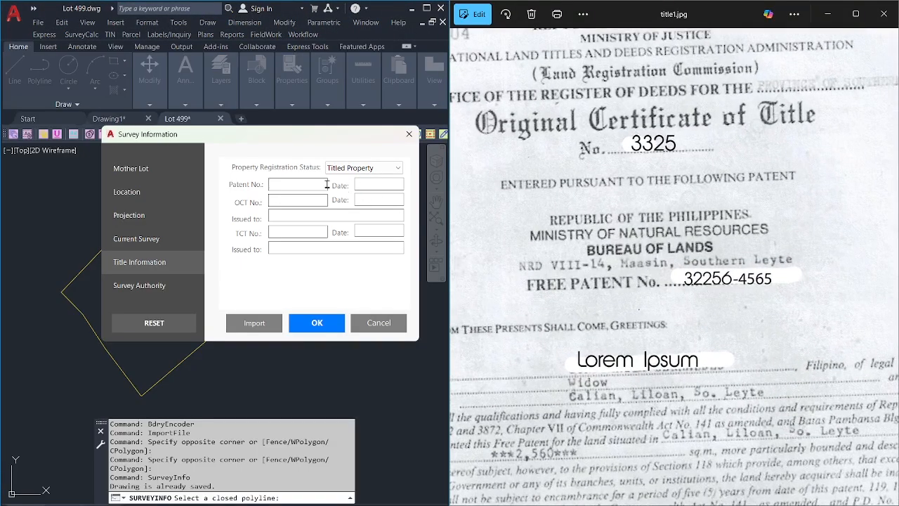
{"action": "left_click", "coordinate": [302, 189]}
Enter the patent date 02/18/1988, as read from the certificate image.
{"action": "scroll", "coordinate": [683, 303], "scroll_direction": "down", "scroll_amount": 2}
{"action": "mouse_move", "coordinate": [700, 373]}
{"action": "left_mouse_down"}
{"action": "mouse_move", "coordinate": [630, 174]}
{"action": "mouse_move", "coordinate": [630, 92]}
{"action": "left_mouse_up"}
{"action": "scroll", "coordinate": [754, 246], "scroll_direction": "up", "scroll_amount": 4}
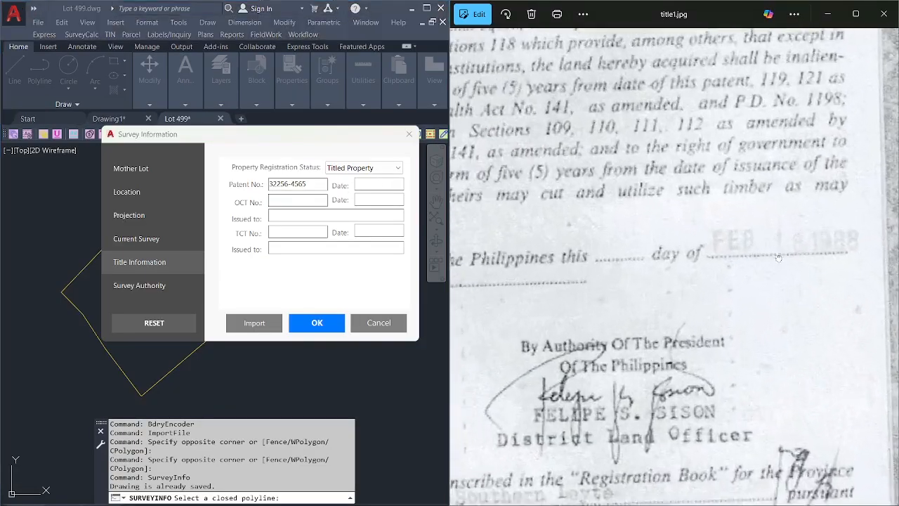
{"action": "left_click_drag", "start_coordinate": [778, 257], "coordinate": [718, 291]}
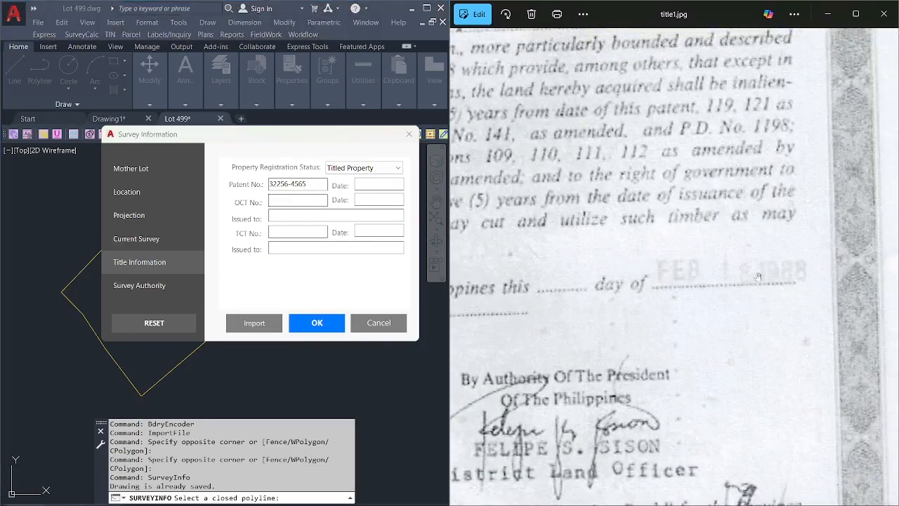
{"action": "left_click", "coordinate": [380, 185]}
{"action": "type", "text": "02/18/1988"}
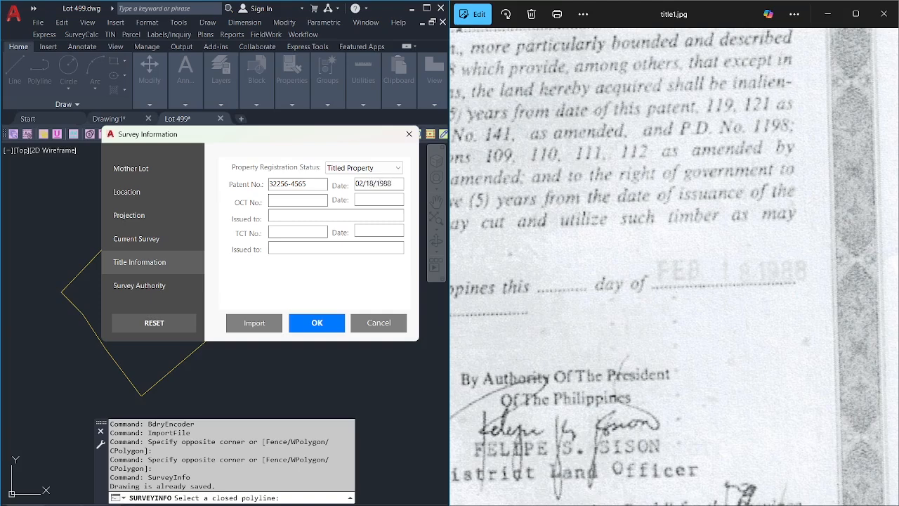
{"action": "scroll", "coordinate": [612, 246], "scroll_direction": "down", "scroll_amount": 3}
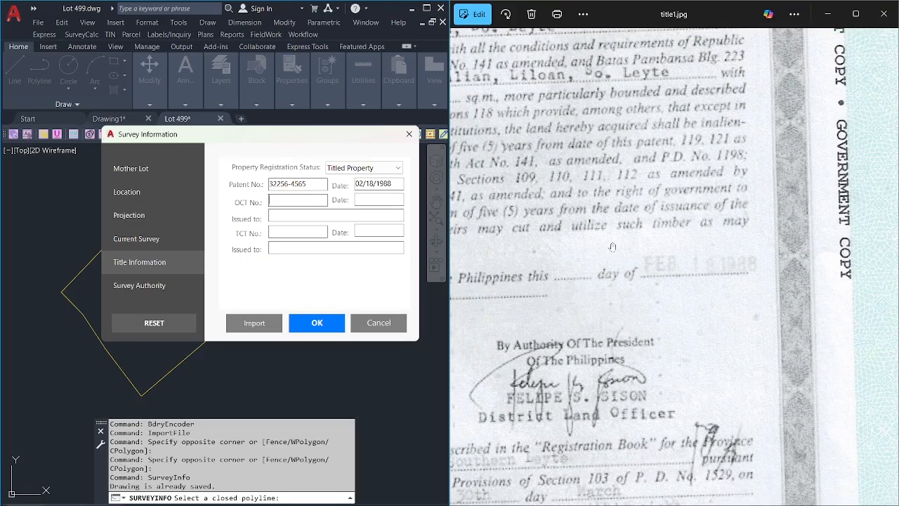
{"action": "scroll", "coordinate": [612, 247], "scroll_direction": "up", "scroll_amount": 5}
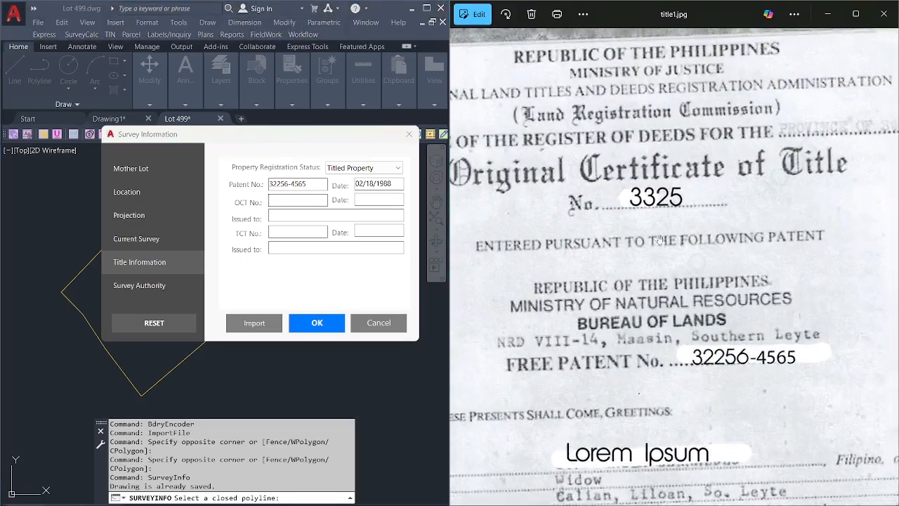
{"action": "scroll", "coordinate": [659, 239], "scroll_direction": "down", "scroll_amount": 2}
Enter OCT No. 3325 from the certificate image.
{"action": "left_click", "coordinate": [300, 200]}
{"action": "type", "text": "3325"}
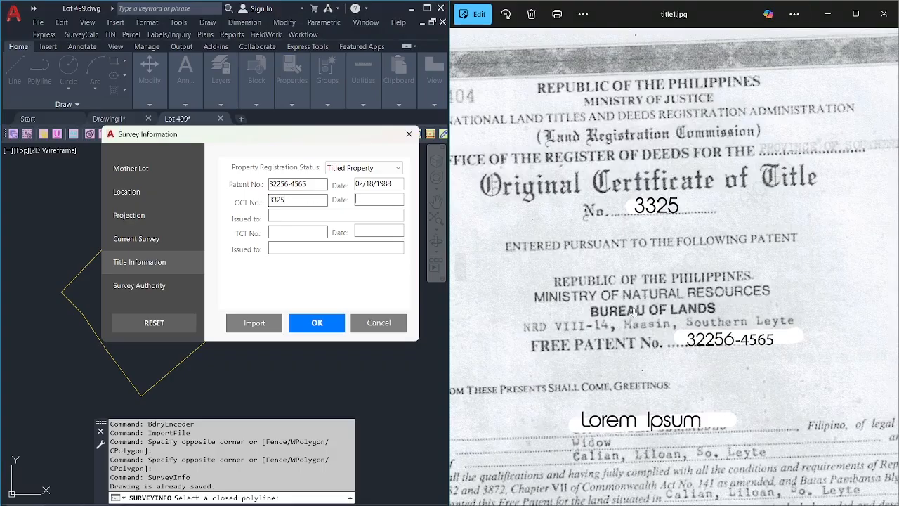
{"action": "left_click", "coordinate": [729, 253]}
{"action": "scroll", "coordinate": [728, 253], "scroll_direction": "down", "scroll_amount": 5}
{"action": "scroll", "coordinate": [728, 252], "scroll_direction": "down", "scroll_amount": 10}
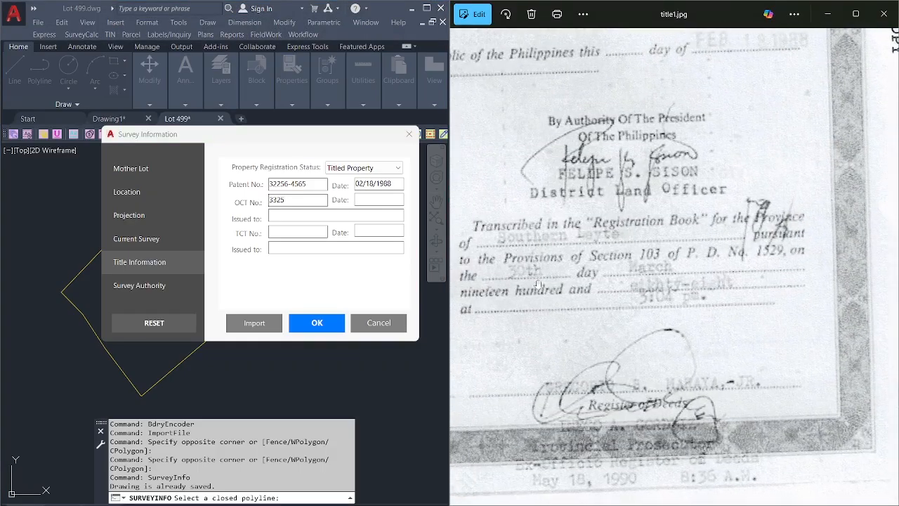
Enter the OCT date 03/30/1988 and the grantee's name in the Issued to field.
{"action": "left_click", "coordinate": [374, 203]}
{"action": "type", "text": "03/30/1988"}
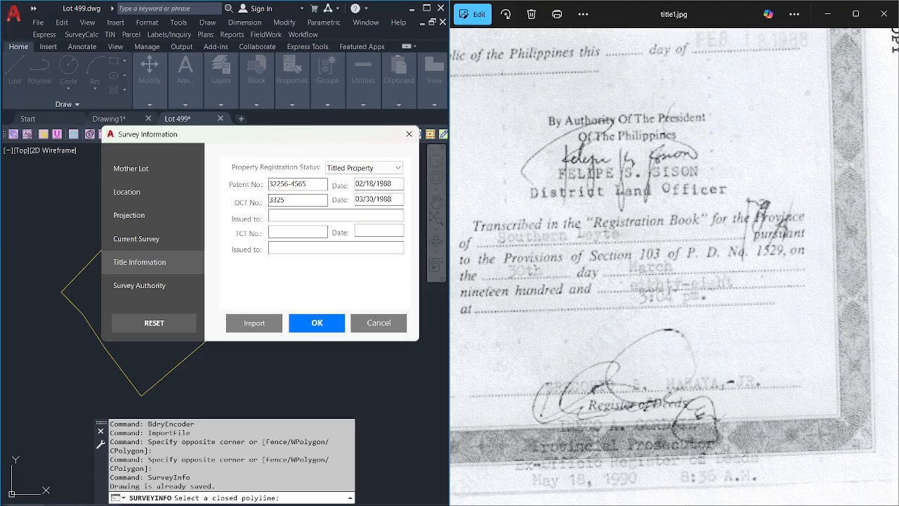
{"action": "left_click", "coordinate": [584, 248]}
{"action": "scroll", "coordinate": [659, 218], "scroll_direction": "up", "scroll_amount": 5}
{"action": "scroll", "coordinate": [662, 232], "scroll_direction": "up", "scroll_amount": 5}
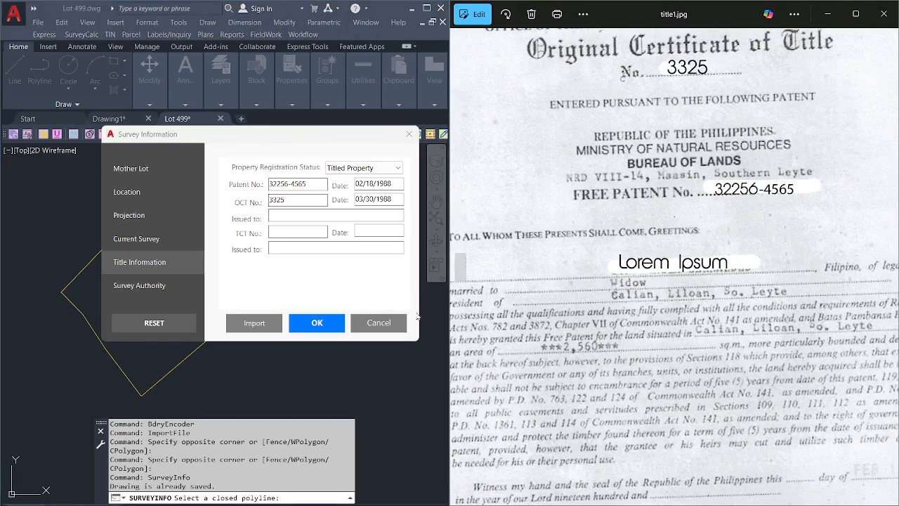
{"action": "left_click", "coordinate": [318, 213]}
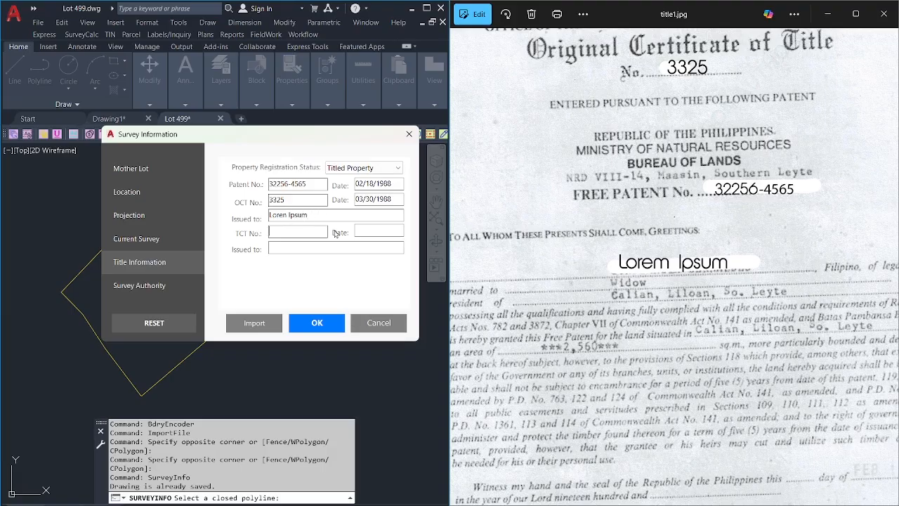
{"action": "left_click", "coordinate": [372, 233]}
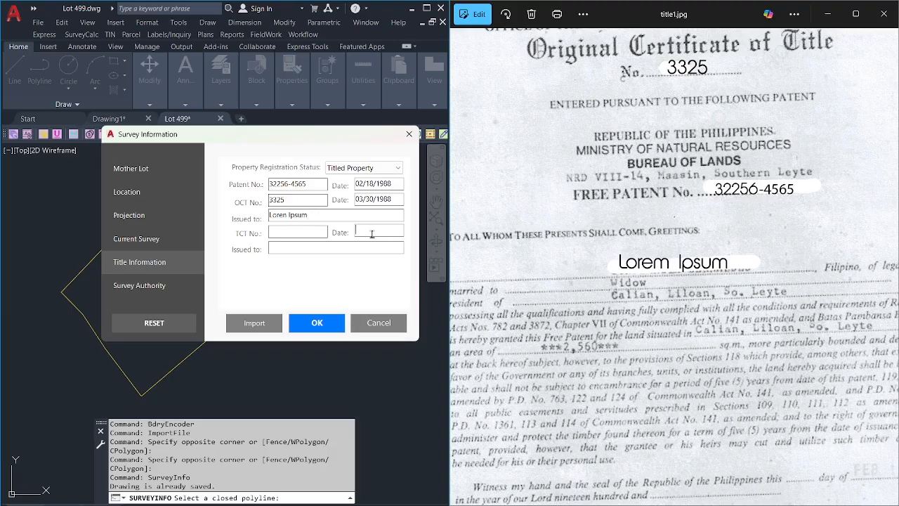
{"action": "left_click", "coordinate": [290, 247]}
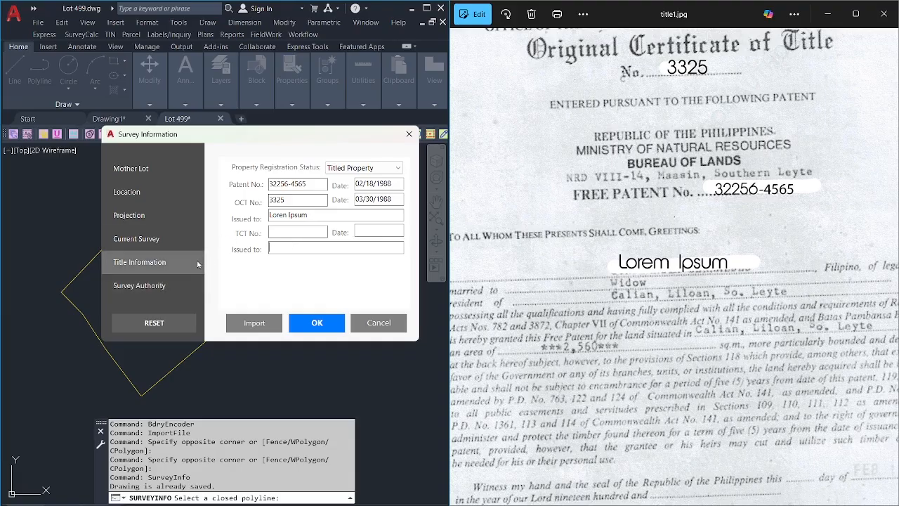
Check the Survey Authority section, then accept the Survey Information dialog.
{"action": "left_click", "coordinate": [167, 288]}
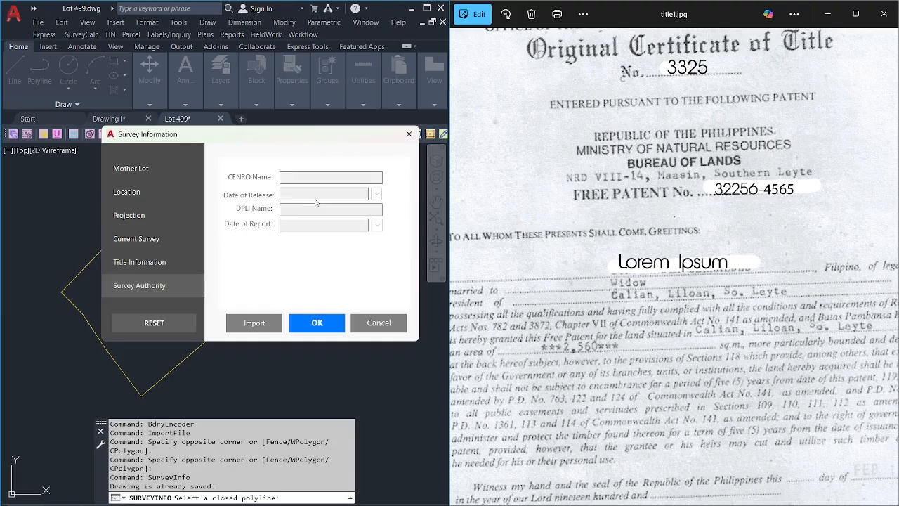
{"action": "left_click", "coordinate": [160, 263]}
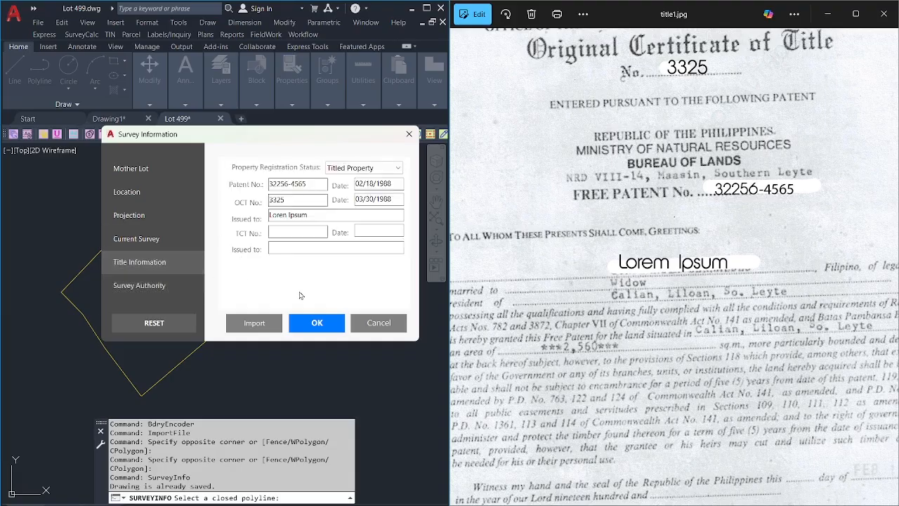
{"action": "left_click", "coordinate": [318, 323]}
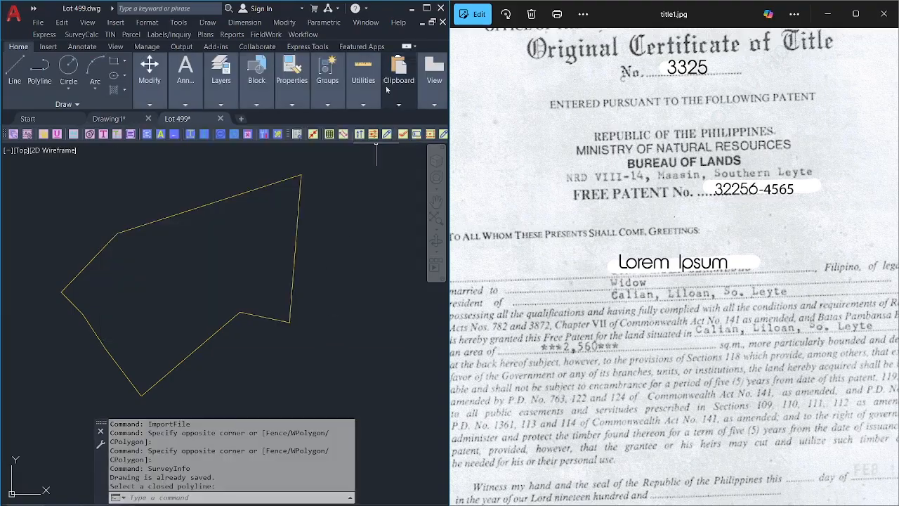
Maximize the drawing window, open SurveyCalc Preferences and keep DENR R8 as the title block.
{"action": "left_click", "coordinate": [426, 8]}
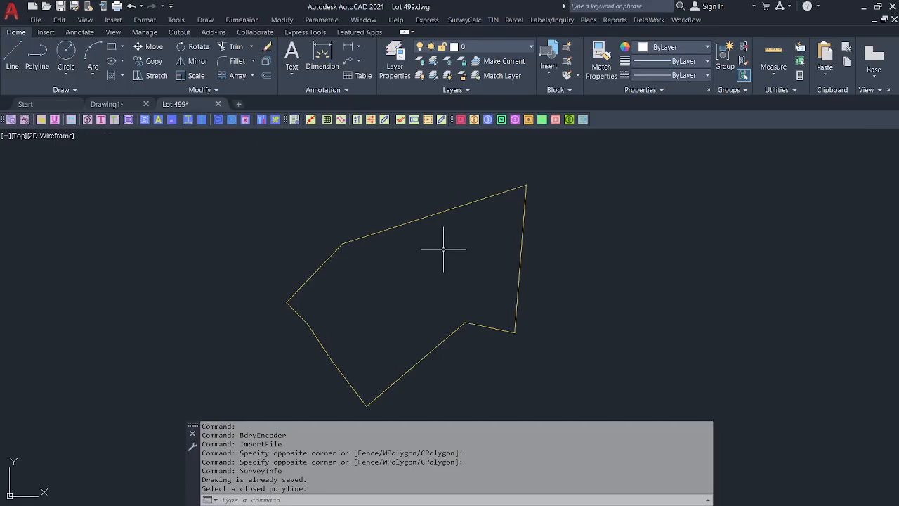
{"action": "left_click", "coordinate": [688, 21]}
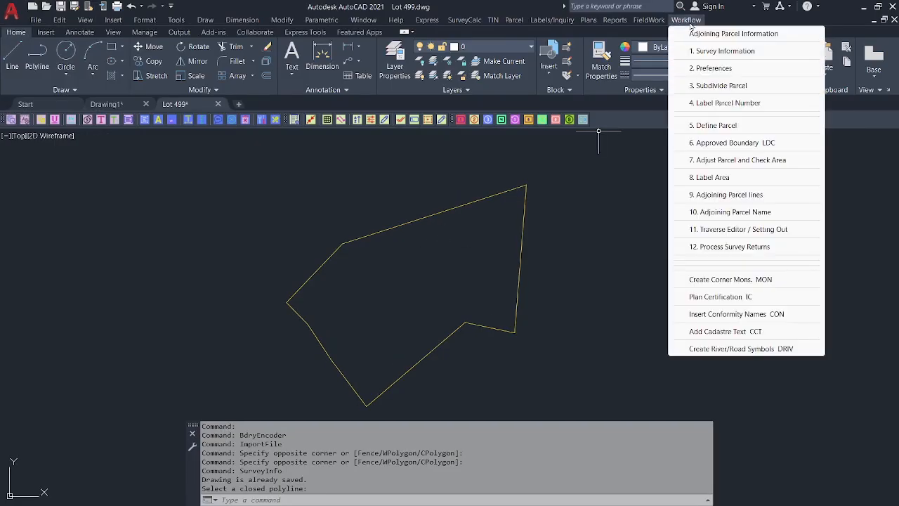
{"action": "left_click", "coordinate": [713, 68]}
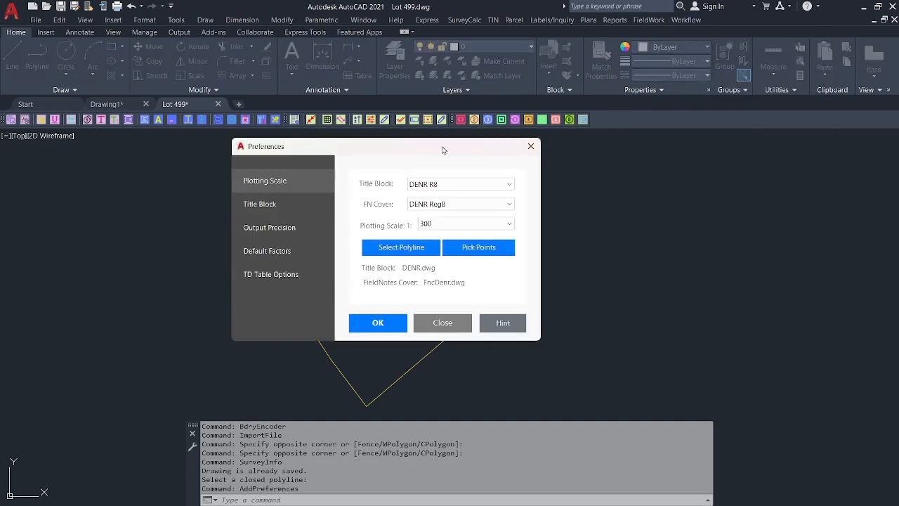
{"action": "left_click", "coordinate": [495, 187]}
{"action": "left_click", "coordinate": [495, 187]}
{"action": "left_click", "coordinate": [496, 187]}
{"action": "left_click", "coordinate": [496, 186]}
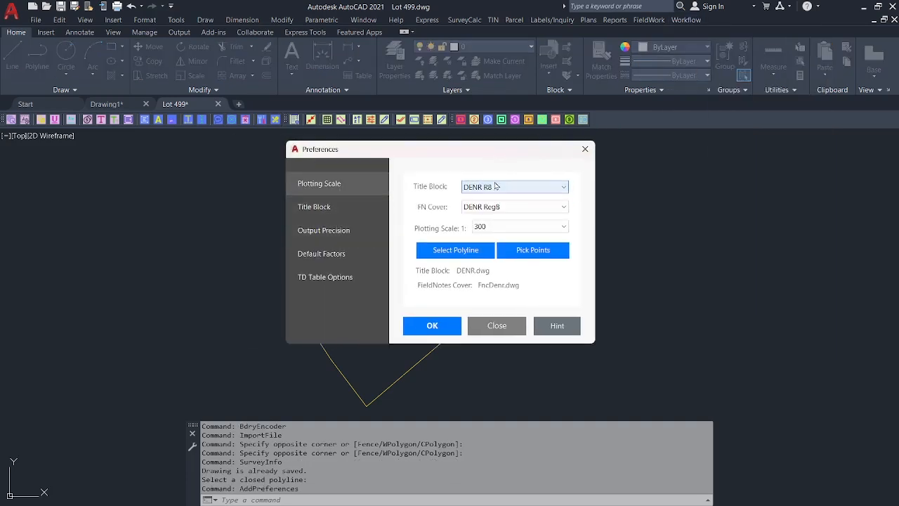
{"action": "left_click", "coordinate": [499, 187]}
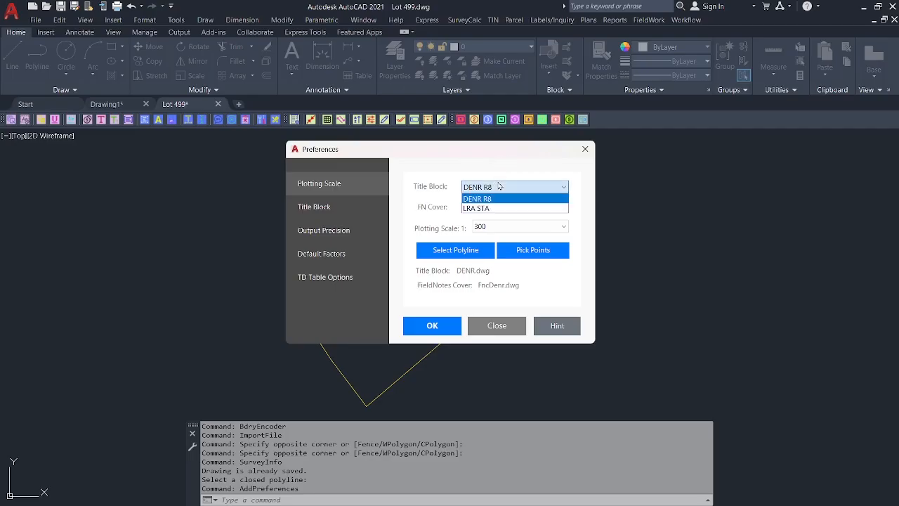
{"action": "left_click", "coordinate": [500, 186]}
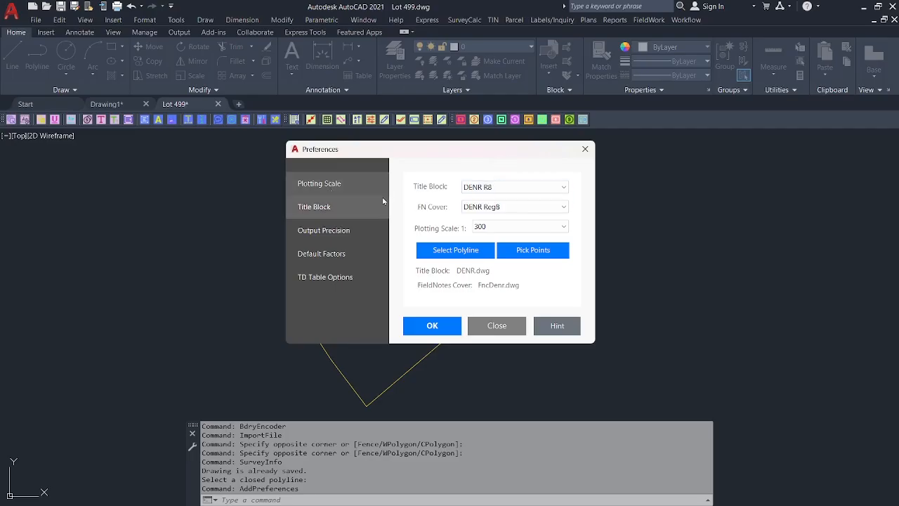
Define the plot-sizing boundary by picking the four corners of Lot 499.
{"action": "left_click", "coordinate": [440, 250]}
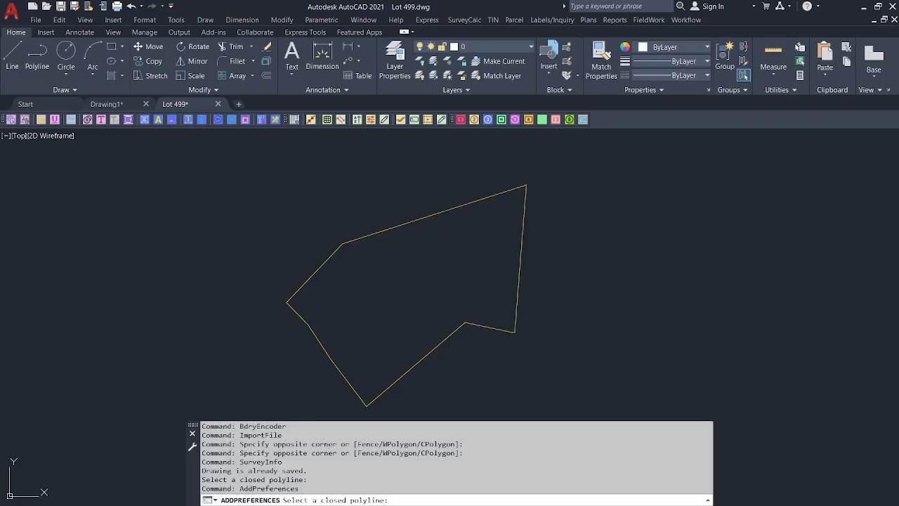
{"action": "left_click", "coordinate": [438, 212]}
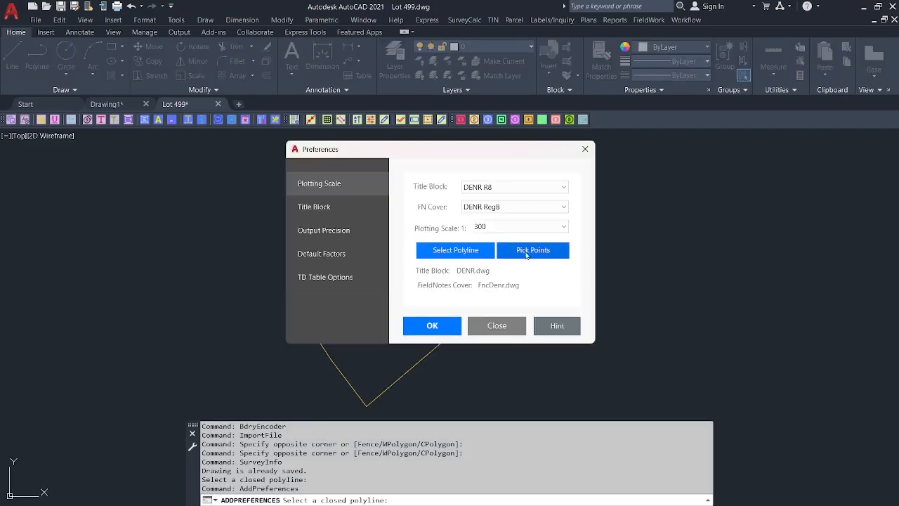
{"action": "left_click", "coordinate": [529, 254]}
{"action": "left_click", "coordinate": [526, 184]}
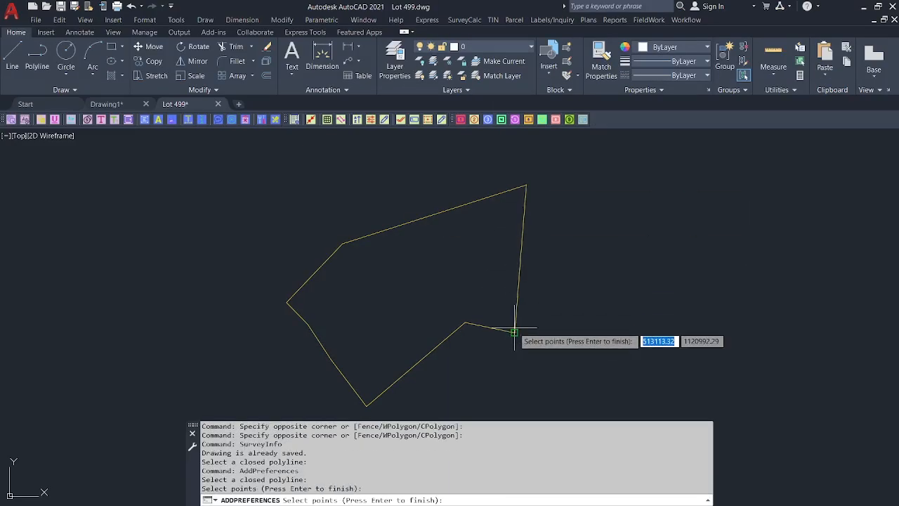
{"action": "left_click", "coordinate": [514, 332]}
{"action": "left_click", "coordinate": [366, 404]}
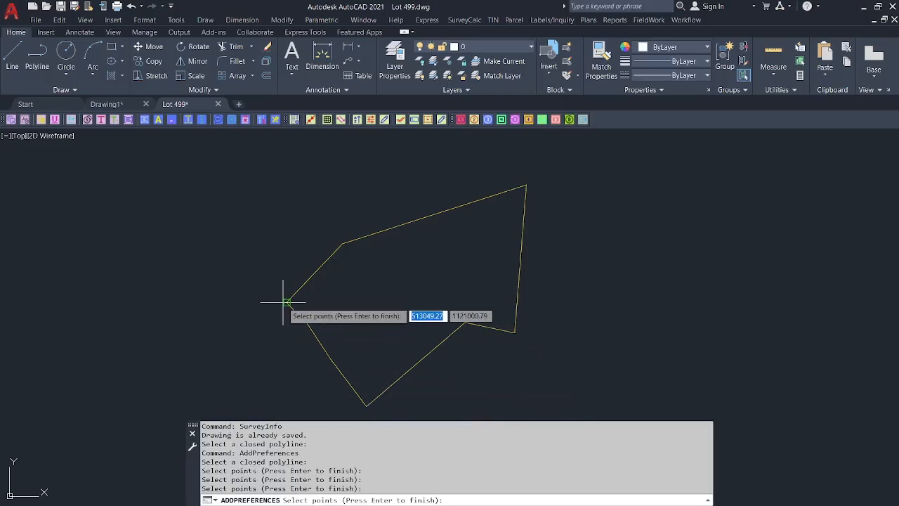
{"action": "left_click", "coordinate": [287, 302]}
{"action": "key", "text": "Return"}
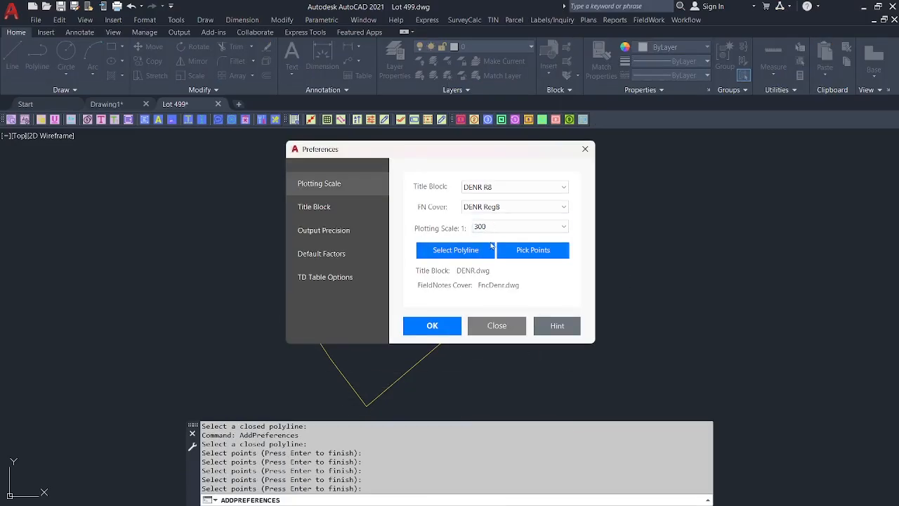
Change the monument labels to 'Old P.S' and 'P.S' under Default Factors, then apply the preferences.
{"action": "left_click", "coordinate": [349, 212]}
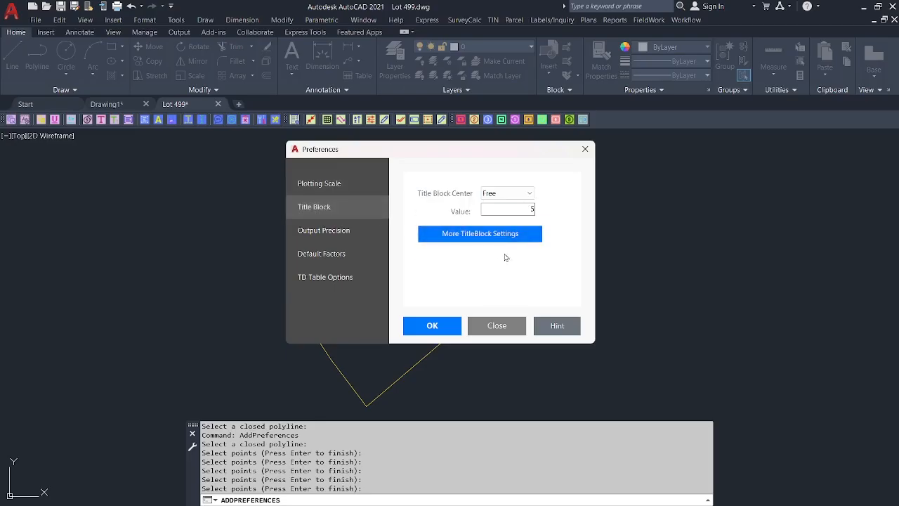
{"action": "left_click", "coordinate": [330, 231]}
{"action": "left_click", "coordinate": [330, 253]}
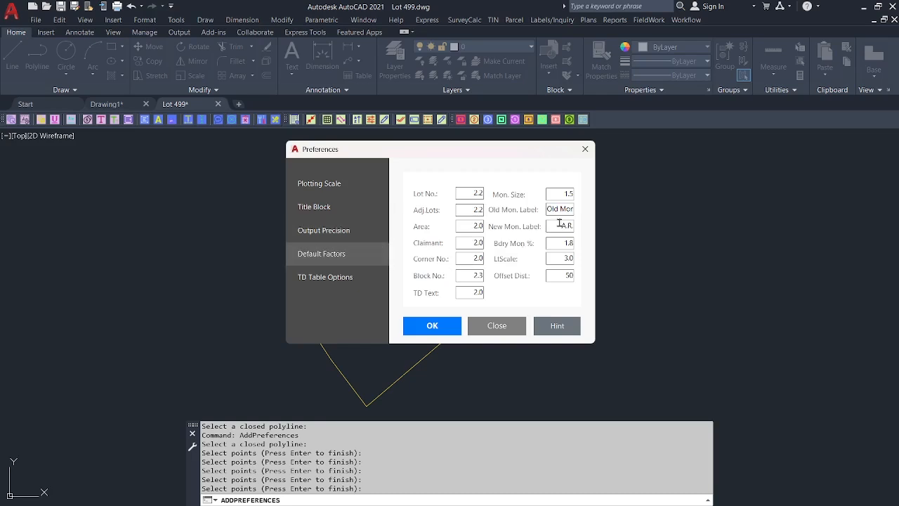
{"action": "left_click_drag", "start_coordinate": [557, 225], "coordinate": [594, 228]}
{"action": "left_click_drag", "start_coordinate": [554, 208], "coordinate": [597, 226]}
{"action": "type", "text": "P"}
{"action": "left_click_drag", "start_coordinate": [558, 208], "coordinate": [616, 217]}
{"action": "type", "text": "P.S"}
{"action": "key", "text": "Tab"}
{"action": "key", "text": "shift+Tab"}
{"action": "left_click", "coordinate": [348, 278]}
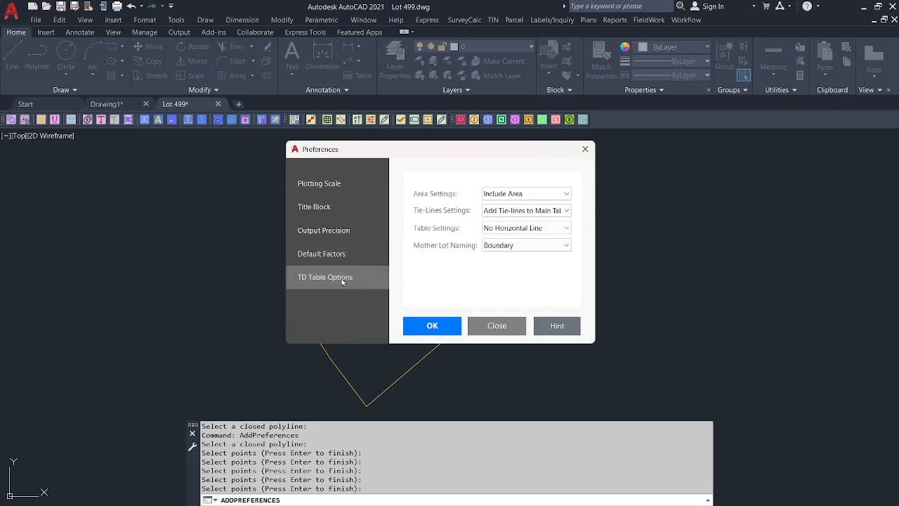
{"action": "left_click", "coordinate": [432, 325]}
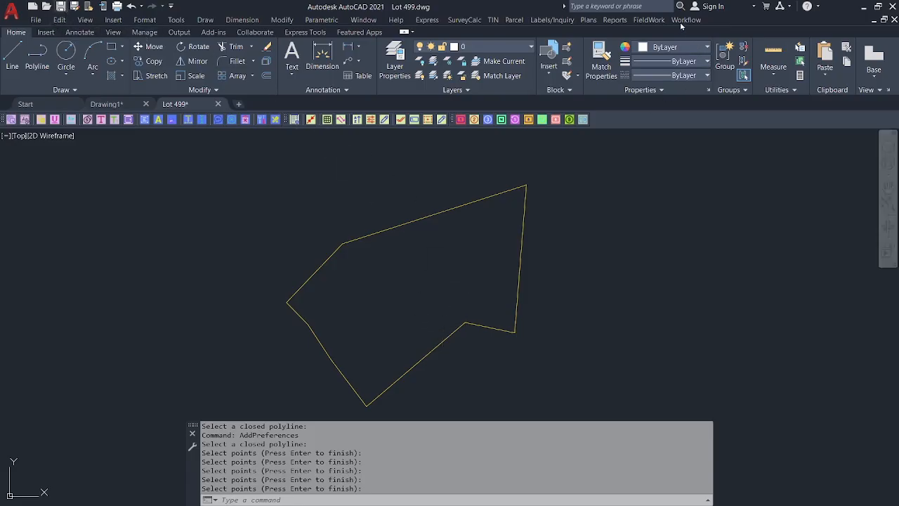
Save the Lot 499 drawing and reposition the lot outline in view.
{"action": "key", "text": "ctrl+s"}
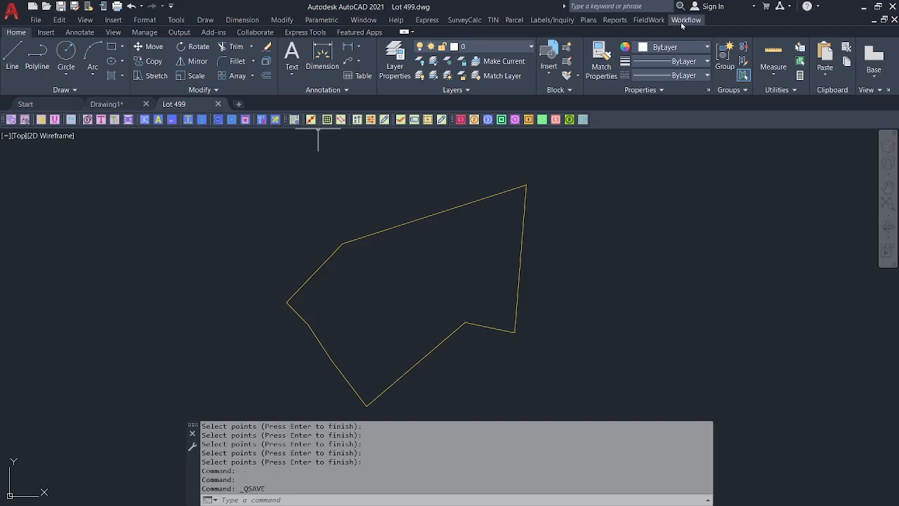
{"action": "left_click", "coordinate": [681, 21]}
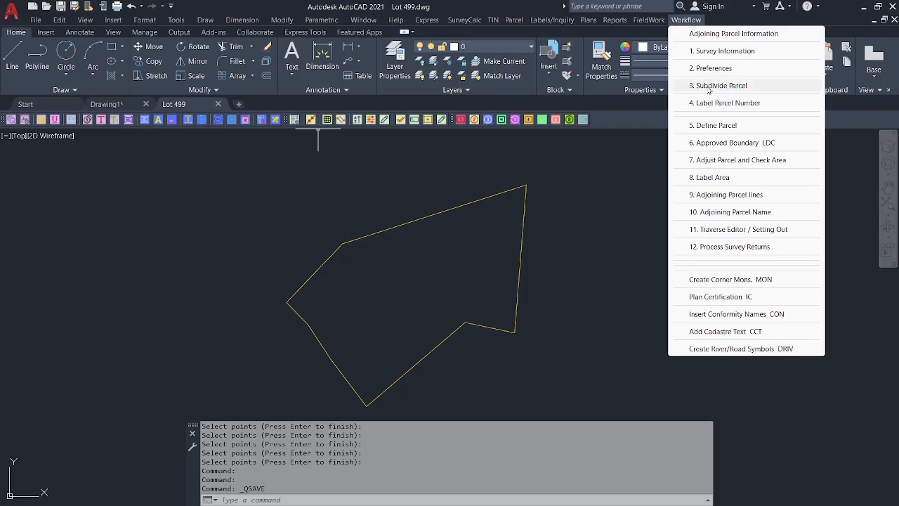
{"action": "left_click", "coordinate": [602, 170]}
{"action": "left_click", "coordinate": [611, 172]}
{"action": "middle_click_drag", "start_coordinate": [401, 260], "coordinate": [415, 243]}
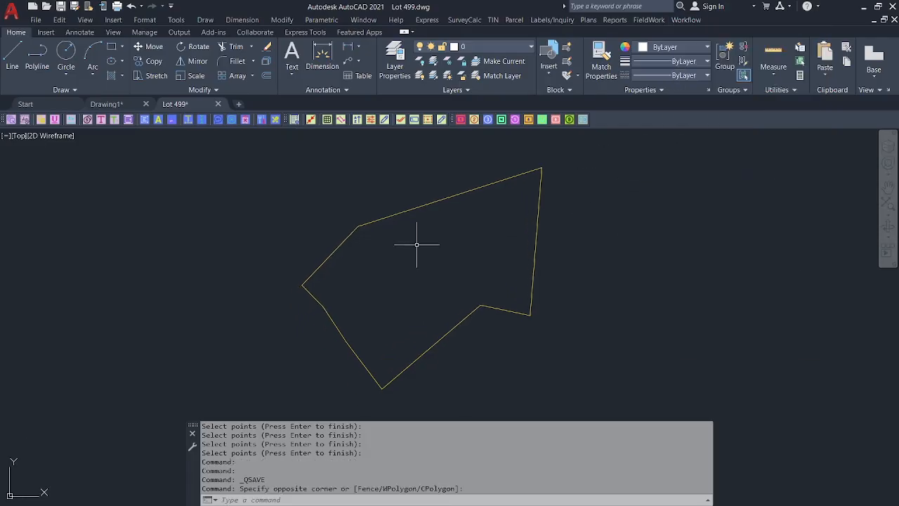
{"action": "middle_click_drag", "start_coordinate": [321, 289], "coordinate": [321, 280]}
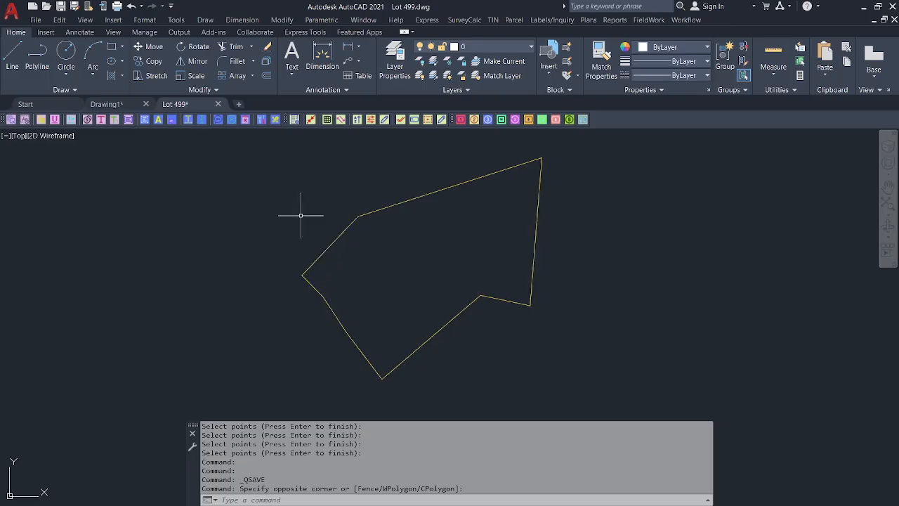
Draw a radius-20 circle centred on the lot's left corner.
{"action": "left_click", "coordinate": [66, 53]}
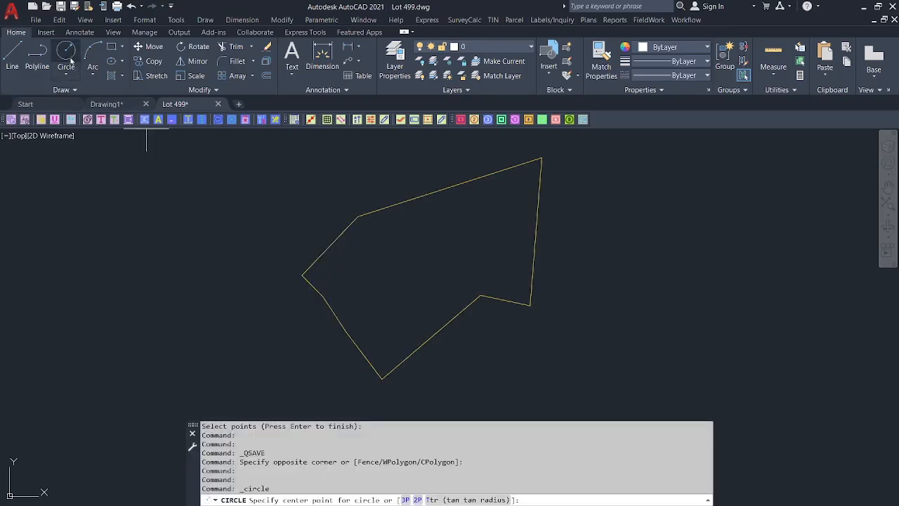
{"action": "left_click", "coordinate": [302, 273]}
{"action": "type", "text": "2"}
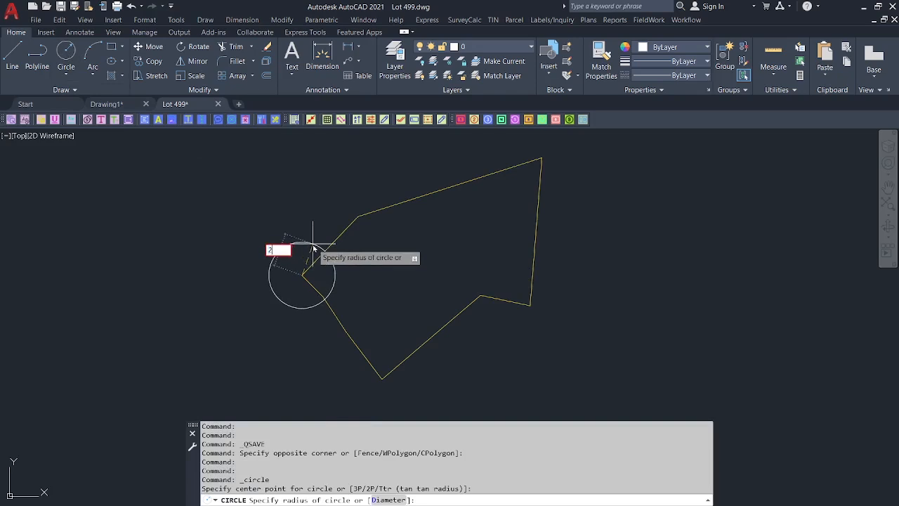
{"action": "type", "text": "0"}
{"action": "key", "text": "Return"}
Trim away the circle's arcs lying inside the lot.
{"action": "type", "text": "l"}
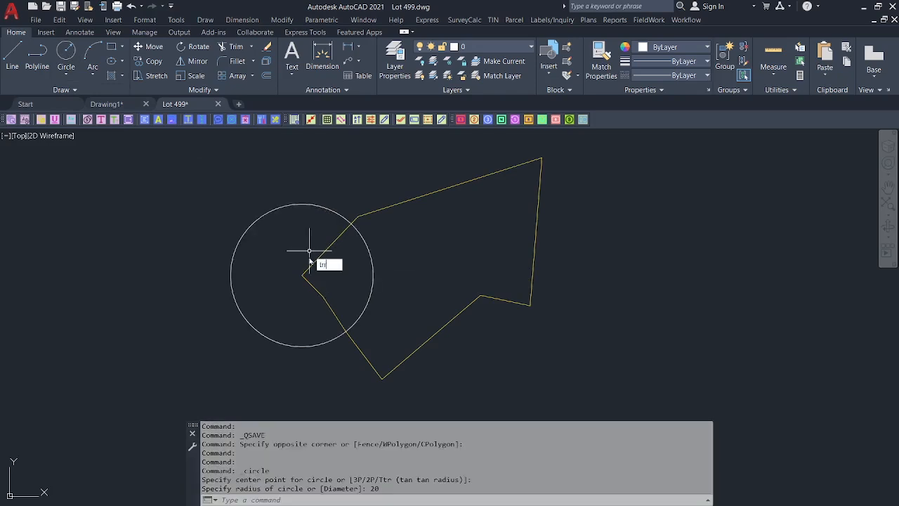
{"action": "type", "text": "rim"}
{"action": "key", "text": "Return"}
{"action": "left_click", "coordinate": [373, 273]}
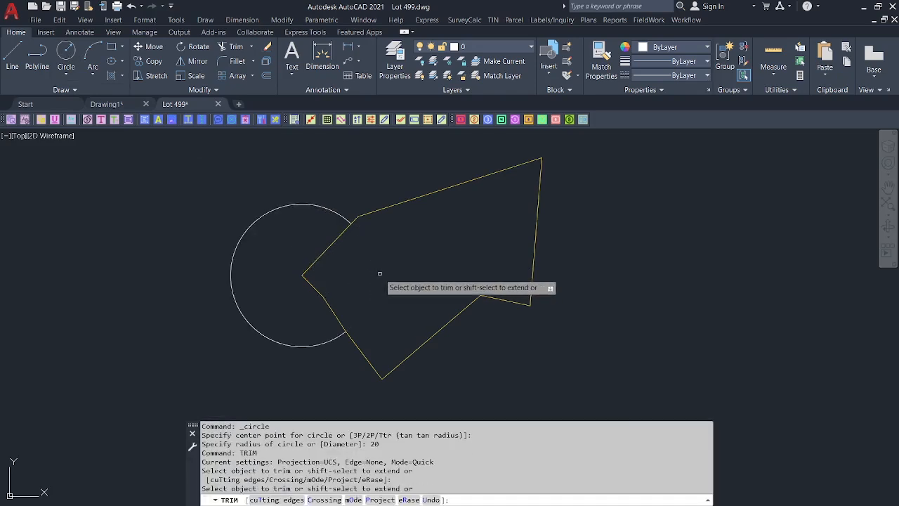
{"action": "left_click", "coordinate": [342, 237]}
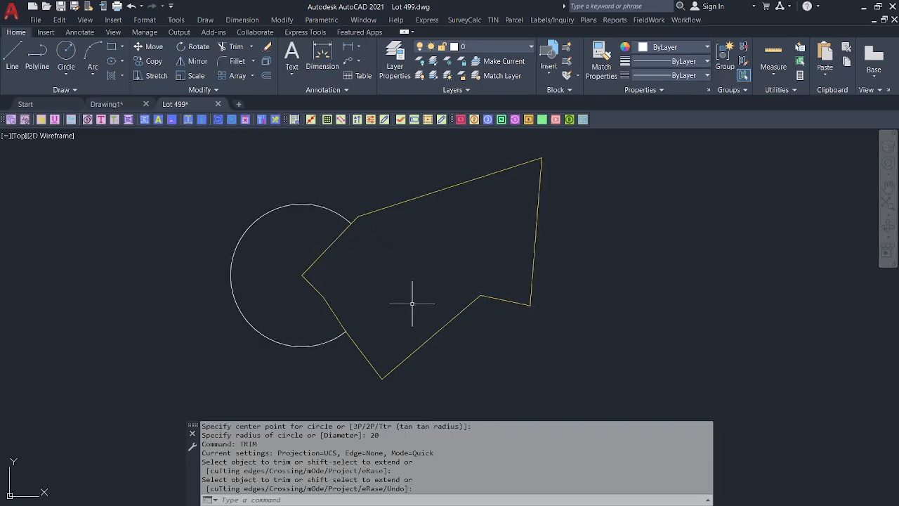
{"action": "left_click", "coordinate": [686, 20]}
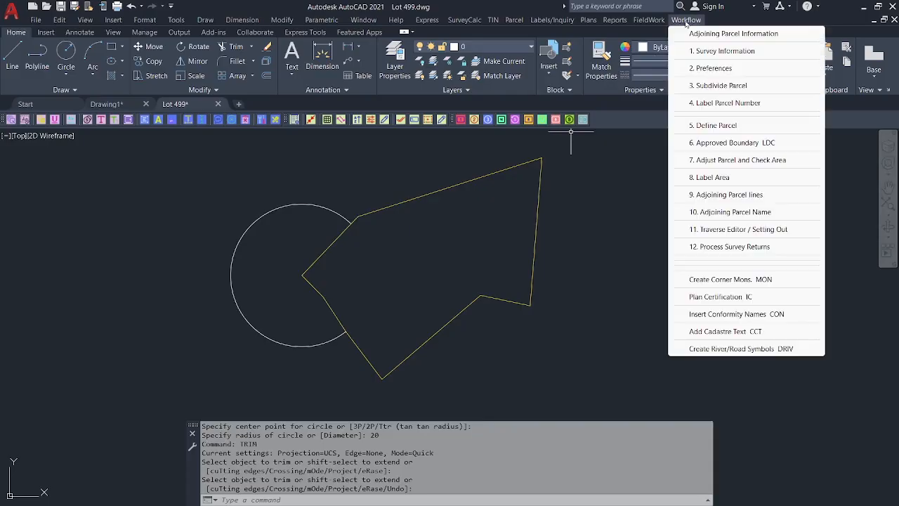
Run a Swing Line subdivision cutting 1000 sq.m., anchored where the circle meets the boundary.
{"action": "left_click", "coordinate": [698, 86]}
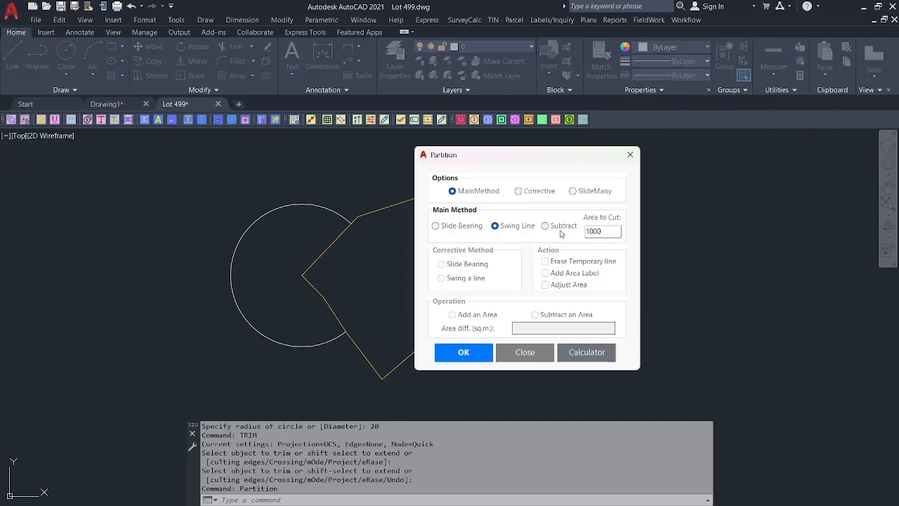
{"action": "left_click", "coordinate": [463, 353]}
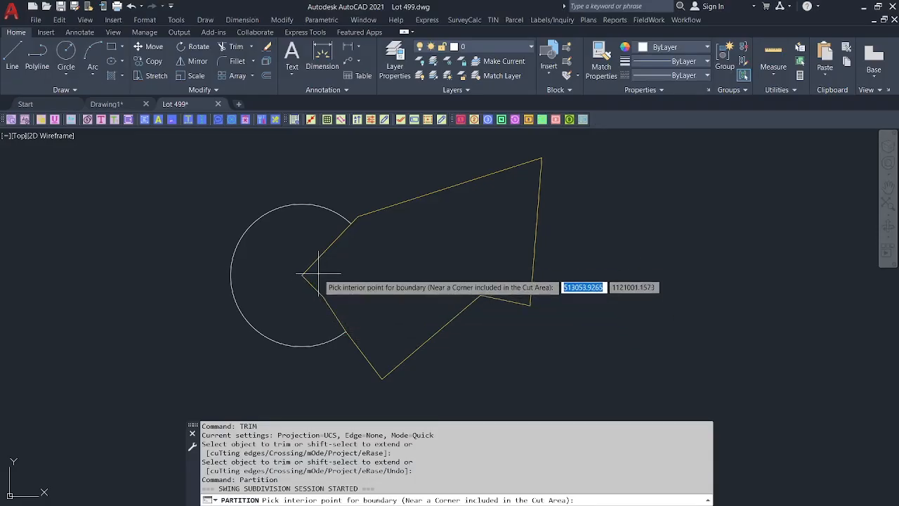
{"action": "key", "text": "F3"}
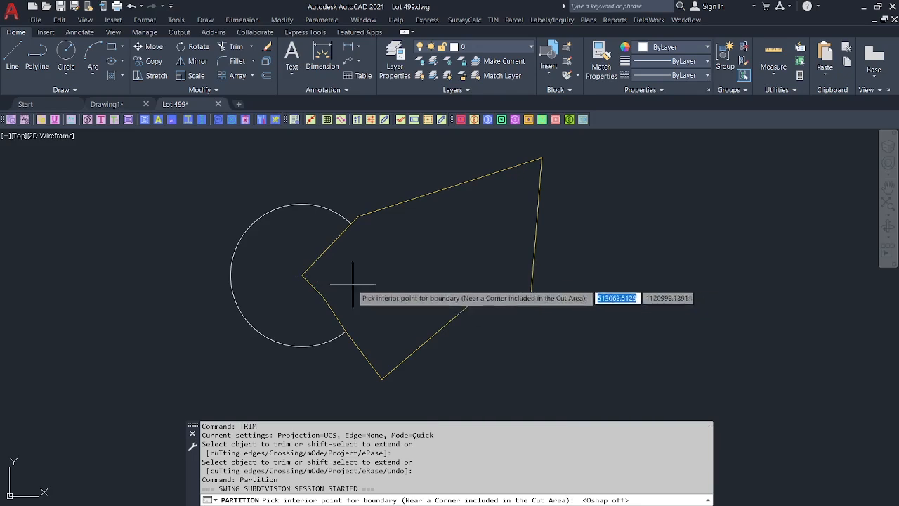
{"action": "left_click", "coordinate": [318, 276]}
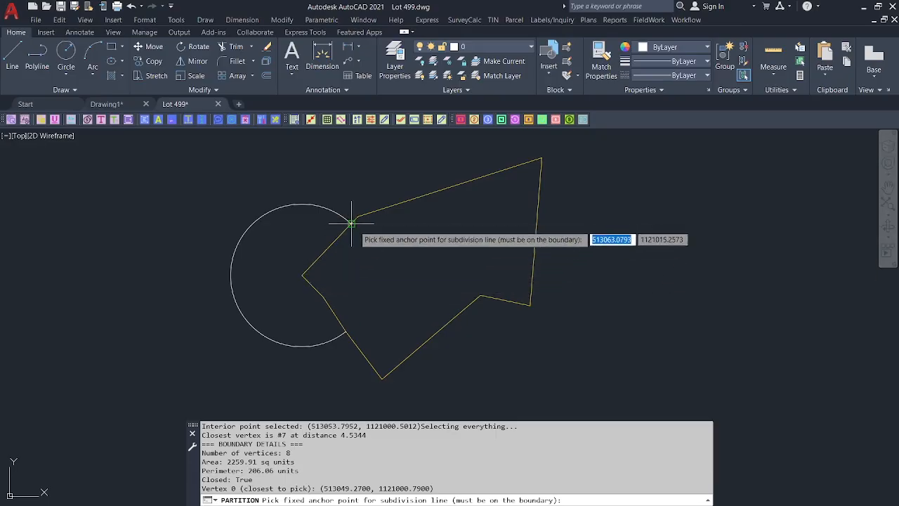
{"action": "left_click", "coordinate": [351, 223]}
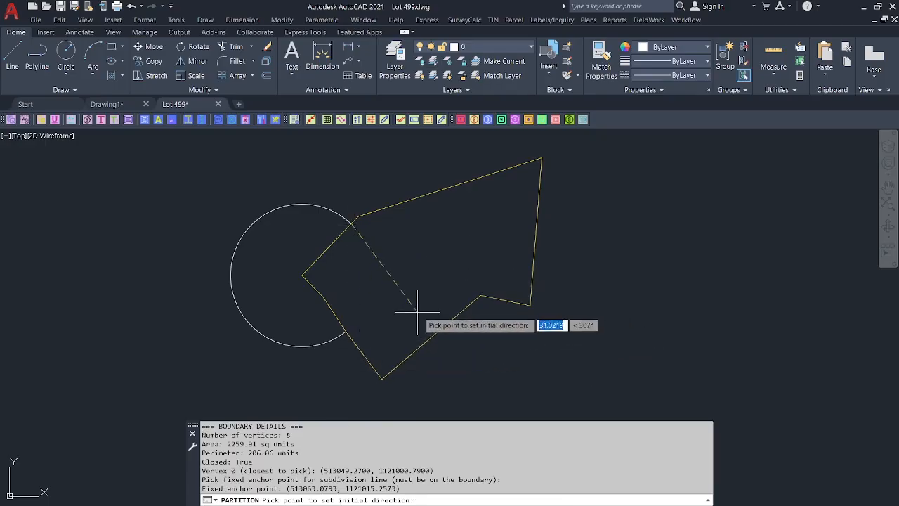
{"action": "left_click", "coordinate": [414, 308]}
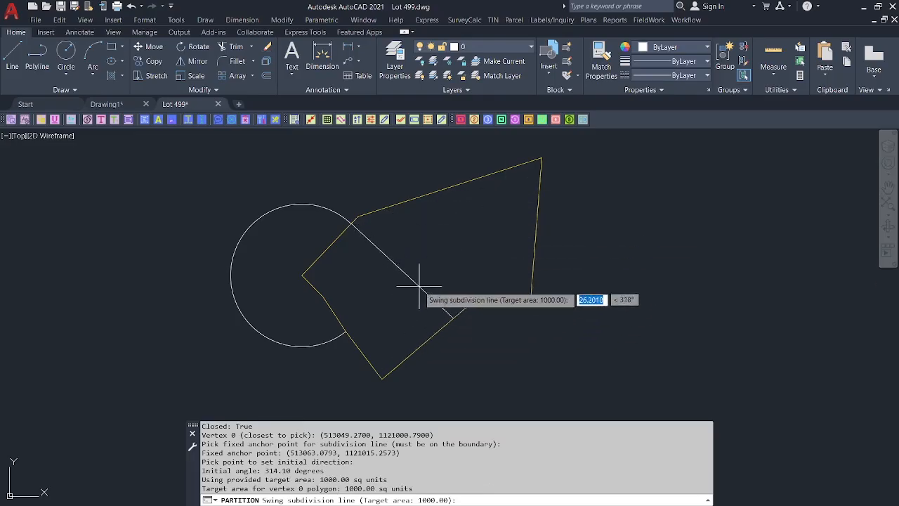
{"action": "left_click", "coordinate": [379, 315]}
{"action": "scroll", "coordinate": [383, 305], "scroll_direction": "up", "scroll_amount": 4}
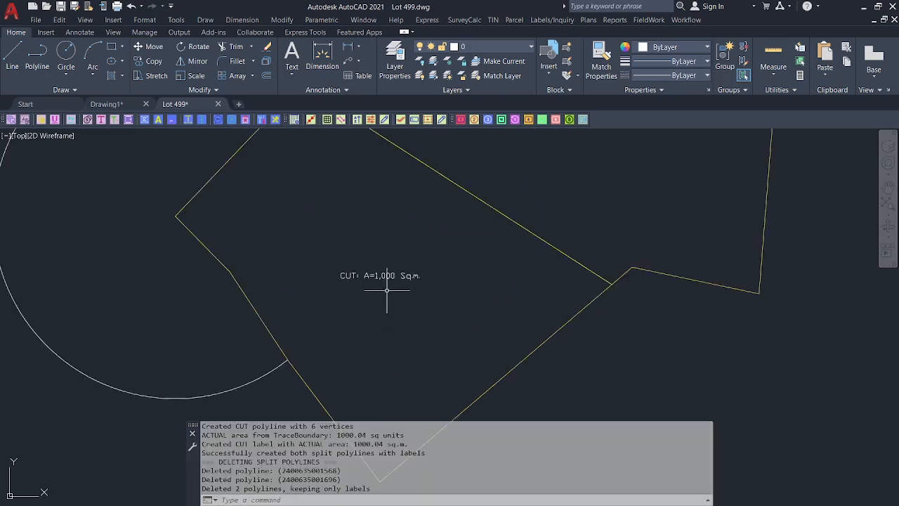
Erase the construction circle and the REMAINDER area label with E.
{"action": "scroll", "coordinate": [391, 276], "scroll_direction": "down", "scroll_amount": 3}
{"action": "middle_click_drag", "start_coordinate": [391, 276], "coordinate": [396, 321]}
{"action": "scroll", "coordinate": [513, 228], "scroll_direction": "up", "scroll_amount": 3}
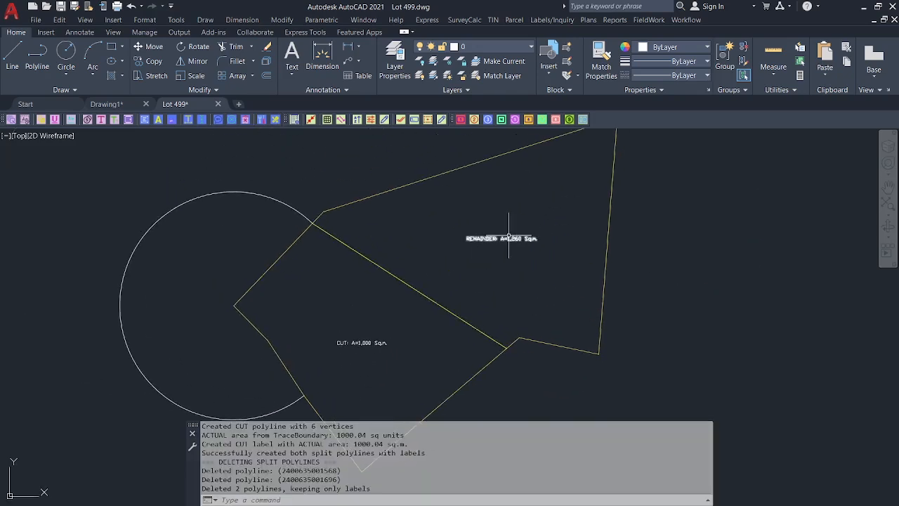
{"action": "left_click_drag", "start_coordinate": [514, 239], "coordinate": [475, 261]}
{"action": "scroll", "coordinate": [327, 251], "scroll_direction": "down", "scroll_amount": 2}
{"action": "left_click", "coordinate": [191, 231]}
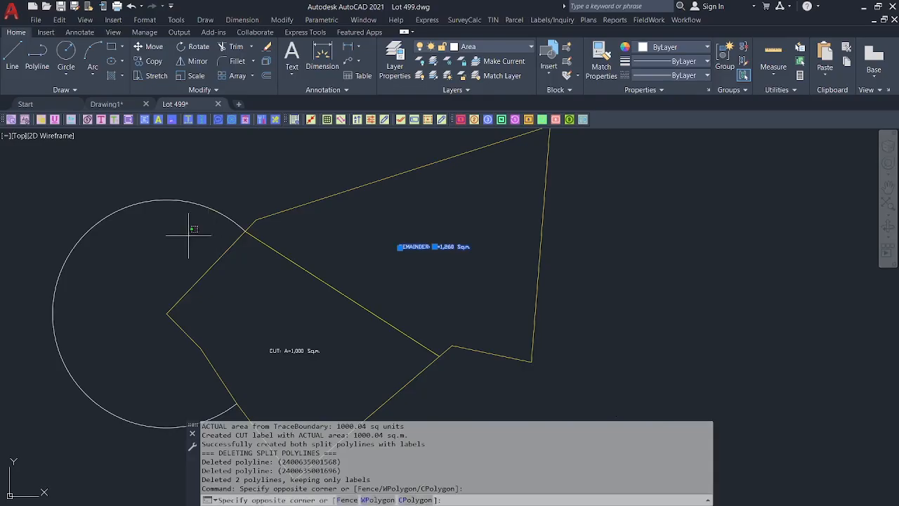
{"action": "left_click", "coordinate": [131, 179]}
{"action": "scroll", "coordinate": [234, 200], "scroll_direction": "down", "scroll_amount": 2}
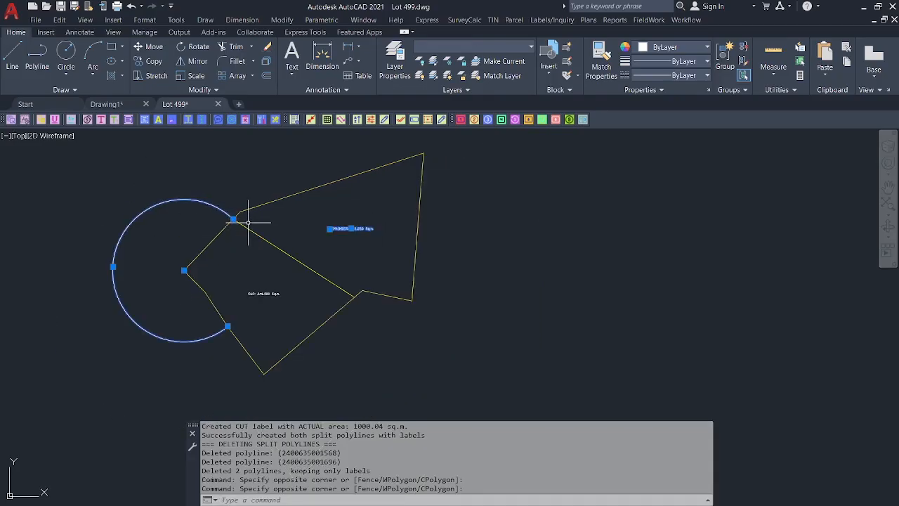
{"action": "type", "text": "E"}
{"action": "key", "text": "Return"}
Pan and zoom to reframe the split lot, then bring up the SurveyCalc workflow list.
{"action": "mouse_move", "coordinate": [337, 239]}
{"action": "middle_mouse_down"}
{"action": "mouse_move", "coordinate": [338, 251]}
{"action": "mouse_move", "coordinate": [394, 240]}
{"action": "middle_mouse_up"}
{"action": "scroll", "coordinate": [411, 257], "scroll_direction": "up", "scroll_amount": 2}
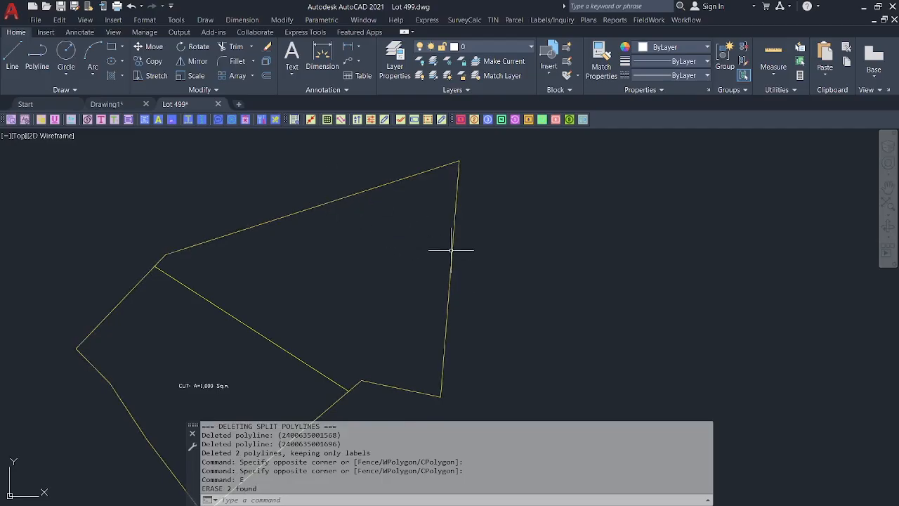
{"action": "middle_click_drag", "start_coordinate": [371, 228], "coordinate": [361, 176]}
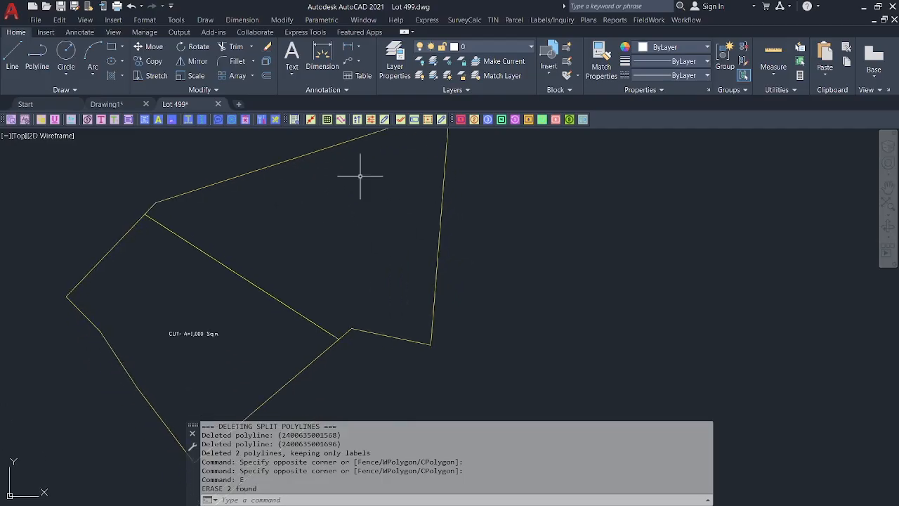
{"action": "scroll", "coordinate": [267, 263], "scroll_direction": "down", "scroll_amount": 2}
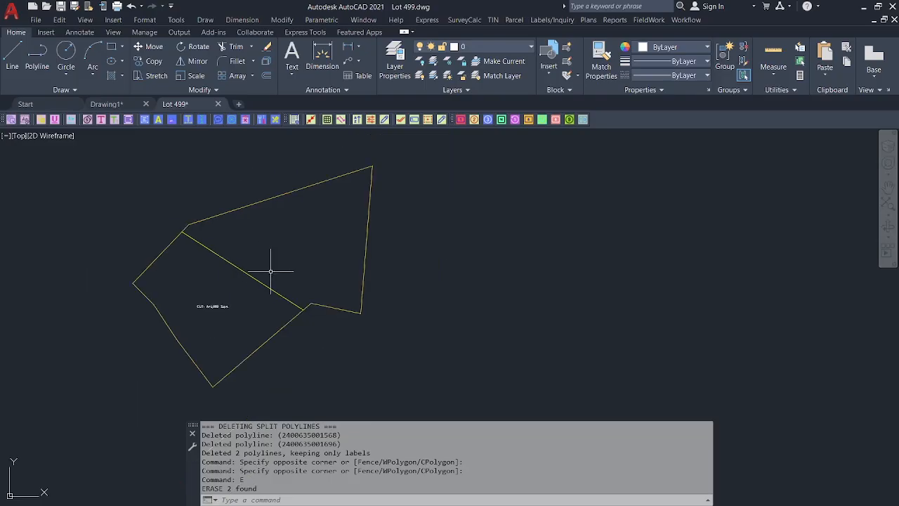
{"action": "left_click", "coordinate": [687, 20]}
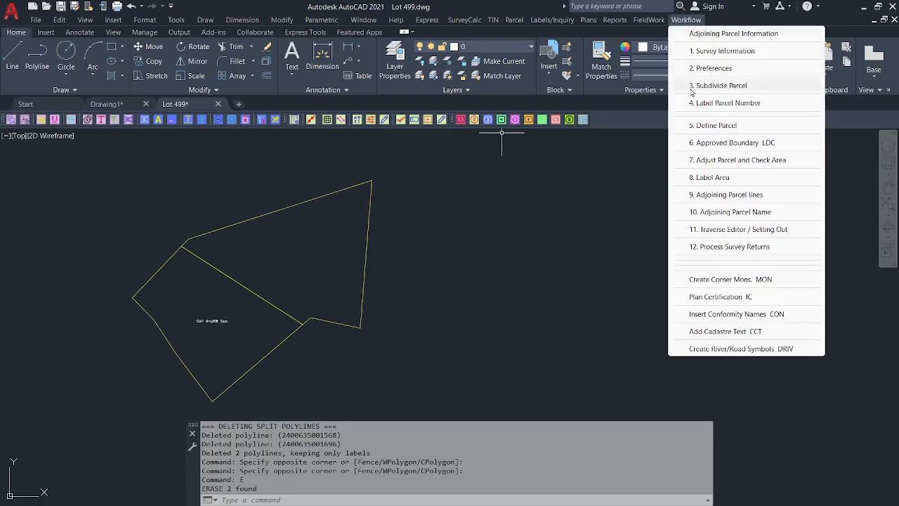
Run Subdivide Parcel as a 500 sq.m. slide-bearing cut from the top corner, parallel to the dividing line.
{"action": "left_click", "coordinate": [692, 86]}
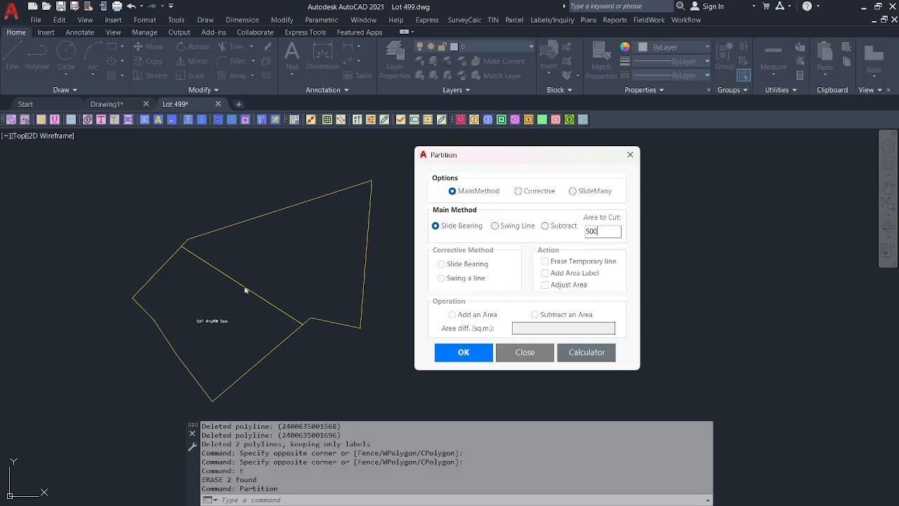
{"action": "left_click", "coordinate": [456, 356]}
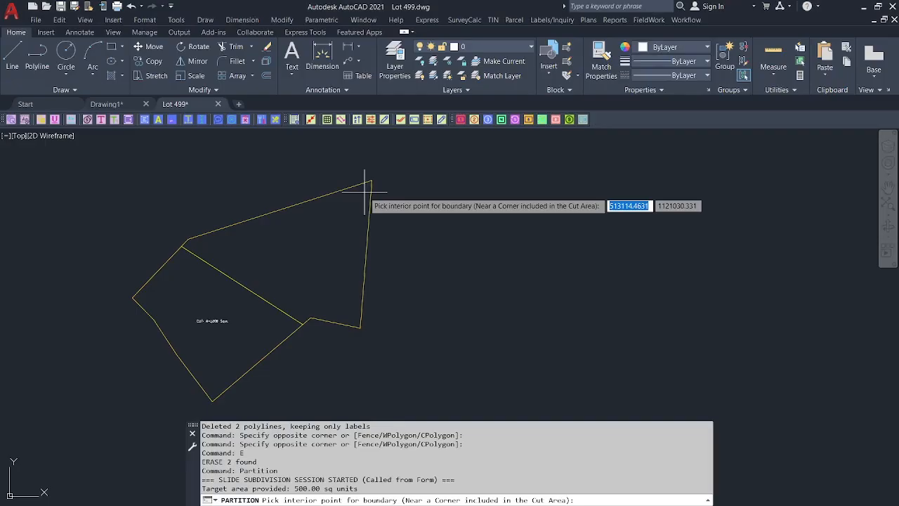
{"action": "left_click", "coordinate": [364, 189]}
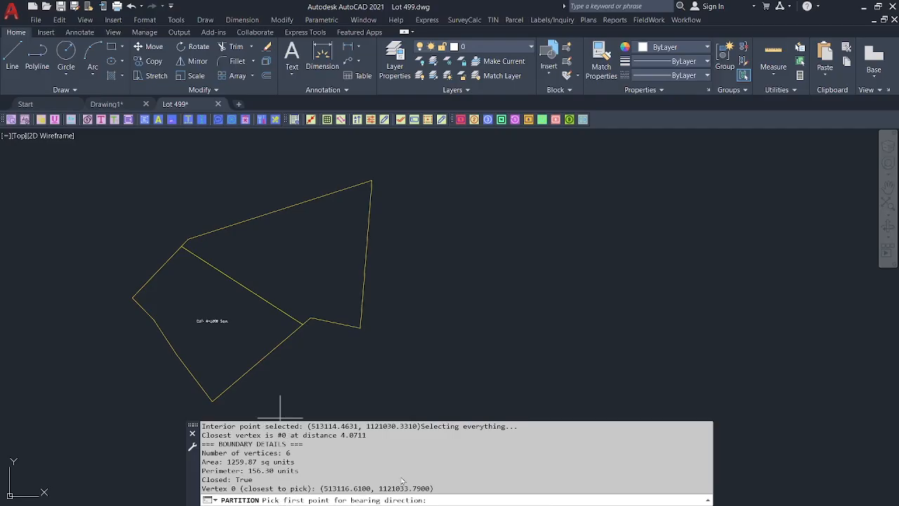
{"action": "left_click", "coordinate": [302, 320]}
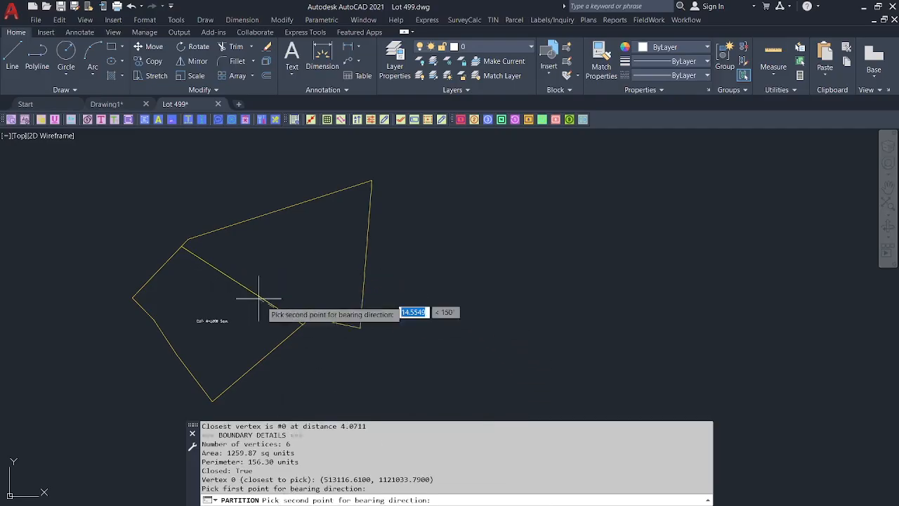
{"action": "left_click", "coordinate": [205, 261]}
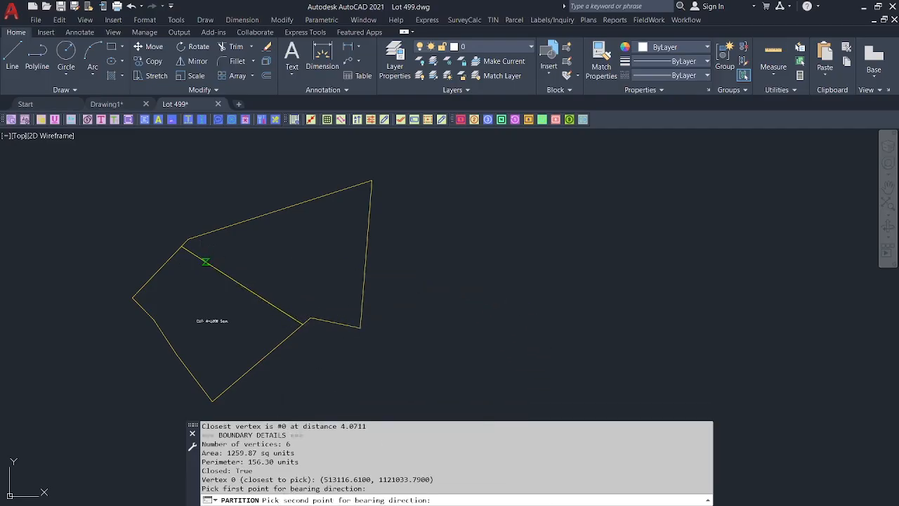
{"action": "scroll", "coordinate": [345, 221], "scroll_direction": "up", "scroll_amount": 4}
Window-select the CUT and REMAINDER area labels, then cancel that selection.
{"action": "left_click", "coordinate": [343, 220]}
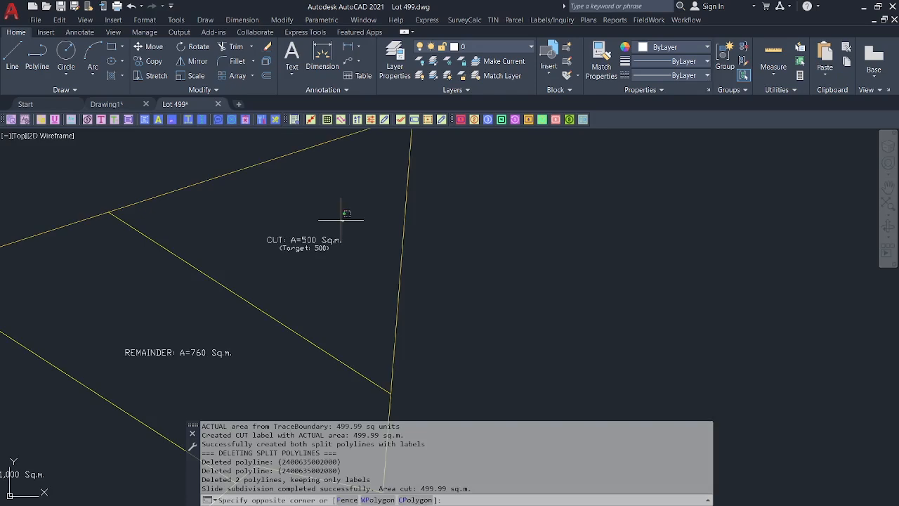
{"action": "left_click", "coordinate": [289, 267]}
{"action": "scroll", "coordinate": [311, 265], "scroll_direction": "down", "scroll_amount": 2}
{"action": "middle_click_drag", "start_coordinate": [311, 265], "coordinate": [378, 177]}
{"action": "scroll", "coordinate": [292, 251], "scroll_direction": "up", "scroll_amount": 2}
{"action": "left_click", "coordinate": [304, 197]}
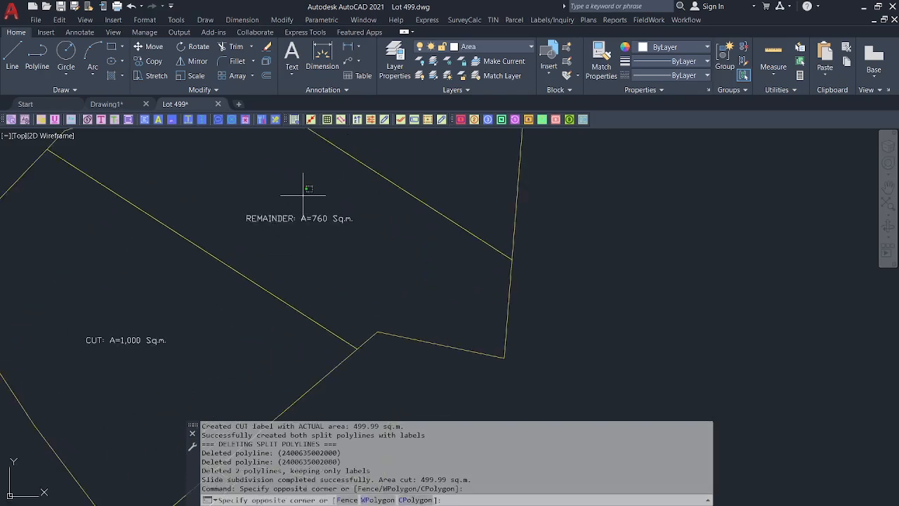
{"action": "left_click", "coordinate": [280, 268]}
{"action": "scroll", "coordinate": [355, 239], "scroll_direction": "down", "scroll_amount": 4}
{"action": "middle_click_drag", "start_coordinate": [356, 239], "coordinate": [353, 285]}
{"action": "scroll", "coordinate": [349, 295], "scroll_direction": "up", "scroll_amount": 6}
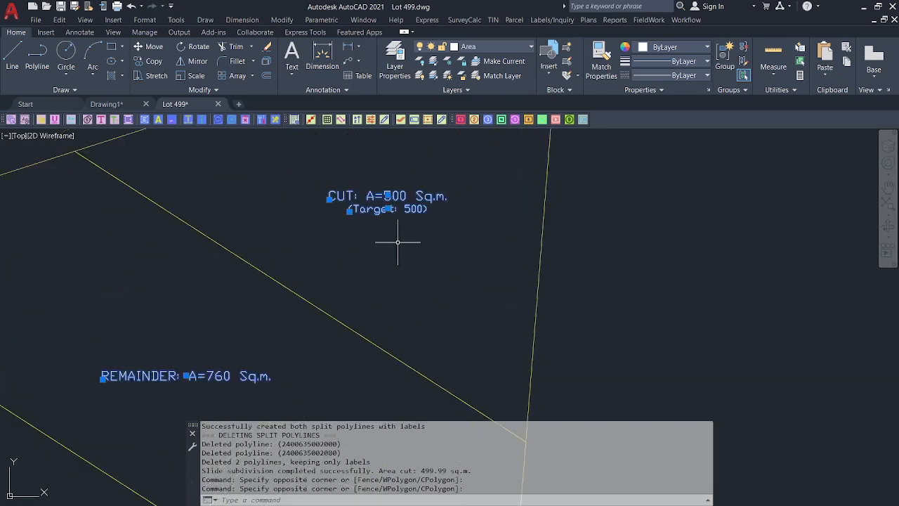
{"action": "key", "text": "Escape"}
Erase the CUT, Target, REMAINDER and CUT A=1,000 area labels.
{"action": "left_click", "coordinate": [406, 237]}
{"action": "left_click", "coordinate": [353, 158]}
{"action": "scroll", "coordinate": [357, 245], "scroll_direction": "down", "scroll_amount": 2}
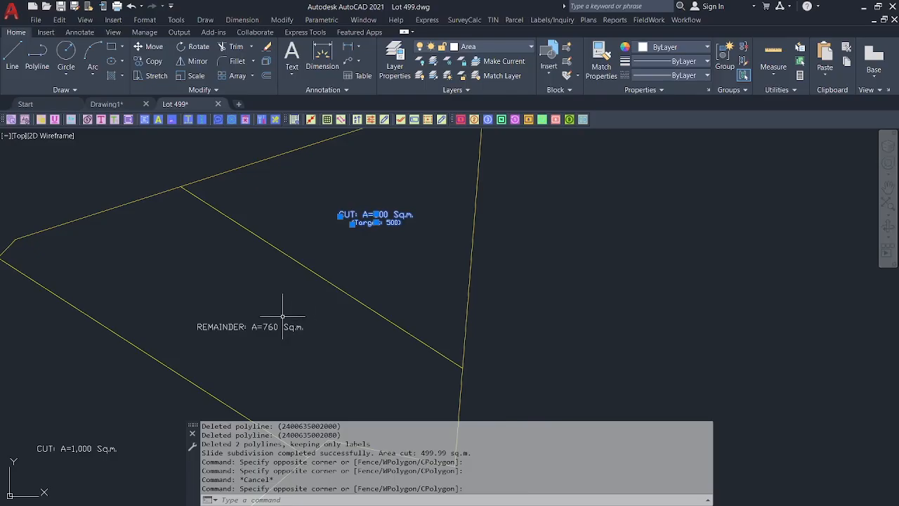
{"action": "left_click", "coordinate": [282, 316]}
{"action": "left_click", "coordinate": [240, 336]}
{"action": "middle_click_drag", "start_coordinate": [265, 327], "coordinate": [361, 201]}
{"action": "type", "text": "E"}
{"action": "key", "text": "Return"}
{"action": "left_click", "coordinate": [235, 287]}
{"action": "left_click", "coordinate": [221, 331]}
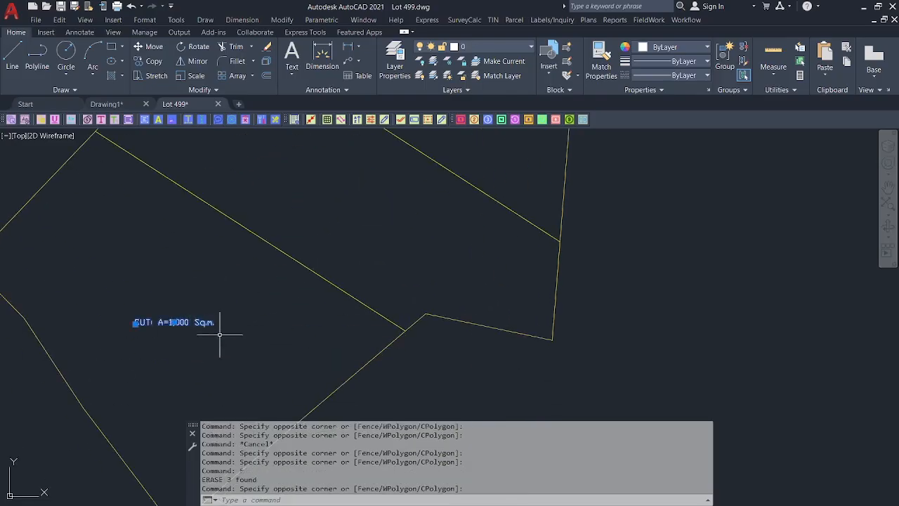
{"action": "type", "text": "E"}
{"action": "key", "text": "Return"}
Zoom out to review the subdivided lot and check the diagonal dividing line.
{"action": "scroll", "coordinate": [295, 260], "scroll_direction": "down", "scroll_amount": 2}
{"action": "middle_click_drag", "start_coordinate": [295, 260], "coordinate": [312, 235]}
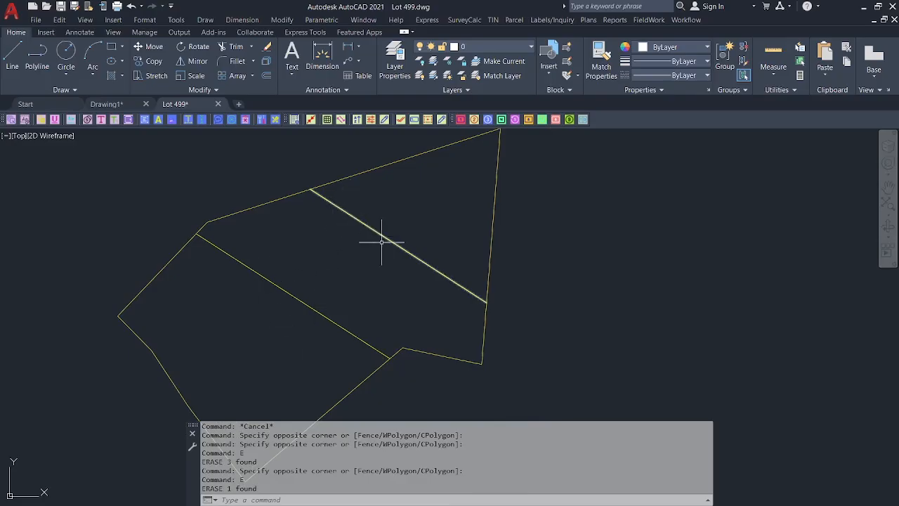
{"action": "left_click", "coordinate": [356, 222]}
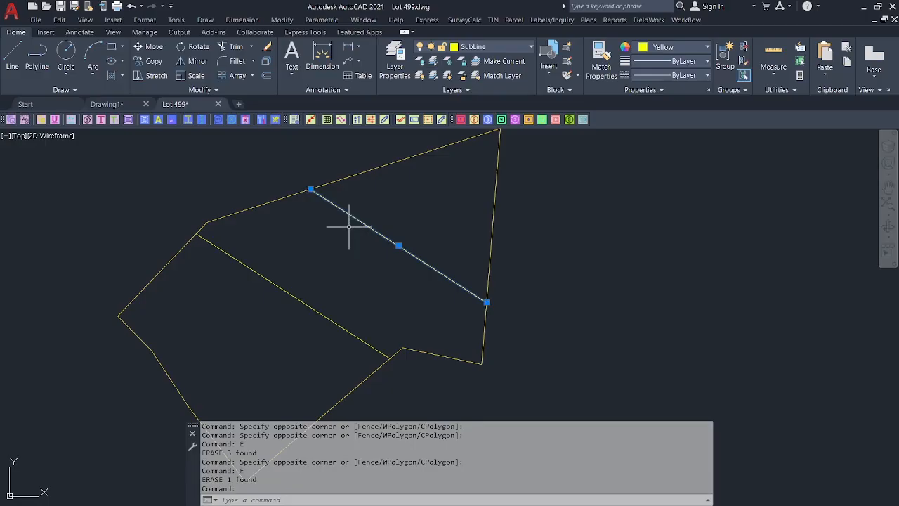
{"action": "scroll", "coordinate": [340, 235], "scroll_direction": "down", "scroll_amount": 2}
{"action": "key", "text": "Escape"}
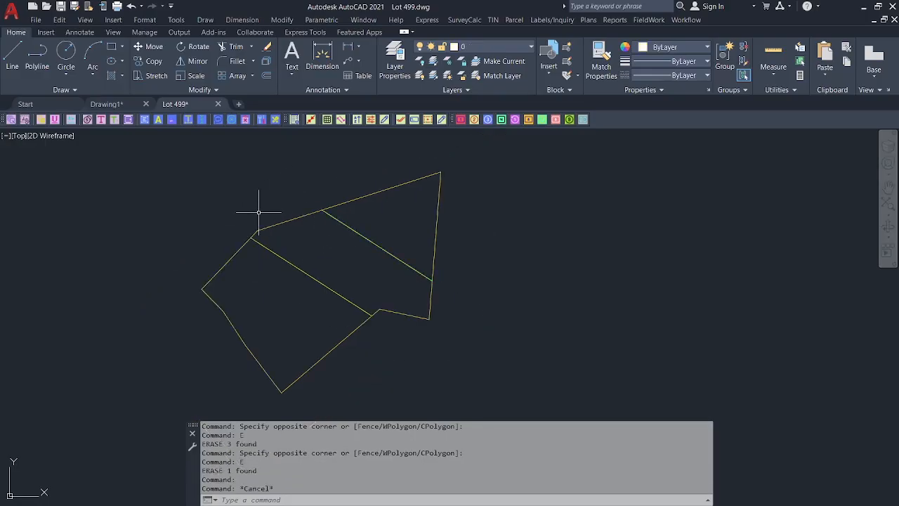
{"action": "left_click", "coordinate": [685, 20]}
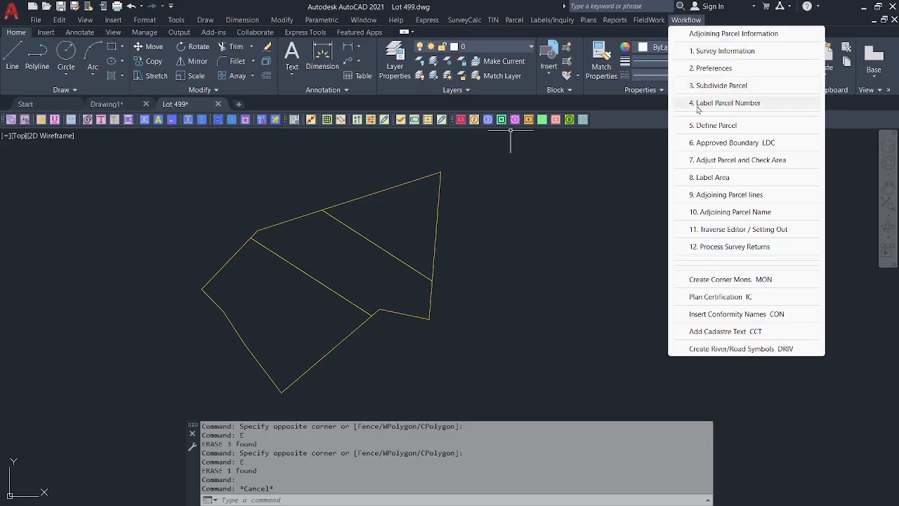
Use SU to make a 250 sq.m. slide-bearing cut inside the remainder parcel.
{"action": "left_click", "coordinate": [596, 182]}
{"action": "left_click", "coordinate": [550, 208]}
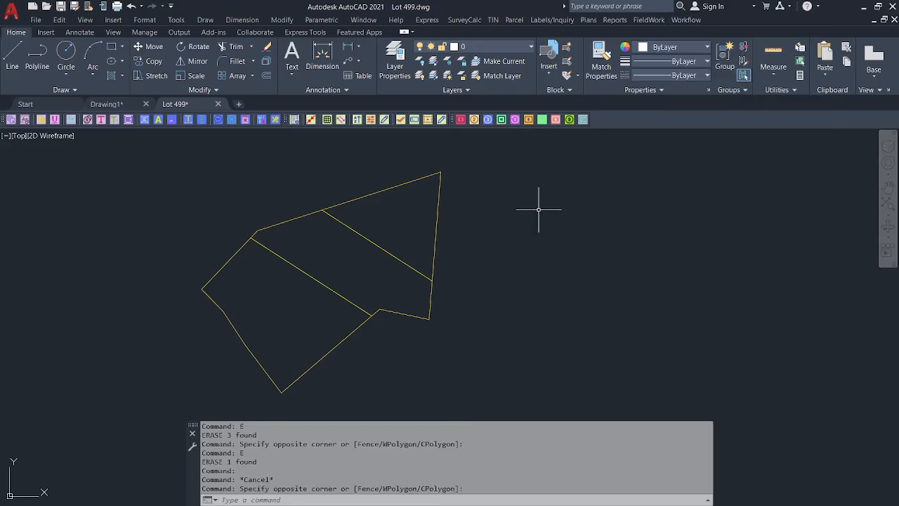
{"action": "type", "text": "s"}
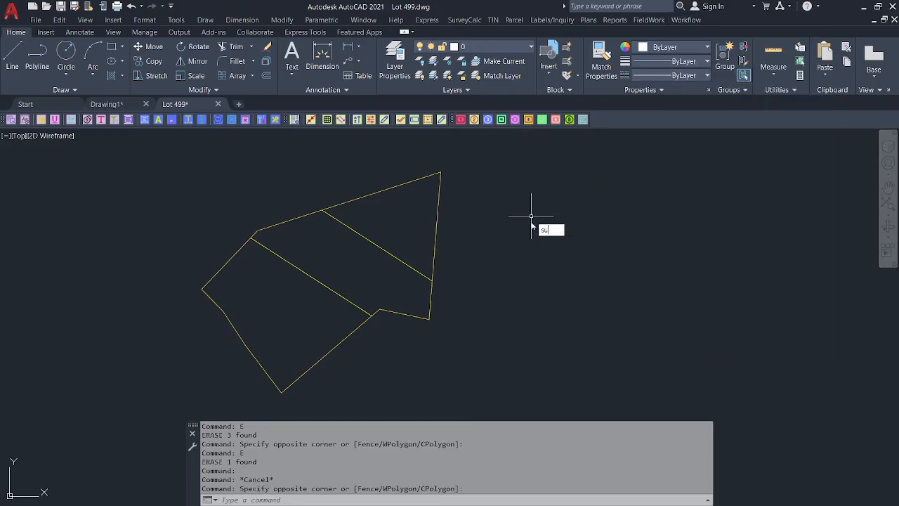
{"action": "type", "text": "u"}
{"action": "key", "text": "Return"}
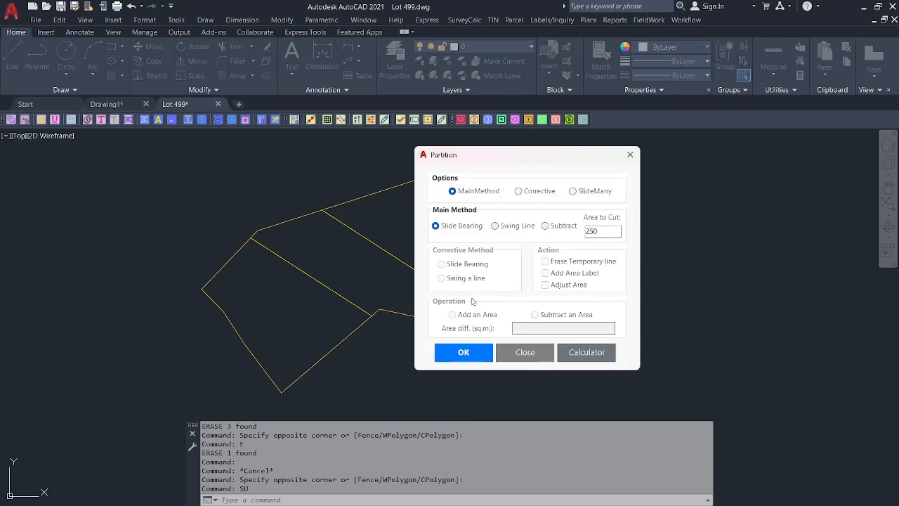
{"action": "left_click", "coordinate": [464, 351]}
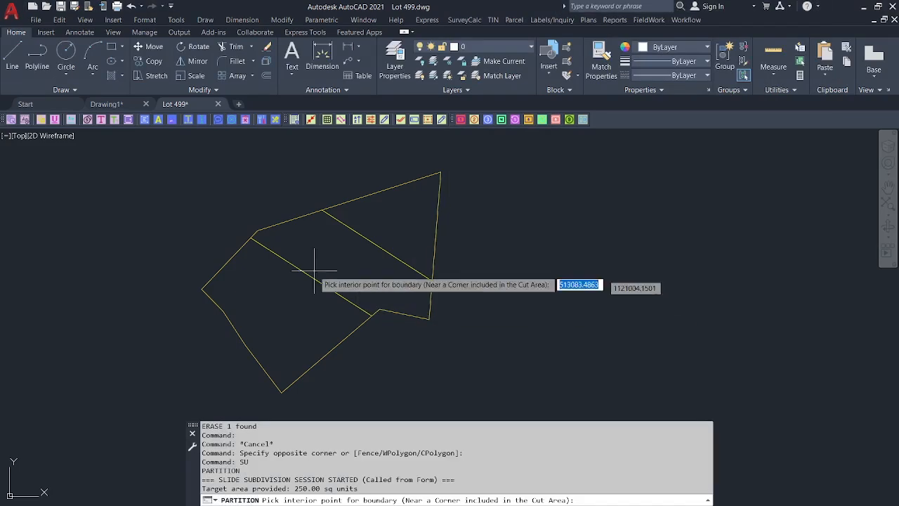
{"action": "left_click", "coordinate": [267, 234]}
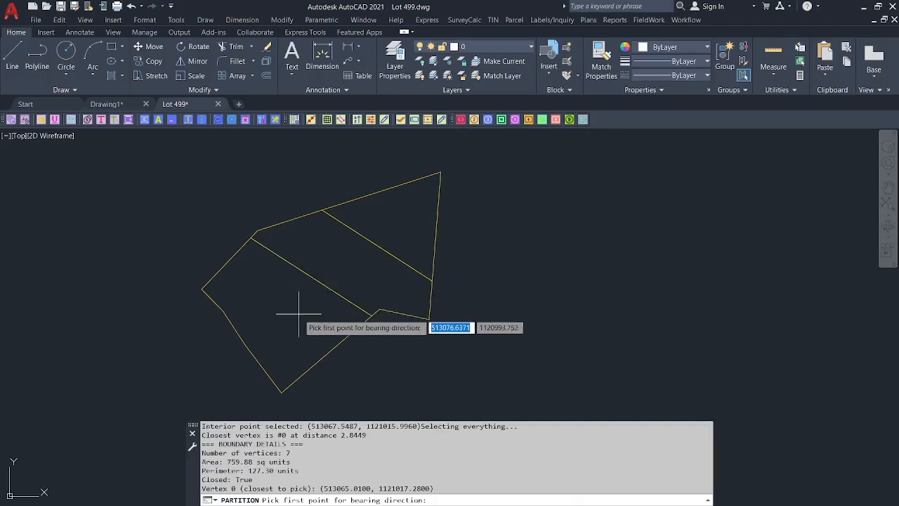
{"action": "left_click", "coordinate": [318, 328]}
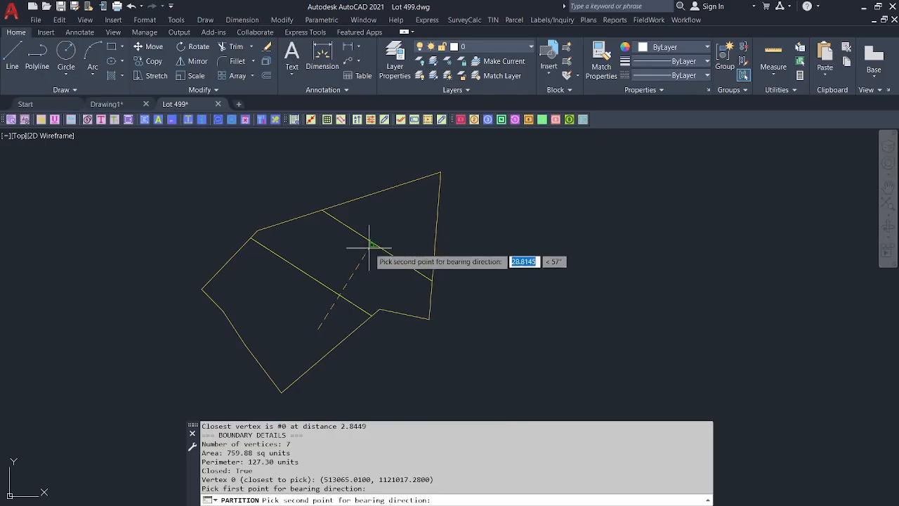
{"action": "left_click", "coordinate": [373, 242]}
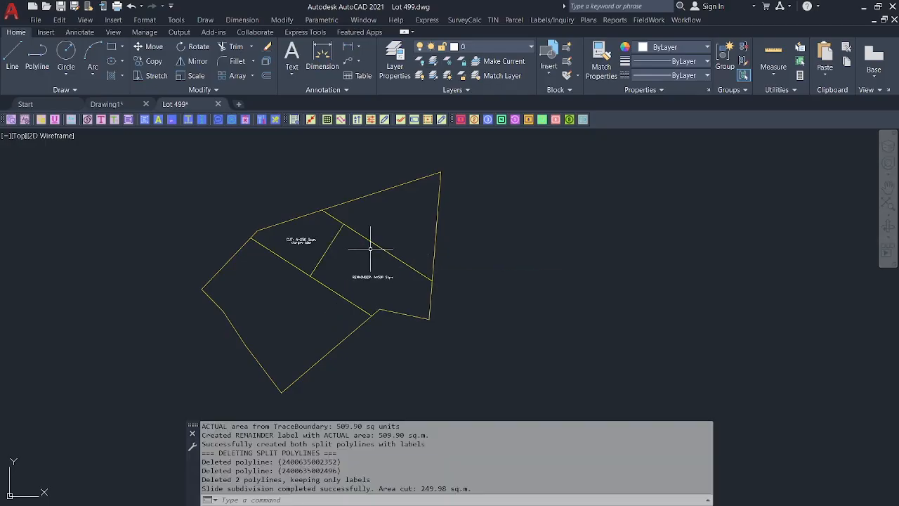
Select the new CUT and REMAINDER area labels.
{"action": "scroll", "coordinate": [309, 247], "scroll_direction": "up", "scroll_amount": 4}
{"action": "left_click", "coordinate": [317, 242]}
{"action": "left_click", "coordinate": [312, 247]}
{"action": "left_click", "coordinate": [478, 305]}
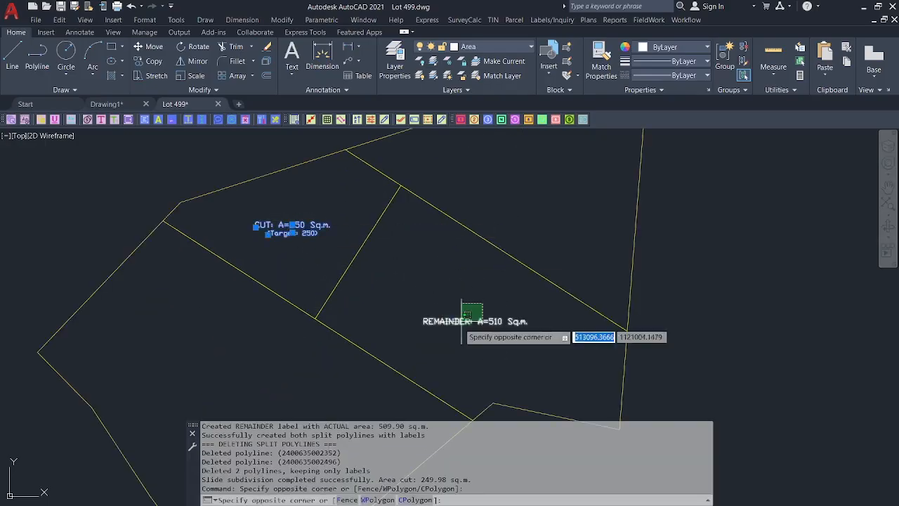
{"action": "left_click", "coordinate": [429, 316]}
{"action": "scroll", "coordinate": [444, 239], "scroll_direction": "down", "scroll_amount": 2}
Erase the selected CUT and REMAINDER labels, recentre the view, and save Lot 499.dwg.
{"action": "type", "text": "E"}
{"action": "key", "text": "Return"}
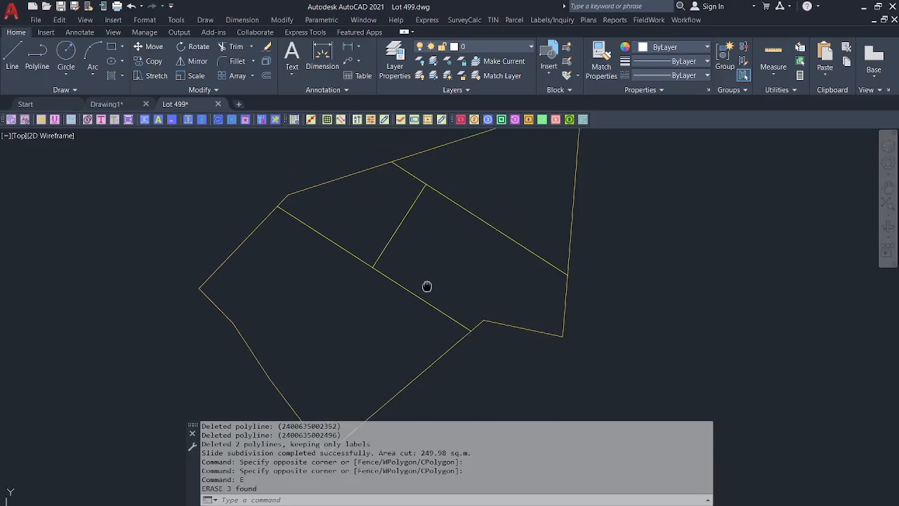
{"action": "scroll", "coordinate": [351, 225], "scroll_direction": "down", "scroll_amount": 2}
{"action": "middle_click_drag", "start_coordinate": [389, 187], "coordinate": [385, 205]}
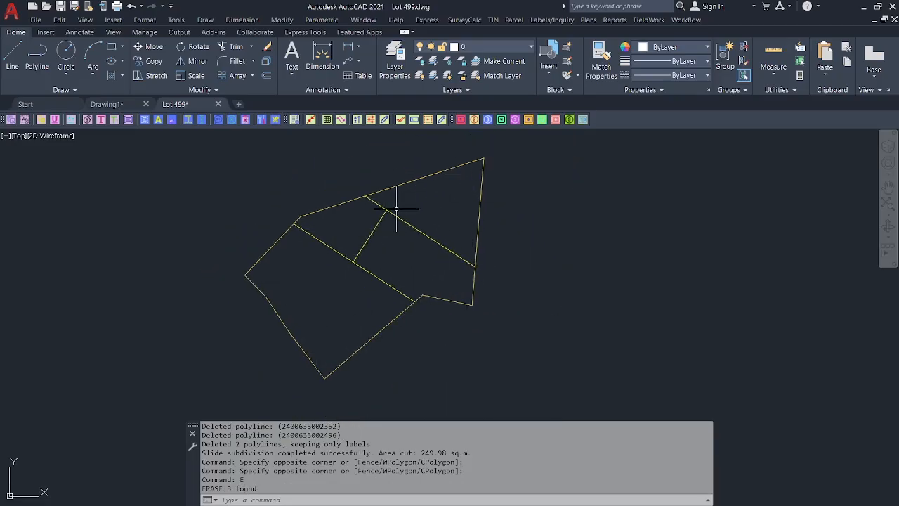
{"action": "mouse_move", "coordinate": [397, 211]}
{"action": "middle_mouse_down"}
{"action": "mouse_move", "coordinate": [407, 221]}
{"action": "mouse_move", "coordinate": [430, 214]}
{"action": "middle_mouse_up"}
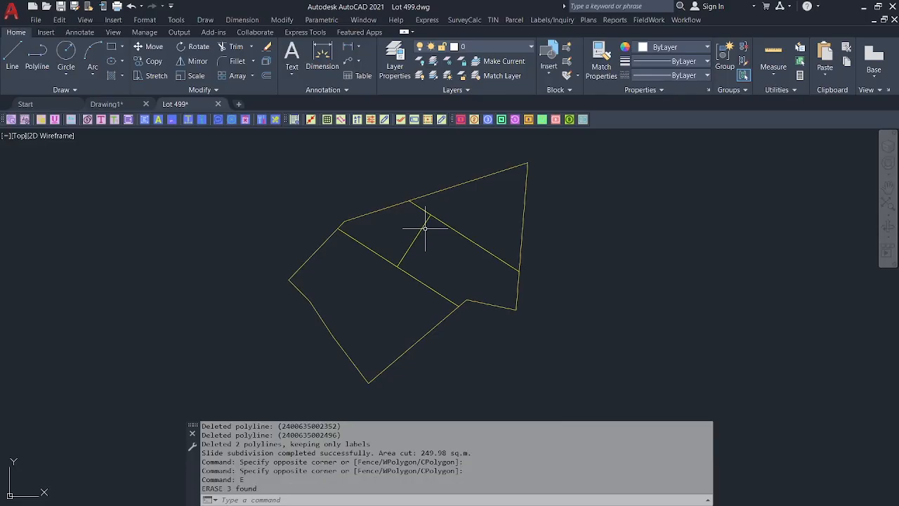
{"action": "middle_click_drag", "start_coordinate": [418, 238], "coordinate": [437, 253]}
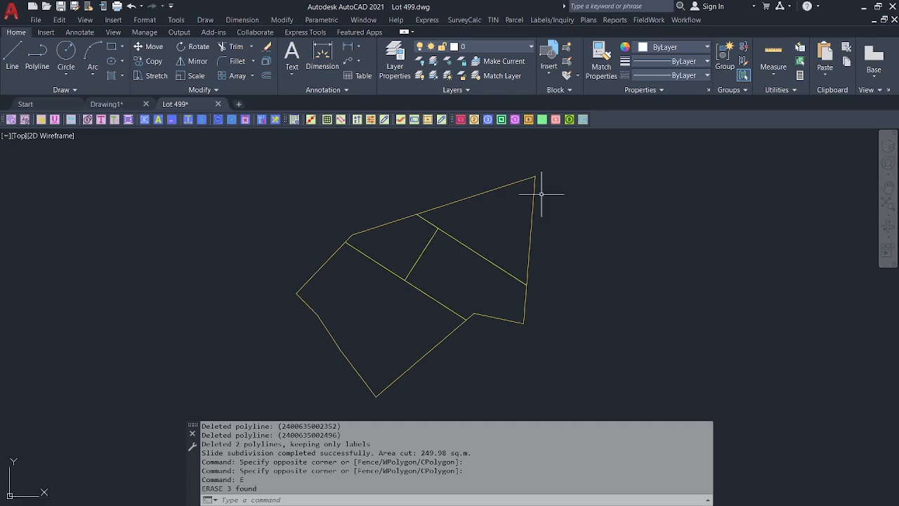
{"action": "left_click", "coordinate": [60, 7]}
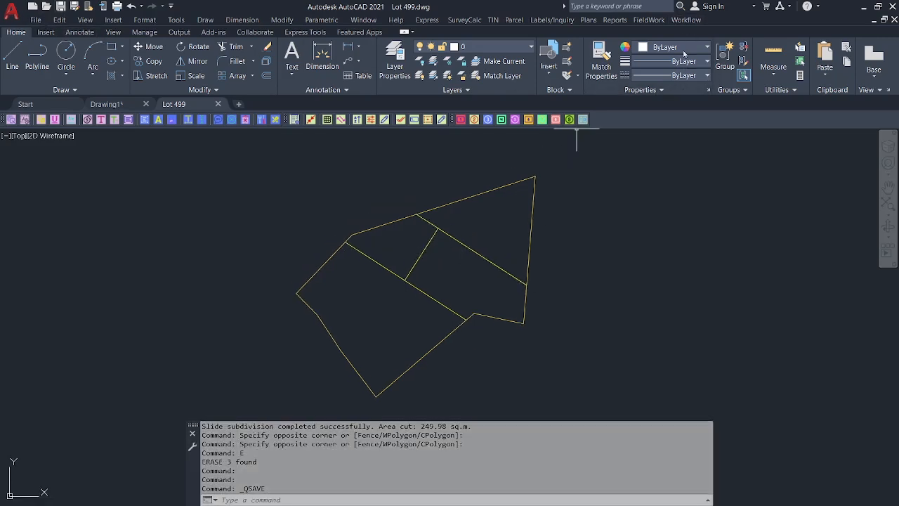
{"action": "left_click", "coordinate": [681, 20]}
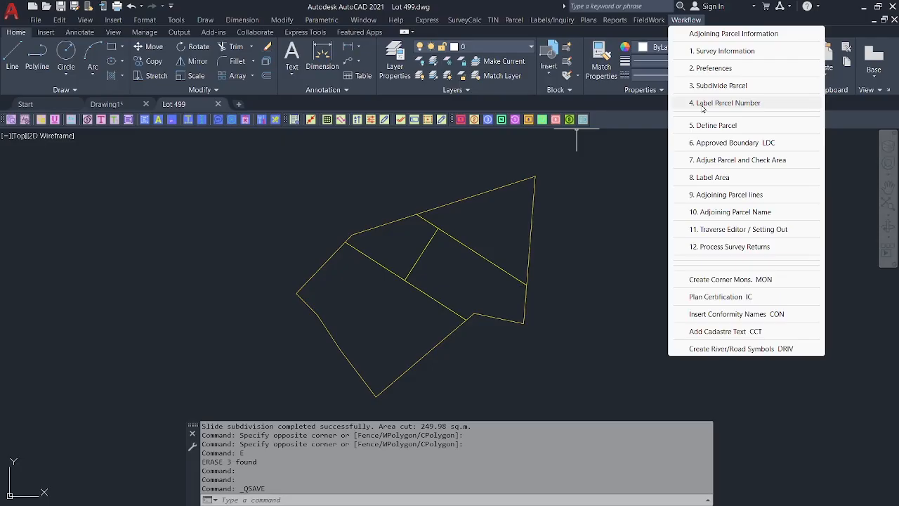
Set Label Parcel Number to parcel 499, prefix LOT, alphabetic suffix A.
{"action": "left_click", "coordinate": [702, 106]}
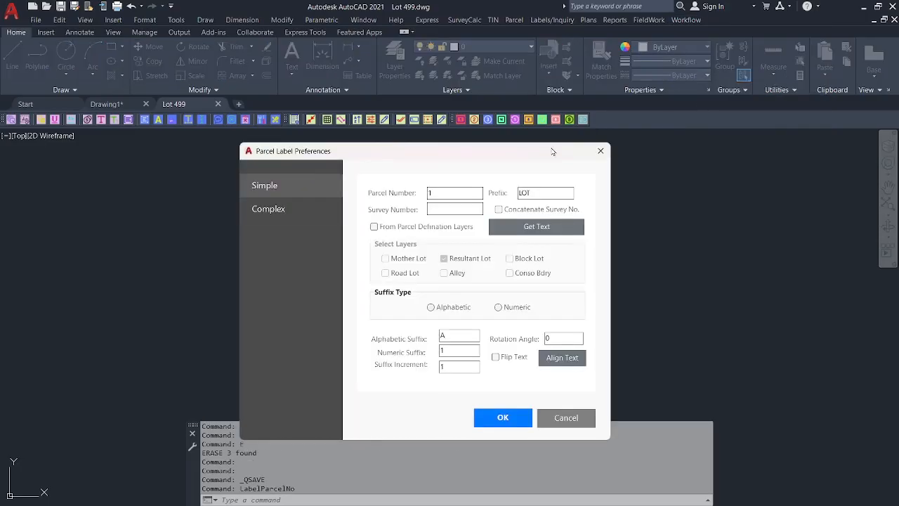
{"action": "left_click", "coordinate": [289, 209]}
{"action": "left_click", "coordinate": [300, 192]}
{"action": "left_click", "coordinate": [292, 209]}
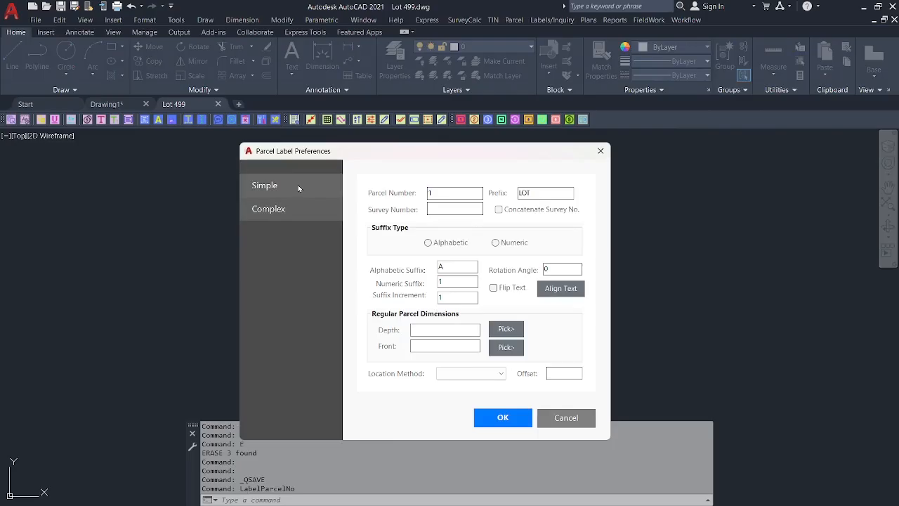
{"action": "left_click", "coordinate": [298, 185]}
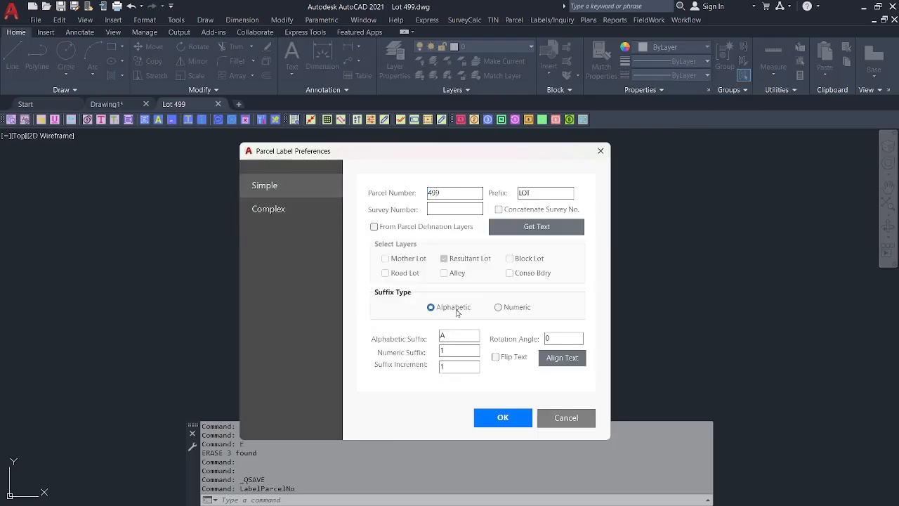
{"action": "left_click", "coordinate": [499, 417]}
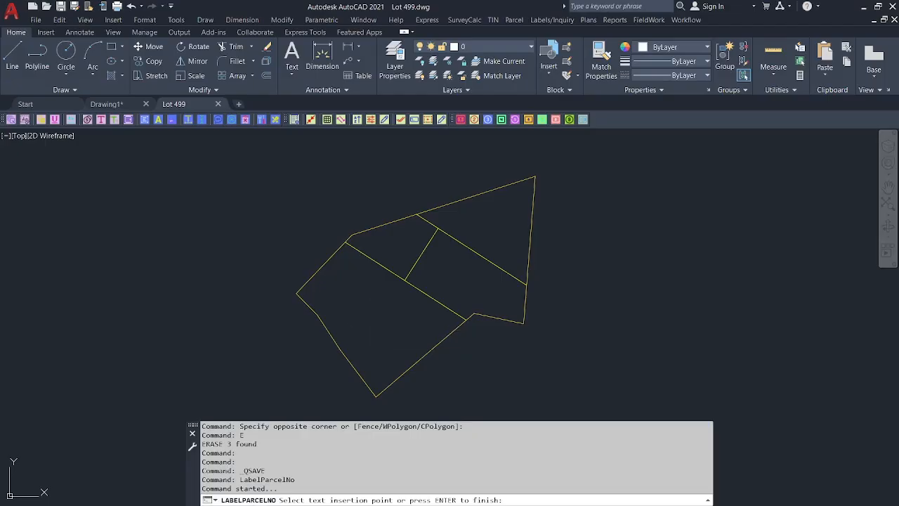
Place the LOT 499-B, 499-C and 499-D labels inside their parcels.
{"action": "scroll", "coordinate": [399, 267], "scroll_direction": "up", "scroll_amount": 2}
{"action": "left_click", "coordinate": [399, 226]}
{"action": "left_click", "coordinate": [495, 279]}
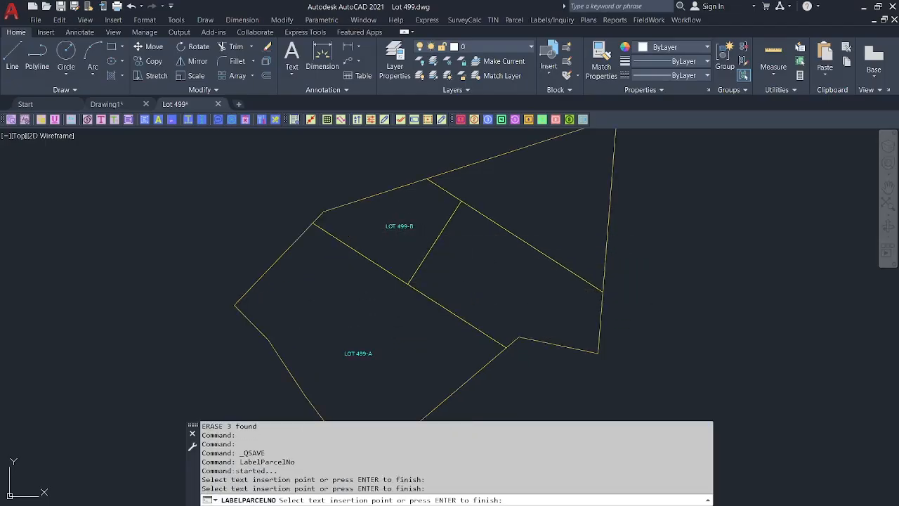
{"action": "left_click", "coordinate": [550, 189]}
{"action": "scroll", "coordinate": [509, 217], "scroll_direction": "down", "scroll_amount": 2}
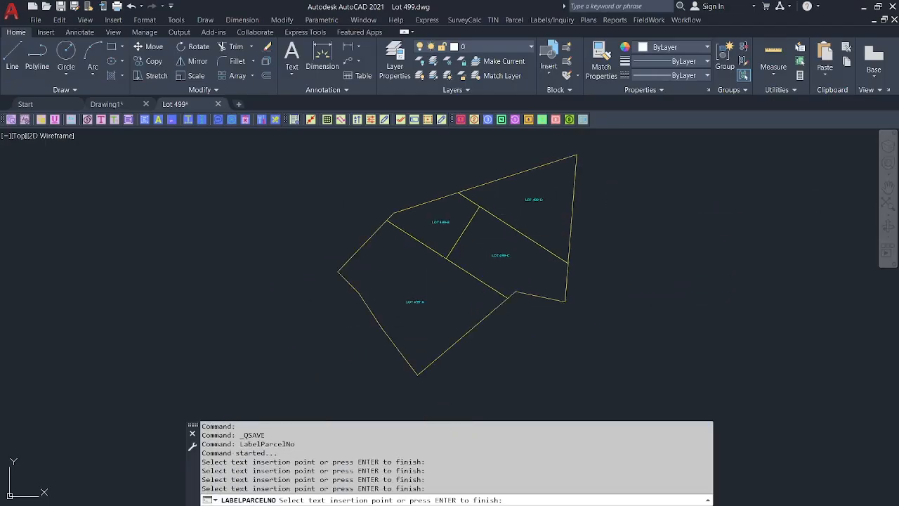
{"action": "key", "text": "Return"}
{"action": "scroll", "coordinate": [492, 227], "scroll_direction": "up", "scroll_amount": 1}
{"action": "scroll", "coordinate": [567, 205], "scroll_direction": "down", "scroll_amount": 1}
{"action": "middle_click_drag", "start_coordinate": [567, 204], "coordinate": [532, 225]}
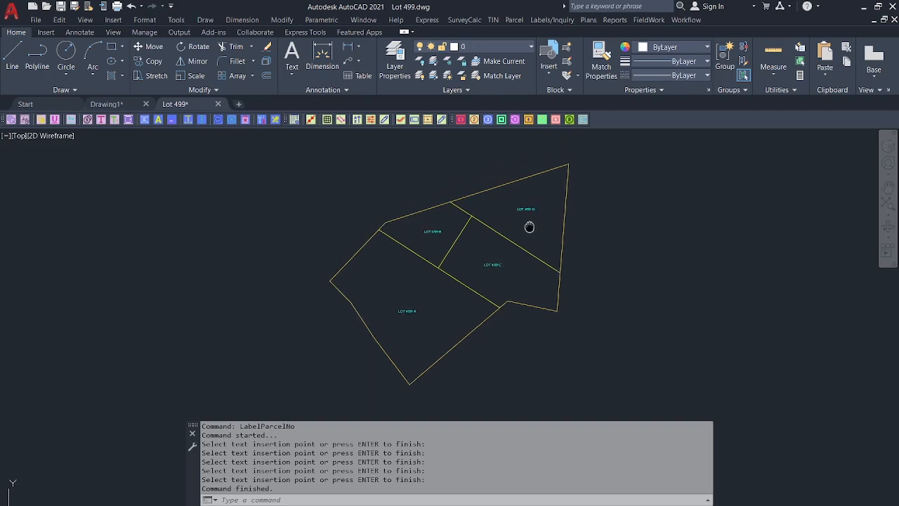
{"action": "left_click", "coordinate": [686, 19]}
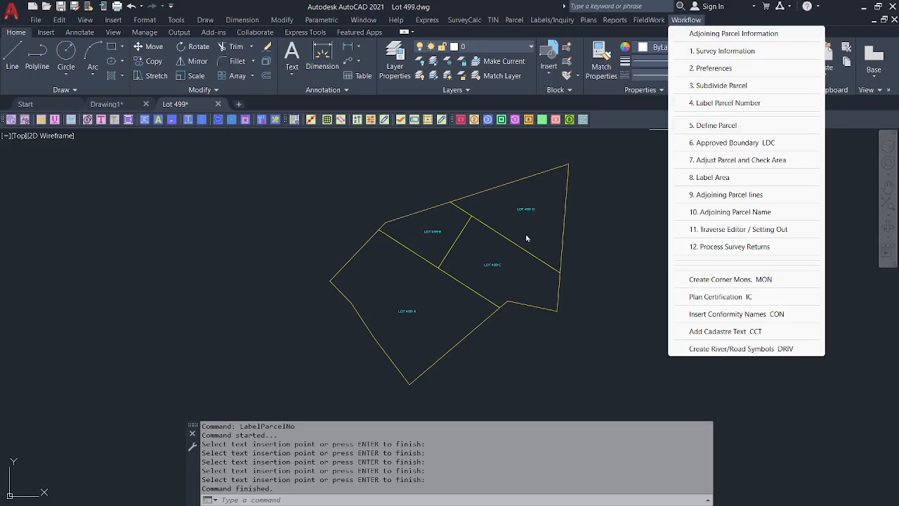
Define Parcel for lot 499 with the claimant entered and class MotherLot.
{"action": "left_click", "coordinate": [590, 173]}
{"action": "left_click", "coordinate": [584, 185]}
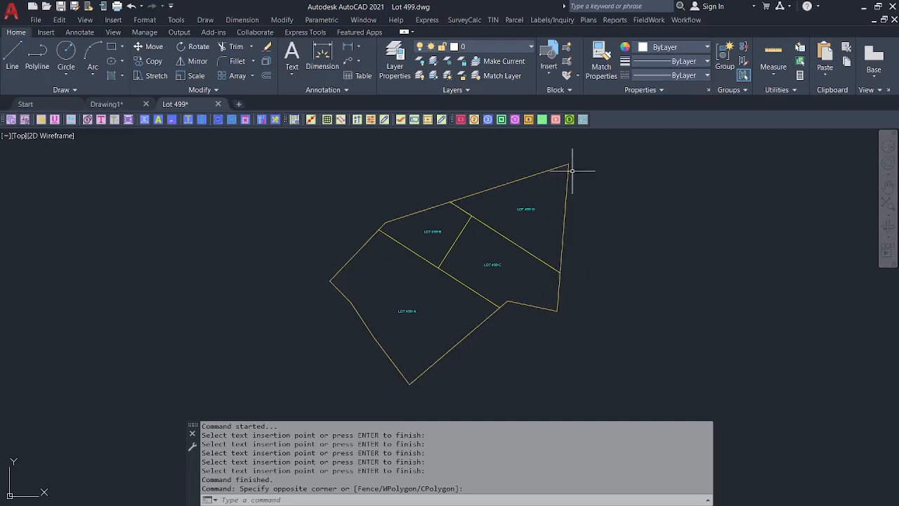
{"action": "left_click", "coordinate": [685, 20]}
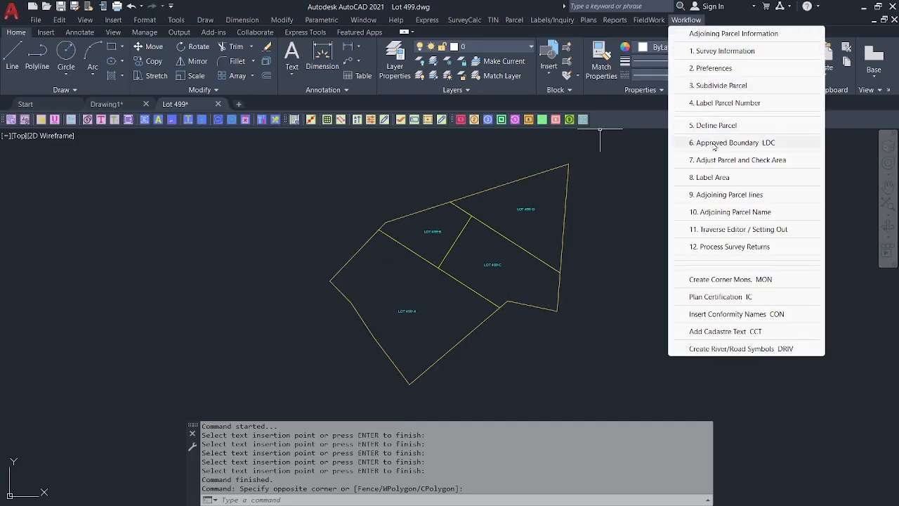
{"action": "left_click", "coordinate": [716, 125]}
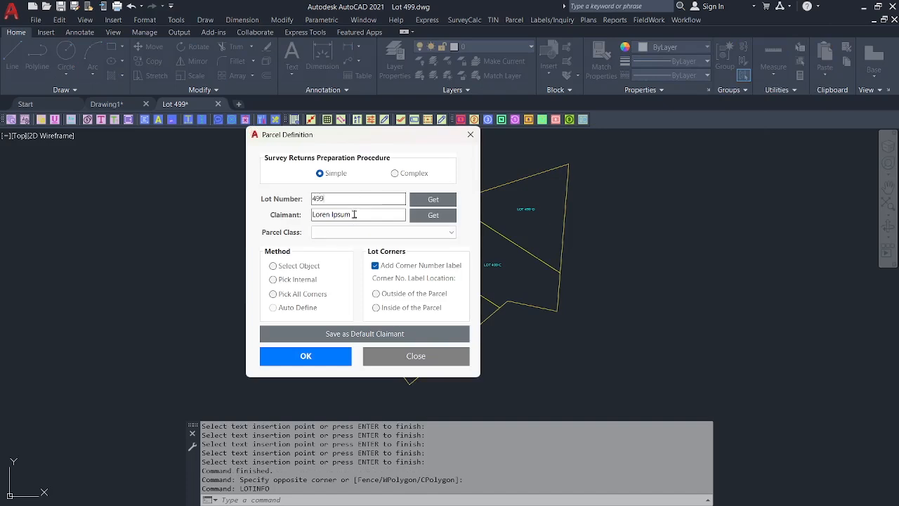
{"action": "left_click", "coordinate": [404, 233]}
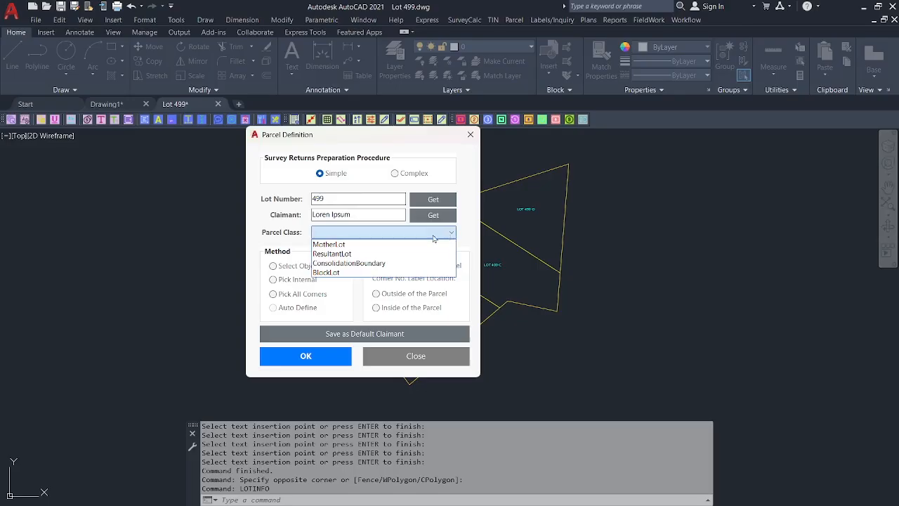
{"action": "left_click", "coordinate": [405, 243]}
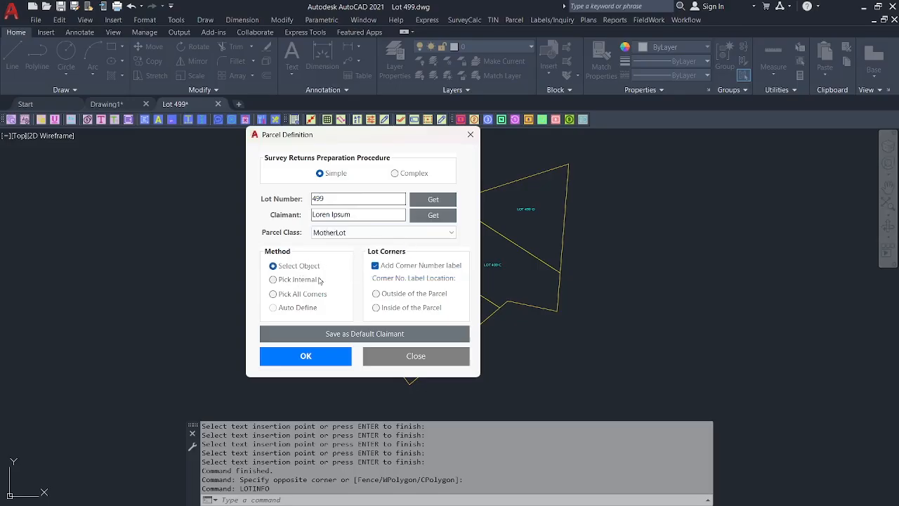
{"action": "left_click", "coordinate": [316, 358]}
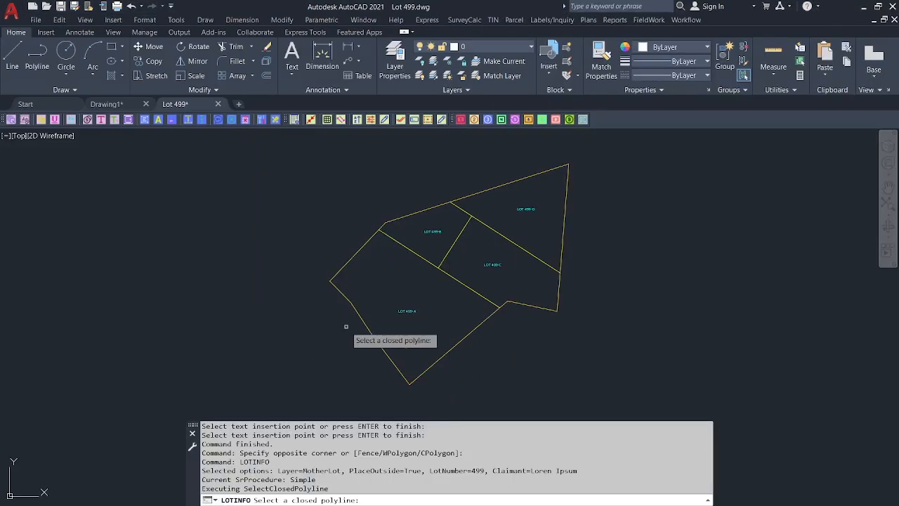
Pick the outer lot polyline and Corner 1 to define the mother lot boundary.
{"action": "left_click", "coordinate": [476, 193]}
{"action": "left_click", "coordinate": [582, 159]}
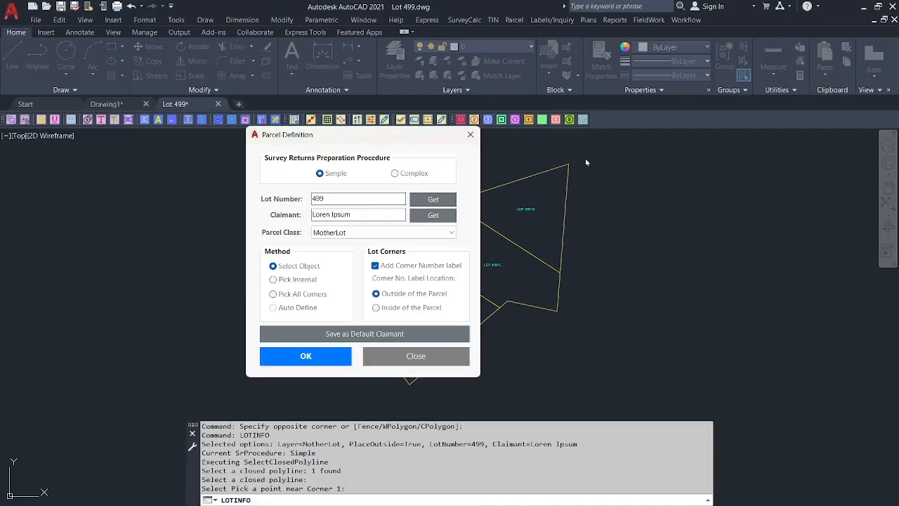
{"action": "left_click", "coordinate": [411, 356]}
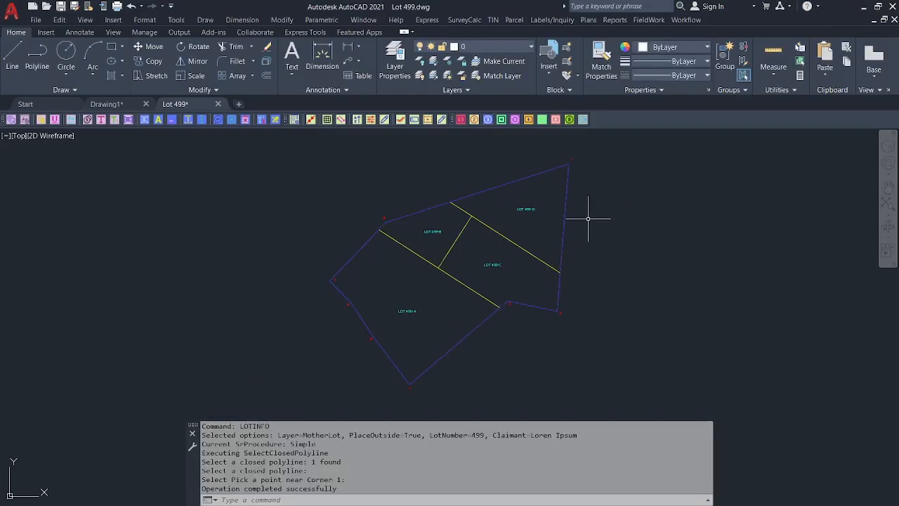
{"action": "scroll", "coordinate": [578, 153], "scroll_direction": "up", "scroll_amount": 3}
{"action": "scroll", "coordinate": [570, 169], "scroll_direction": "down", "scroll_amount": 1}
{"action": "scroll", "coordinate": [570, 167], "scroll_direction": "down", "scroll_amount": 1}
{"action": "scroll", "coordinate": [446, 209], "scroll_direction": "up", "scroll_amount": 2}
Pan around the lot to inspect the blue boundary and red corner numbers.
{"action": "middle_click_drag", "start_coordinate": [443, 211], "coordinate": [439, 220]}
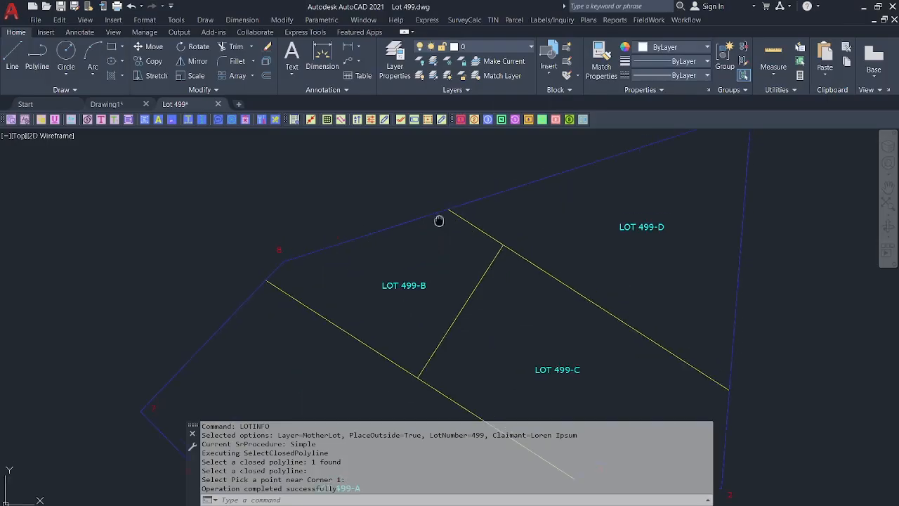
{"action": "scroll", "coordinate": [384, 204], "scroll_direction": "down", "scroll_amount": 1}
{"action": "mouse_move", "coordinate": [387, 210]}
{"action": "middle_mouse_down"}
{"action": "mouse_move", "coordinate": [402, 178]}
{"action": "mouse_move", "coordinate": [366, 253]}
{"action": "middle_mouse_up"}
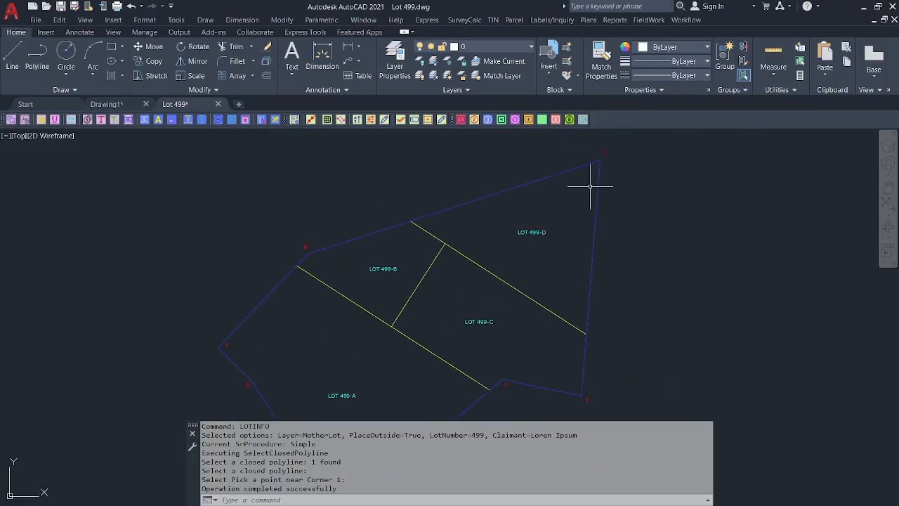
{"action": "middle_click_drag", "start_coordinate": [493, 209], "coordinate": [488, 204]}
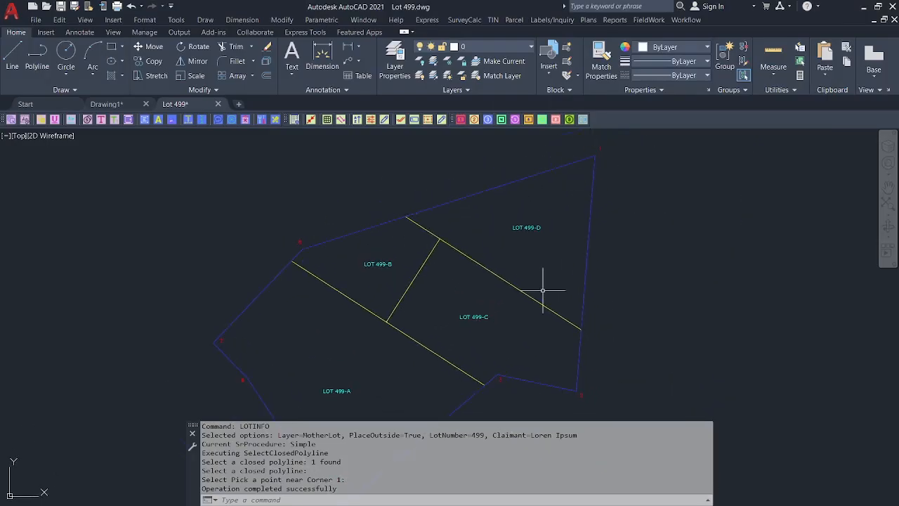
{"action": "middle_click_drag", "start_coordinate": [514, 294], "coordinate": [492, 275]}
{"action": "left_click", "coordinate": [662, 504]}
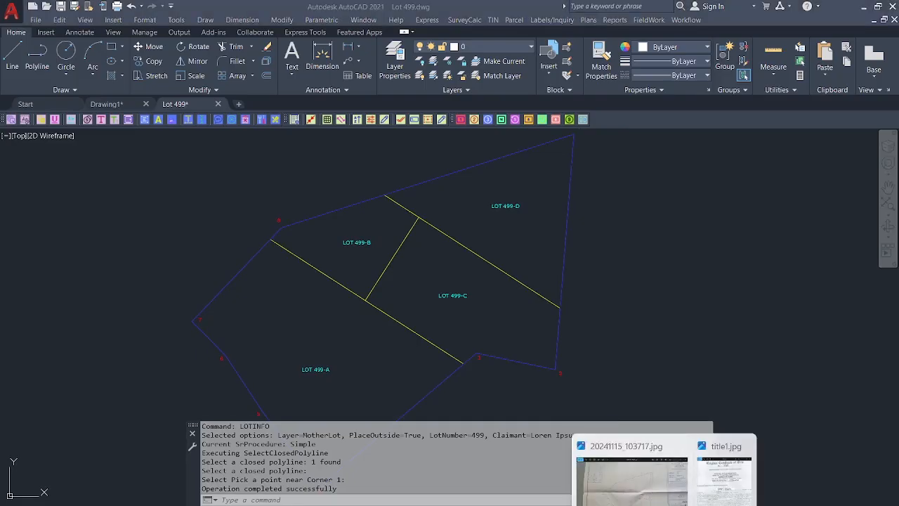
Show CadMap 8.JPG in Windows Photos, zoomed in around lot 499.
{"action": "left_click", "coordinate": [721, 488]}
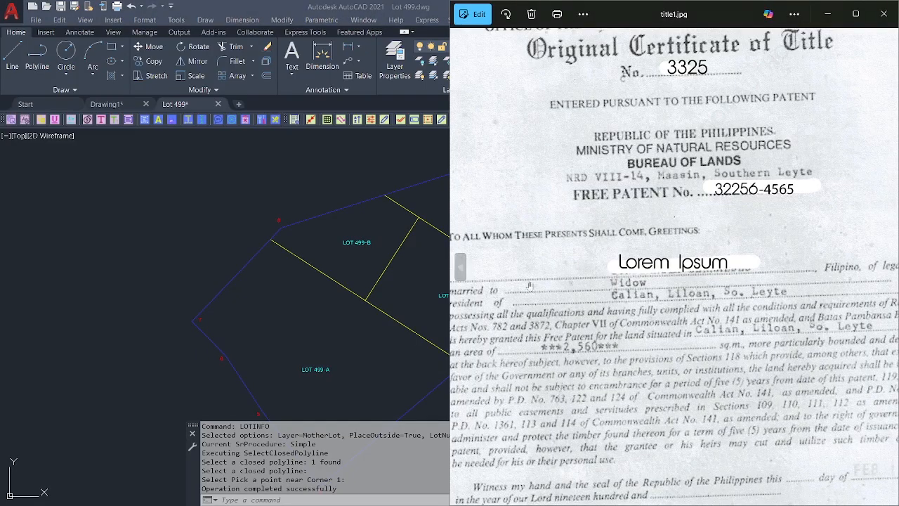
{"action": "left_click", "coordinate": [462, 269]}
{"action": "left_click", "coordinate": [462, 268]}
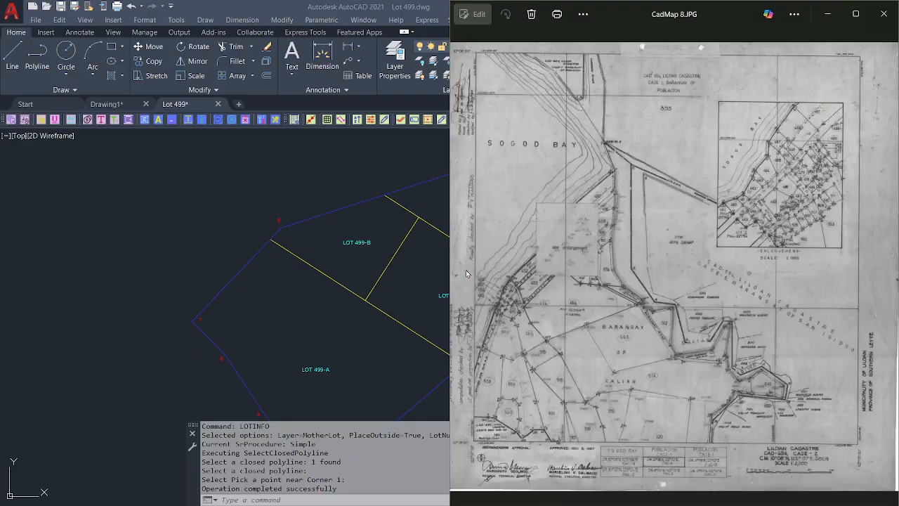
{"action": "scroll", "coordinate": [608, 278], "scroll_direction": "up", "scroll_amount": 4}
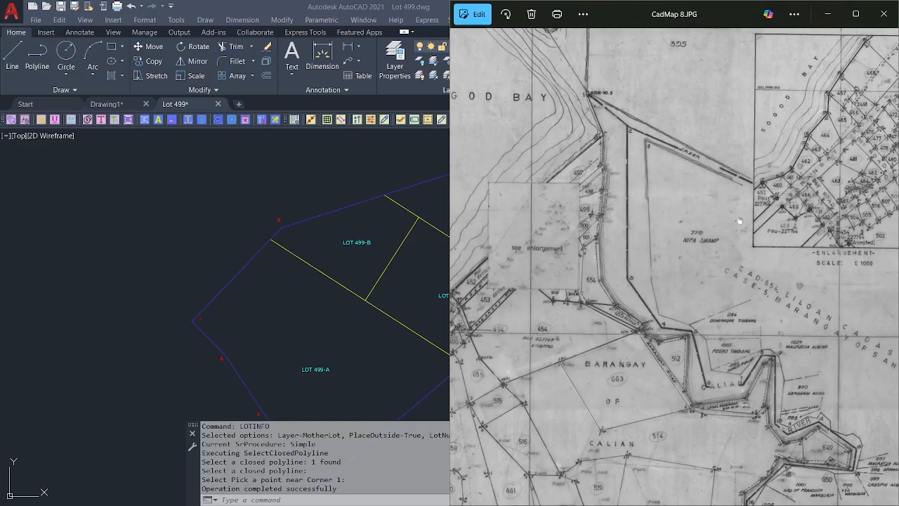
{"action": "scroll", "coordinate": [803, 176], "scroll_direction": "up", "scroll_amount": 6}
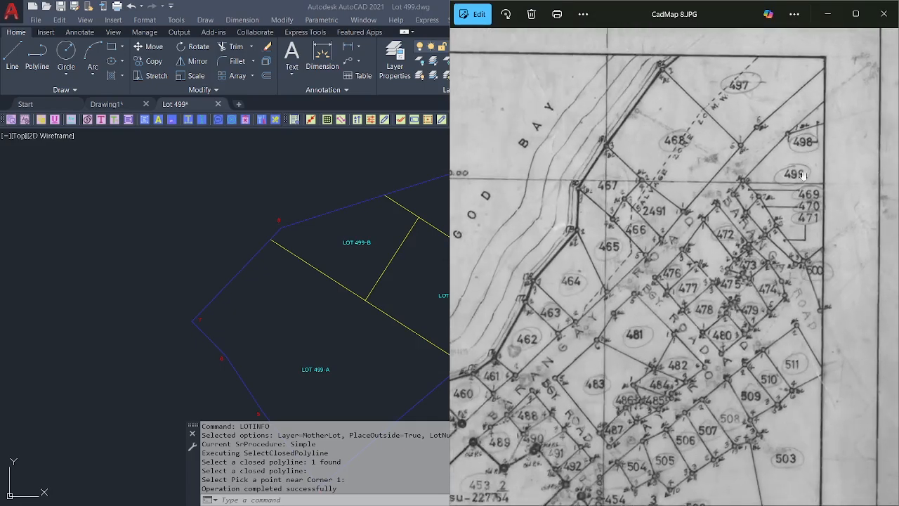
{"action": "scroll", "coordinate": [803, 176], "scroll_direction": "up", "scroll_amount": 4}
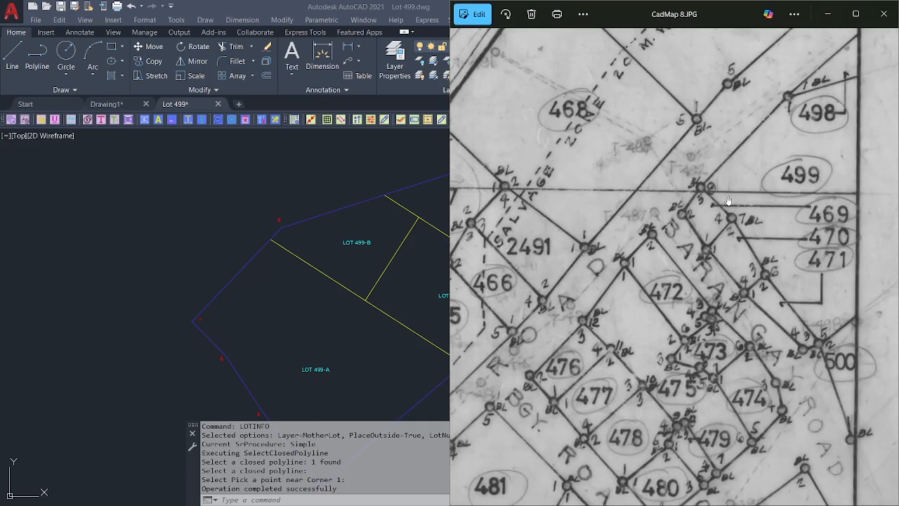
{"action": "scroll", "coordinate": [741, 218], "scroll_direction": "up", "scroll_amount": 2}
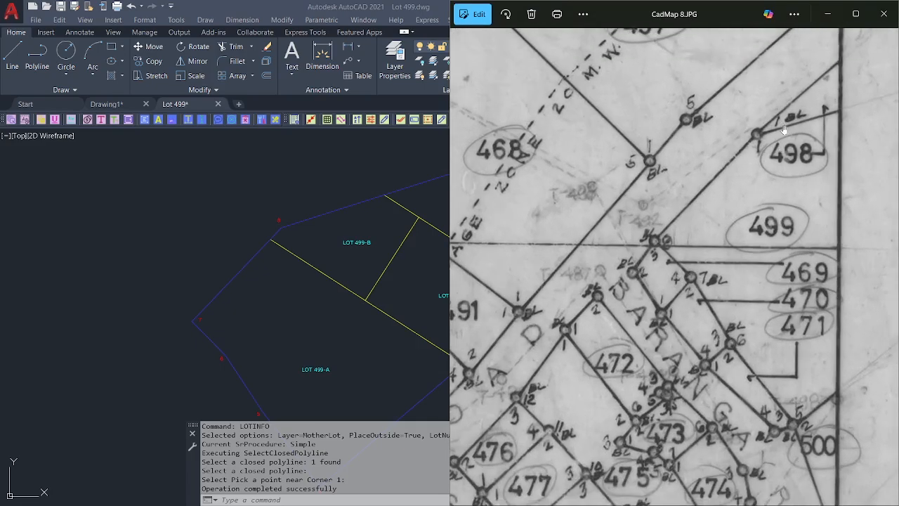
{"action": "scroll", "coordinate": [750, 158], "scroll_direction": "down", "scroll_amount": 2}
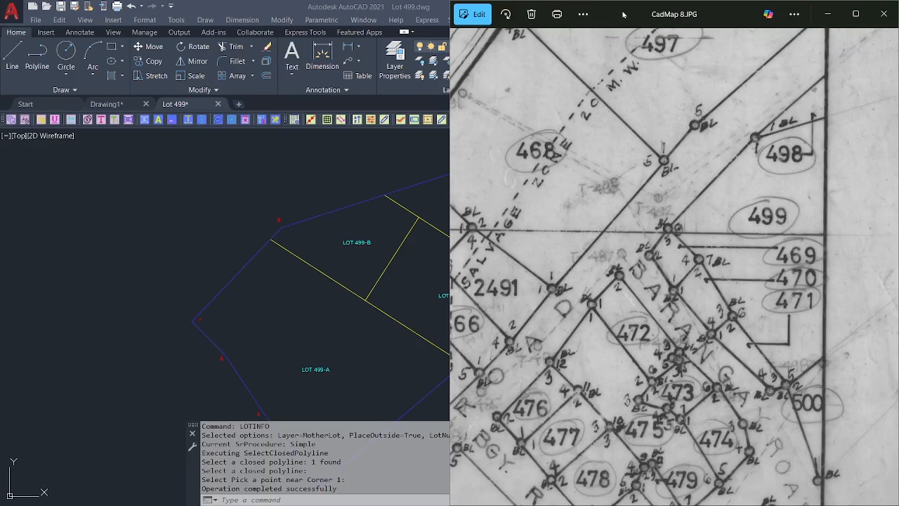
{"action": "mouse_move", "coordinate": [623, 14]}
{"action": "left_mouse_down"}
{"action": "mouse_move", "coordinate": [698, 12]}
{"action": "mouse_move", "coordinate": [671, 14]}
{"action": "left_mouse_up"}
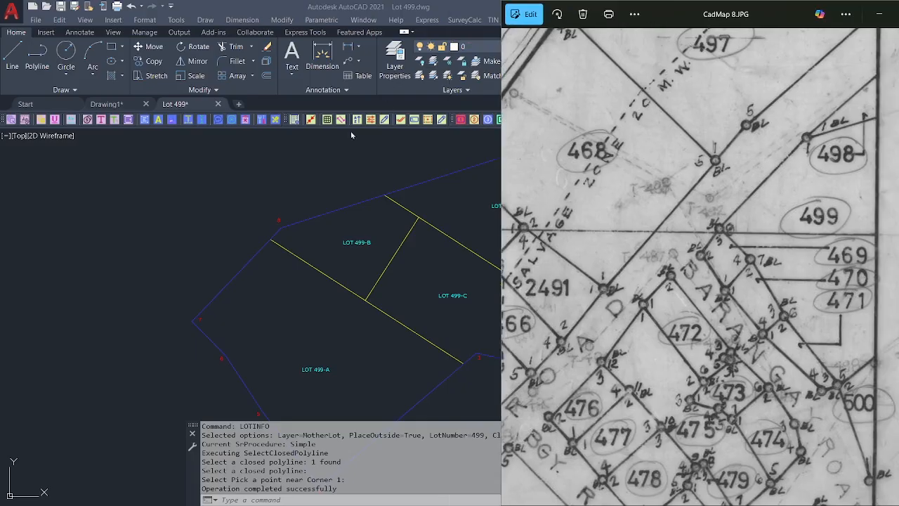
Snap AutoCAD to the left half of the screen, zoomed to show all the lots.
{"action": "left_click", "coordinate": [333, 166]}
{"action": "left_click", "coordinate": [868, 7]}
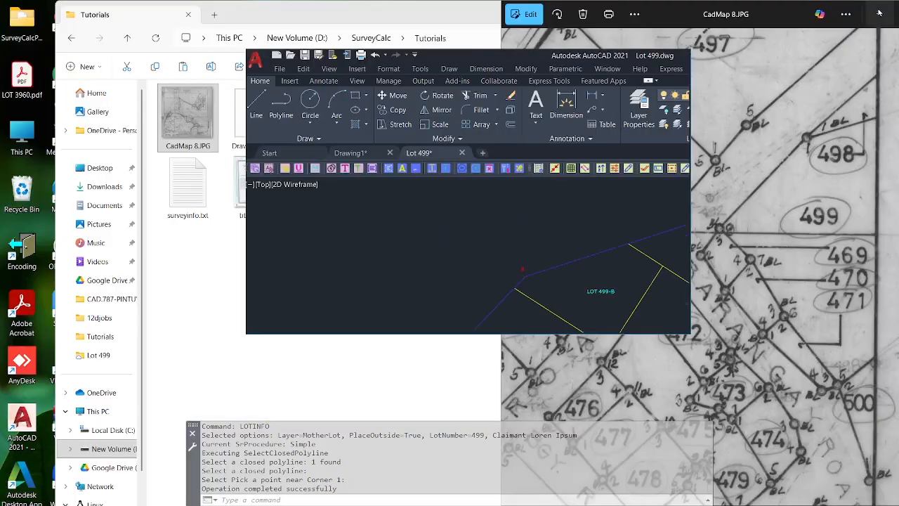
{"action": "mouse_move", "coordinate": [281, 52]}
{"action": "left_mouse_down"}
{"action": "mouse_move", "coordinate": [231, 81]}
{"action": "mouse_move", "coordinate": [7, 83]}
{"action": "left_mouse_up"}
{"action": "scroll", "coordinate": [355, 209], "scroll_direction": "up", "scroll_amount": 5}
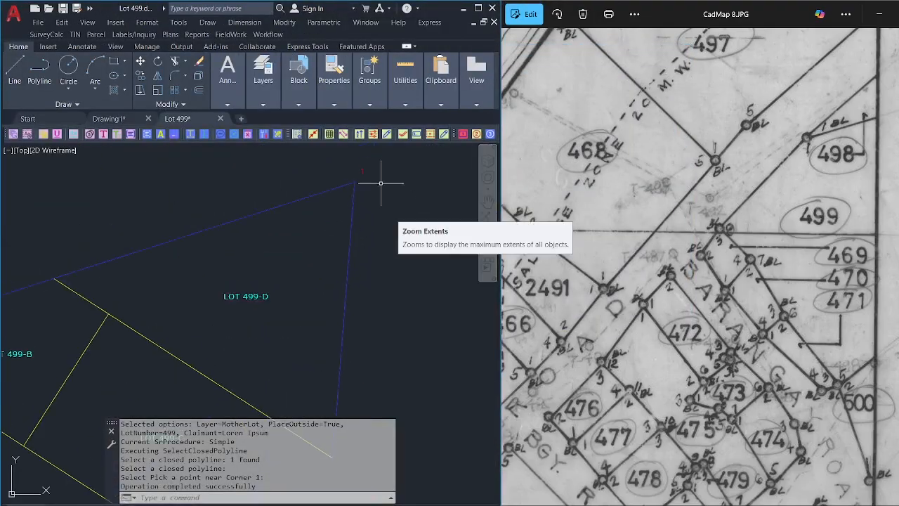
{"action": "left_click", "coordinate": [487, 220]}
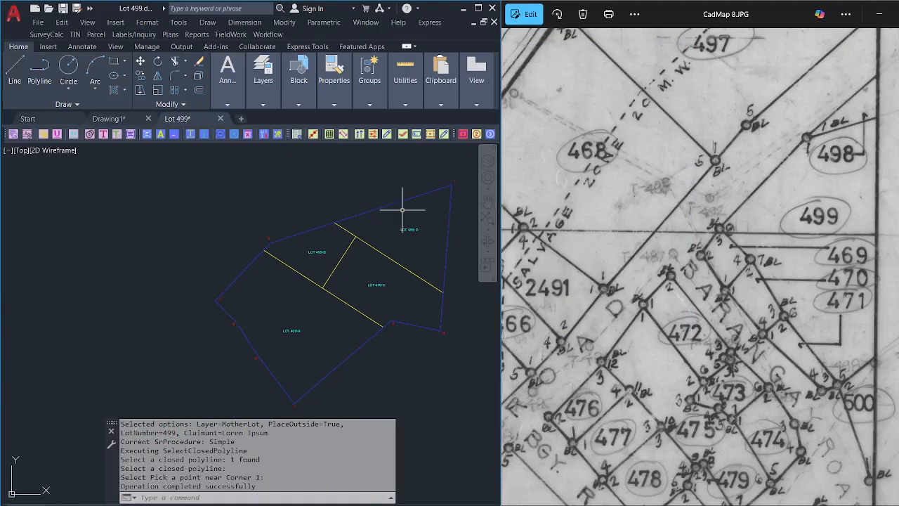
{"action": "scroll", "coordinate": [286, 238], "scroll_direction": "up", "scroll_amount": 5}
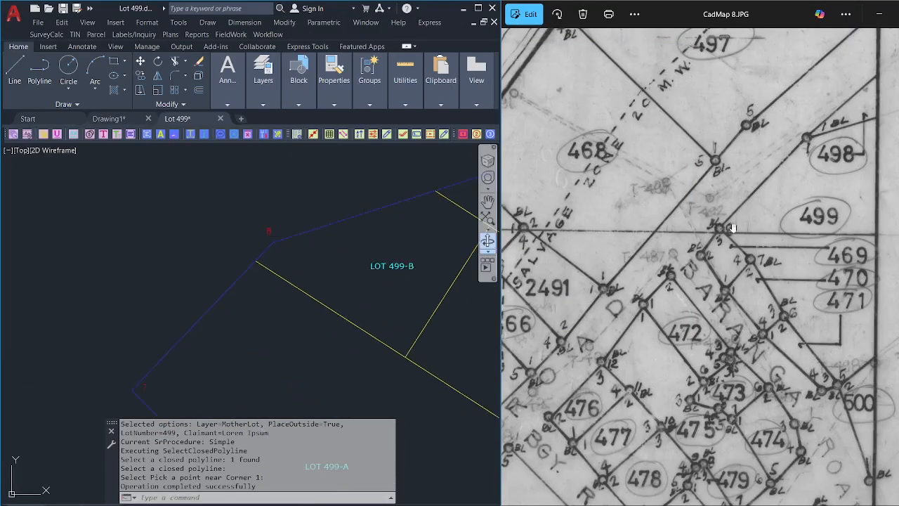
{"action": "left_click", "coordinate": [336, 261]}
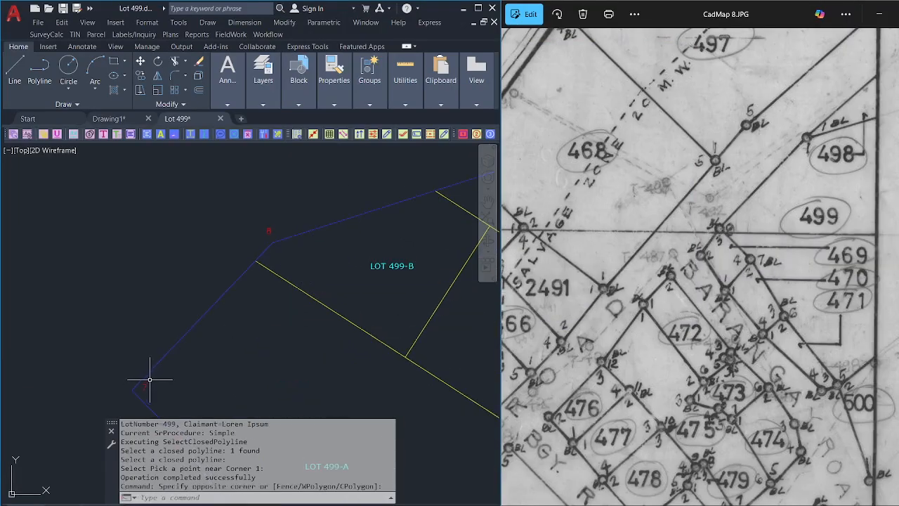
{"action": "scroll", "coordinate": [295, 238], "scroll_direction": "down", "scroll_amount": 3}
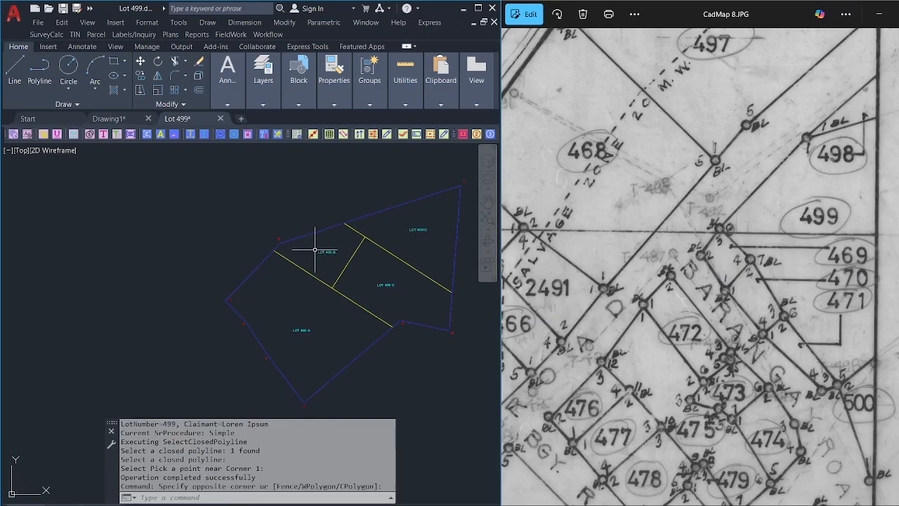
{"action": "scroll", "coordinate": [315, 250], "scroll_direction": "up", "scroll_amount": 2}
{"action": "middle_click_drag", "start_coordinate": [269, 238], "coordinate": [243, 230]}
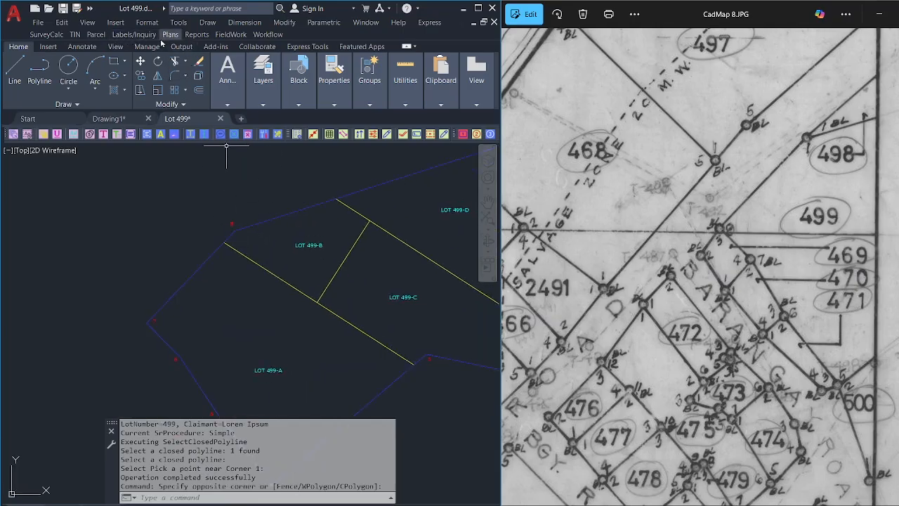
{"action": "left_click", "coordinate": [100, 35]}
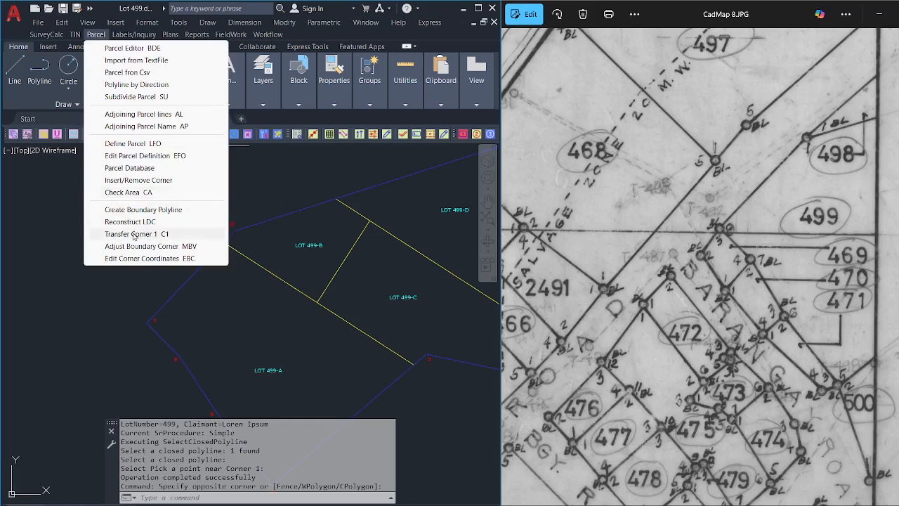
Renumber lot 499's boundary corners with TRANSFERCOR1, starting Corner 1 at the picked corner.
{"action": "left_click", "coordinate": [191, 235]}
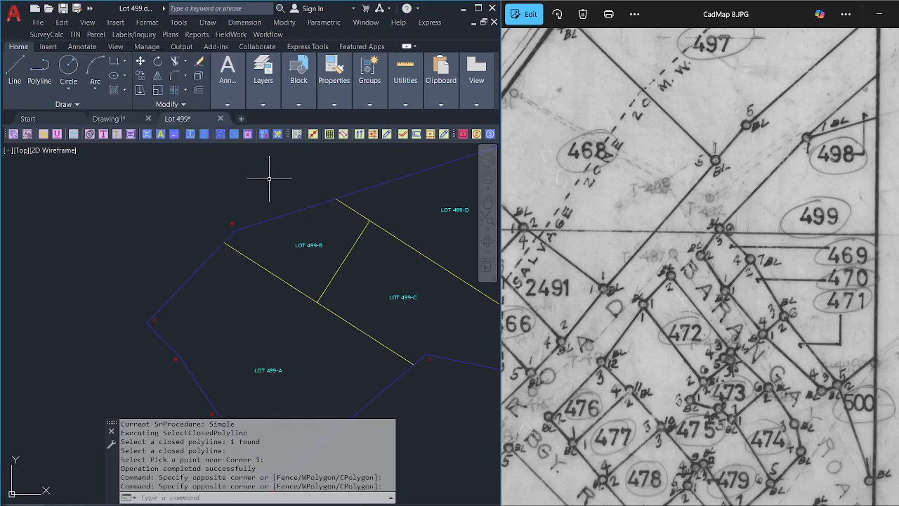
{"action": "type", "text": "c1"}
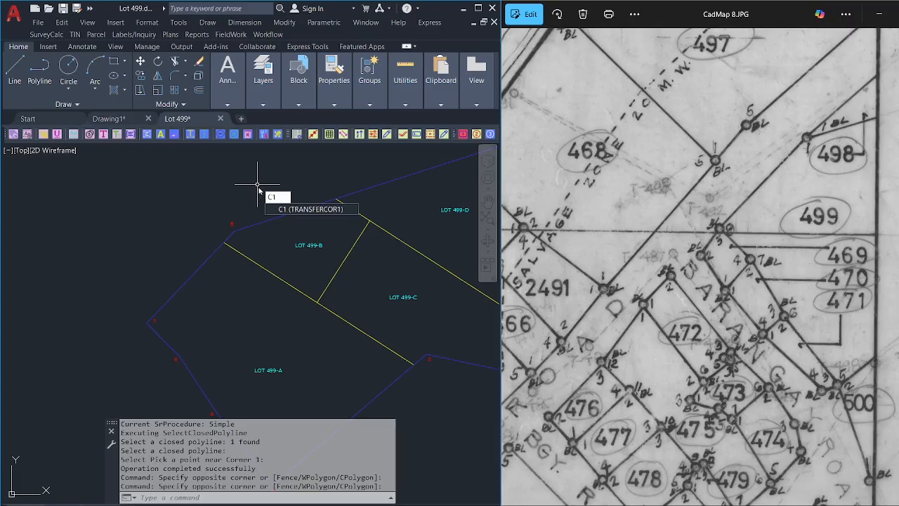
{"action": "key", "text": "Return"}
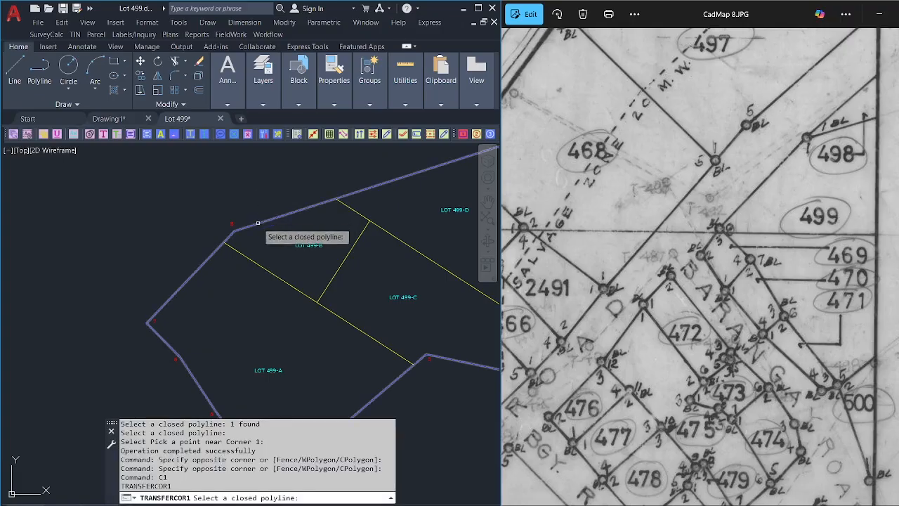
{"action": "scroll", "coordinate": [257, 224], "scroll_direction": "down", "scroll_amount": 2}
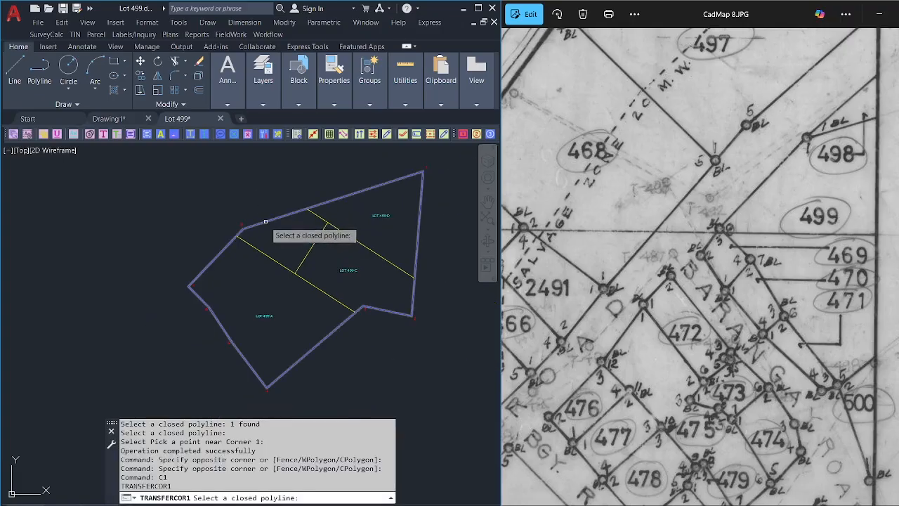
{"action": "left_click", "coordinate": [266, 221]}
{"action": "key", "text": "Return"}
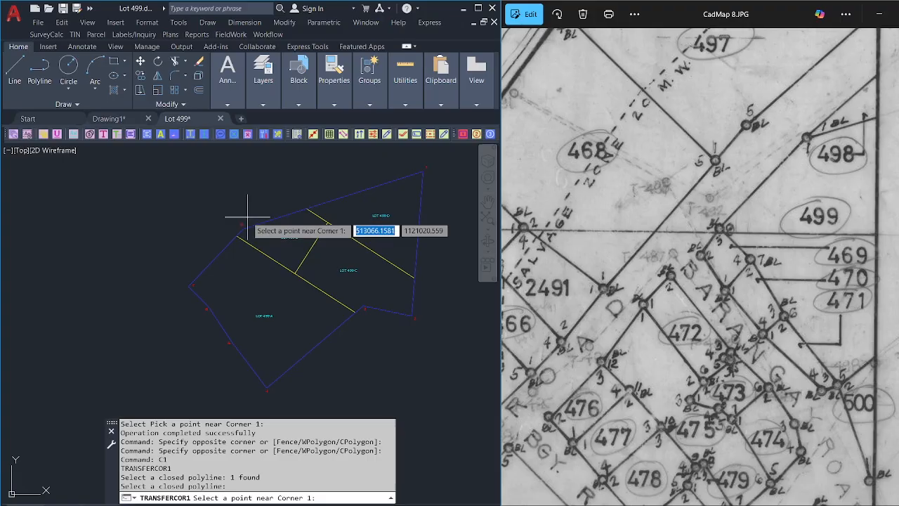
{"action": "left_click", "coordinate": [248, 217]}
{"action": "scroll", "coordinate": [247, 211], "scroll_direction": "up", "scroll_amount": 5}
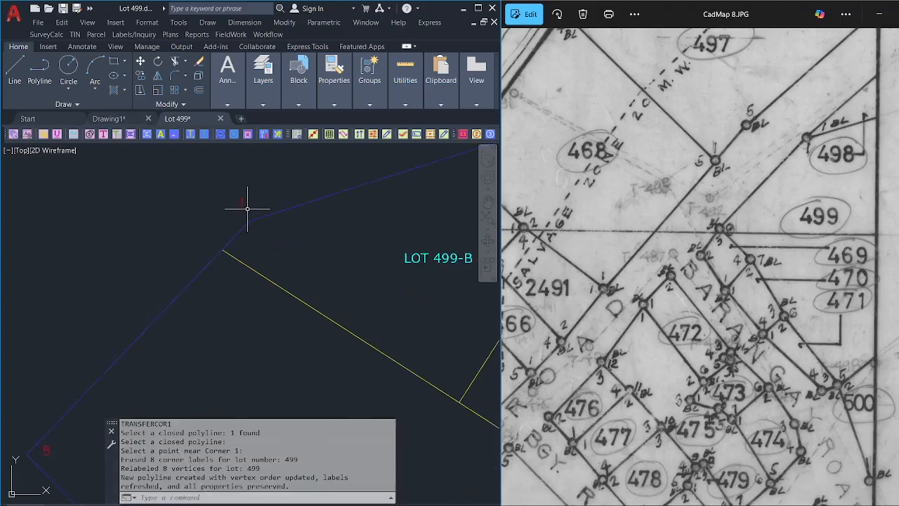
{"action": "scroll", "coordinate": [247, 207], "scroll_direction": "down", "scroll_amount": 4}
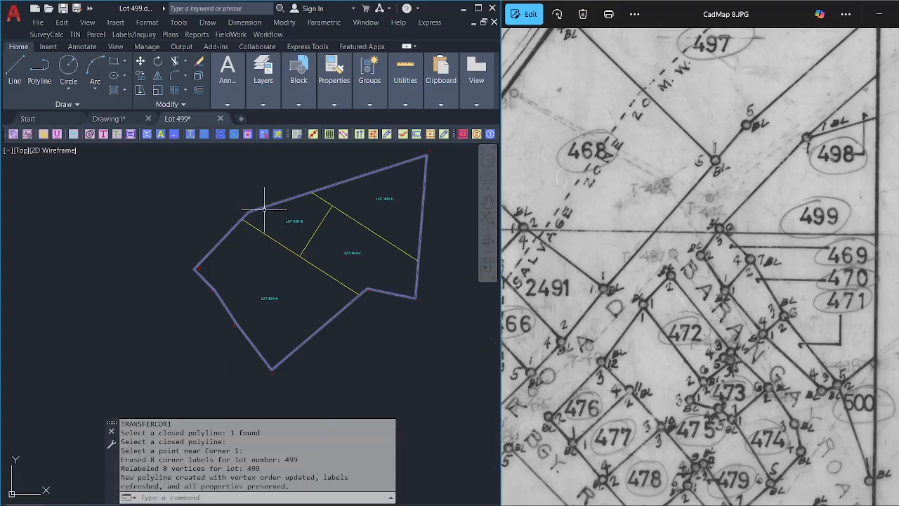
{"action": "scroll", "coordinate": [191, 271], "scroll_direction": "up", "scroll_amount": 4}
{"action": "scroll", "coordinate": [191, 272], "scroll_direction": "up", "scroll_amount": 2}
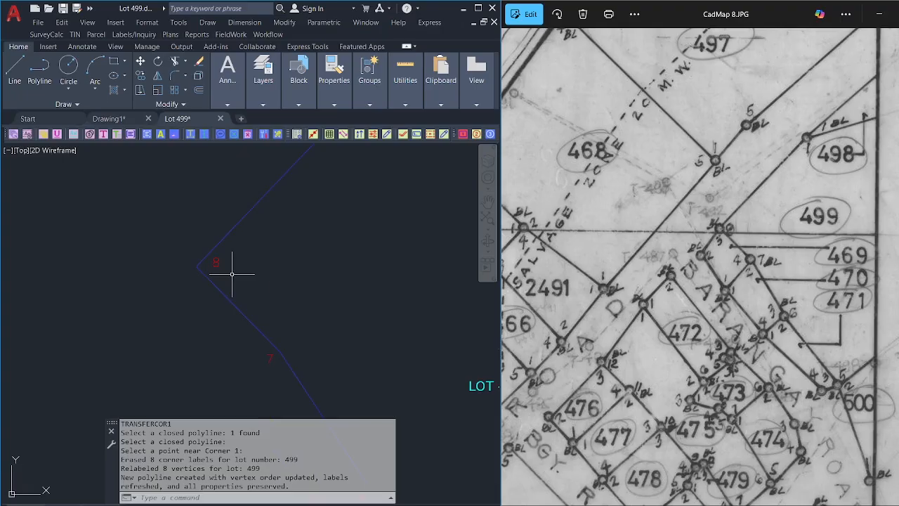
Move the corner 8 label slightly aside from its original position.
{"action": "type", "text": "m"}
{"action": "key", "text": "Return"}
{"action": "left_click", "coordinate": [216, 263]}
{"action": "key", "text": "Return"}
{"action": "left_click", "coordinate": [330, 257]}
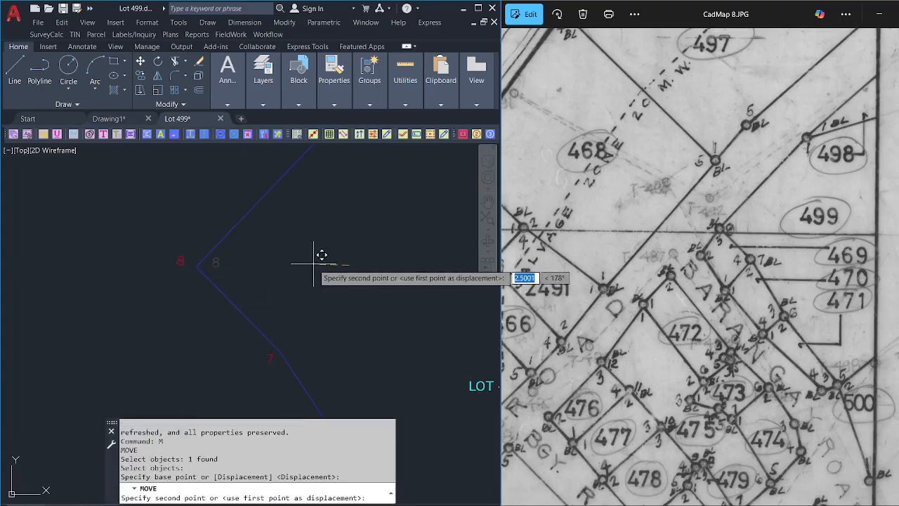
{"action": "scroll", "coordinate": [302, 257], "scroll_direction": "down", "scroll_amount": 3}
{"action": "middle_click_drag", "start_coordinate": [332, 273], "coordinate": [257, 278]}
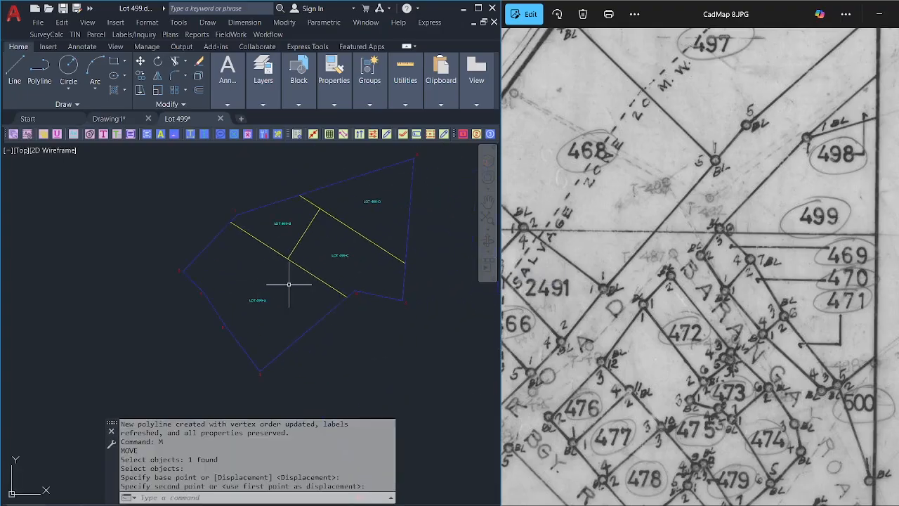
Define LOT 499-A as a ResultantLot parcel with corner numbers inside the parcel.
{"action": "left_click", "coordinate": [478, 8]}
{"action": "middle_click_drag", "start_coordinate": [442, 242], "coordinate": [386, 264]}
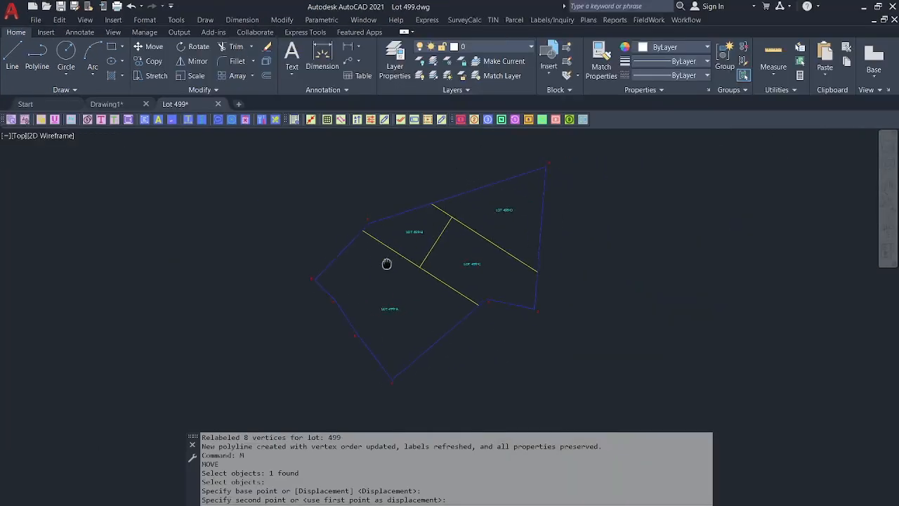
{"action": "left_click", "coordinate": [685, 20]}
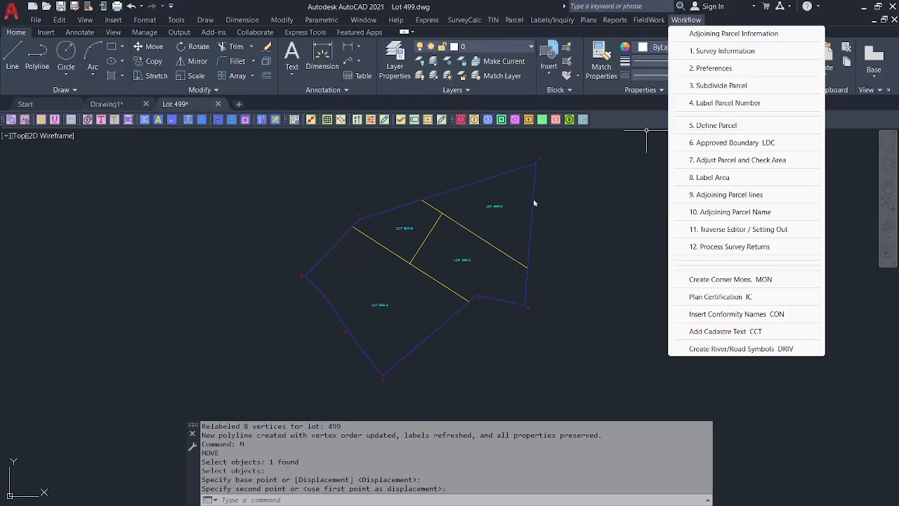
{"action": "left_click", "coordinate": [682, 125]}
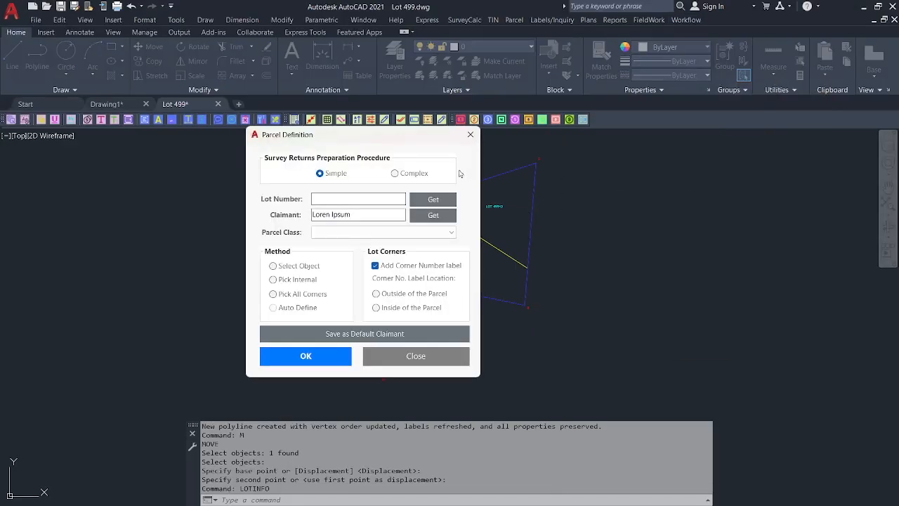
{"action": "left_click_drag", "start_coordinate": [416, 143], "coordinate": [593, 148]}
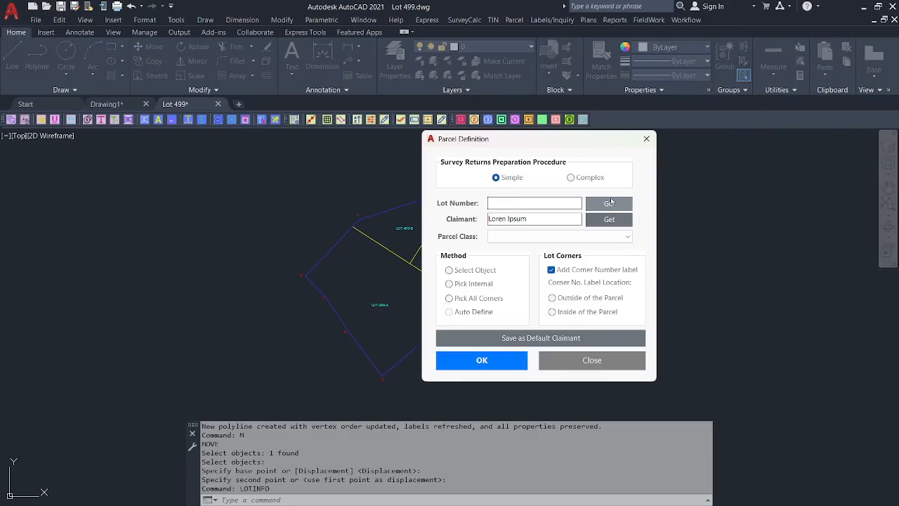
{"action": "left_click", "coordinate": [608, 203]}
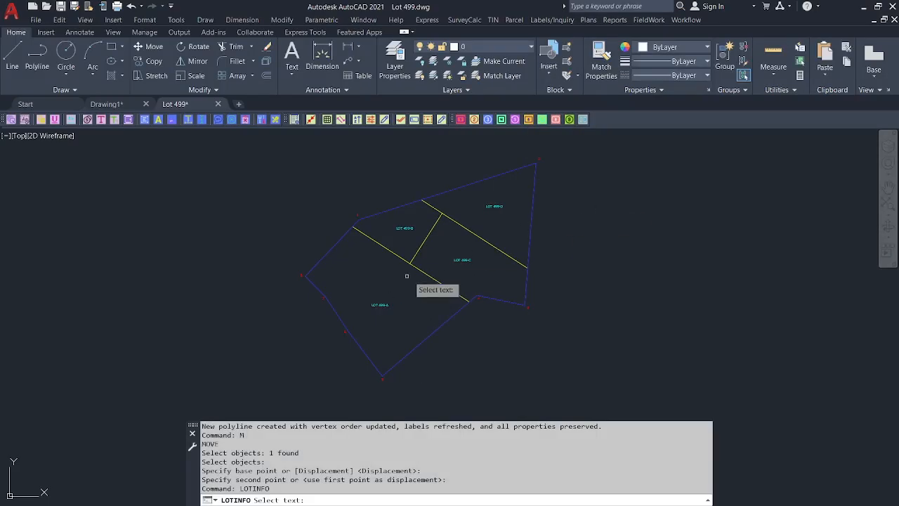
{"action": "left_click", "coordinate": [378, 304]}
{"action": "left_click", "coordinate": [520, 239]}
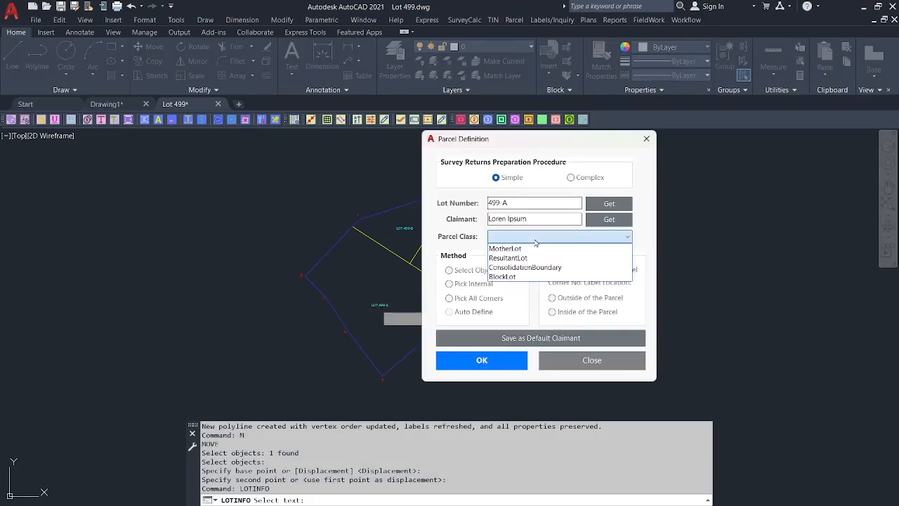
{"action": "left_click", "coordinate": [515, 260]}
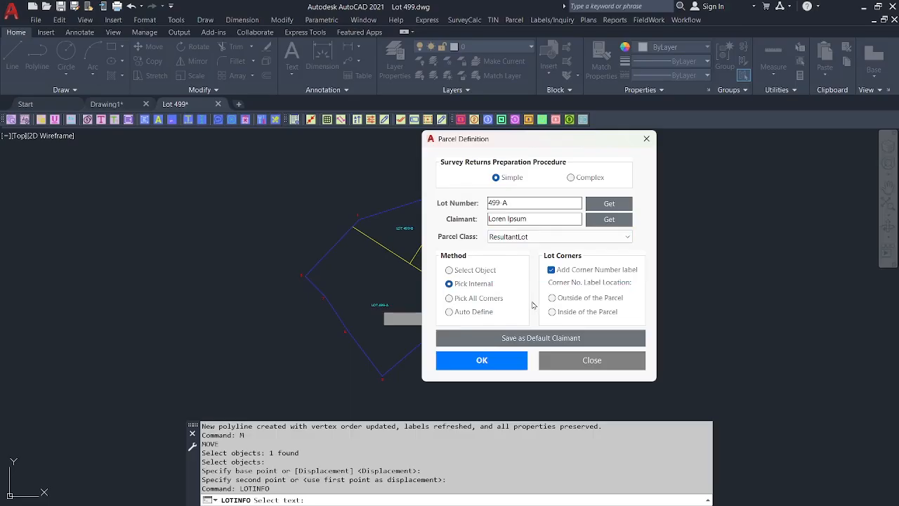
{"action": "left_click", "coordinate": [552, 312]}
{"action": "left_click", "coordinate": [482, 360]}
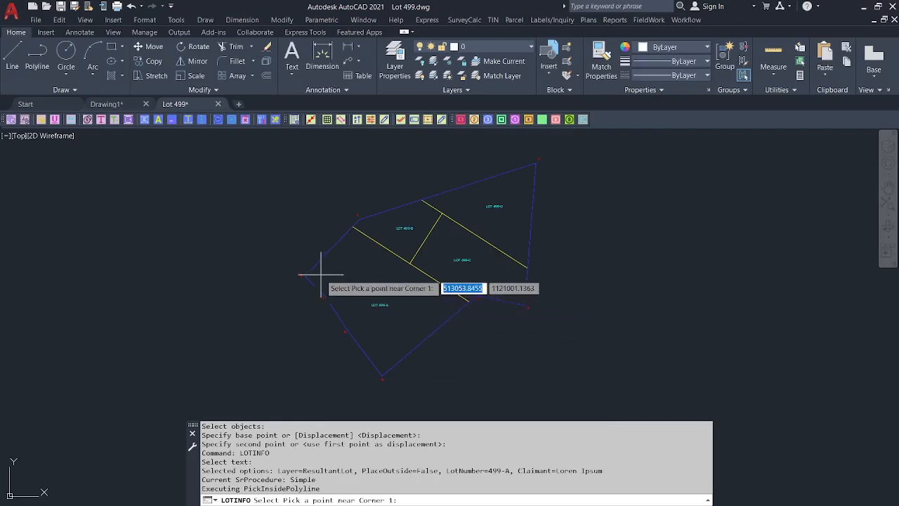
{"action": "left_click", "coordinate": [326, 276]}
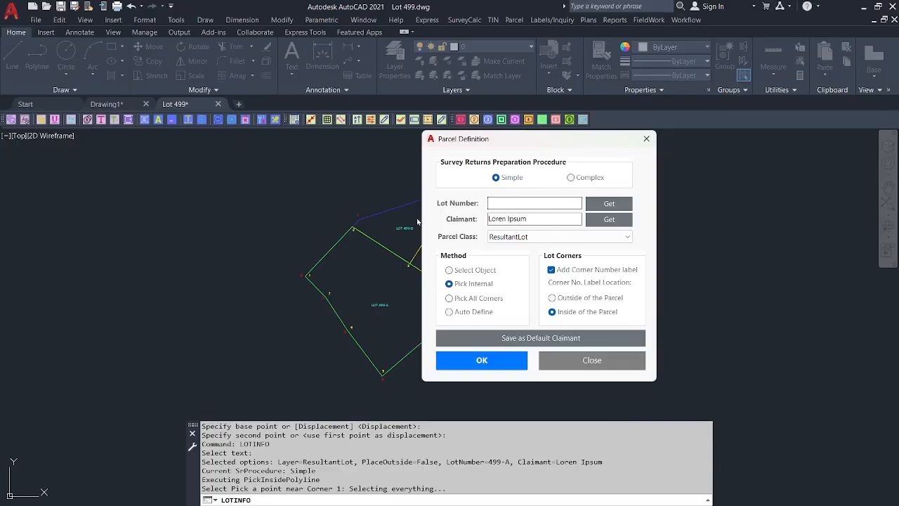
Define the remaining parcels 499-B, 499-D and 499-C with the same settings.
{"action": "left_click", "coordinate": [493, 364]}
{"action": "left_click", "coordinate": [358, 225]}
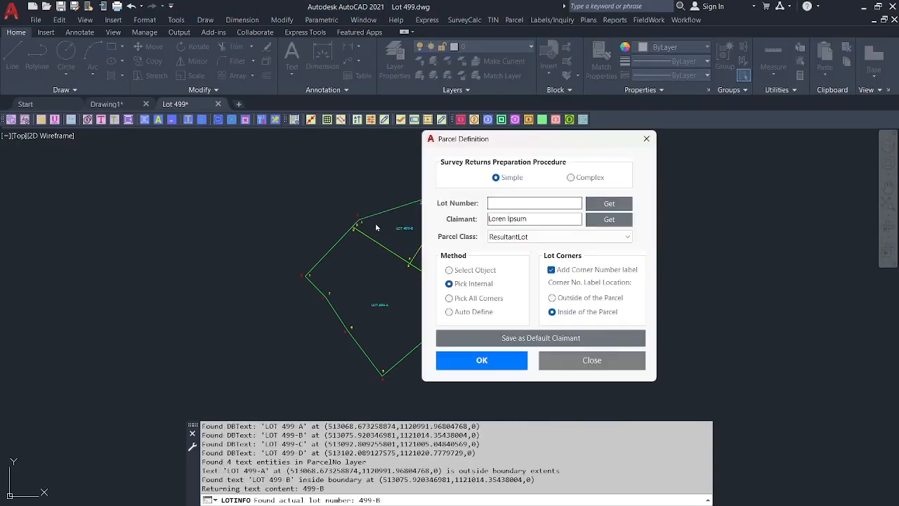
{"action": "left_click", "coordinate": [481, 360]}
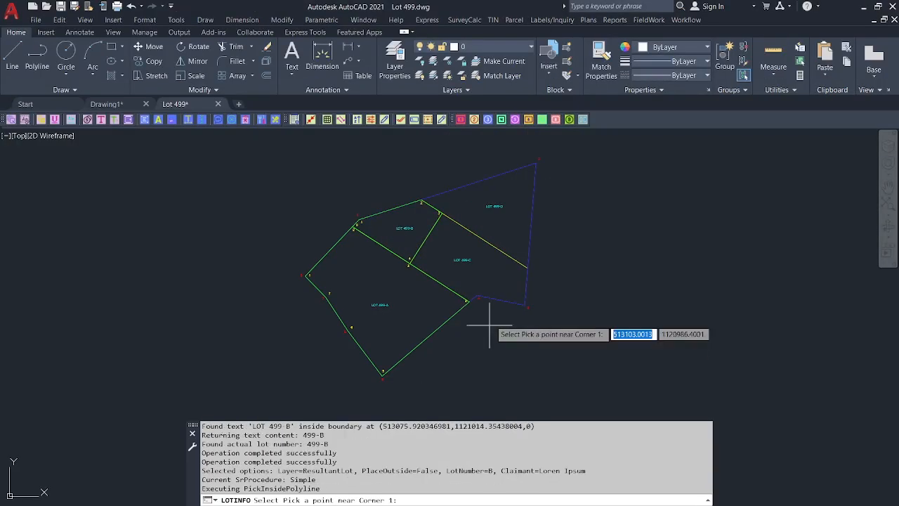
{"action": "left_click", "coordinate": [519, 185]}
{"action": "left_click", "coordinate": [460, 360]}
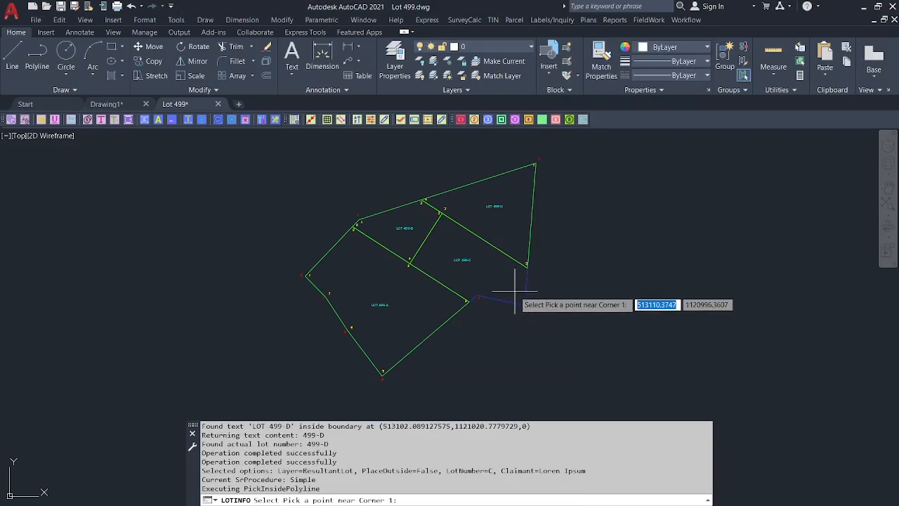
{"action": "left_click", "coordinate": [515, 290]}
{"action": "left_click", "coordinate": [562, 362]}
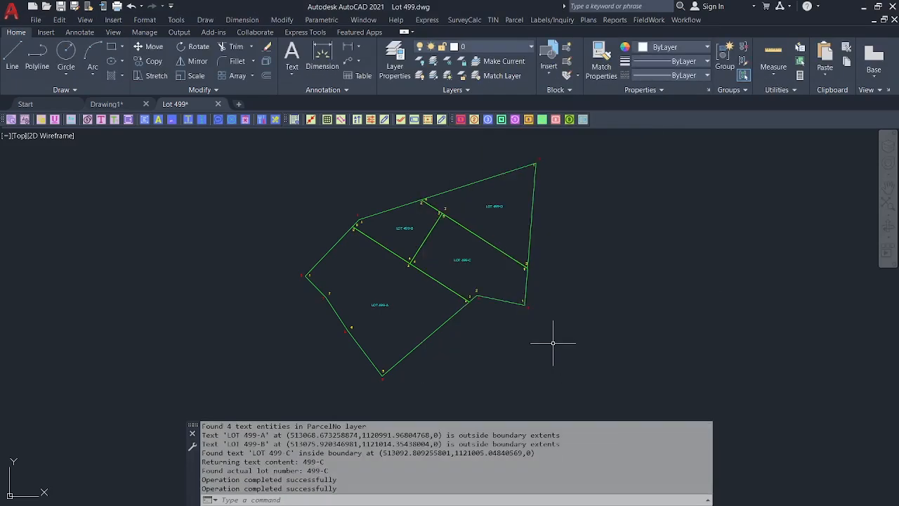
{"action": "scroll", "coordinate": [467, 277], "scroll_direction": "up", "scroll_amount": 4}
{"action": "scroll", "coordinate": [464, 277], "scroll_direction": "down", "scroll_amount": 4}
{"action": "scroll", "coordinate": [465, 278], "scroll_direction": "up", "scroll_amount": 2}
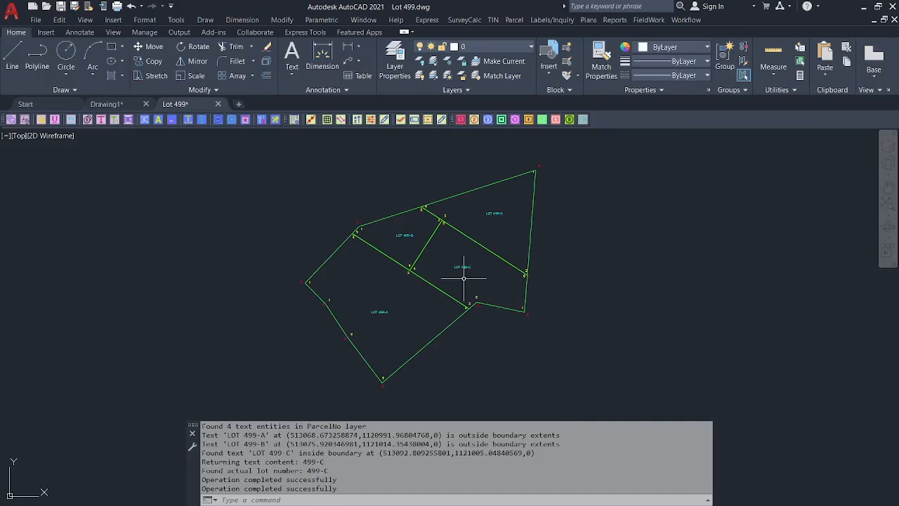
{"action": "middle_click_drag", "start_coordinate": [441, 248], "coordinate": [423, 263]}
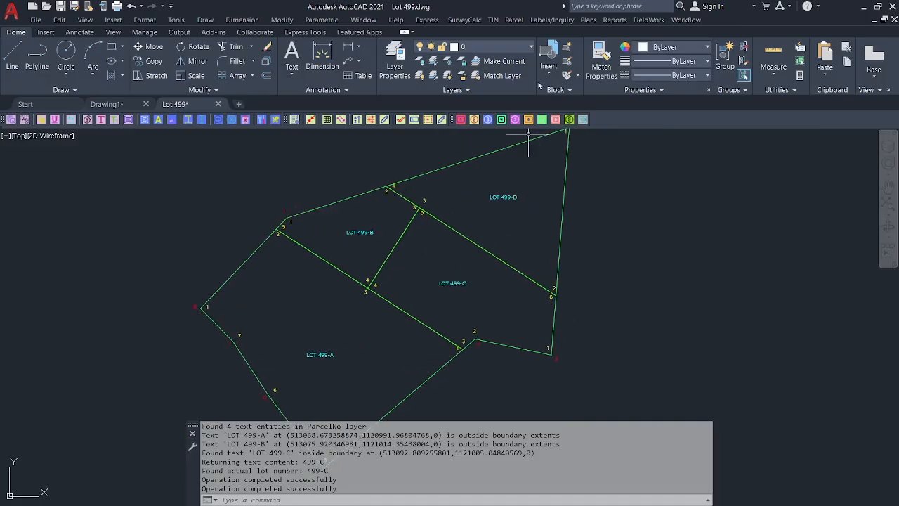
{"action": "left_click", "coordinate": [513, 20]}
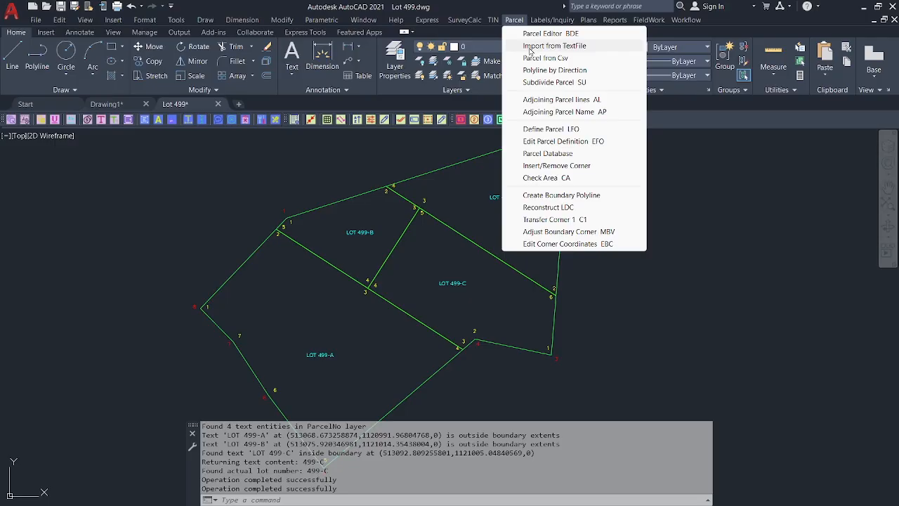
Check the Parcel Database areas: 499-A to 499-D at 1,000, 250, 510 and 500 sq.m.
{"action": "left_click", "coordinate": [547, 153]}
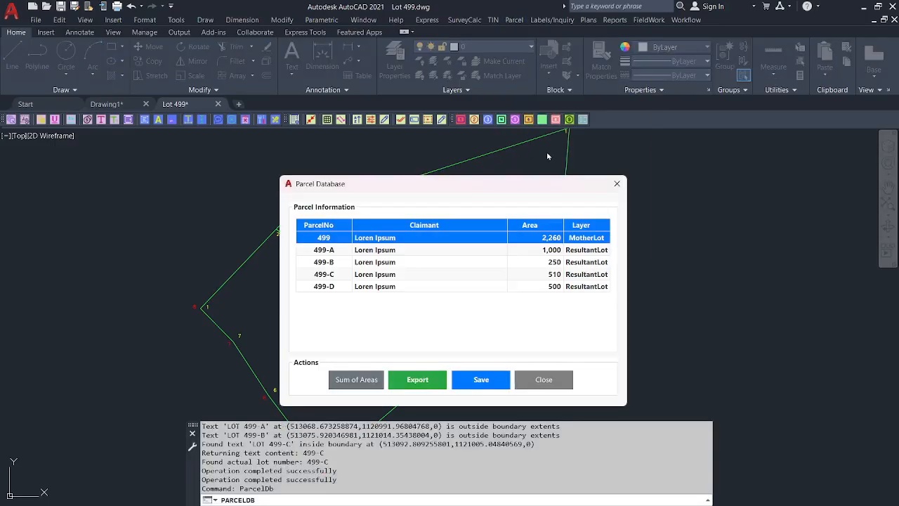
{"action": "left_click", "coordinate": [343, 251]}
{"action": "left_click", "coordinate": [341, 266]}
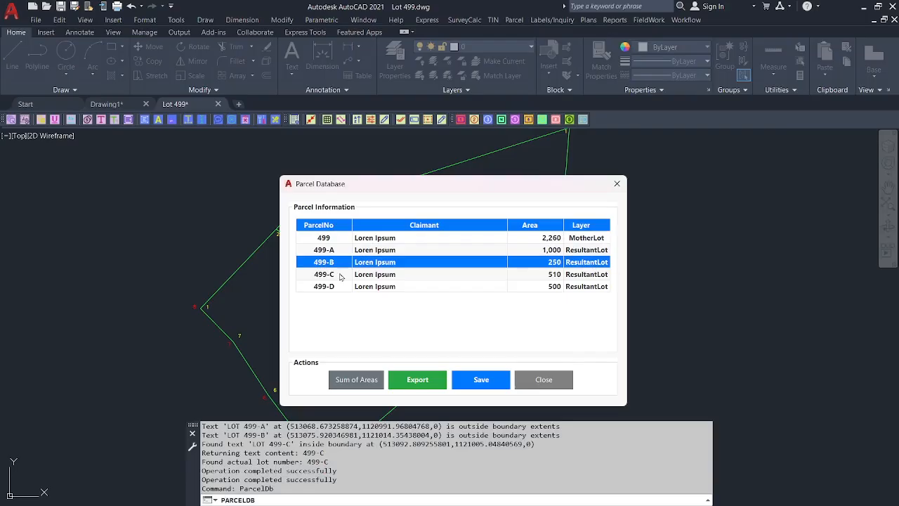
{"action": "left_click", "coordinate": [343, 275]}
{"action": "left_click", "coordinate": [344, 287]}
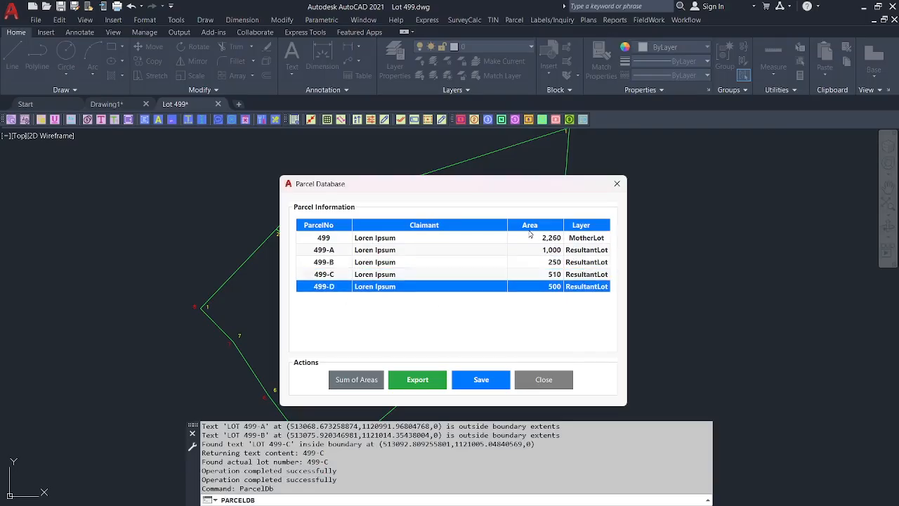
{"action": "left_click", "coordinate": [404, 249]}
{"action": "left_click", "coordinate": [404, 264]}
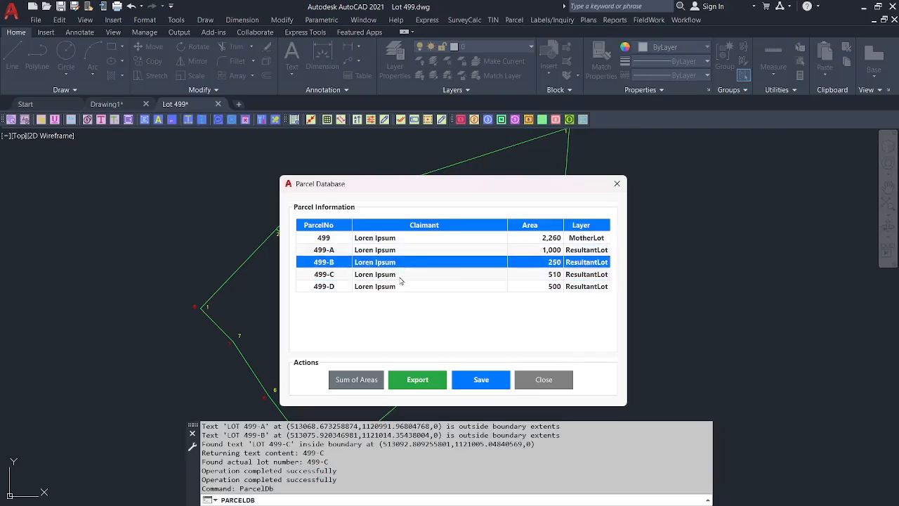
{"action": "left_click", "coordinate": [403, 273]}
{"action": "left_click", "coordinate": [402, 286]}
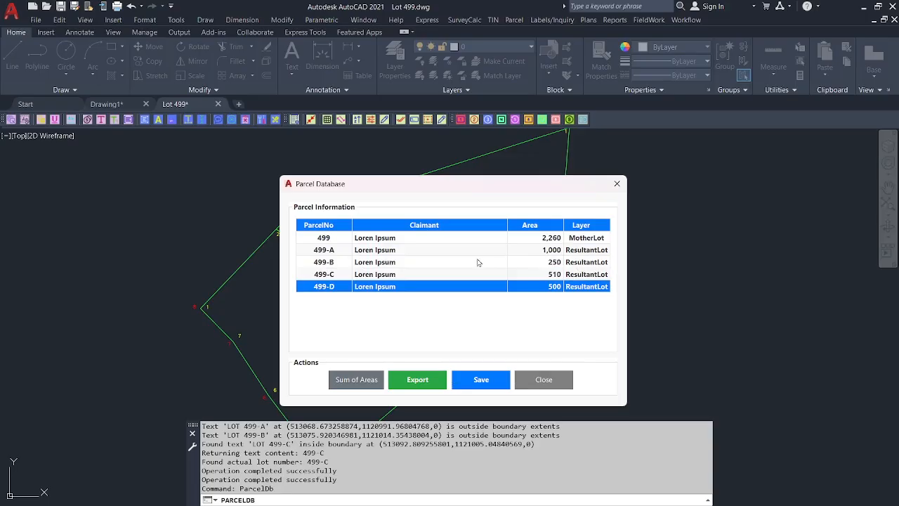
{"action": "left_click", "coordinate": [543, 379]}
{"action": "scroll", "coordinate": [424, 241], "scroll_direction": "up", "scroll_amount": 2}
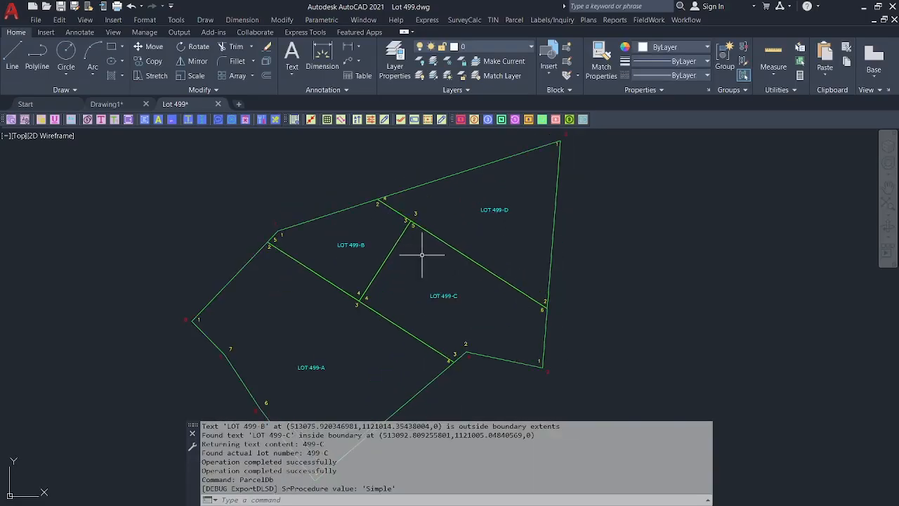
{"action": "left_click", "coordinate": [684, 20]}
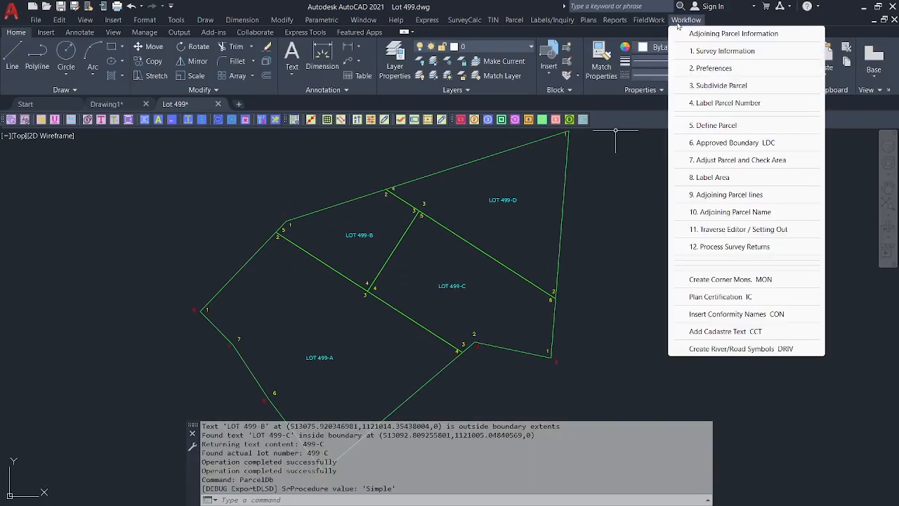
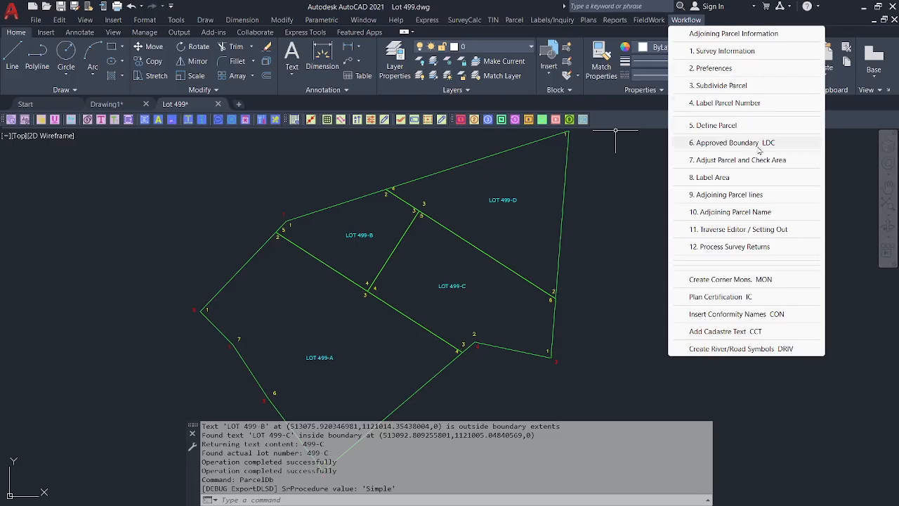
Tile AutoCAD on the left half and Photos on the right, showing Lot499_LDC.jpg.
{"action": "left_click", "coordinate": [635, 174]}
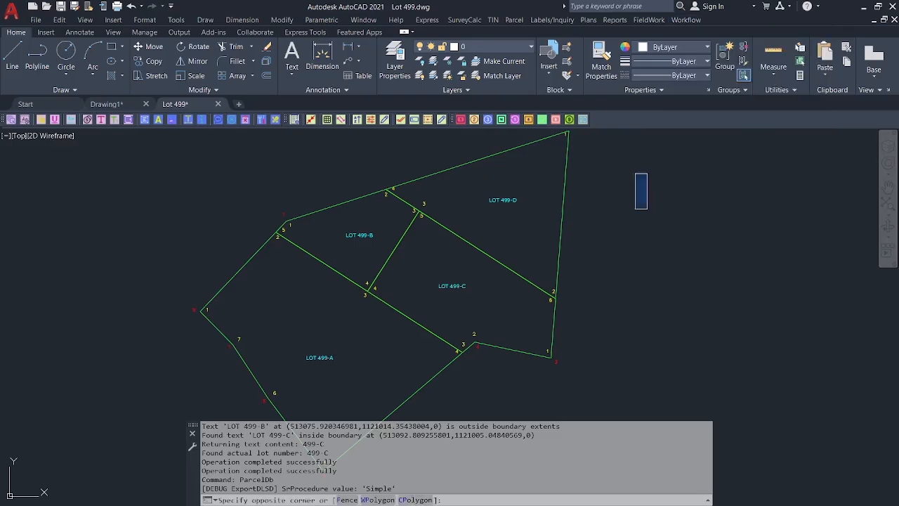
{"action": "left_click", "coordinate": [877, 7]}
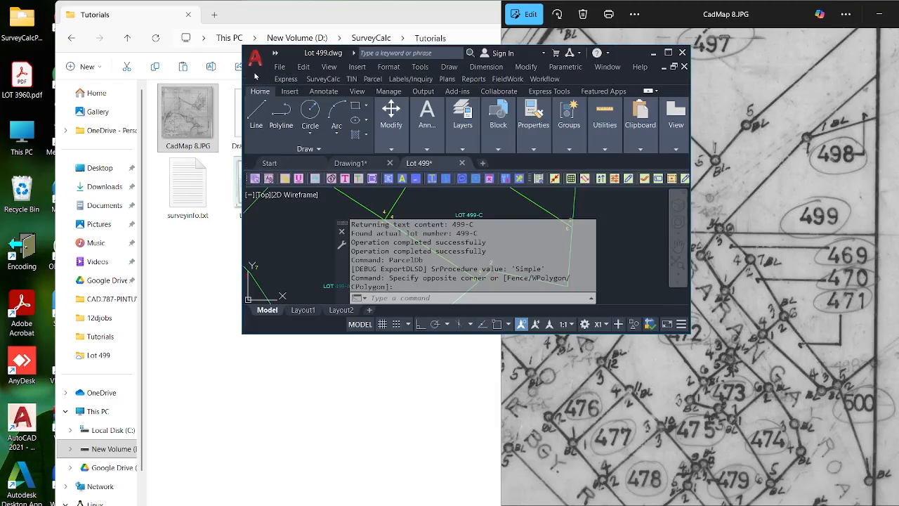
{"action": "key", "text": "super+Left"}
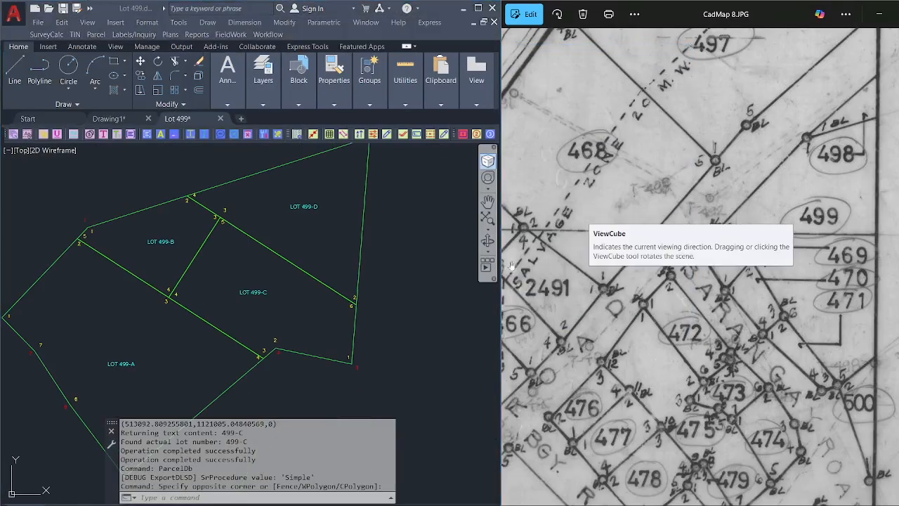
{"action": "left_click", "coordinate": [520, 282]}
{"action": "scroll", "coordinate": [520, 281], "scroll_direction": "down", "scroll_amount": 5}
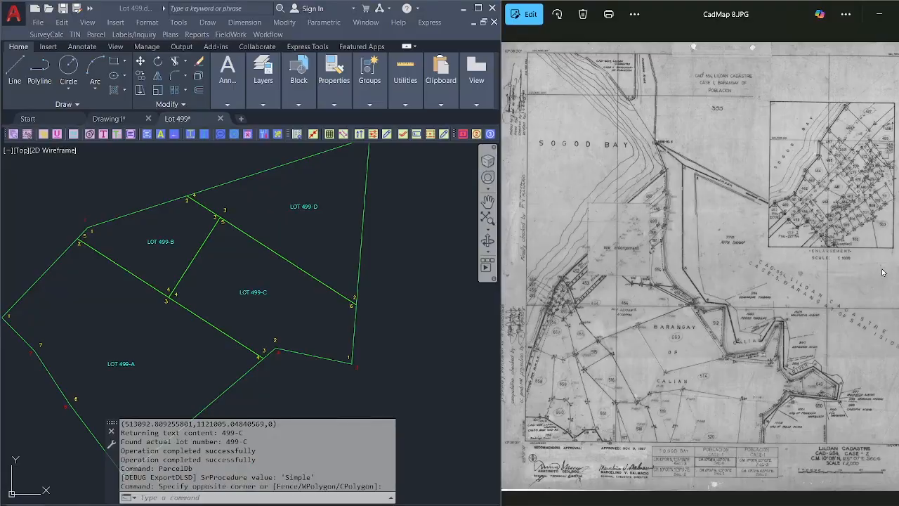
{"action": "left_click_drag", "start_coordinate": [765, 5], "coordinate": [895, 86]}
{"action": "left_click", "coordinate": [157, 141]}
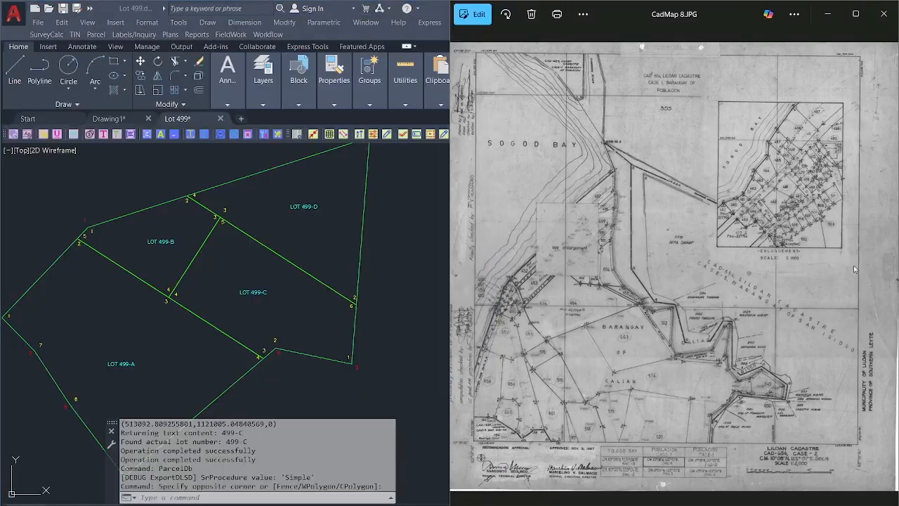
{"action": "left_click", "coordinate": [888, 275]}
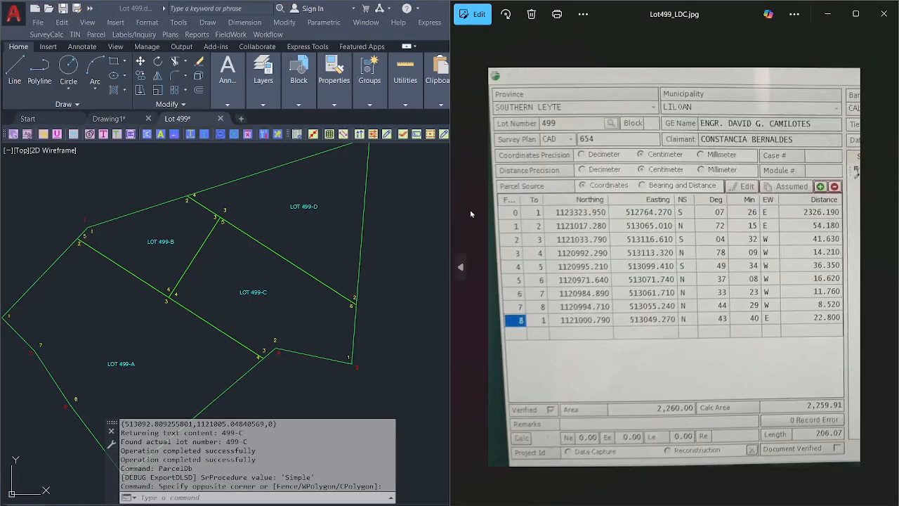
Open 6. Approved Boundary LDC and compare each course's bearing, 1-2 through 8-1, with the photo.
{"action": "left_click_drag", "start_coordinate": [462, 266], "coordinate": [500, 267]}
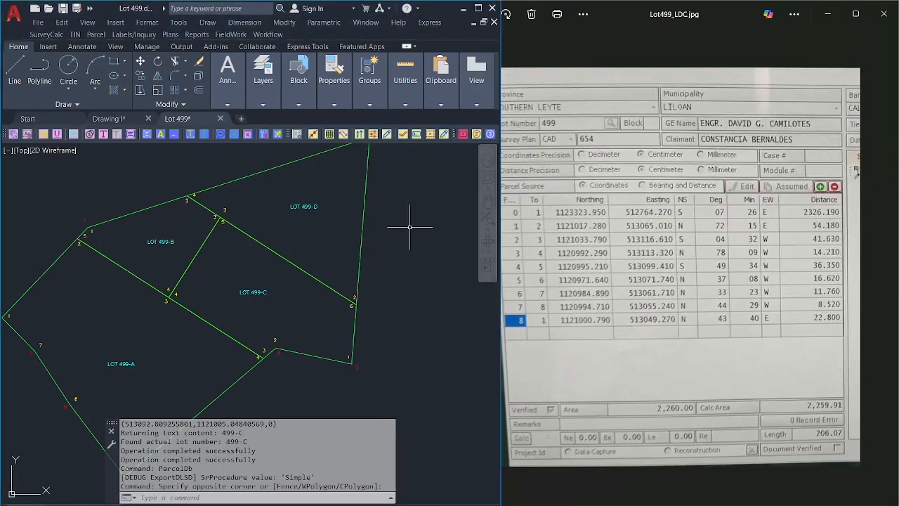
{"action": "left_click", "coordinate": [268, 34]}
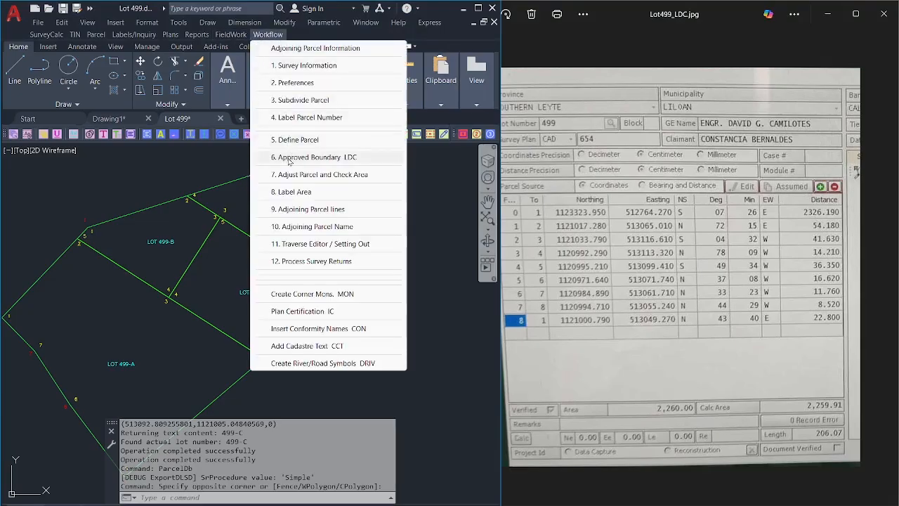
{"action": "left_click", "coordinate": [288, 158]}
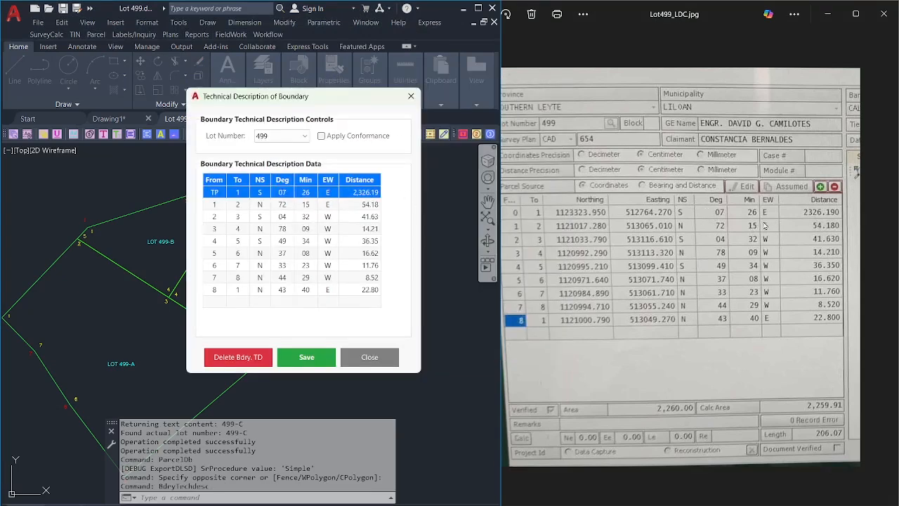
{"action": "double_click", "coordinate": [308, 193]}
{"action": "left_click", "coordinate": [309, 205]}
{"action": "left_click", "coordinate": [309, 217]}
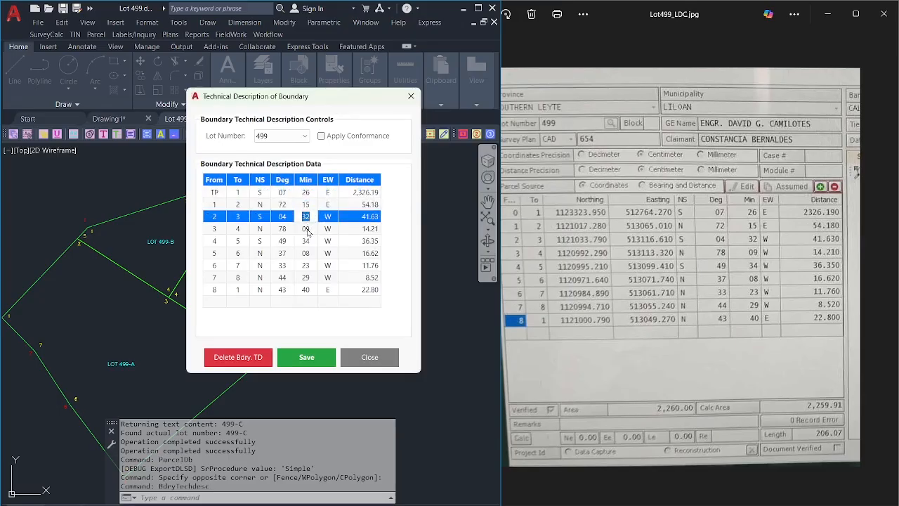
{"action": "left_click", "coordinate": [307, 230]}
{"action": "left_click", "coordinate": [310, 242]}
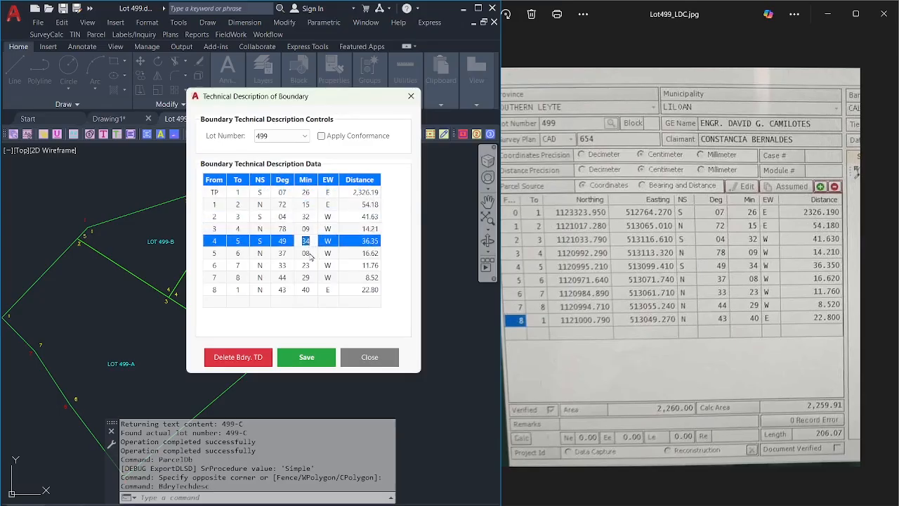
{"action": "left_click", "coordinate": [311, 255]}
{"action": "left_click", "coordinate": [311, 267]}
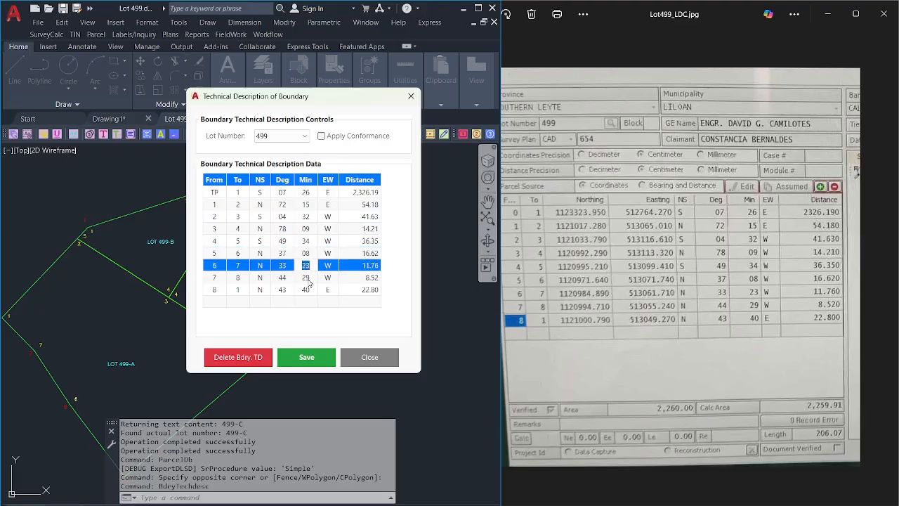
{"action": "left_click", "coordinate": [309, 279]}
{"action": "left_click", "coordinate": [309, 290]}
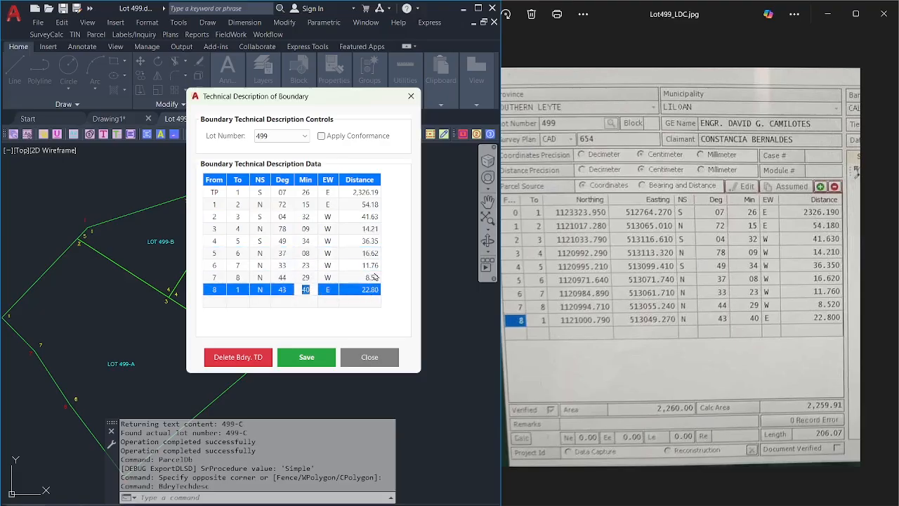
Verify distances 16.62, 14.21, 41.63 and tie line 2,326.19, then save with conformance applied.
{"action": "left_click", "coordinate": [375, 265]}
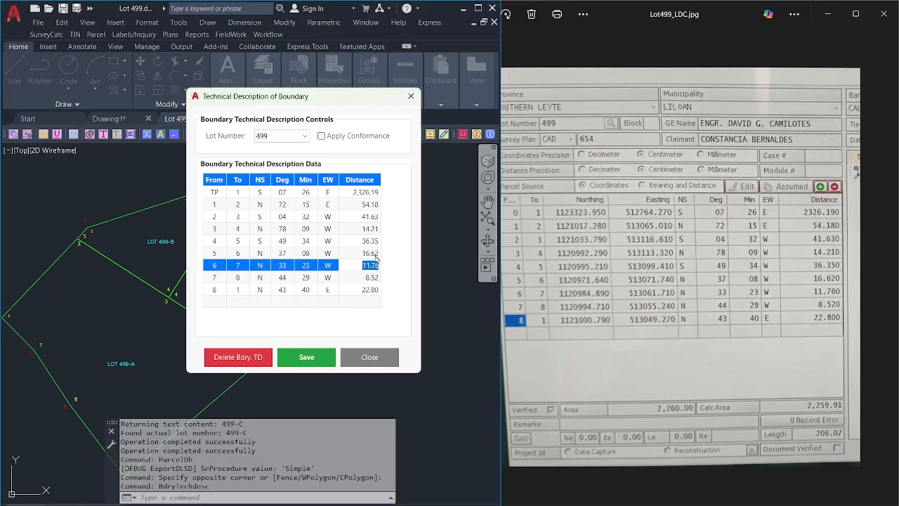
{"action": "left_click", "coordinate": [376, 251]}
{"action": "left_click", "coordinate": [376, 240]}
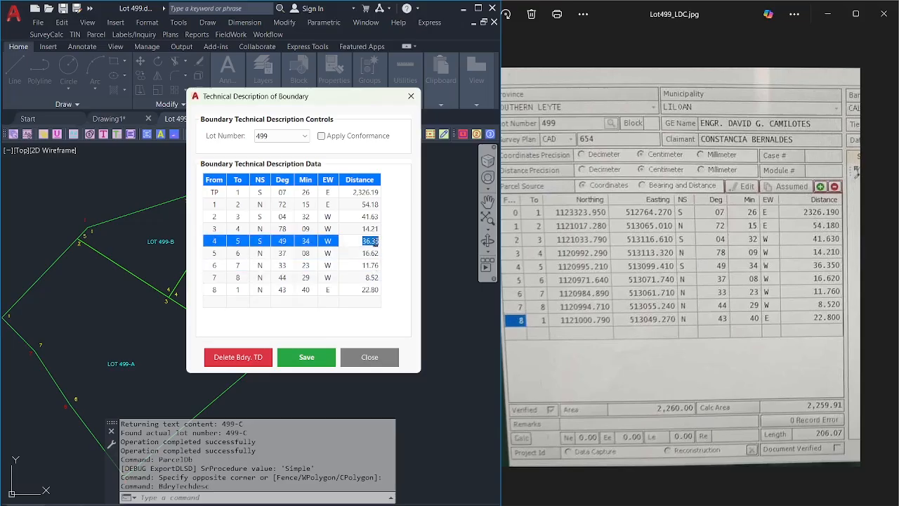
{"action": "left_click", "coordinate": [377, 228]}
{"action": "left_click", "coordinate": [376, 219]}
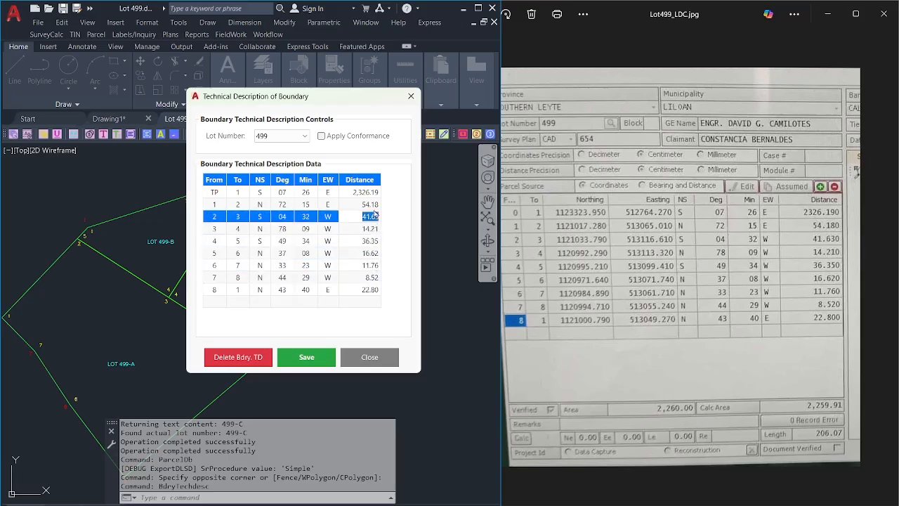
{"action": "left_click", "coordinate": [376, 204]}
{"action": "left_click", "coordinate": [376, 192]}
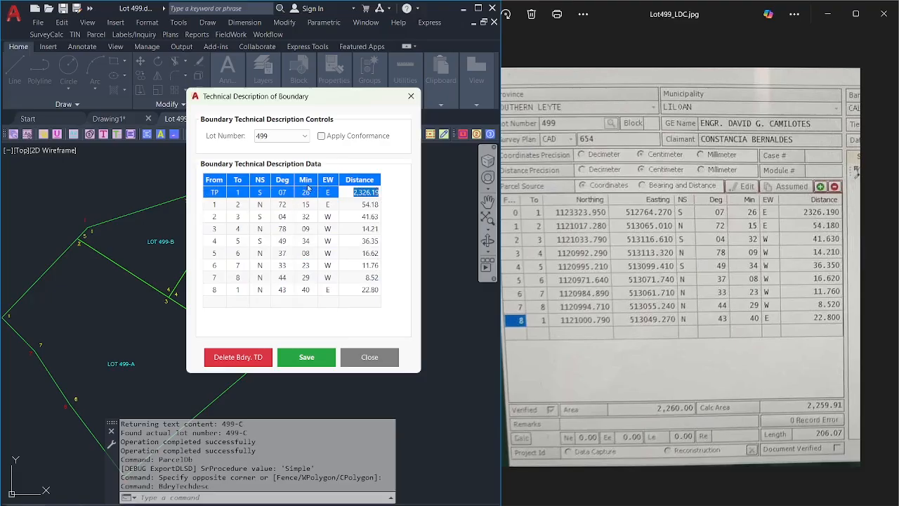
{"action": "left_click", "coordinate": [339, 136]}
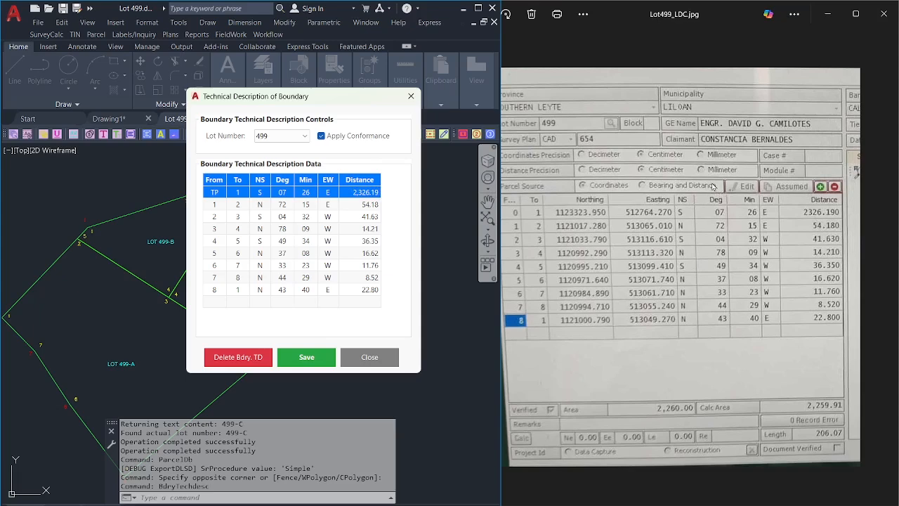
{"action": "left_click", "coordinate": [302, 358]}
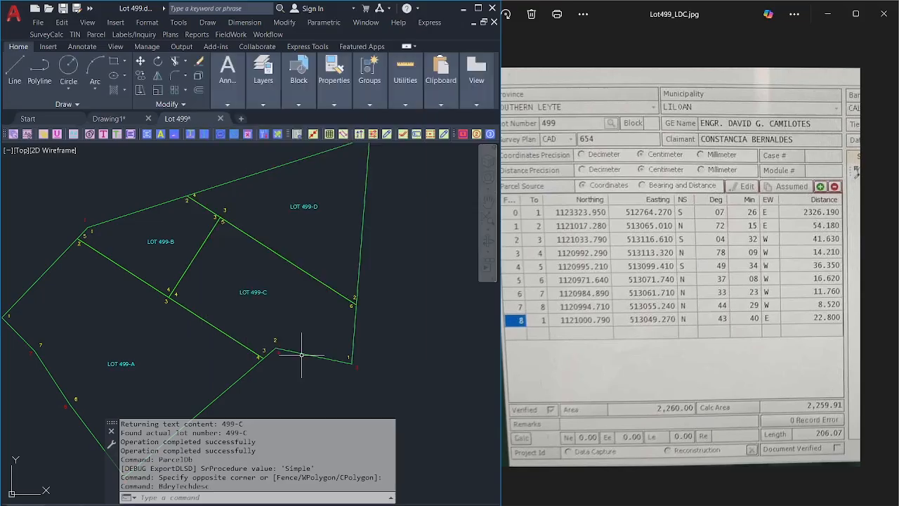
LIST the top-right lot polyline: closed, area 499.9907, perimeter 102.7808.
{"action": "left_click", "coordinate": [477, 9]}
{"action": "scroll", "coordinate": [578, 177], "scroll_direction": "down", "scroll_amount": 3}
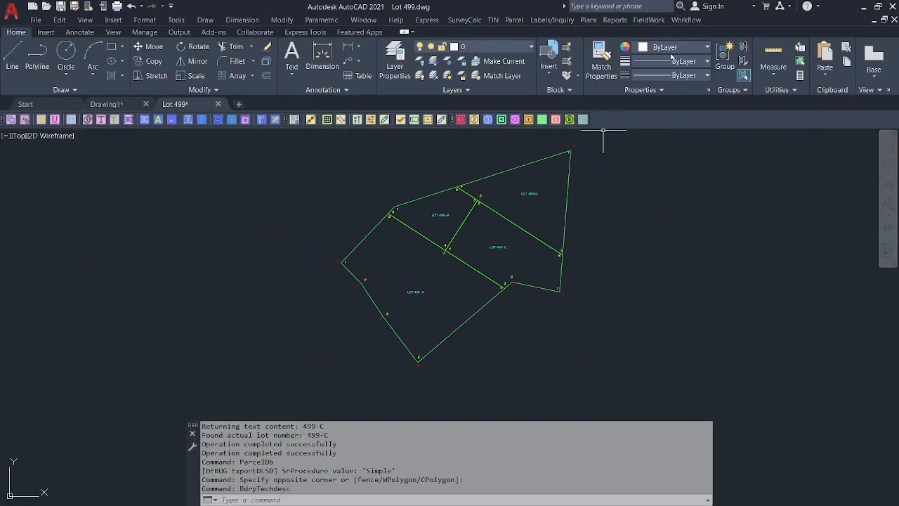
{"action": "left_click", "coordinate": [682, 20]}
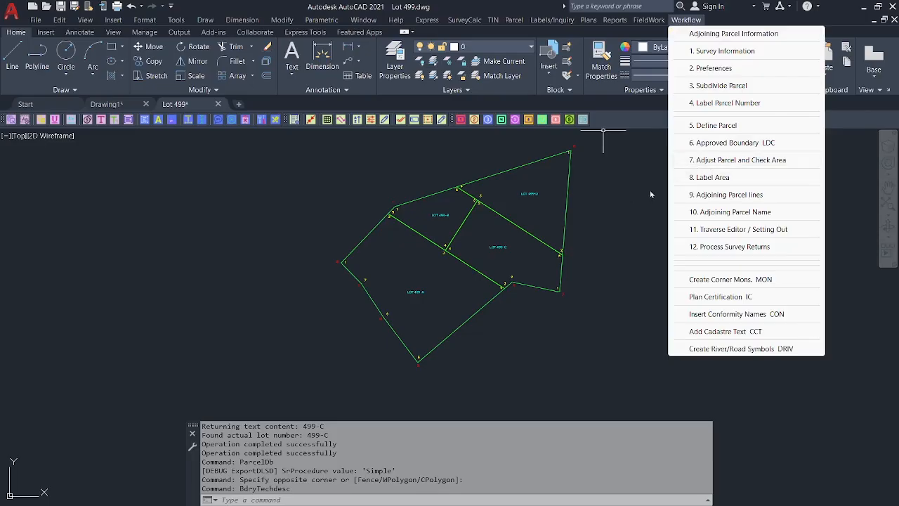
{"action": "left_click", "coordinate": [622, 201]}
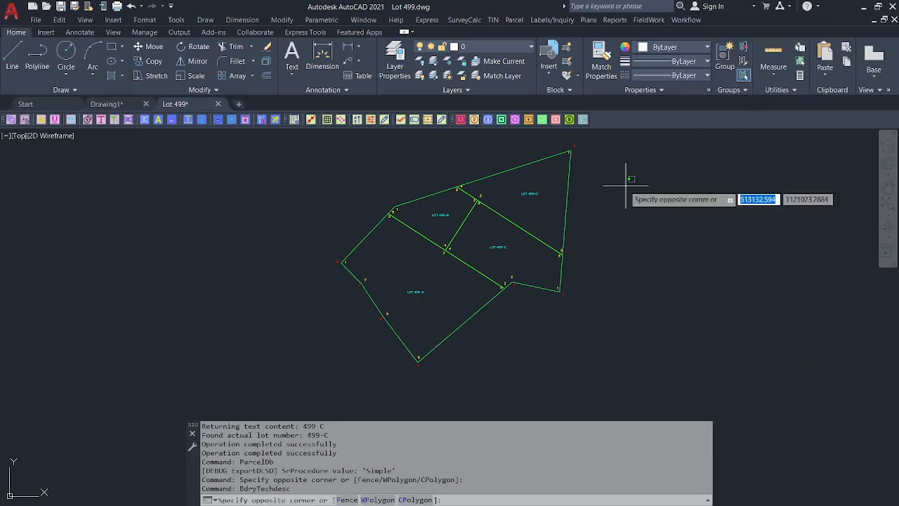
{"action": "left_click", "coordinate": [564, 176]}
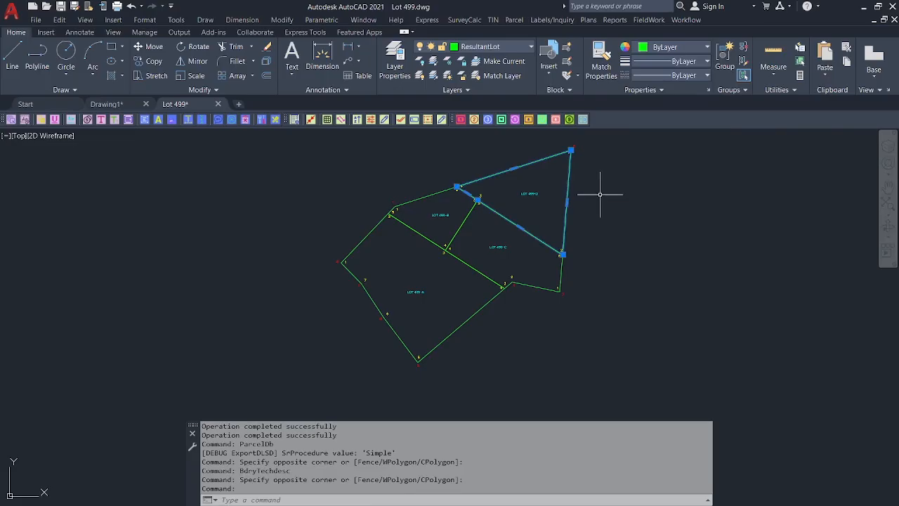
{"action": "type", "text": "list"}
{"action": "key", "text": "Return"}
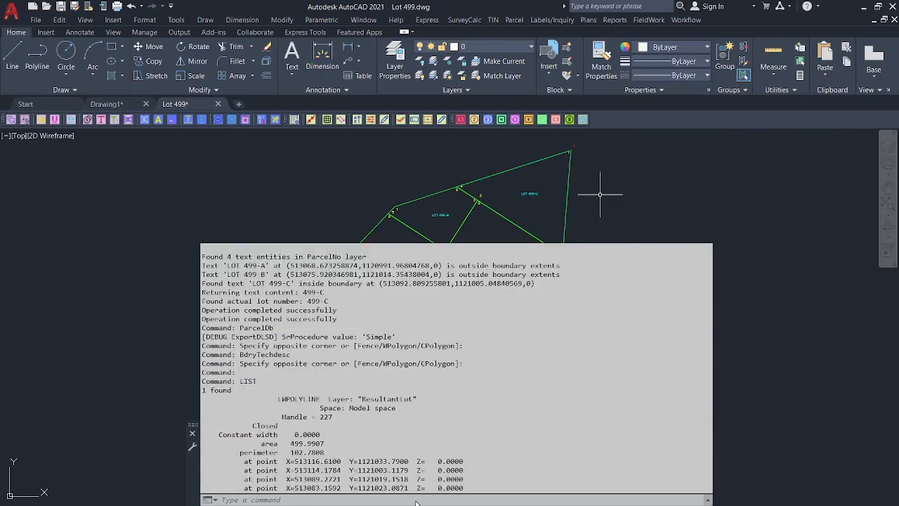
{"action": "left_click_drag", "start_coordinate": [406, 486], "coordinate": [263, 461]}
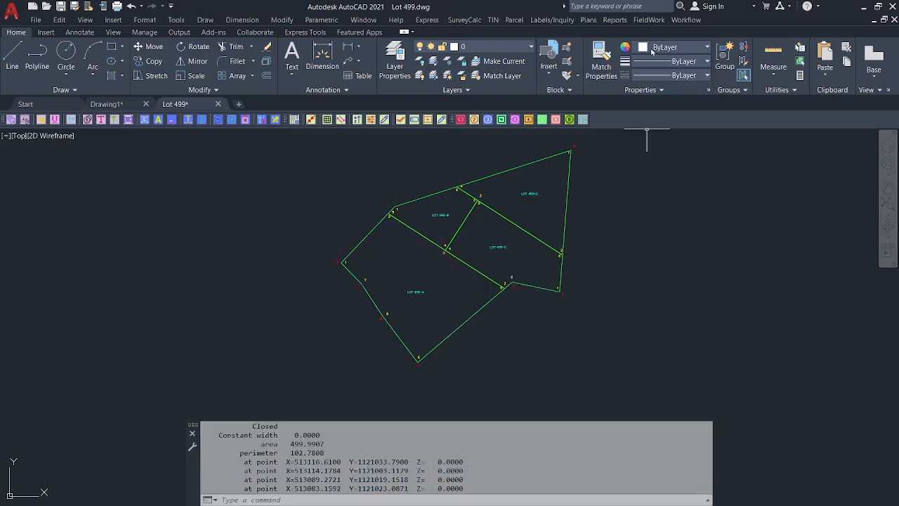
{"action": "left_click", "coordinate": [683, 21]}
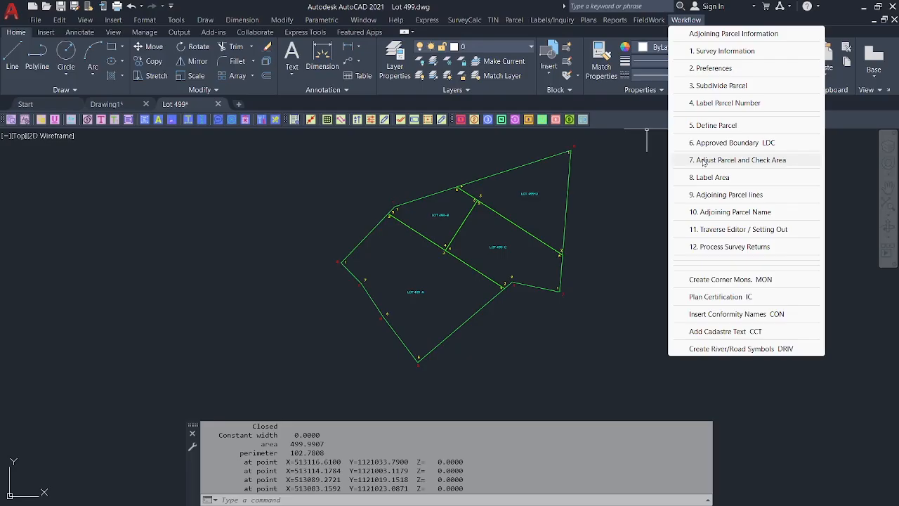
Run 7. Adjust Parcel and Check Area, confirm ResultantLot equals MotherLot 2,260 with zero difference, then close.
{"action": "left_click", "coordinate": [703, 161]}
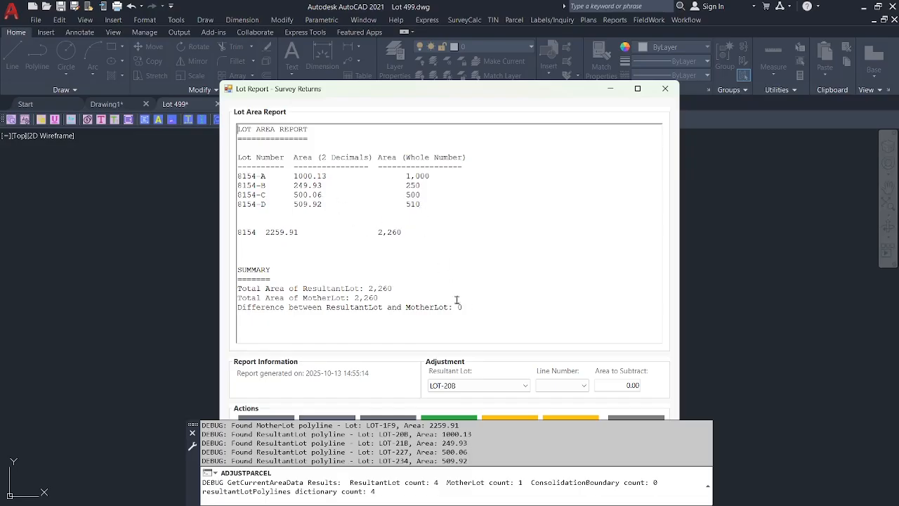
{"action": "left_click_drag", "start_coordinate": [464, 307], "coordinate": [449, 306]}
{"action": "left_click_drag", "start_coordinate": [480, 94], "coordinate": [465, 71]}
{"action": "left_click", "coordinate": [444, 284]}
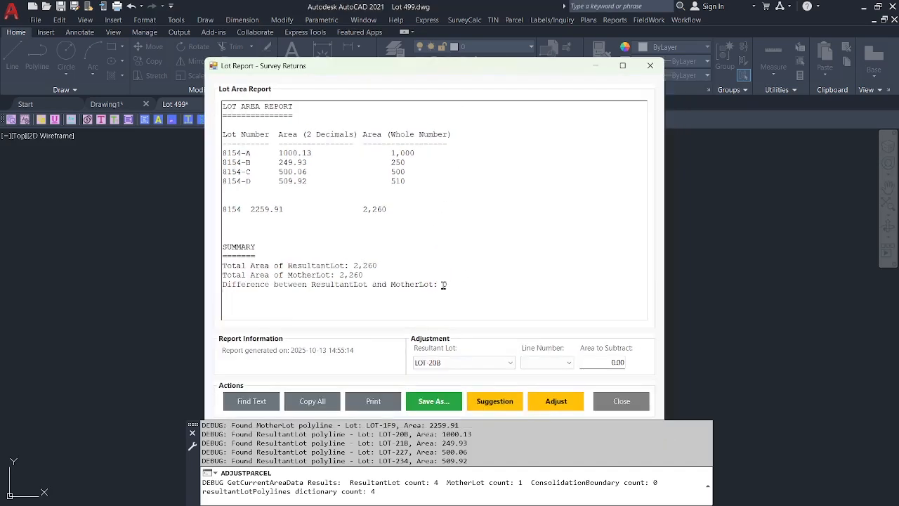
{"action": "double_click", "coordinate": [331, 266]}
{"action": "double_click", "coordinate": [314, 274]}
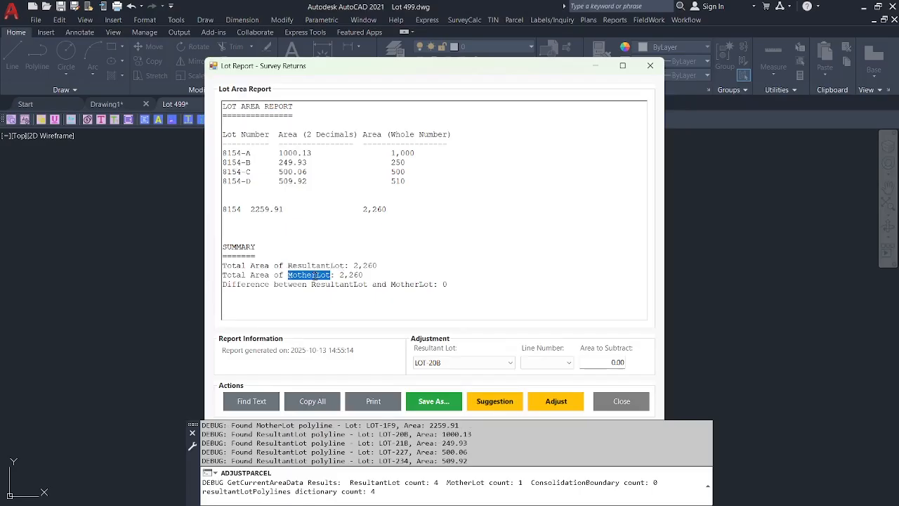
{"action": "double_click", "coordinate": [446, 284]}
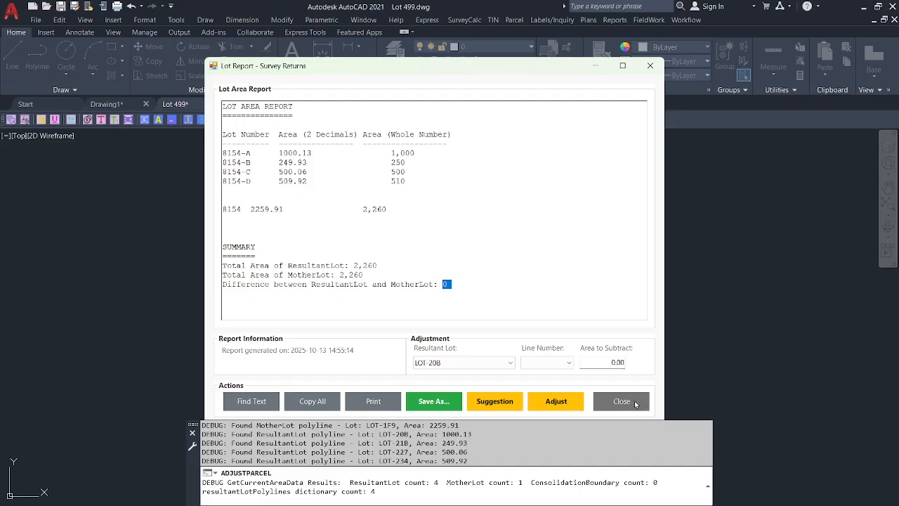
{"action": "left_click", "coordinate": [635, 404]}
{"action": "left_click", "coordinate": [685, 21]}
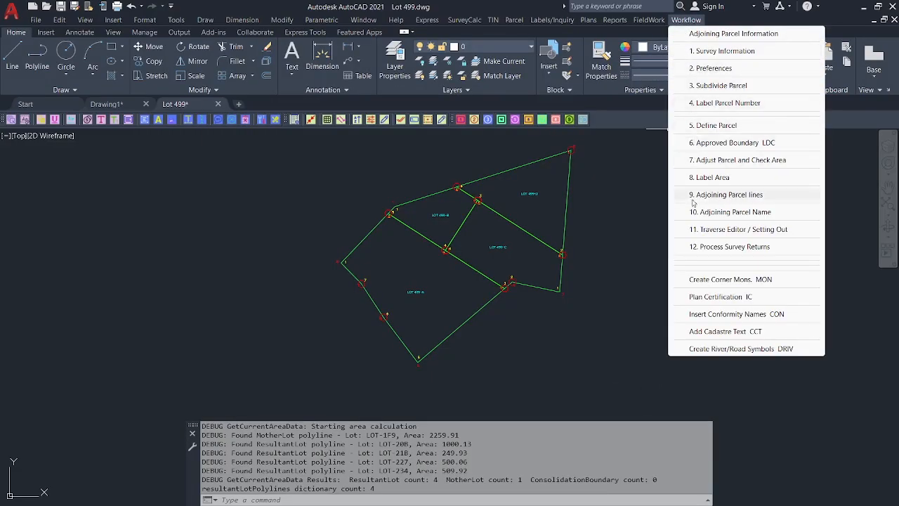
Run the EO erase command and pan to show the whole lot layout.
{"action": "left_click", "coordinate": [623, 211]}
{"action": "left_click", "coordinate": [604, 193]}
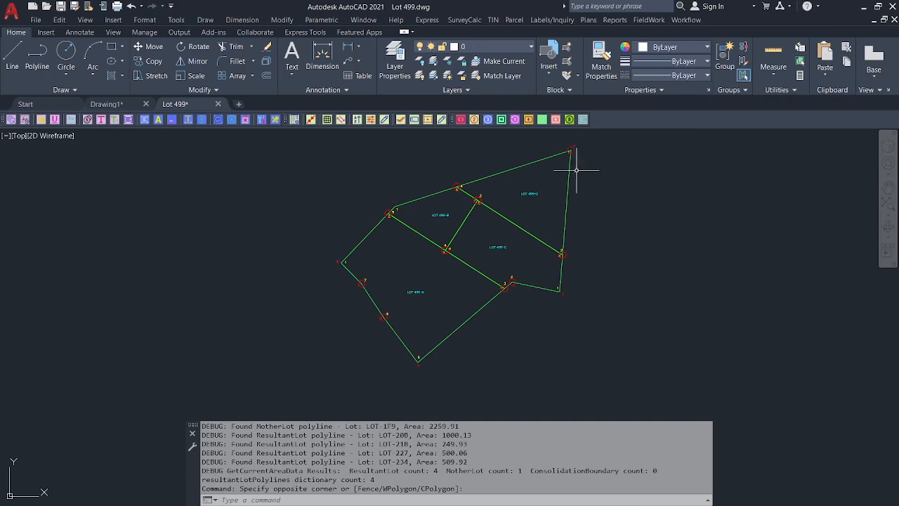
{"action": "type", "text": "EO"}
{"action": "key", "text": "Return"}
{"action": "scroll", "coordinate": [574, 149], "scroll_direction": "up", "scroll_amount": 4}
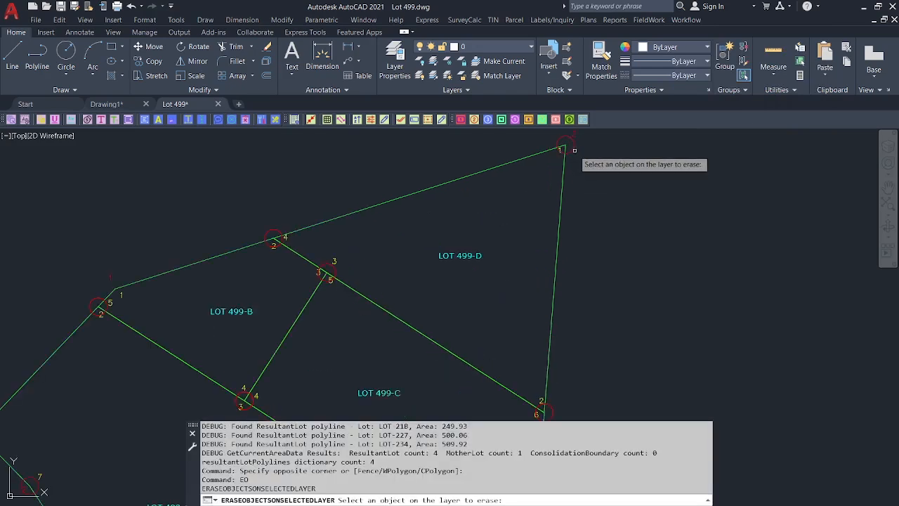
{"action": "scroll", "coordinate": [572, 160], "scroll_direction": "down", "scroll_amount": 5}
{"action": "middle_click_drag", "start_coordinate": [576, 176], "coordinate": [543, 201]}
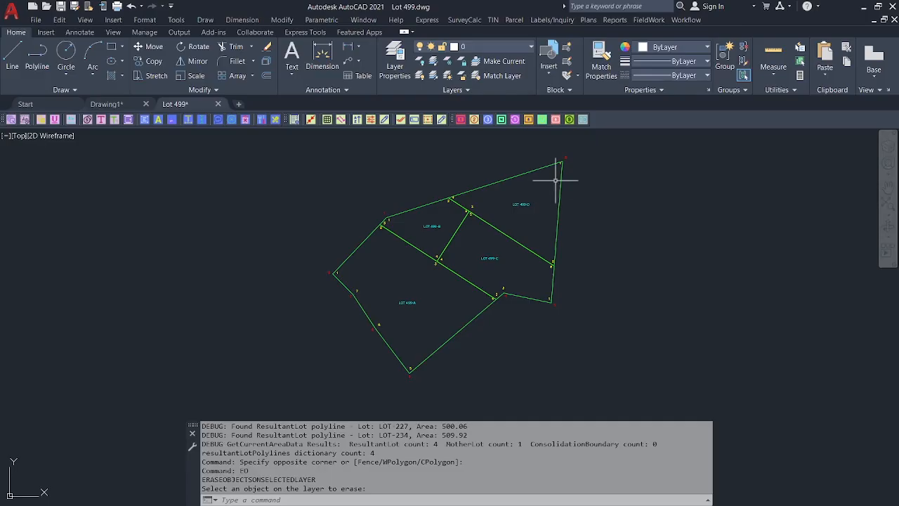
LIST the Lot 499-D boundary: area 500.0563, perimeter 102.7781.
{"action": "left_click", "coordinate": [561, 180]}
{"action": "type", "text": "li"}
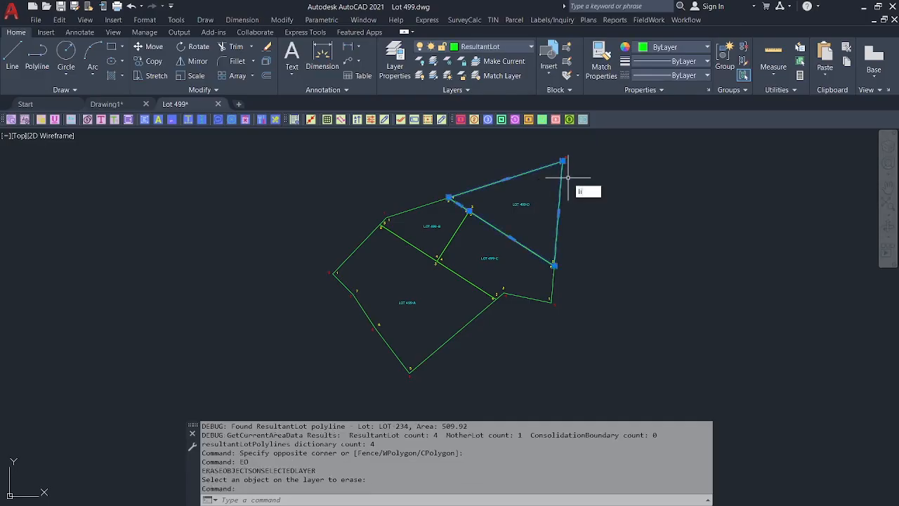
{"action": "type", "text": "st"}
{"action": "key", "text": "Return"}
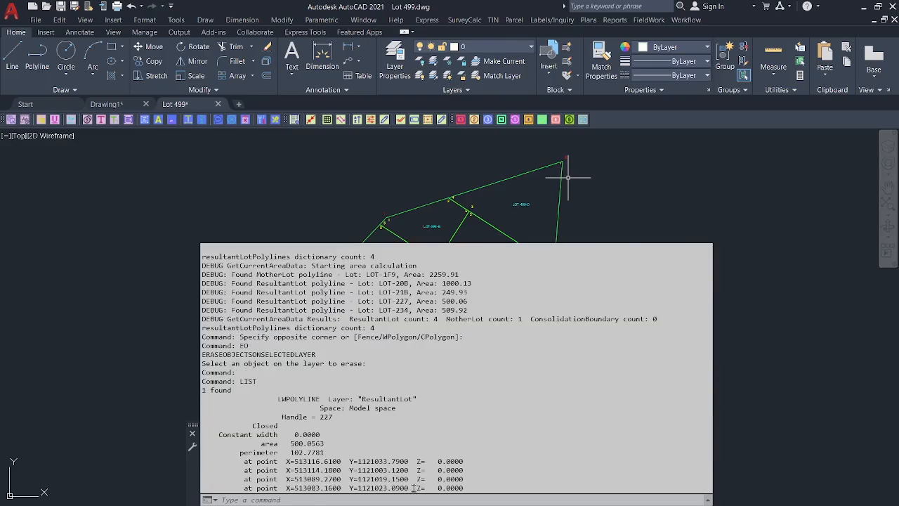
{"action": "left_click_drag", "start_coordinate": [414, 487], "coordinate": [281, 458]}
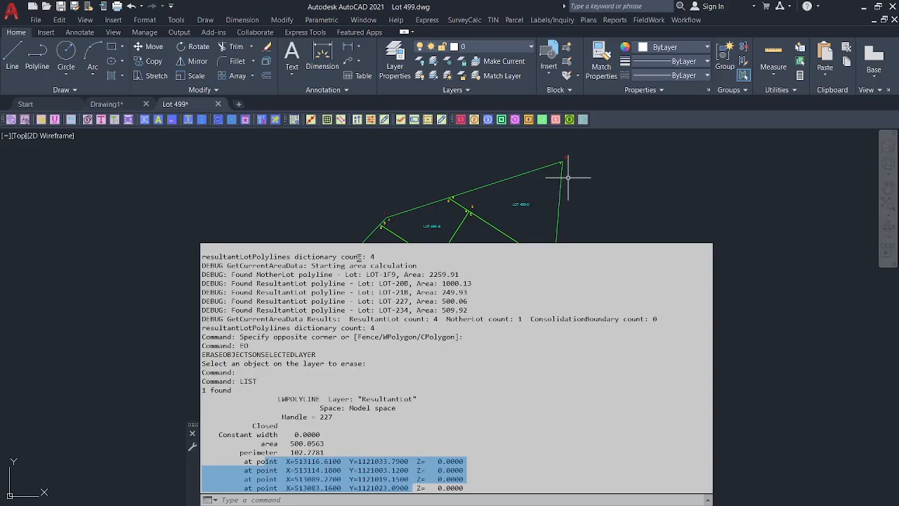
{"action": "left_click", "coordinate": [366, 171]}
{"action": "middle_click_drag", "start_coordinate": [378, 221], "coordinate": [364, 230]}
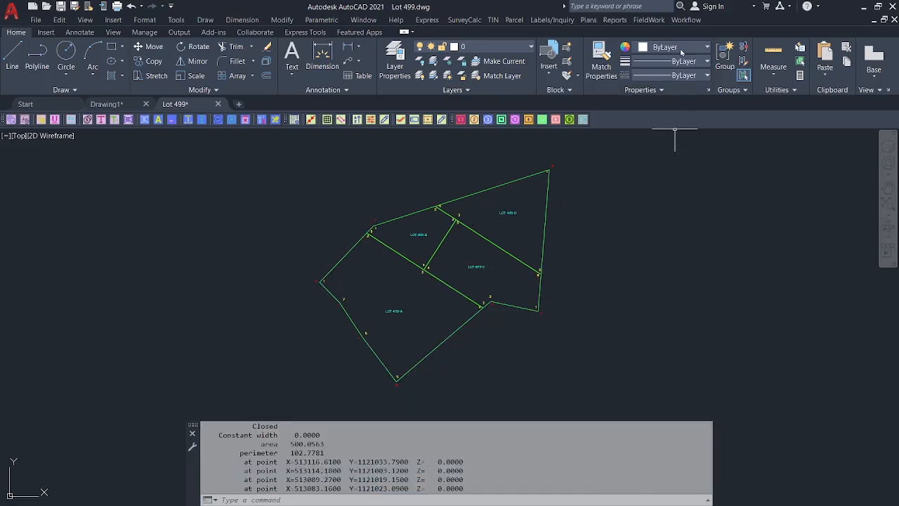
{"action": "left_click", "coordinate": [686, 19]}
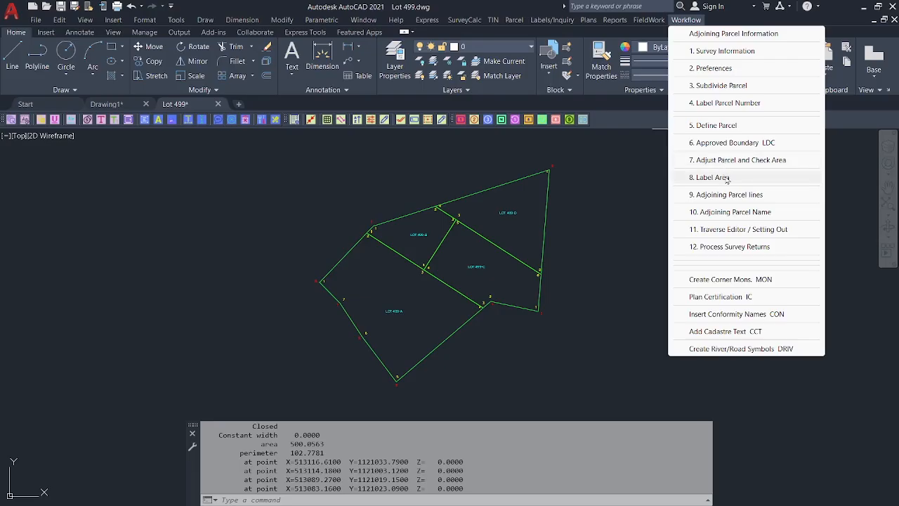
Label the lot areas with 8. Label Area set to Resultant / Auto: 1,000, 250, 510 and 500 Sq.m.
{"action": "left_click", "coordinate": [727, 178]}
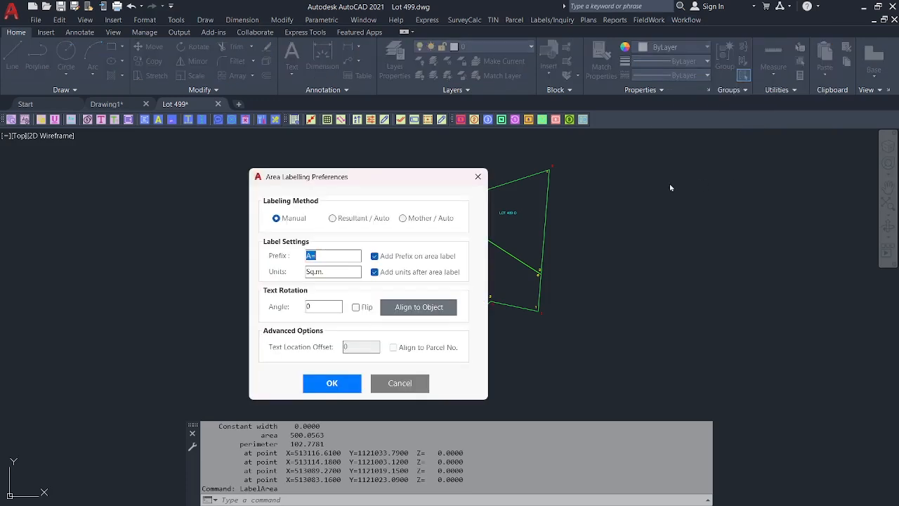
{"action": "left_click", "coordinate": [333, 219]}
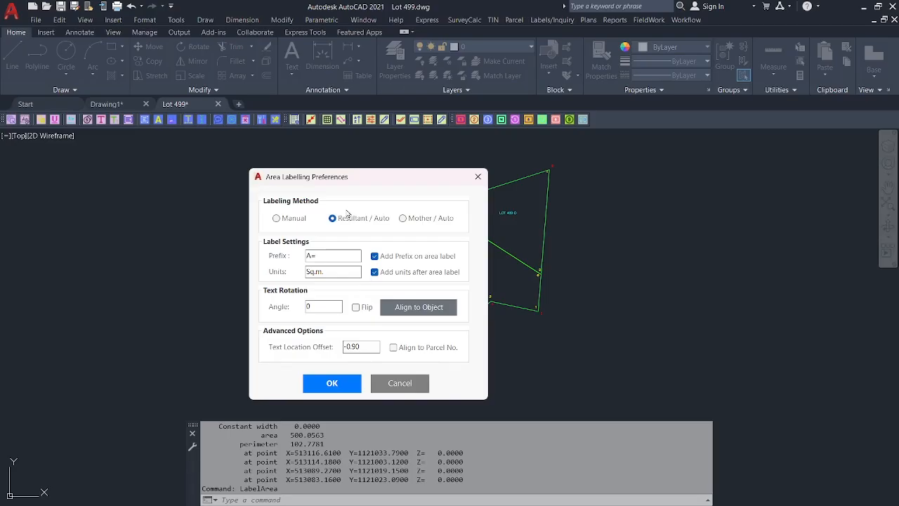
{"action": "left_click", "coordinate": [331, 383]}
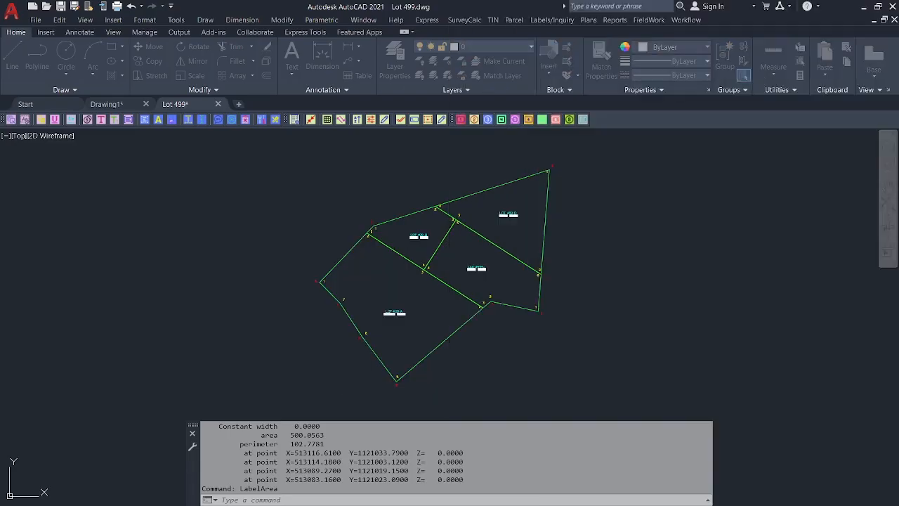
{"action": "scroll", "coordinate": [465, 311], "scroll_direction": "up", "scroll_amount": 5}
{"action": "scroll", "coordinate": [485, 242], "scroll_direction": "down", "scroll_amount": 4}
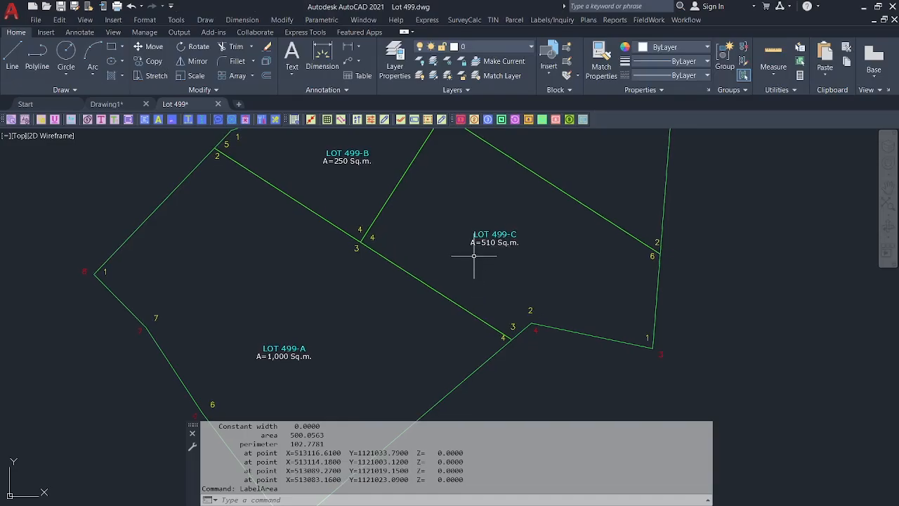
{"action": "scroll", "coordinate": [438, 255], "scroll_direction": "up", "scroll_amount": 2}
{"action": "mouse_move", "coordinate": [470, 193]}
{"action": "middle_mouse_down"}
{"action": "mouse_move", "coordinate": [445, 216]}
{"action": "mouse_move", "coordinate": [442, 205]}
{"action": "middle_mouse_up"}
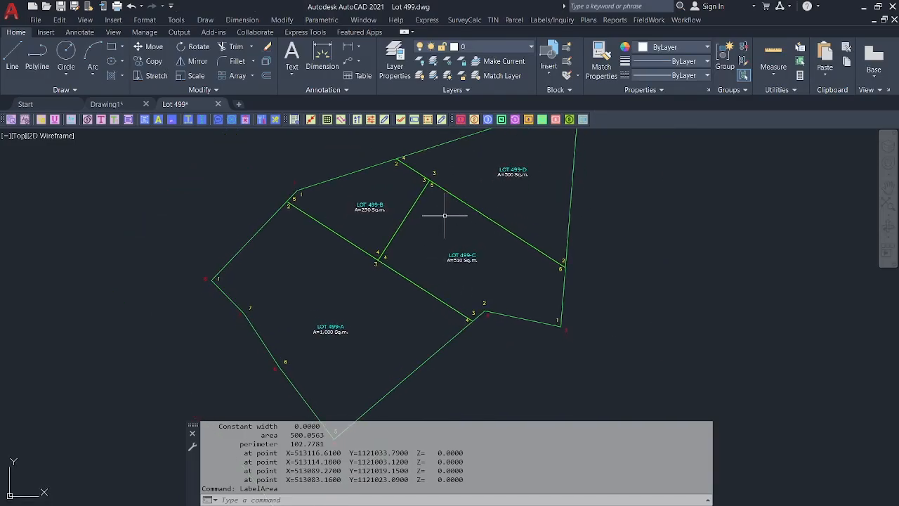
Start 9. Adjoining Parcel lines and restore AutoCAD from full-screen.
{"action": "left_click", "coordinate": [686, 20]}
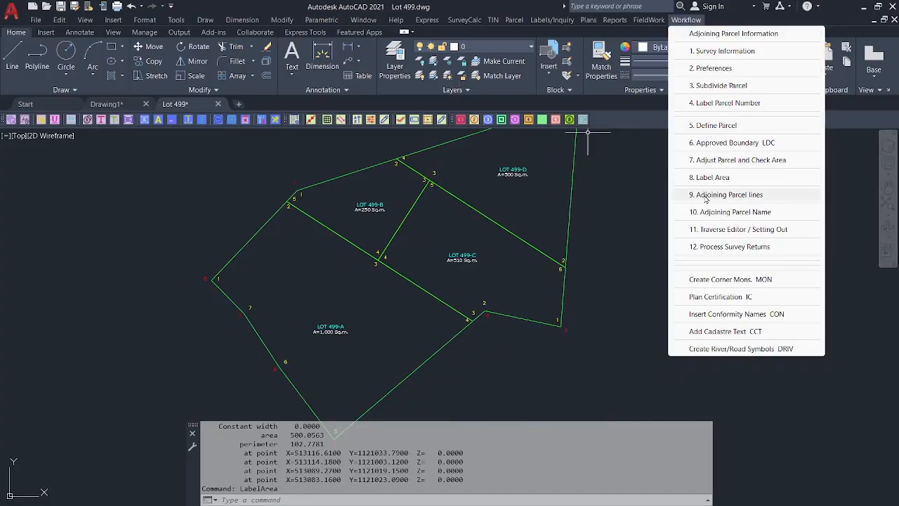
{"action": "left_click", "coordinate": [740, 199]}
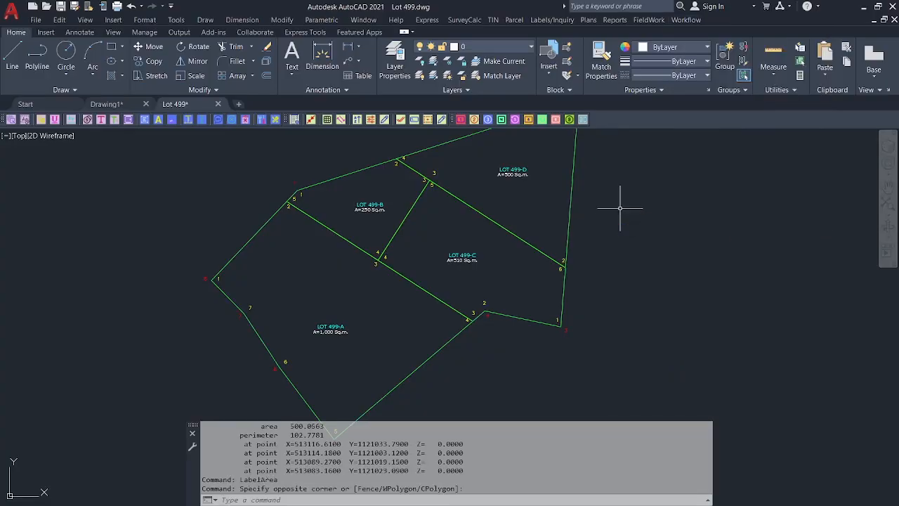
{"action": "left_click", "coordinate": [876, 7]}
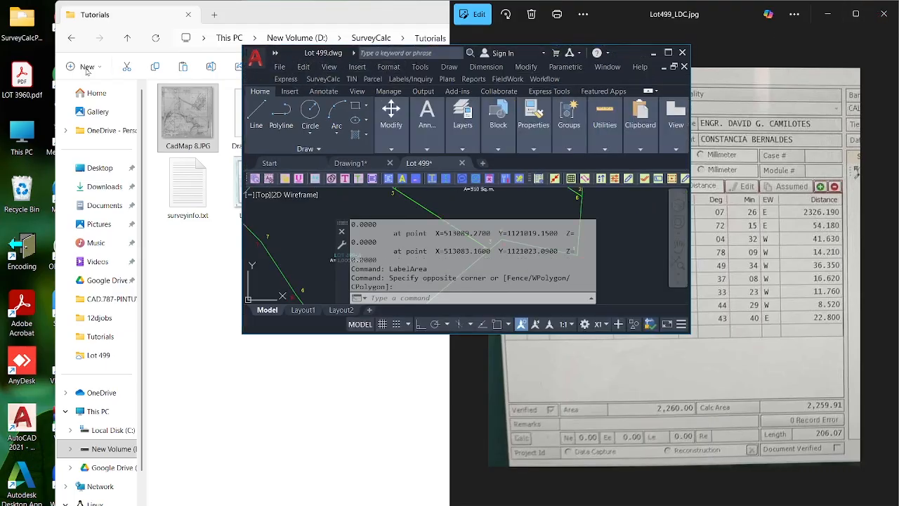
Snap AutoCAD to the left half and bring Photos back to CadMap 8.JPG.
{"action": "left_click_drag", "start_coordinate": [256, 78], "coordinate": [0, 107]}
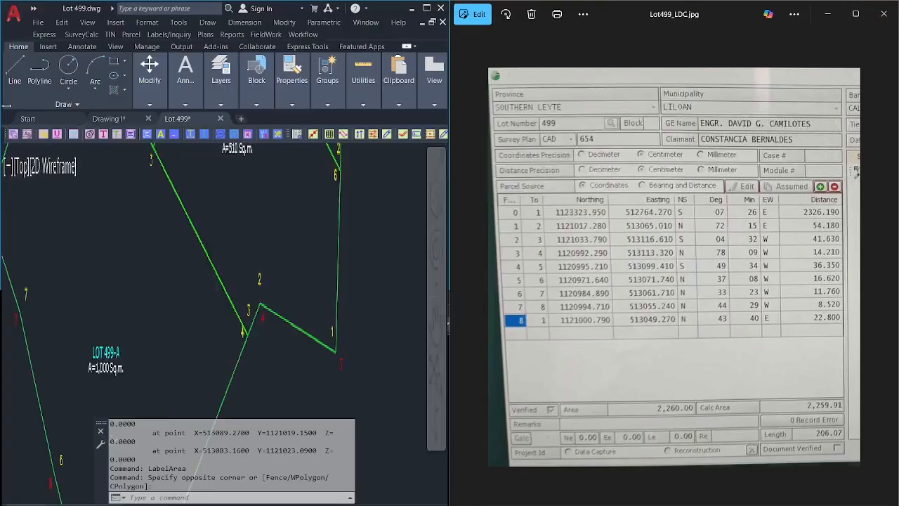
{"action": "left_click", "coordinate": [885, 270]}
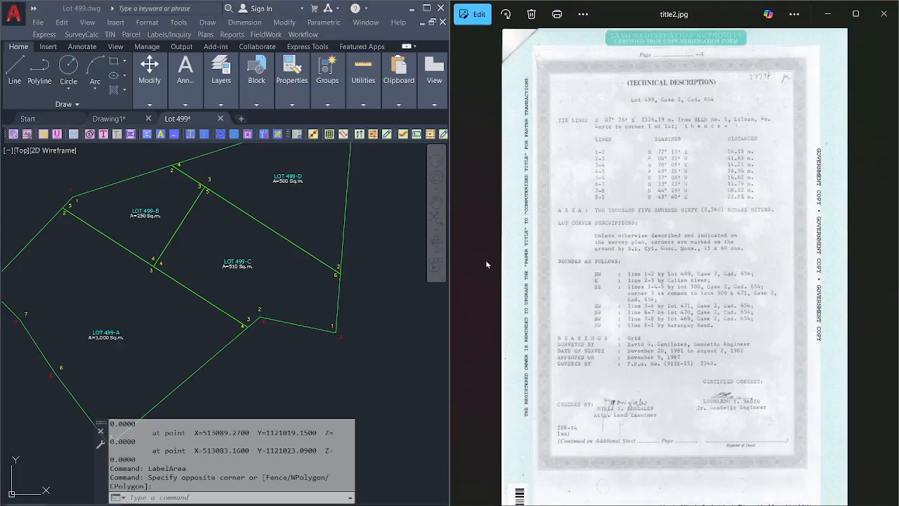
{"action": "left_click", "coordinate": [462, 267]}
{"action": "left_click", "coordinate": [462, 268]}
{"action": "left_click", "coordinate": [462, 269]}
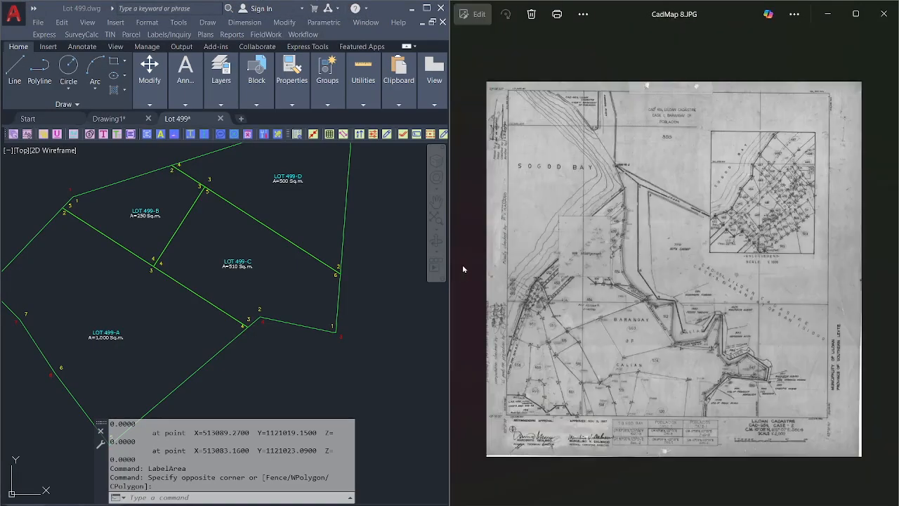
Recenter the Lot 499 drawing in the AutoCAD window.
{"action": "scroll", "coordinate": [463, 268], "scroll_direction": "up", "scroll_amount": 1}
{"action": "left_click", "coordinate": [365, 227]}
{"action": "scroll", "coordinate": [304, 208], "scroll_direction": "down", "scroll_amount": 2}
{"action": "middle_click_drag", "start_coordinate": [305, 207], "coordinate": [306, 256]}
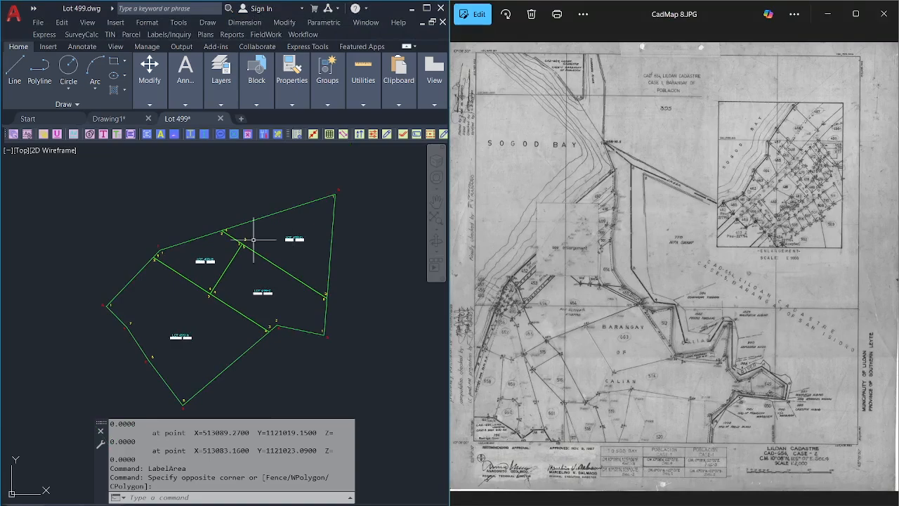
{"action": "scroll", "coordinate": [154, 230], "scroll_direction": "up", "scroll_amount": 4}
{"action": "middle_click_drag", "start_coordinate": [192, 257], "coordinate": [180, 241]}
Zoom and pan the cadastral map onto the lot 499 area.
{"action": "scroll", "coordinate": [777, 188], "scroll_direction": "up", "scroll_amount": 4}
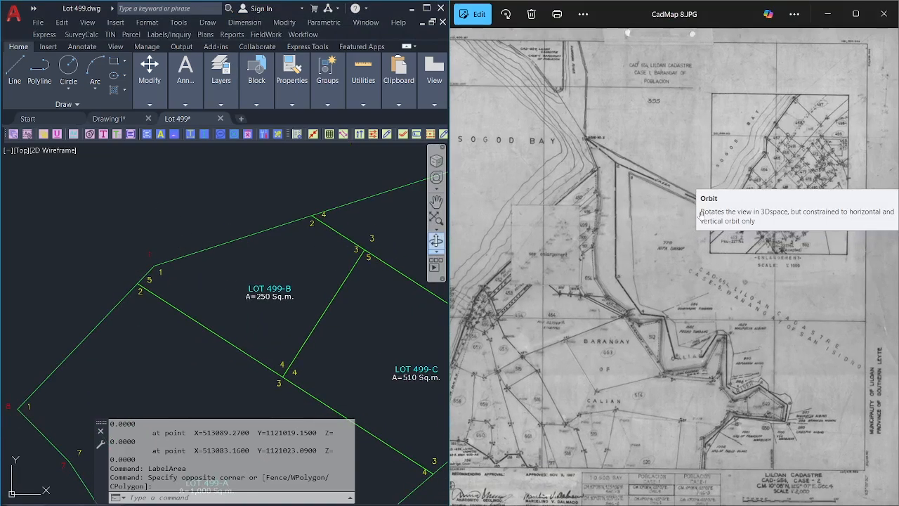
{"action": "scroll", "coordinate": [818, 151], "scroll_direction": "up", "scroll_amount": 4}
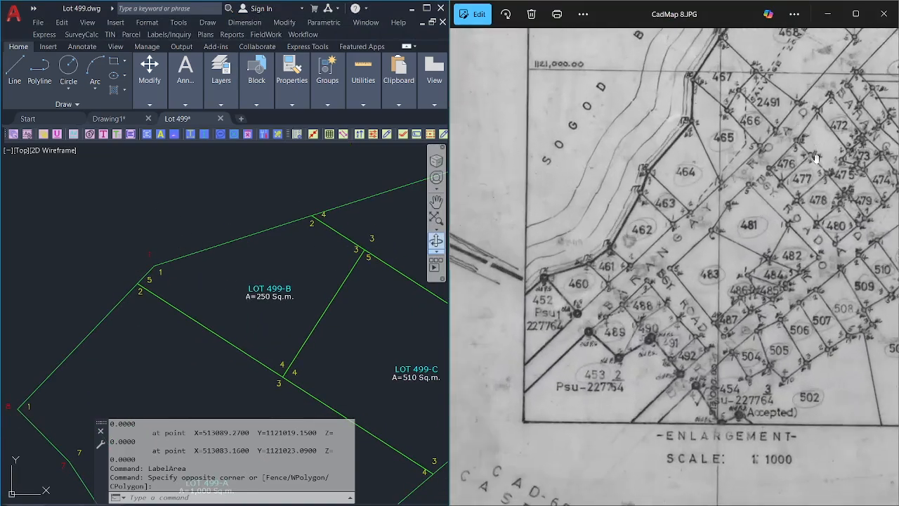
{"action": "left_click_drag", "start_coordinate": [817, 153], "coordinate": [550, 330]}
{"action": "scroll", "coordinate": [630, 254], "scroll_direction": "up", "scroll_amount": 1}
{"action": "left_click_drag", "start_coordinate": [652, 263], "coordinate": [722, 225]}
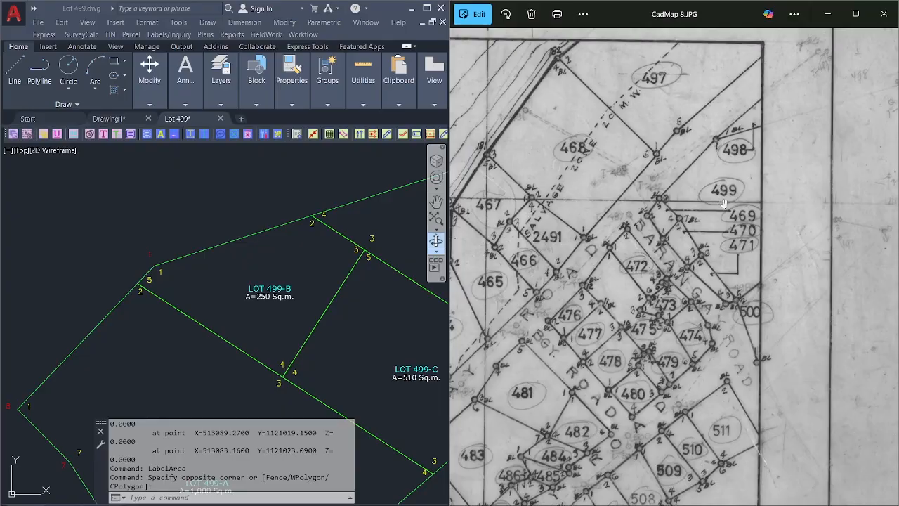
{"action": "scroll", "coordinate": [734, 157], "scroll_direction": "up", "scroll_amount": 1}
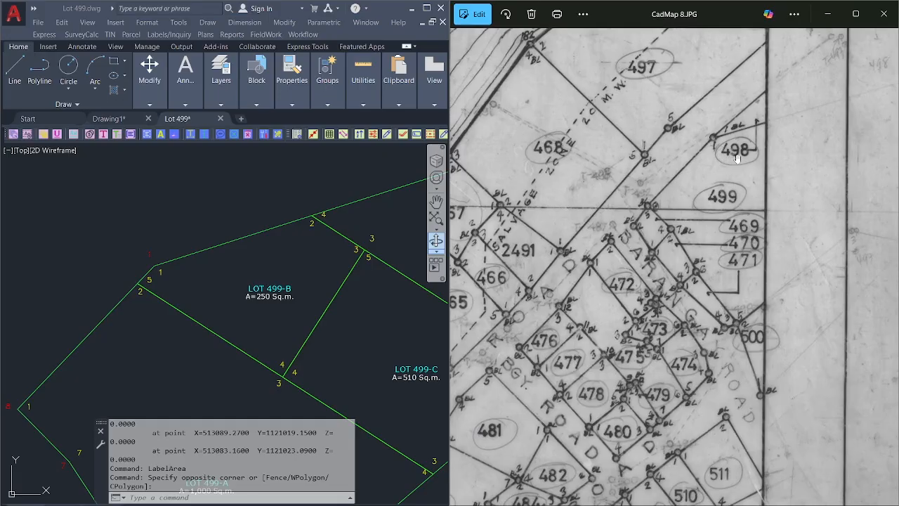
{"action": "scroll", "coordinate": [235, 189], "scroll_direction": "down", "scroll_amount": 2}
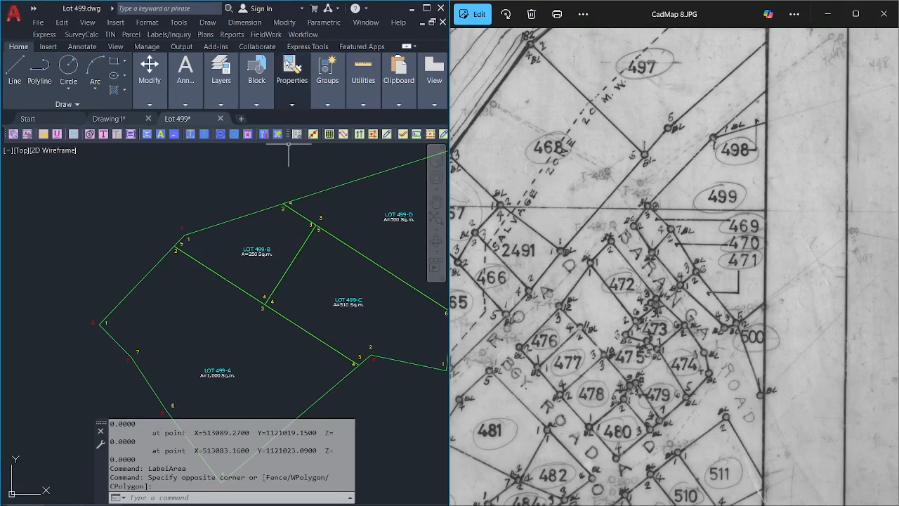
Draw a dashed adjoining-parcel line outward from Lot 499's northwest corner beside LOT 499-B.
{"action": "left_click", "coordinate": [303, 34]}
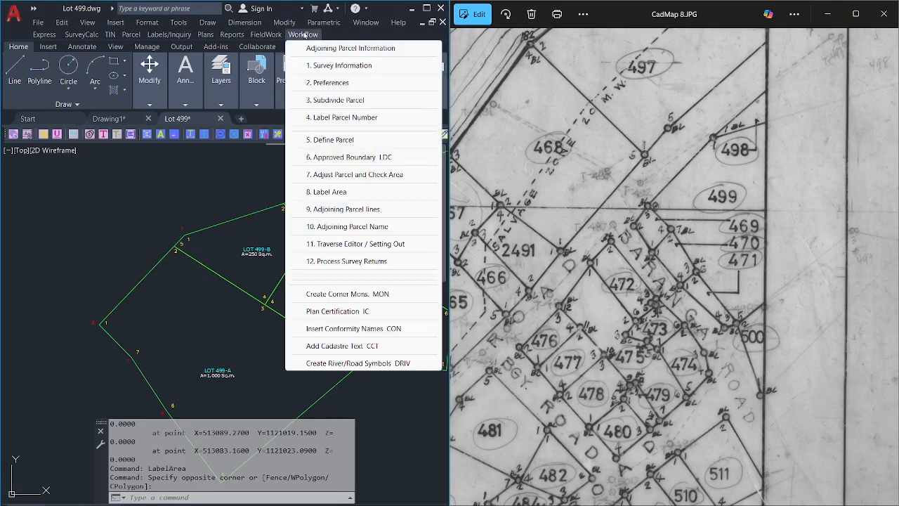
{"action": "left_click", "coordinate": [335, 210]}
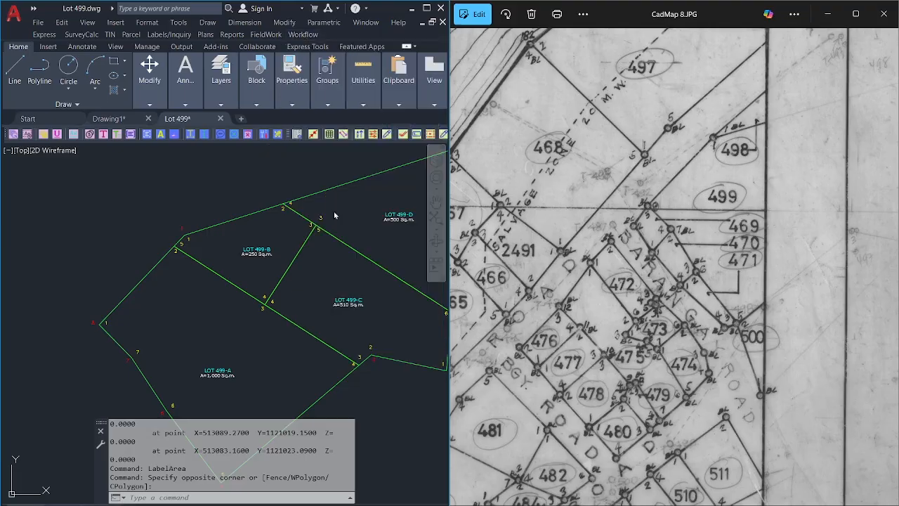
{"action": "left_click", "coordinate": [181, 242]}
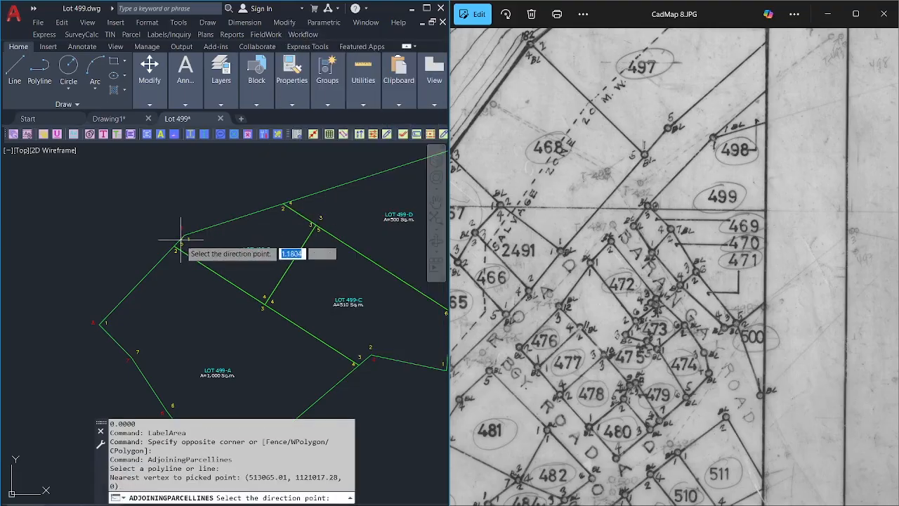
{"action": "left_click", "coordinate": [237, 193]}
{"action": "scroll", "coordinate": [209, 204], "scroll_direction": "down", "scroll_amount": 2}
{"action": "scroll", "coordinate": [211, 203], "scroll_direction": "up", "scroll_amount": 4}
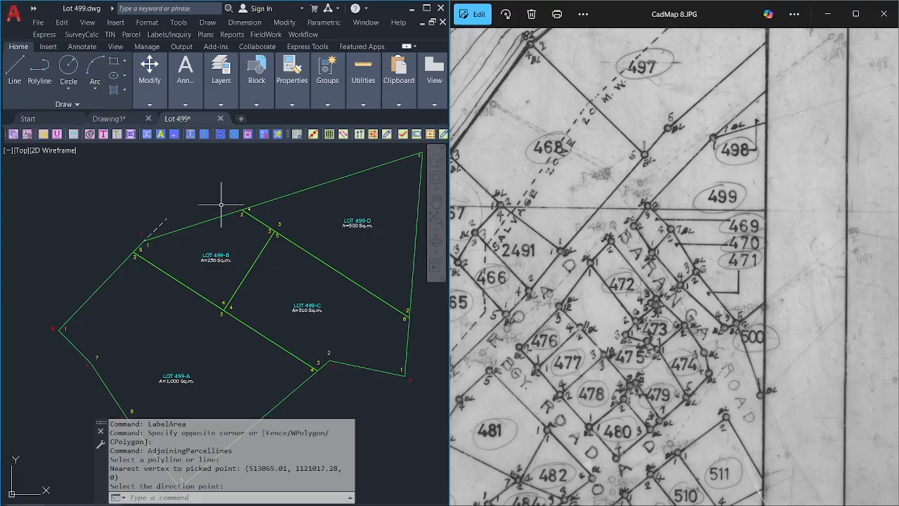
{"action": "scroll", "coordinate": [645, 208], "scroll_direction": "down", "scroll_amount": 2}
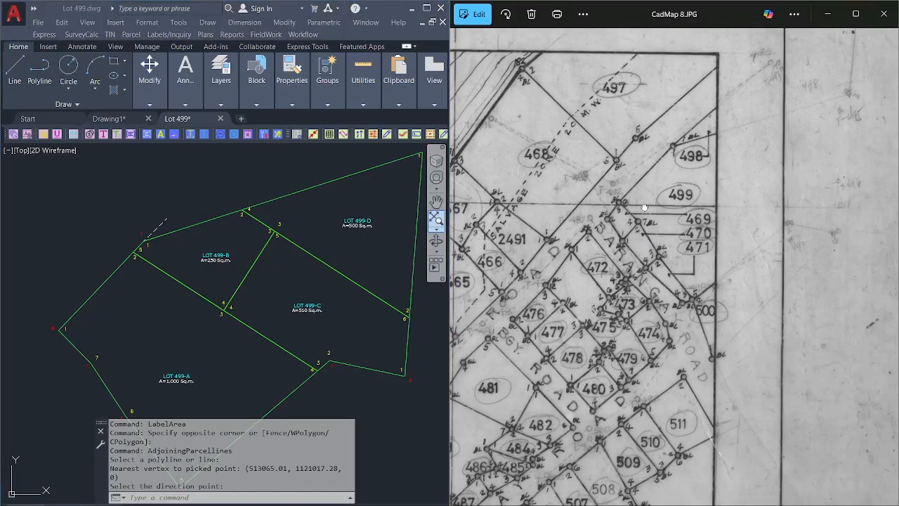
{"action": "scroll", "coordinate": [644, 207], "scroll_direction": "down", "scroll_amount": 3}
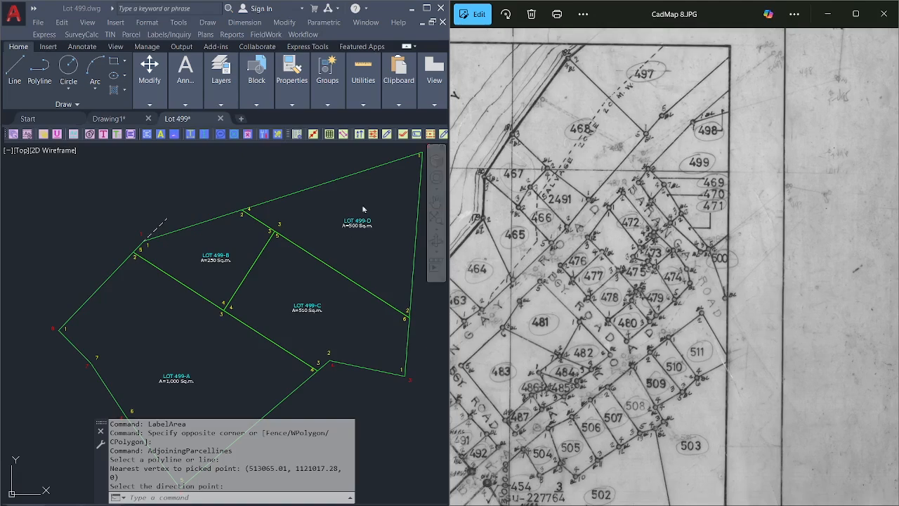
Center the cadastral map on lots 497 to 501 and shift the Lot 499 drawing left.
{"action": "left_click_drag", "start_coordinate": [598, 241], "coordinate": [761, 143]}
{"action": "scroll", "coordinate": [596, 241], "scroll_direction": "down", "scroll_amount": 2}
{"action": "scroll", "coordinate": [638, 215], "scroll_direction": "down", "scroll_amount": 2}
{"action": "scroll", "coordinate": [590, 204], "scroll_direction": "up", "scroll_amount": 5}
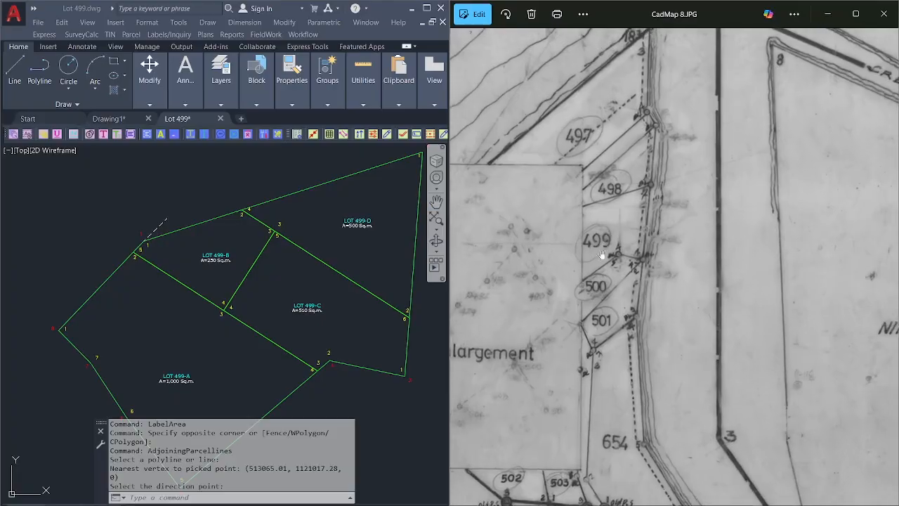
{"action": "left_click_drag", "start_coordinate": [663, 186], "coordinate": [648, 211]}
{"action": "scroll", "coordinate": [648, 163], "scroll_direction": "up", "scroll_amount": 1}
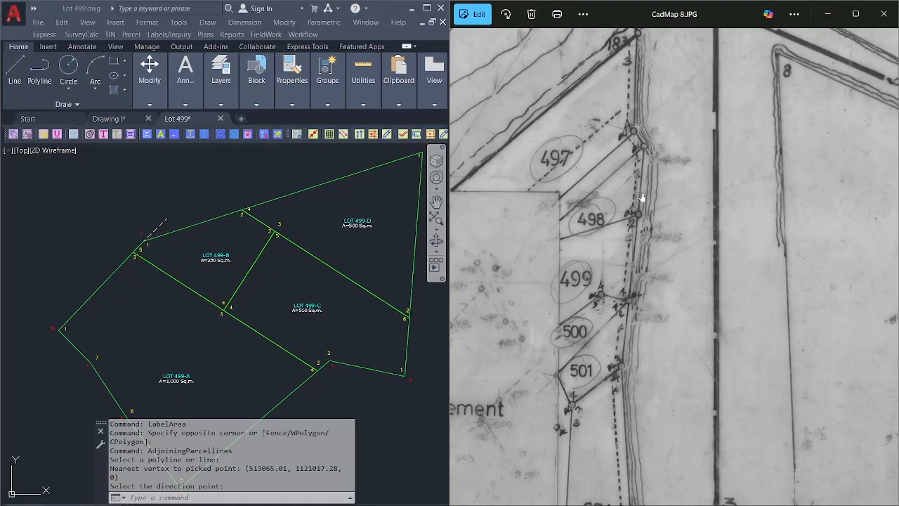
{"action": "scroll", "coordinate": [631, 216], "scroll_direction": "up", "scroll_amount": 1}
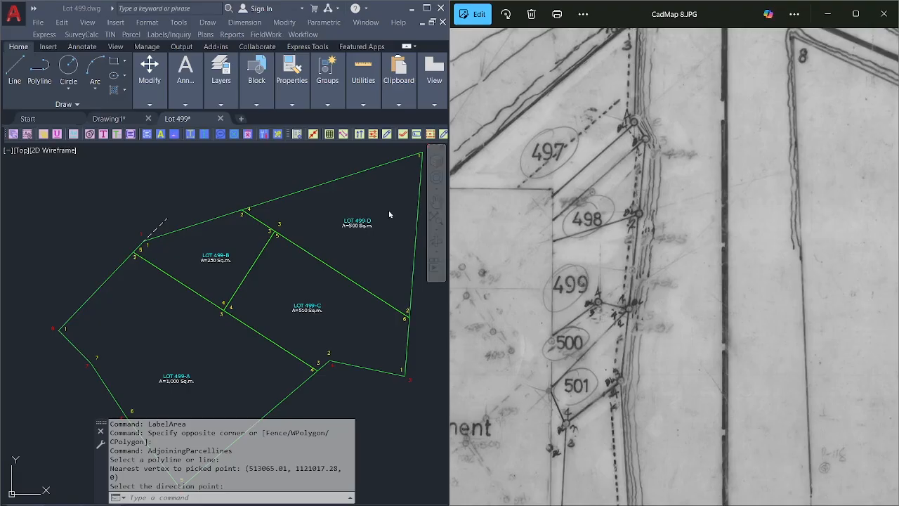
{"action": "middle_click_drag", "start_coordinate": [388, 210], "coordinate": [329, 232]}
Add adjoining-parcel lines north from Lot 499's northeast corner and south from its east corner.
{"action": "left_click", "coordinate": [266, 34]}
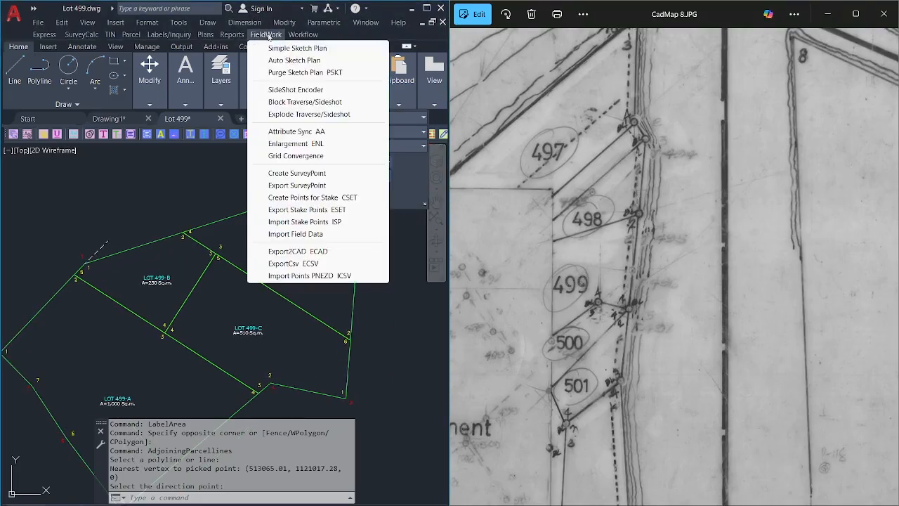
{"action": "left_click", "coordinate": [296, 33]}
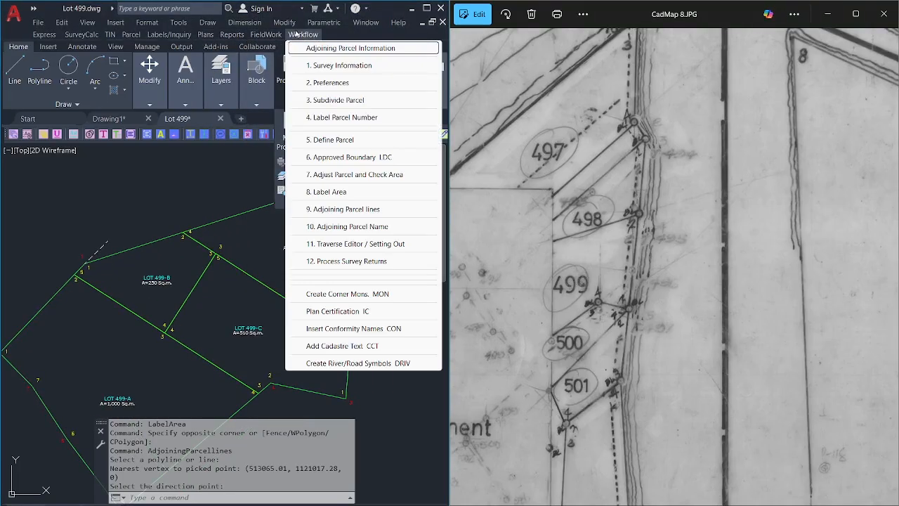
{"action": "left_click", "coordinate": [343, 208]}
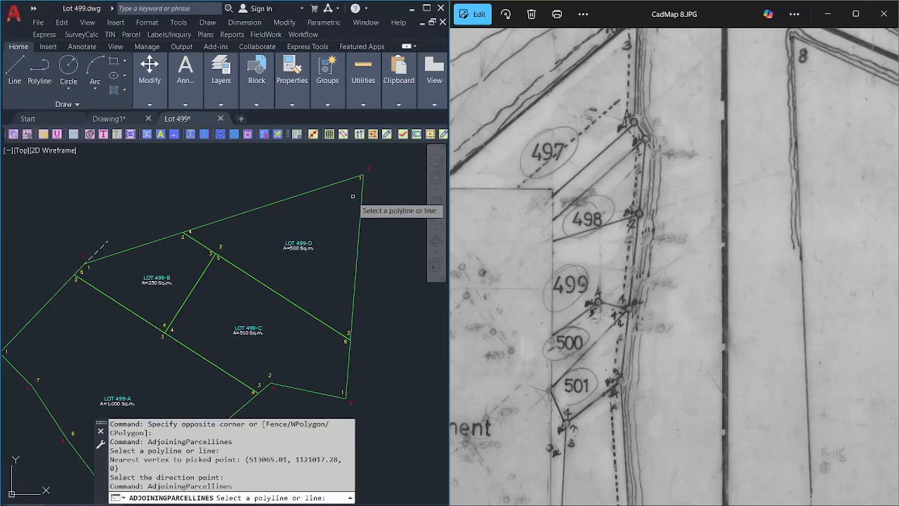
{"action": "left_click", "coordinate": [358, 198]}
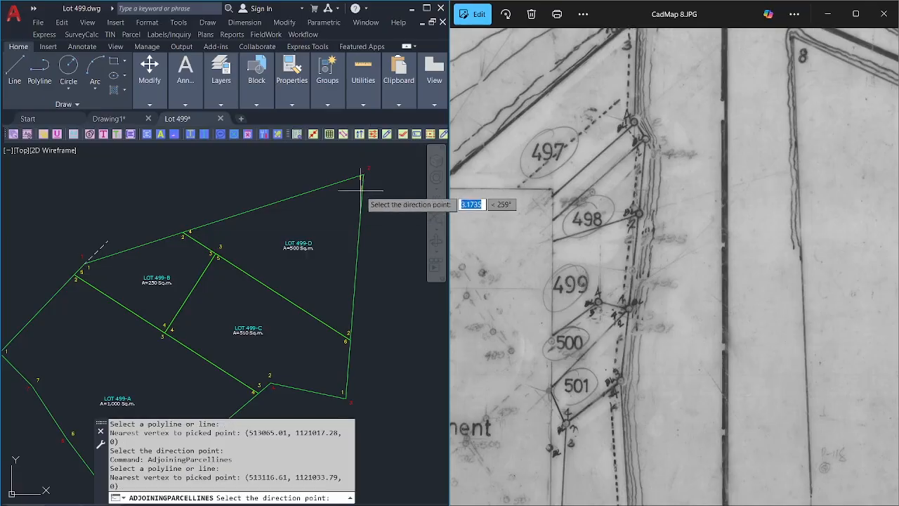
{"action": "left_click", "coordinate": [367, 149]}
{"action": "scroll", "coordinate": [367, 182], "scroll_direction": "down", "scroll_amount": 3}
{"action": "middle_click_drag", "start_coordinate": [367, 183], "coordinate": [360, 149]}
{"action": "right_click", "coordinate": [371, 202]}
{"action": "left_click", "coordinate": [399, 210]}
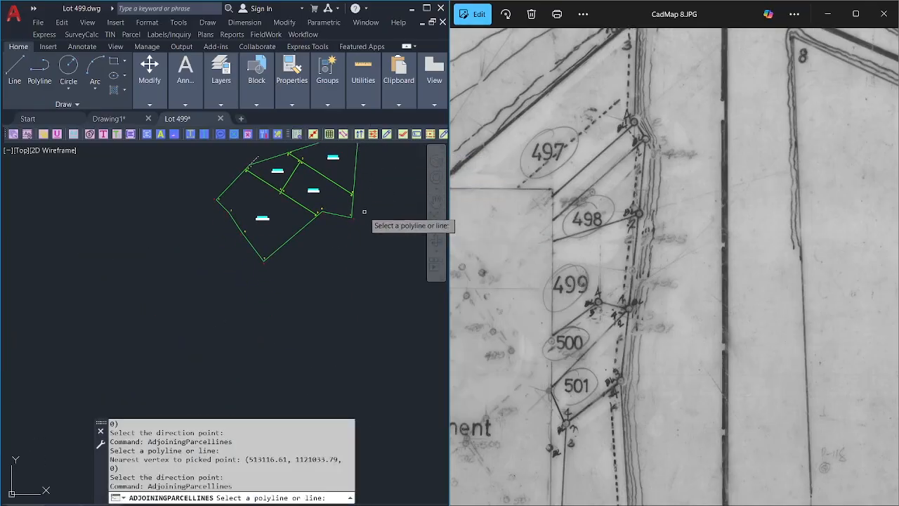
{"action": "scroll", "coordinate": [361, 218], "scroll_direction": "up", "scroll_amount": 2}
{"action": "left_click", "coordinate": [344, 223]}
{"action": "left_click", "coordinate": [341, 242]}
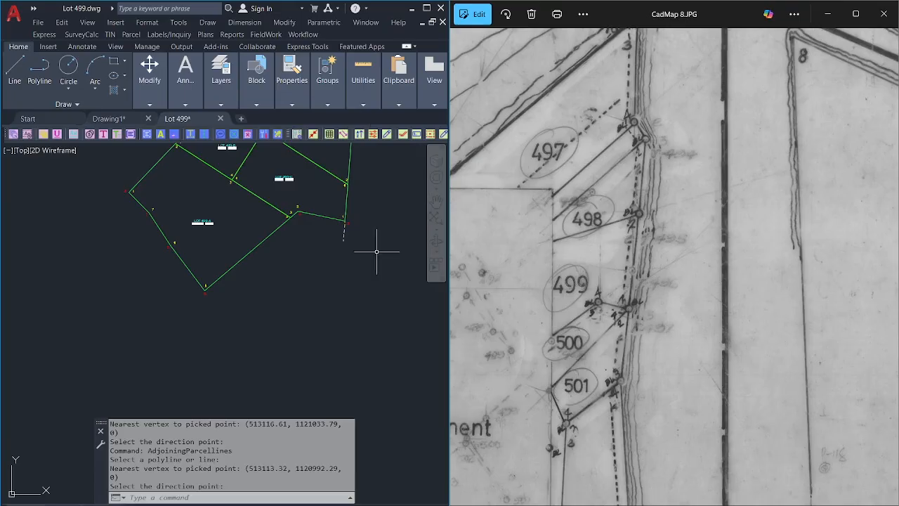
Pan and zoom CadMap 8.JPG to the enlargement inset to check neighbouring lots.
{"action": "left_click_drag", "start_coordinate": [625, 261], "coordinate": [653, 186]}
{"action": "left_click_drag", "start_coordinate": [556, 262], "coordinate": [682, 194]}
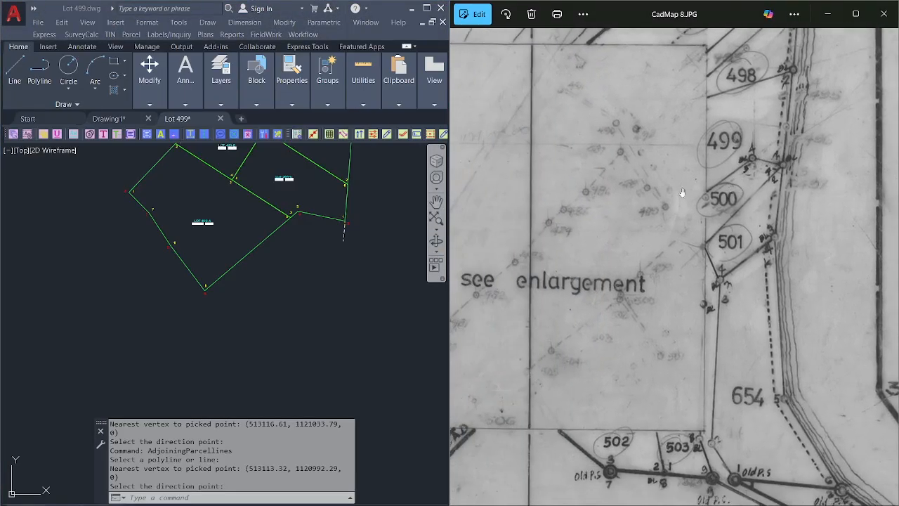
{"action": "scroll", "coordinate": [680, 202], "scroll_direction": "down", "scroll_amount": 1}
{"action": "left_click_drag", "start_coordinate": [885, 195], "coordinate": [517, 319]}
{"action": "scroll", "coordinate": [517, 319], "scroll_direction": "down", "scroll_amount": 4}
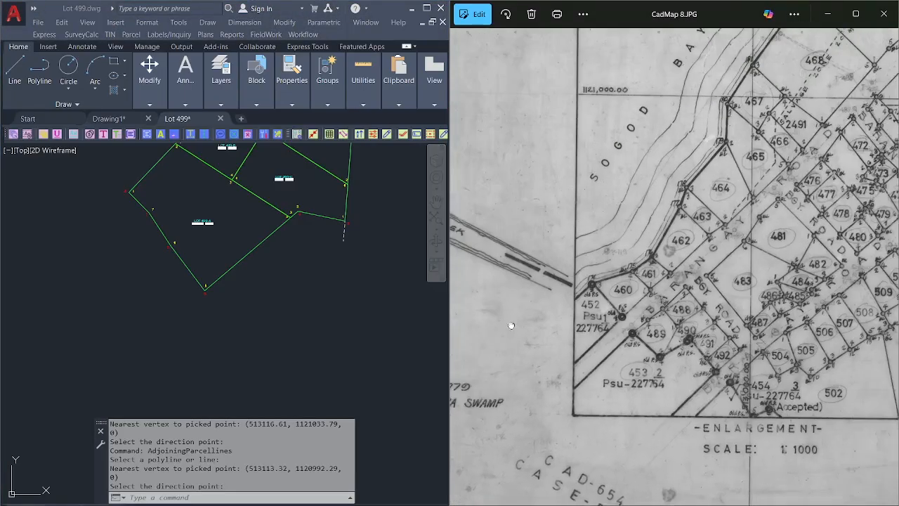
{"action": "scroll", "coordinate": [652, 298], "scroll_direction": "up", "scroll_amount": 2}
{"action": "scroll", "coordinate": [687, 249], "scroll_direction": "up", "scroll_amount": 3}
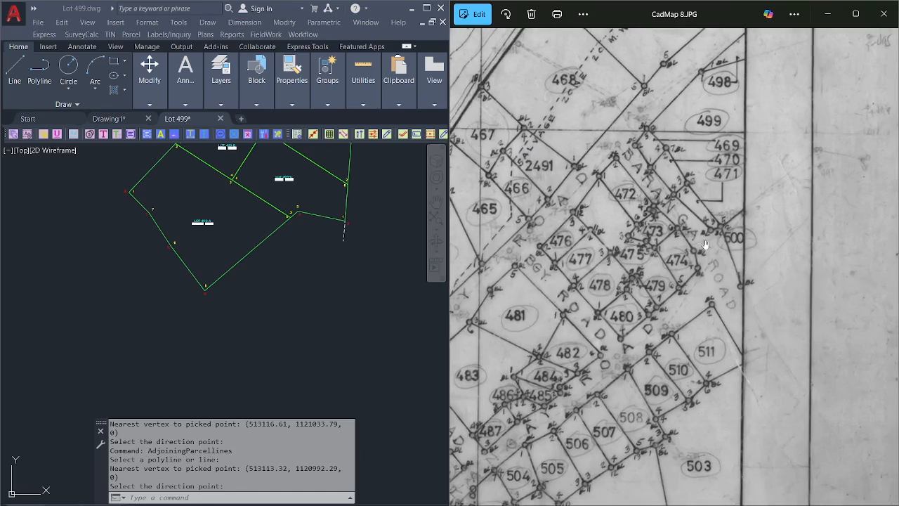
{"action": "scroll", "coordinate": [716, 248], "scroll_direction": "up", "scroll_amount": 1}
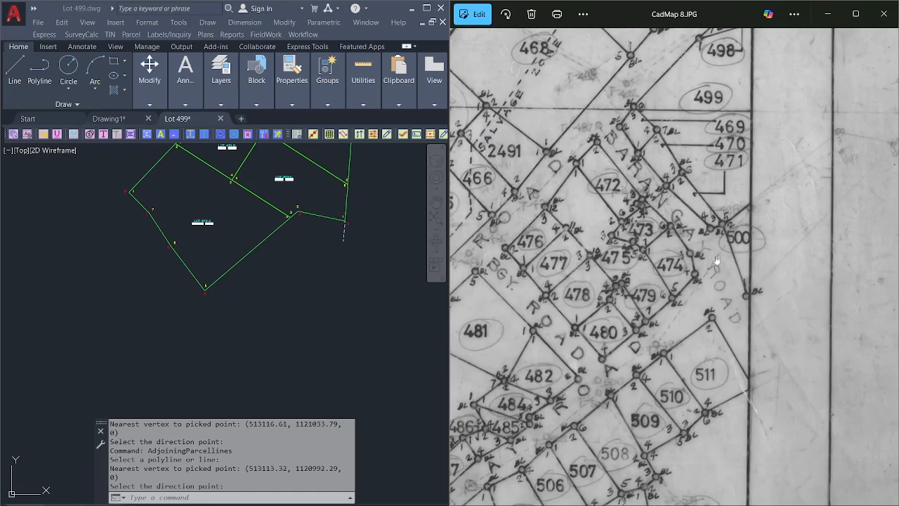
{"action": "left_click", "coordinate": [332, 252]}
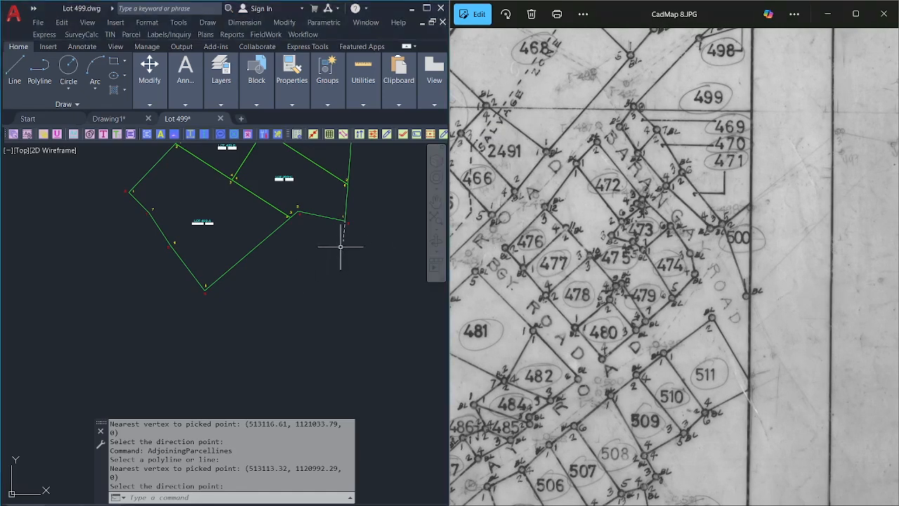
Draw a dashed adjoining-parcel line at Lot 499's south corner, directed outward to the west.
{"action": "left_click", "coordinate": [309, 34]}
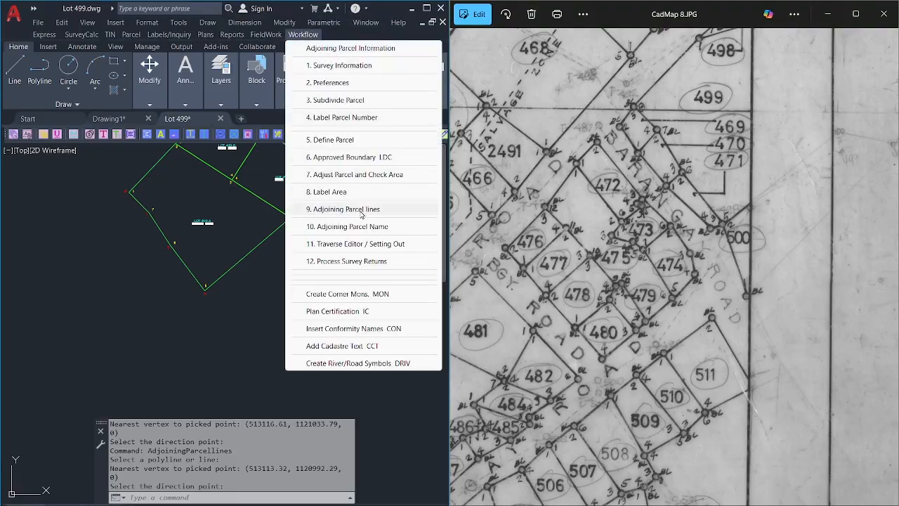
{"action": "left_click", "coordinate": [360, 209]}
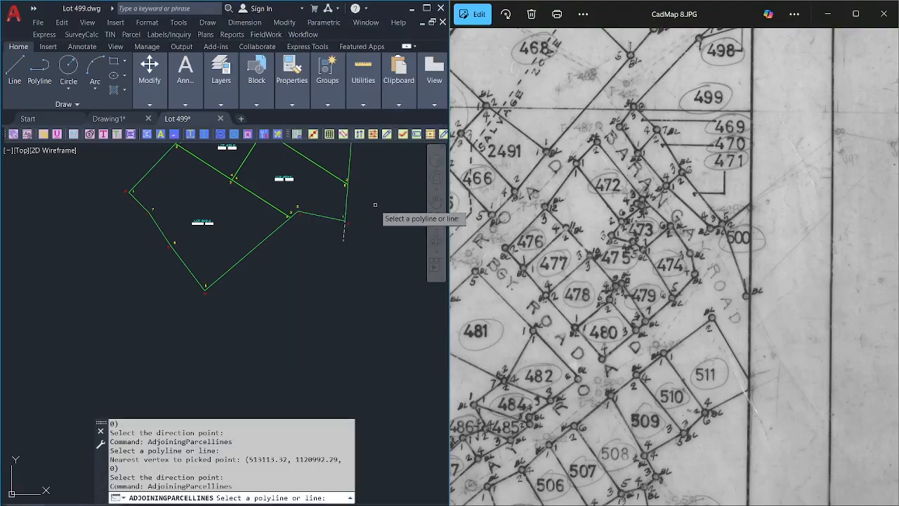
{"action": "left_click", "coordinate": [212, 280]}
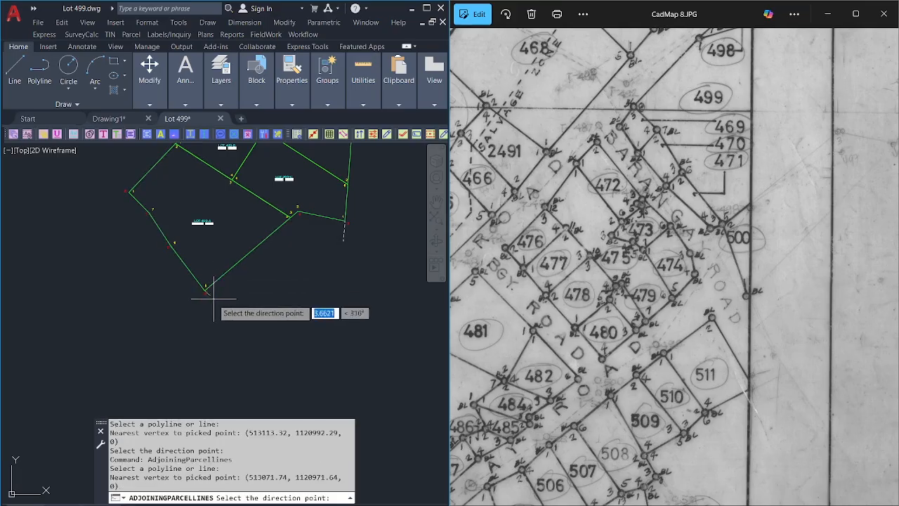
{"action": "right_click", "coordinate": [263, 287]}
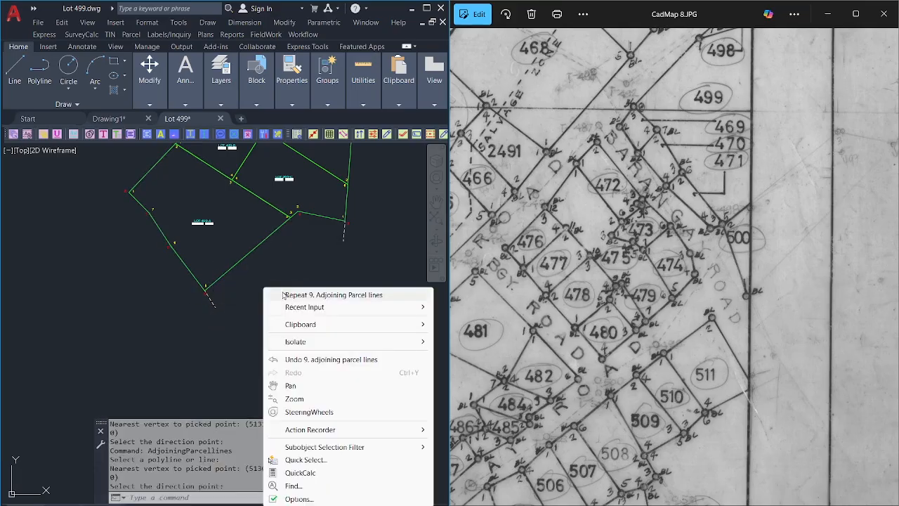
{"action": "left_click", "coordinate": [277, 293]}
{"action": "left_click", "coordinate": [216, 282]}
{"action": "left_click", "coordinate": [214, 284]}
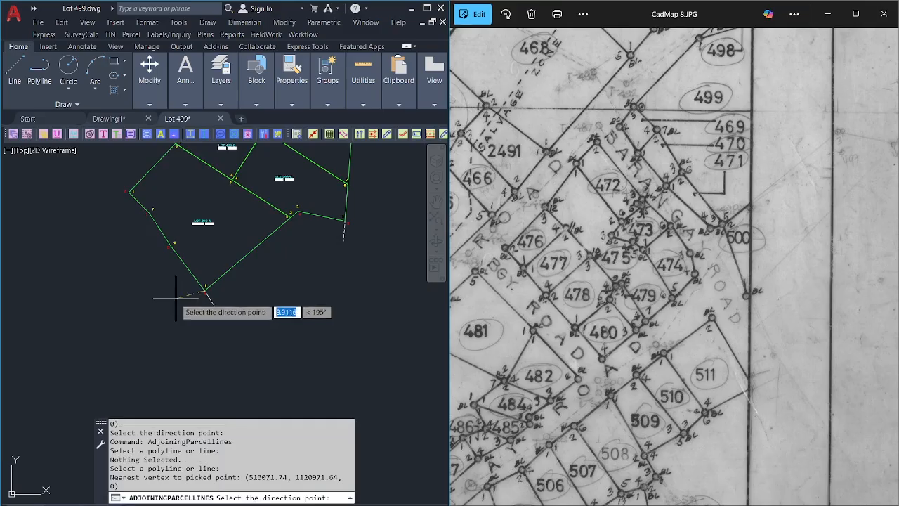
{"action": "left_click", "coordinate": [188, 300]}
Repeat the adjoining-parcel lines at the southwest-side, upper west-side and west corner points.
{"action": "right_click", "coordinate": [201, 215]}
{"action": "left_click", "coordinate": [224, 225]}
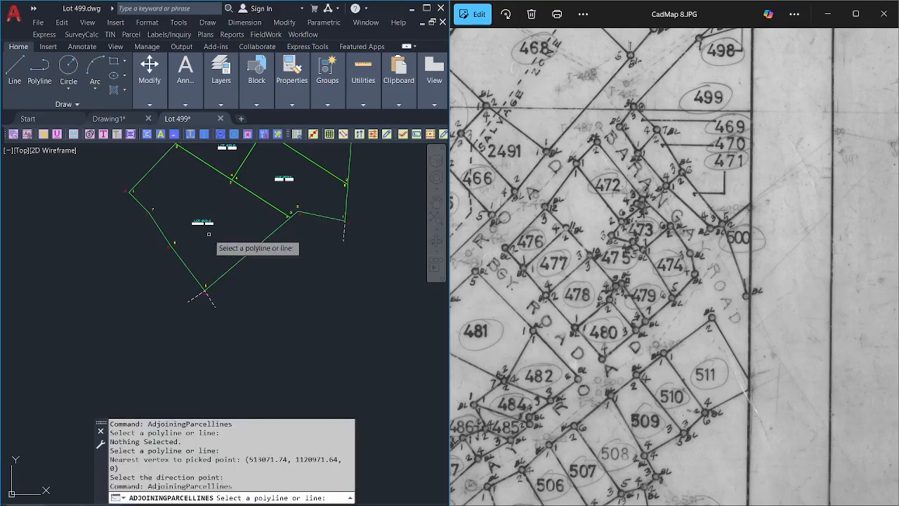
{"action": "left_click", "coordinate": [179, 258]}
{"action": "left_click", "coordinate": [140, 262]}
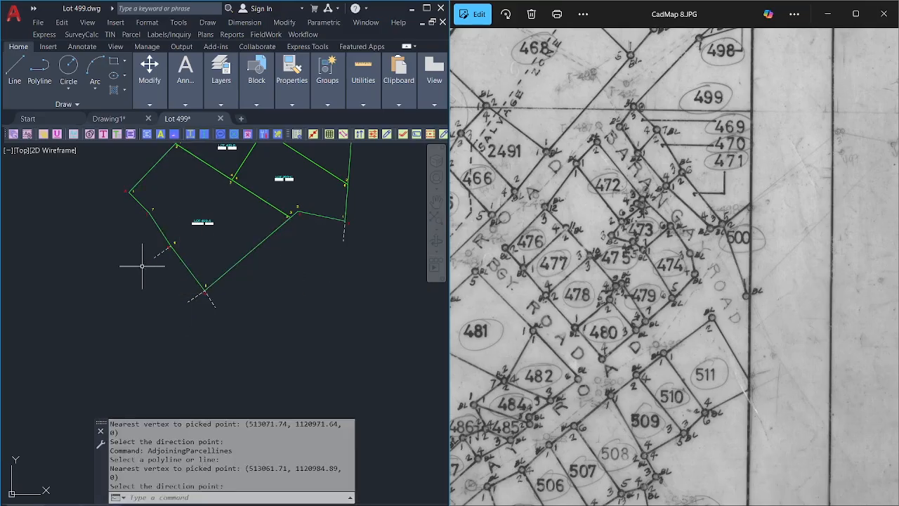
{"action": "right_click", "coordinate": [213, 216]}
{"action": "left_click", "coordinate": [232, 234]}
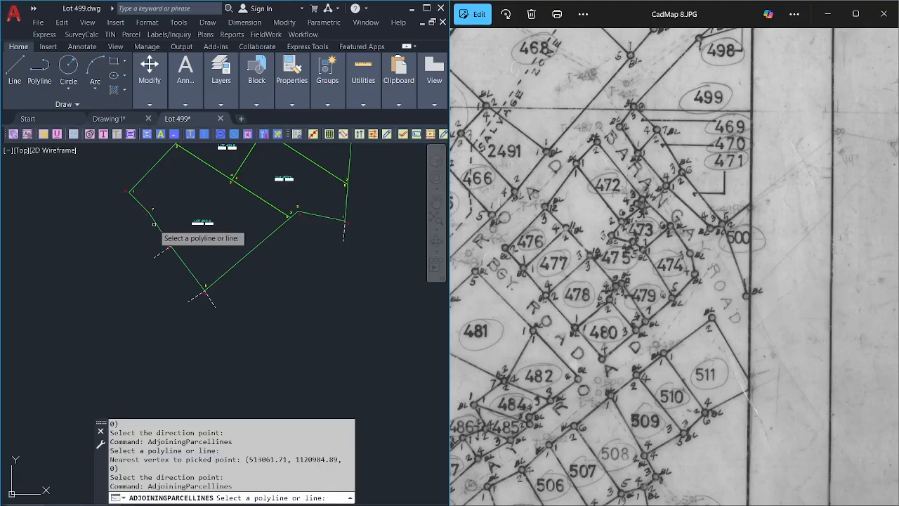
{"action": "left_click", "coordinate": [155, 218]}
{"action": "left_click", "coordinate": [126, 234]}
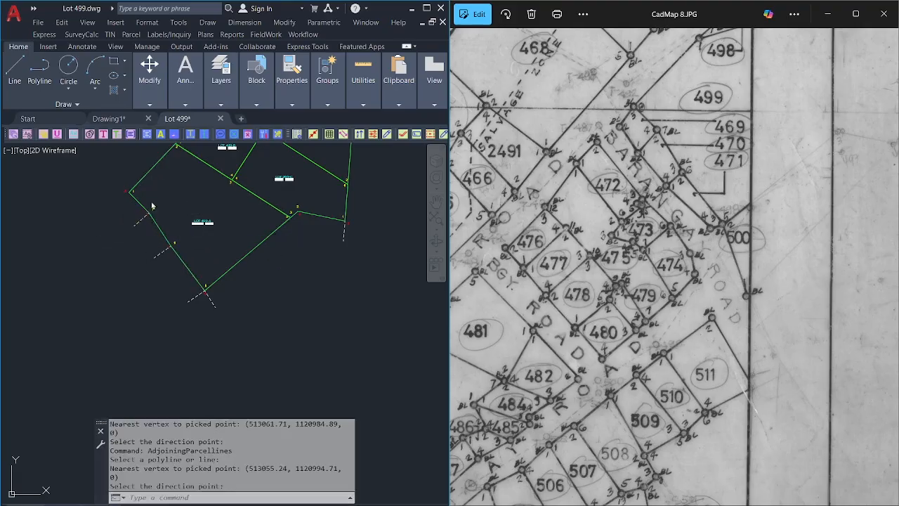
{"action": "right_click", "coordinate": [151, 199]}
{"action": "left_click", "coordinate": [169, 218]}
{"action": "left_click", "coordinate": [137, 201]}
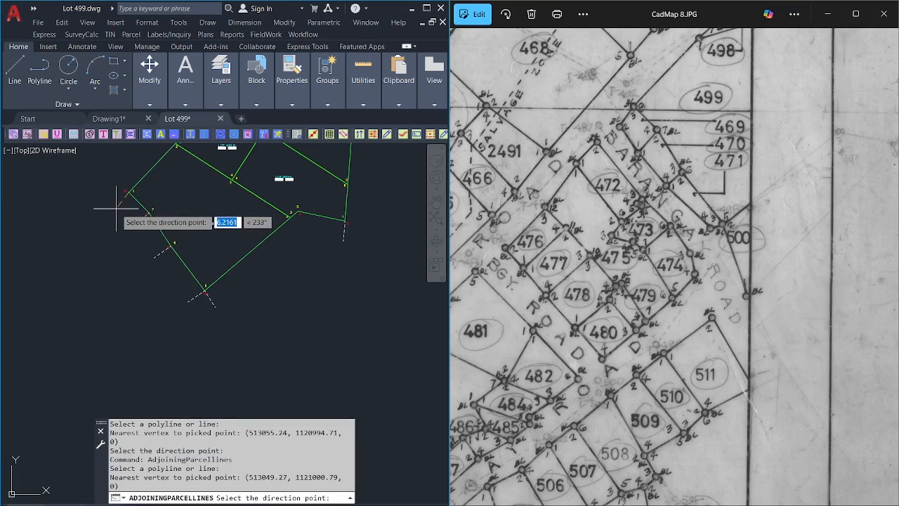
Zoom and pan to frame all of Lot 499 next to the scanned map.
{"action": "scroll", "coordinate": [187, 204], "scroll_direction": "down", "scroll_amount": 2}
{"action": "mouse_move", "coordinate": [258, 196]}
{"action": "middle_mouse_down"}
{"action": "mouse_move", "coordinate": [297, 257]}
{"action": "mouse_move", "coordinate": [296, 291]}
{"action": "middle_mouse_up"}
{"action": "scroll", "coordinate": [297, 257], "scroll_direction": "up", "scroll_amount": 2}
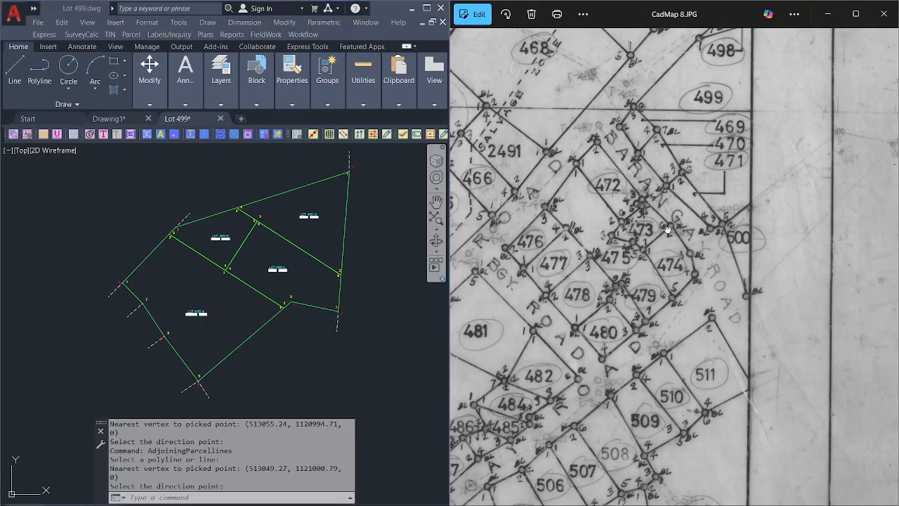
{"action": "left_click_drag", "start_coordinate": [662, 236], "coordinate": [669, 247]}
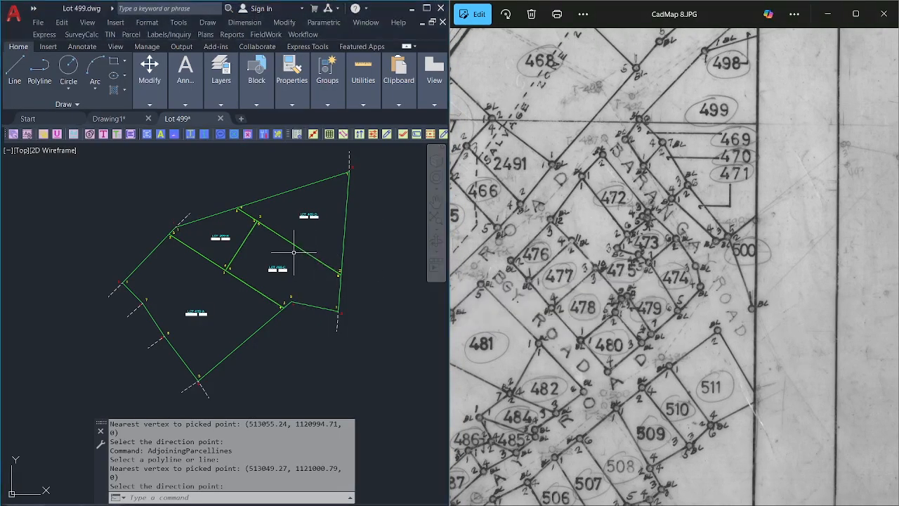
{"action": "scroll", "coordinate": [293, 249], "scroll_direction": "down", "scroll_amount": 2}
{"action": "scroll", "coordinate": [281, 250], "scroll_direction": "up", "scroll_amount": 2}
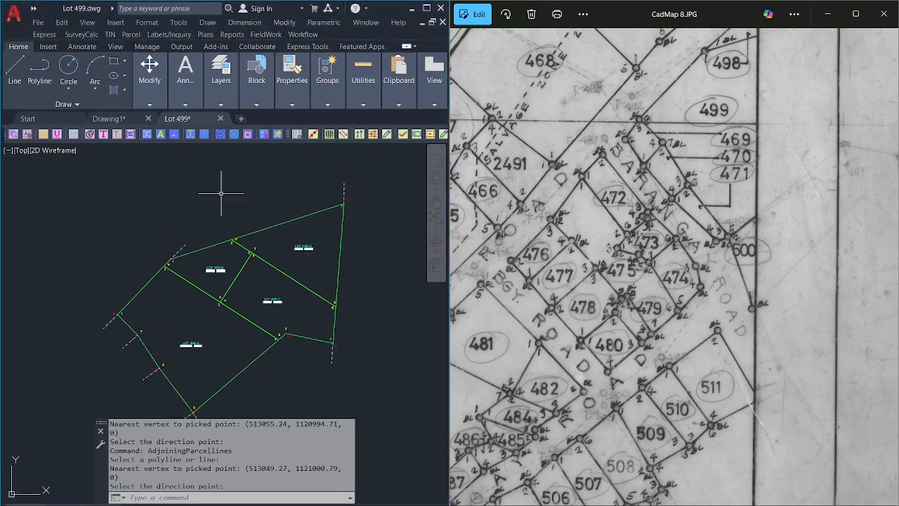
{"action": "middle_click_drag", "start_coordinate": [233, 242], "coordinate": [235, 223]}
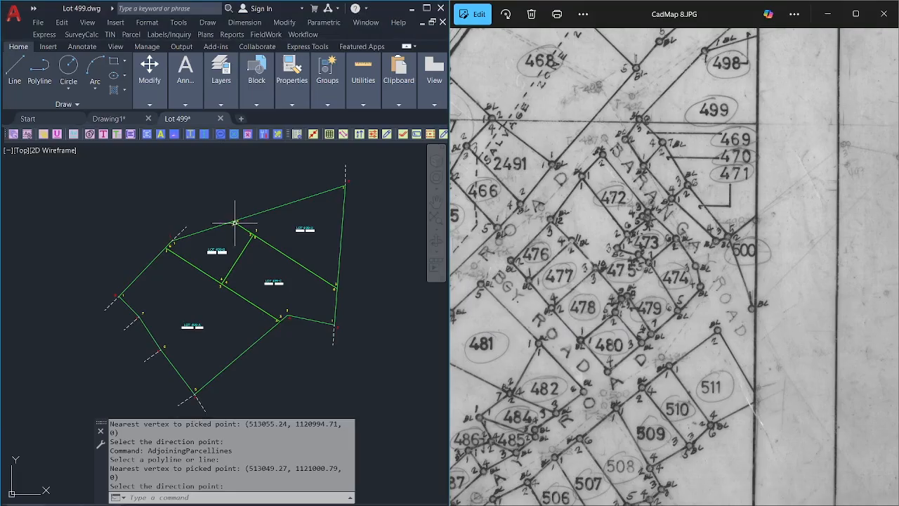
{"action": "left_click", "coordinate": [309, 36]}
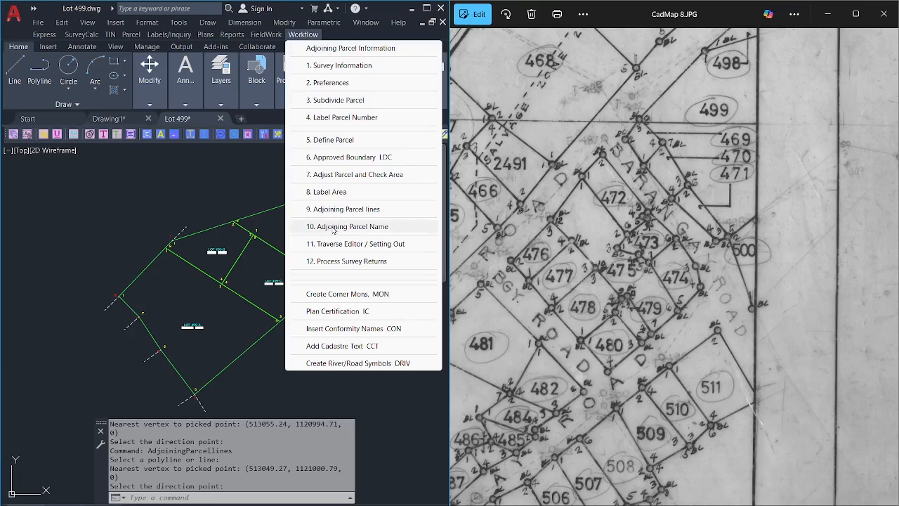
Open Adjoining Parcel Name, review the predefined names, and set Attached To to Table.
{"action": "left_click", "coordinate": [334, 229]}
{"action": "left_click_drag", "start_coordinate": [321, 137], "coordinate": [335, 139]}
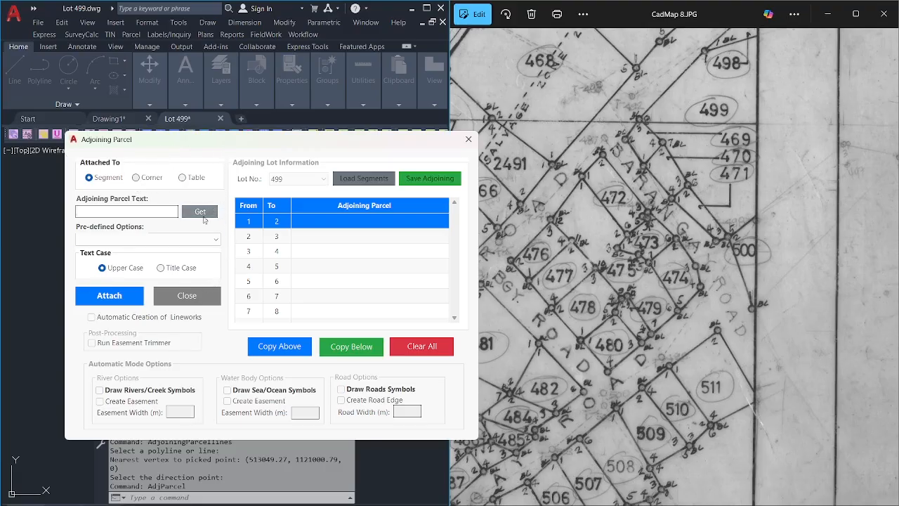
{"action": "left_click", "coordinate": [206, 240]}
{"action": "left_click", "coordinate": [207, 241]}
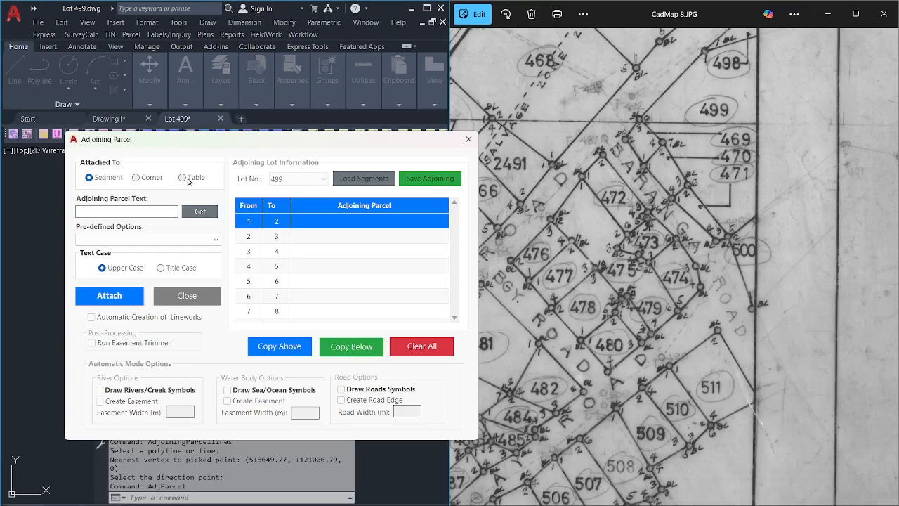
{"action": "left_click", "coordinate": [183, 179]}
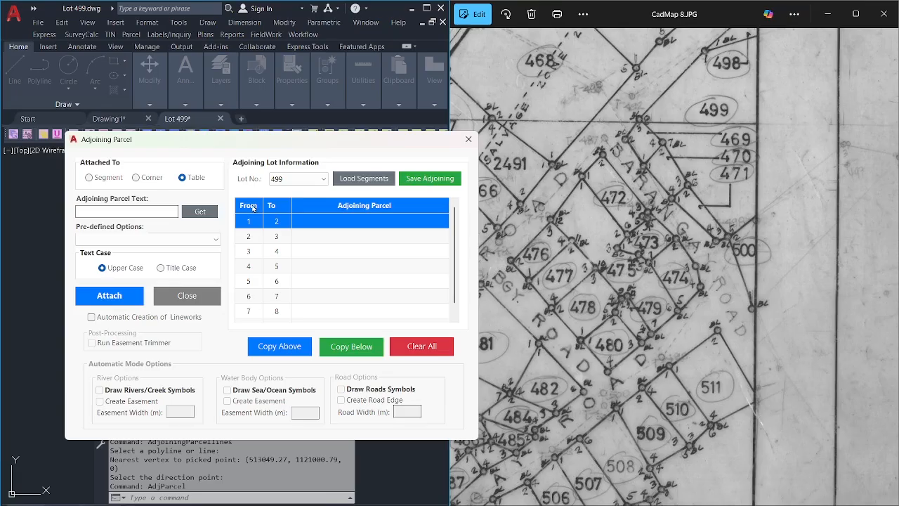
Enter 'Lot 498, Cad. 654' as line 1–2's neighbour, fixing a misplaced entry.
{"action": "left_click", "coordinate": [330, 225]}
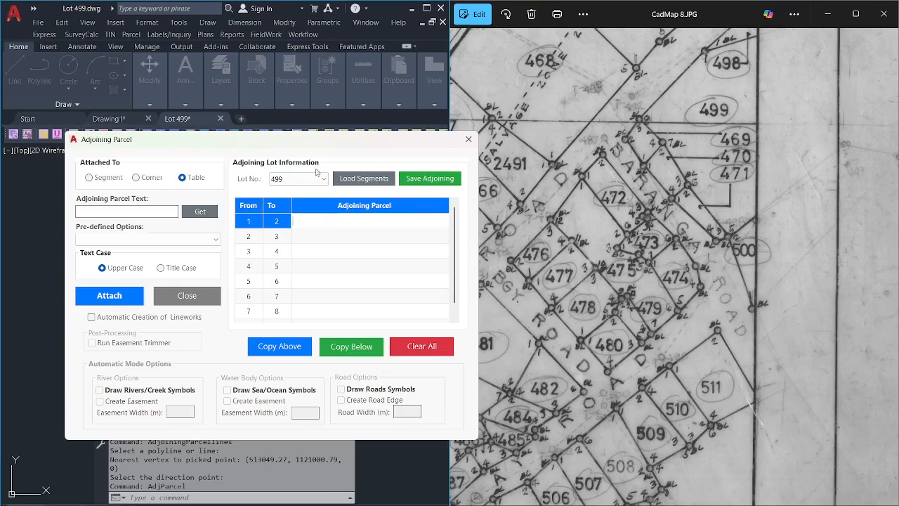
{"action": "left_click_drag", "start_coordinate": [328, 147], "coordinate": [297, 146]}
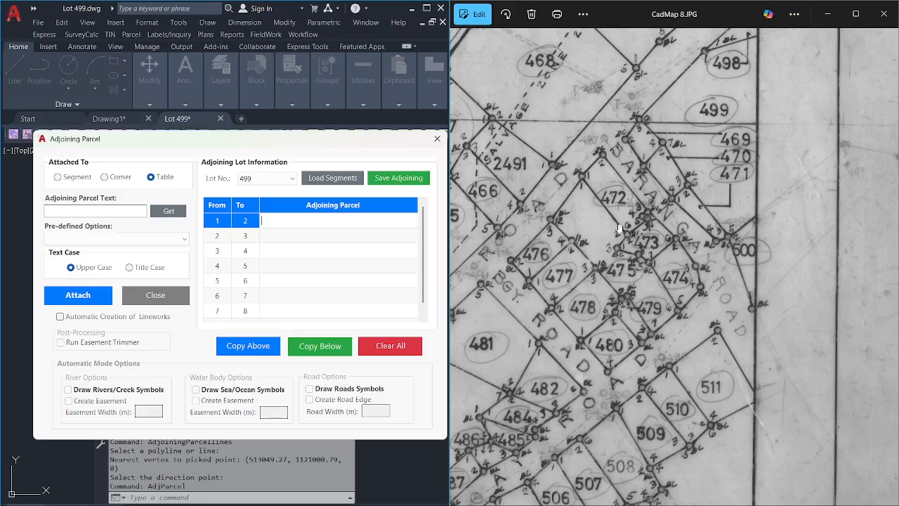
{"action": "scroll", "coordinate": [668, 175], "scroll_direction": "up", "scroll_amount": 5}
{"action": "scroll", "coordinate": [668, 175], "scroll_direction": "up", "scroll_amount": 2}
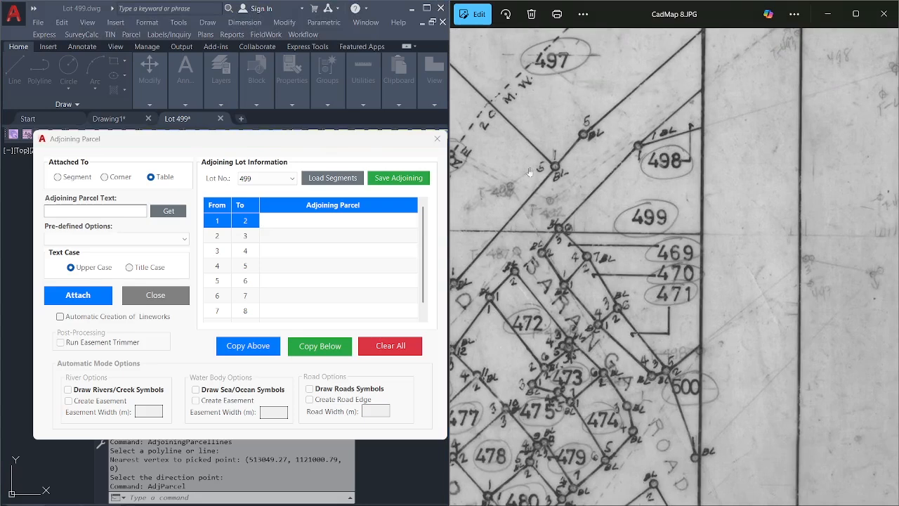
{"action": "left_click", "coordinate": [277, 222]}
{"action": "type", "text": "L"}
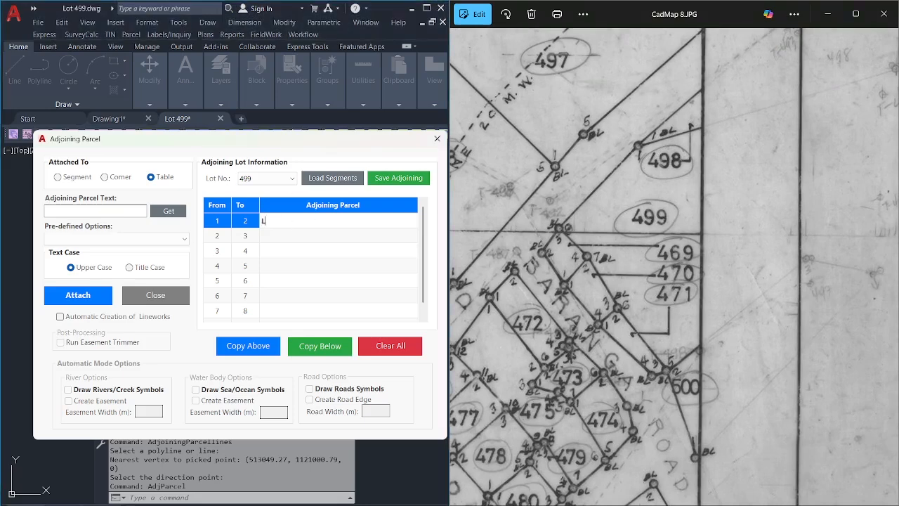
{"action": "type", "text": "ot 498, Cad"}
{"action": "key", "text": "Return"}
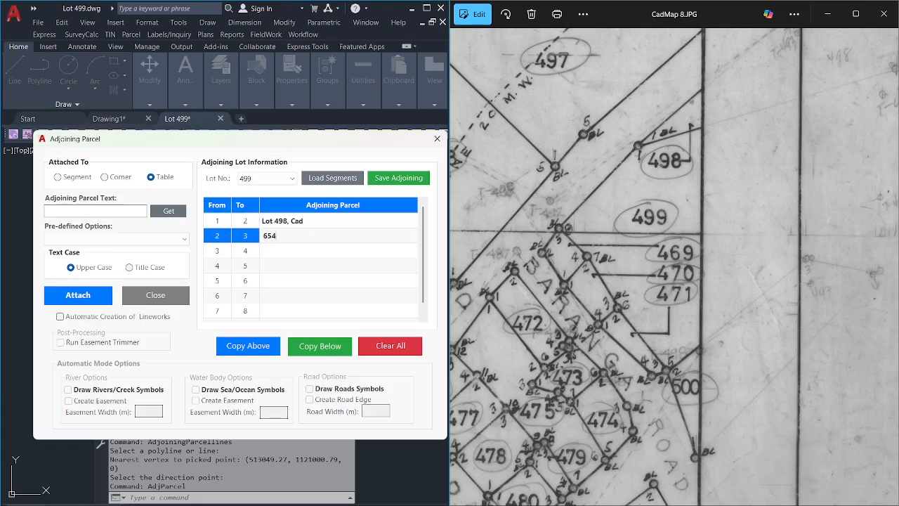
{"action": "key", "text": "BackSpace"}
{"action": "key", "text": "BackSpace"}
{"action": "key", "text": "BackSpace"}
{"action": "left_click", "coordinate": [321, 222]}
{"action": "left_click", "coordinate": [318, 221]}
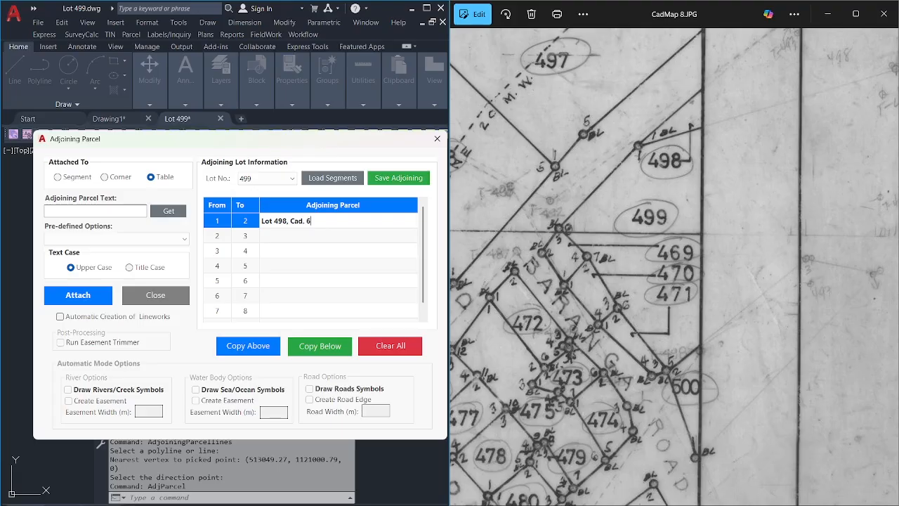
{"action": "type", "text": "54"}
{"action": "left_click", "coordinate": [318, 236]}
Pan the scanned cadastral map across Nipa Swamp, lots 502 and 455, and the river.
{"action": "left_click", "coordinate": [640, 250]}
{"action": "scroll", "coordinate": [639, 250], "scroll_direction": "down", "scroll_amount": 4}
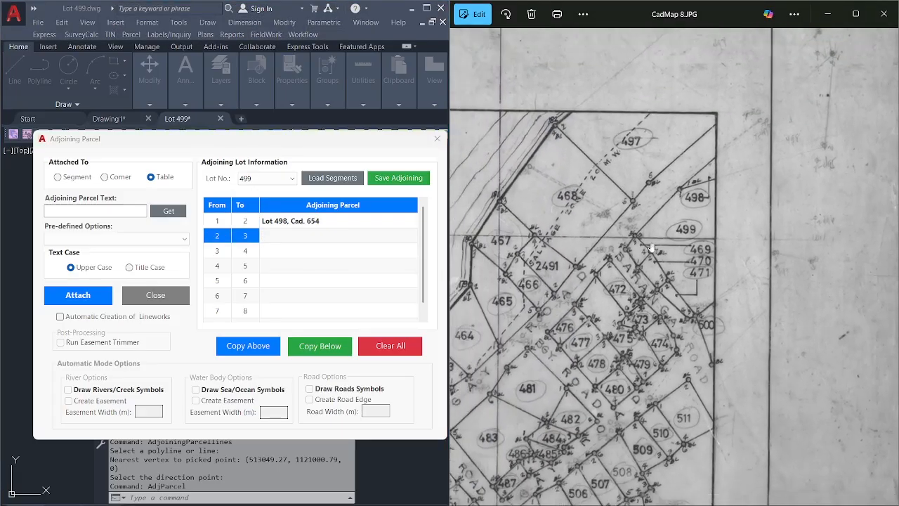
{"action": "scroll", "coordinate": [651, 247], "scroll_direction": "down", "scroll_amount": 1}
{"action": "left_click_drag", "start_coordinate": [626, 270], "coordinate": [868, 163]}
{"action": "left_click_drag", "start_coordinate": [717, 298], "coordinate": [823, 238]}
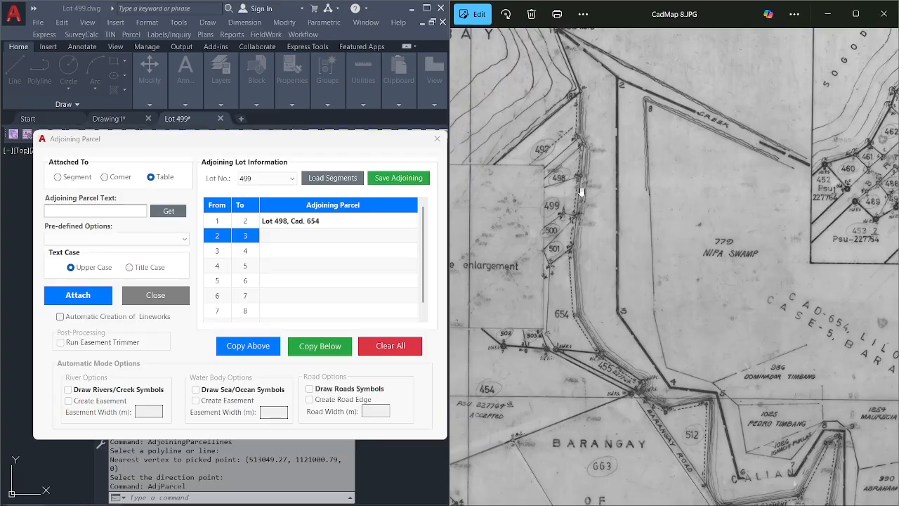
{"action": "scroll", "coordinate": [580, 191], "scroll_direction": "up", "scroll_amount": 3}
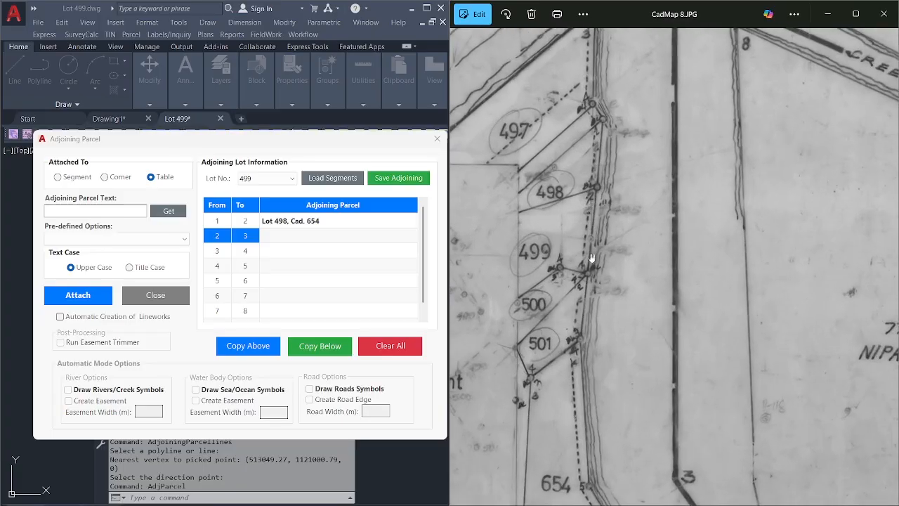
{"action": "left_click_drag", "start_coordinate": [590, 278], "coordinate": [582, 205]}
{"action": "scroll", "coordinate": [581, 206], "scroll_direction": "down", "scroll_amount": 2}
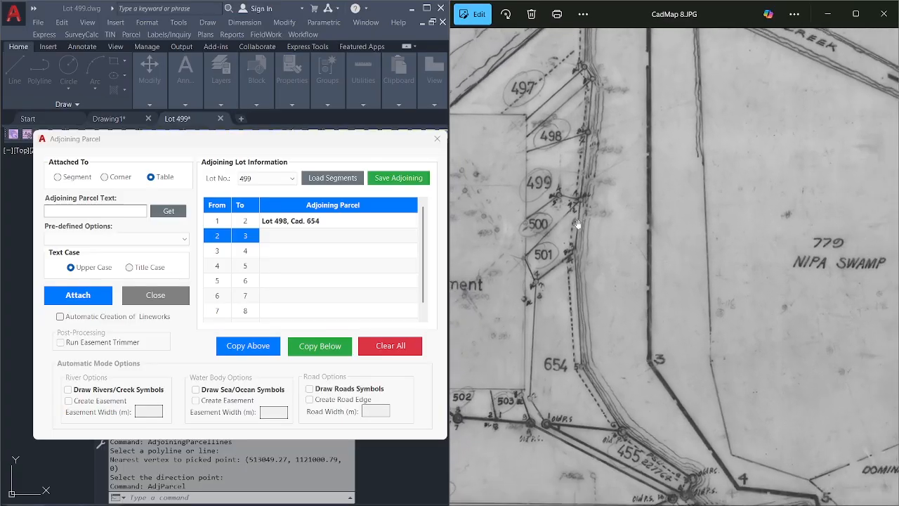
{"action": "scroll", "coordinate": [577, 224], "scroll_direction": "down", "scroll_amount": 1}
{"action": "scroll", "coordinate": [589, 252], "scroll_direction": "down", "scroll_amount": 3}
{"action": "left_click_drag", "start_coordinate": [743, 438], "coordinate": [678, 314]}
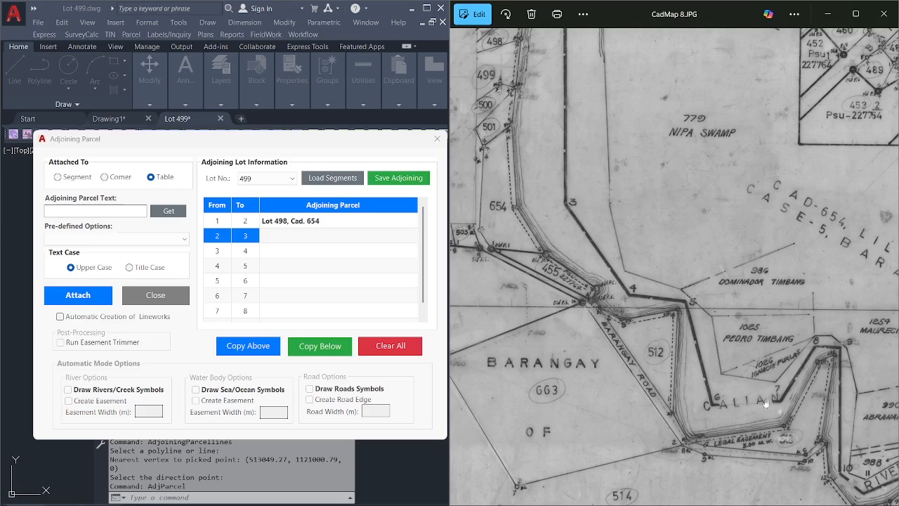
Name Calian River as line 2–3's neighbour, then re-centre the map on lots 499–501.
{"action": "left_click", "coordinate": [301, 236]}
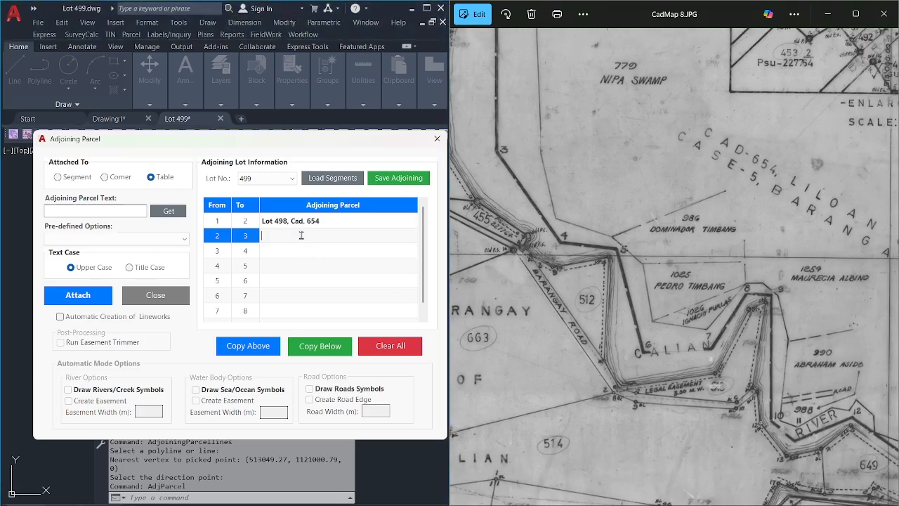
{"action": "type", "text": "Calian River"}
{"action": "left_click", "coordinate": [309, 255]}
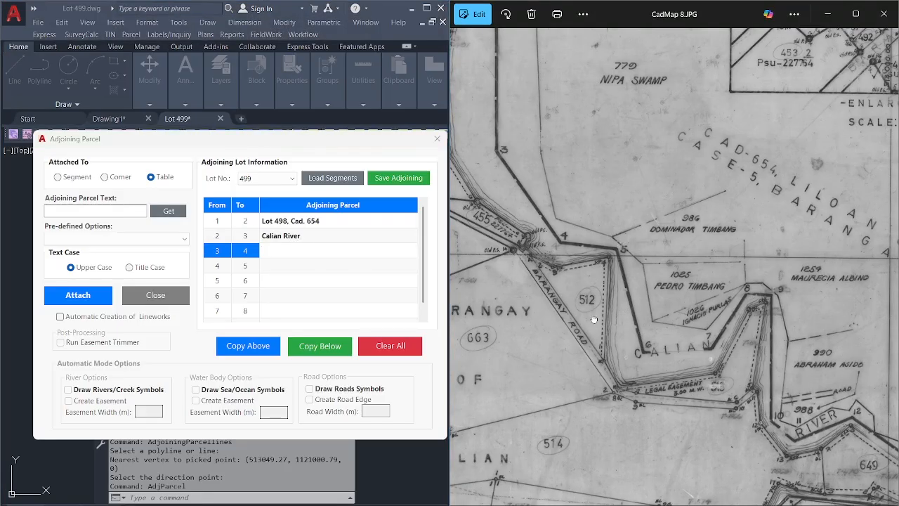
{"action": "left_click_drag", "start_coordinate": [564, 304], "coordinate": [662, 281]}
{"action": "scroll", "coordinate": [661, 280], "scroll_direction": "down", "scroll_amount": 2}
{"action": "left_click_drag", "start_coordinate": [753, 242], "coordinate": [703, 343]}
{"action": "left_click_drag", "start_coordinate": [608, 323], "coordinate": [660, 291]}
{"action": "scroll", "coordinate": [597, 172], "scroll_direction": "up", "scroll_amount": 5}
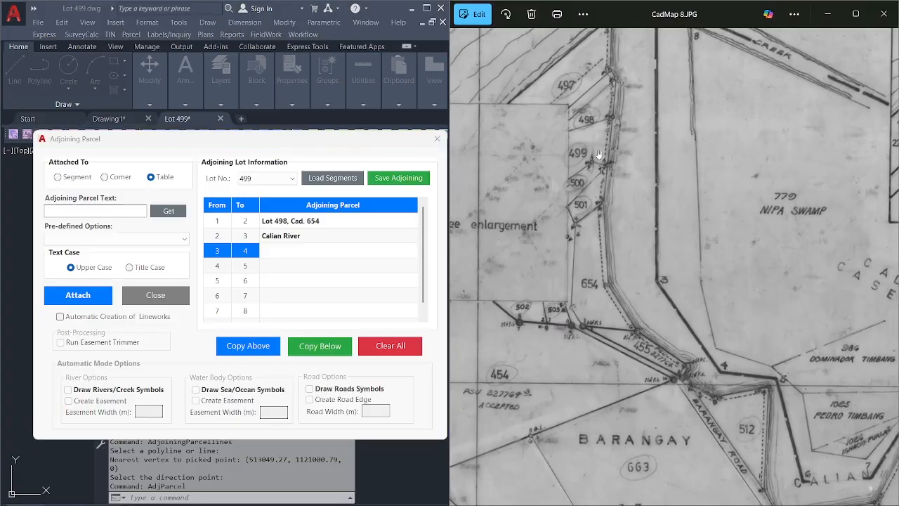
{"action": "scroll", "coordinate": [599, 175], "scroll_direction": "up", "scroll_amount": 1}
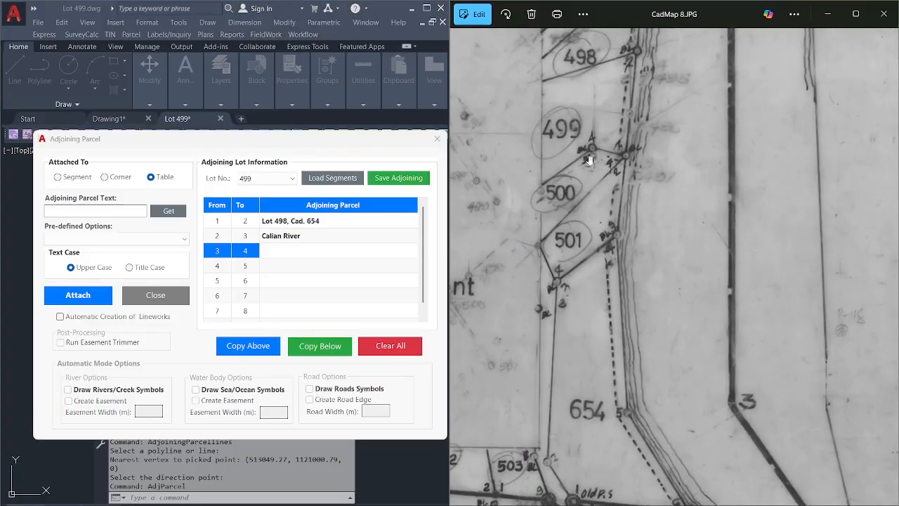
{"action": "scroll", "coordinate": [597, 169], "scroll_direction": "up", "scroll_amount": 2}
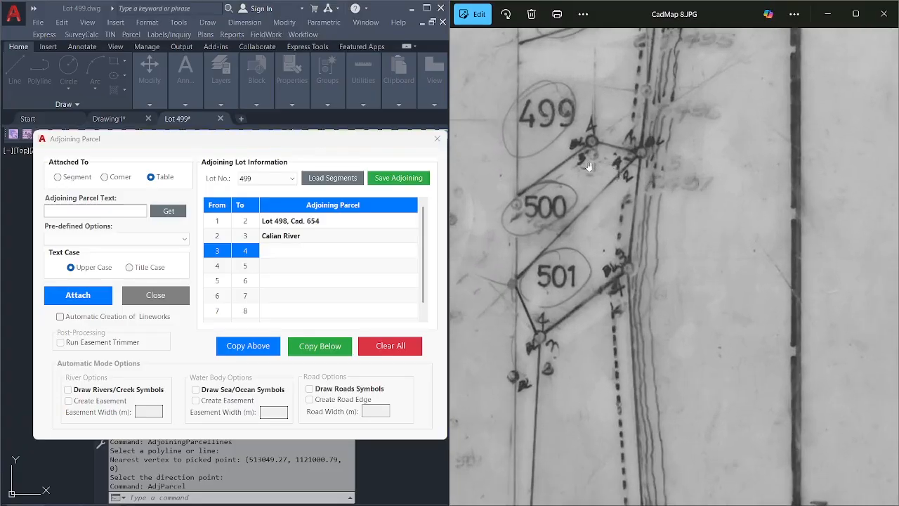
{"action": "left_click_drag", "start_coordinate": [575, 199], "coordinate": [592, 179]}
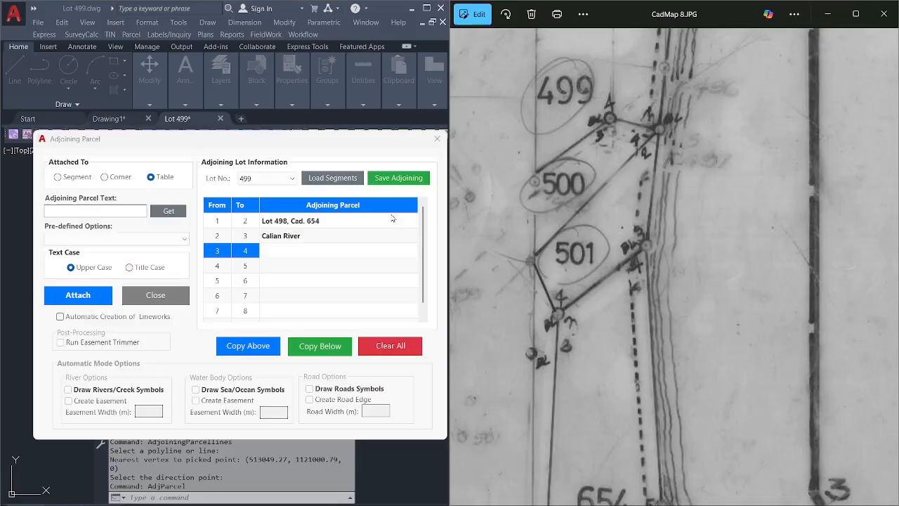
Enter 'Lot 500, Cad. 654' for line 3–4 and copy it down to line 4–5.
{"action": "left_click", "coordinate": [284, 250]}
{"action": "type", "text": "Lot 500, Cad"}
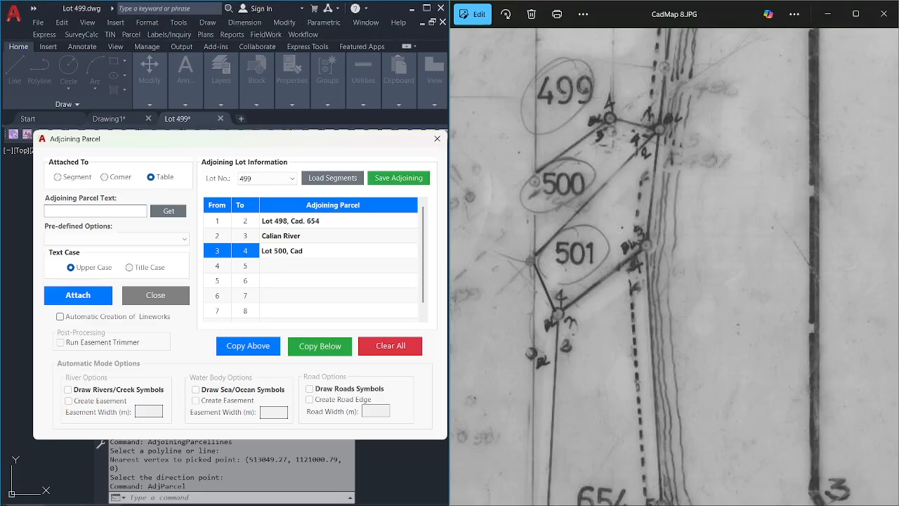
{"action": "type", "text": ". 654"}
{"action": "left_click", "coordinate": [276, 264]}
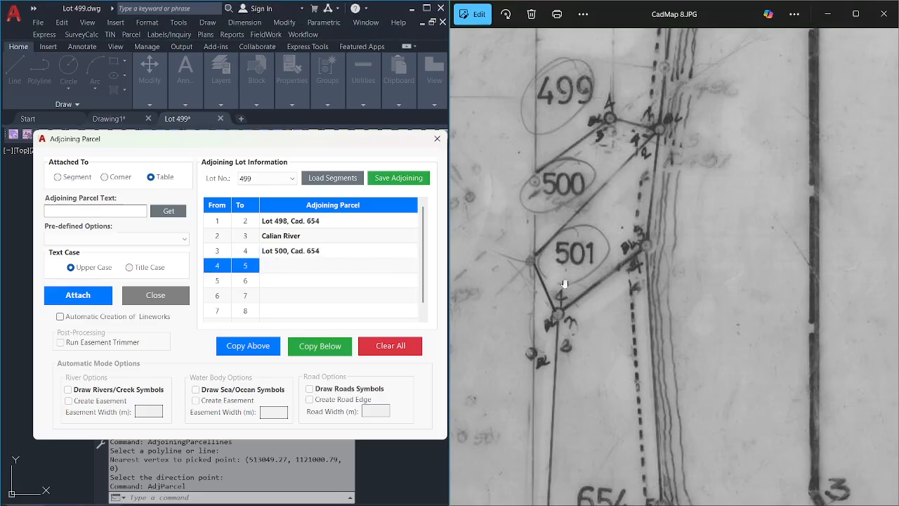
{"action": "left_click_drag", "start_coordinate": [596, 206], "coordinate": [617, 197]}
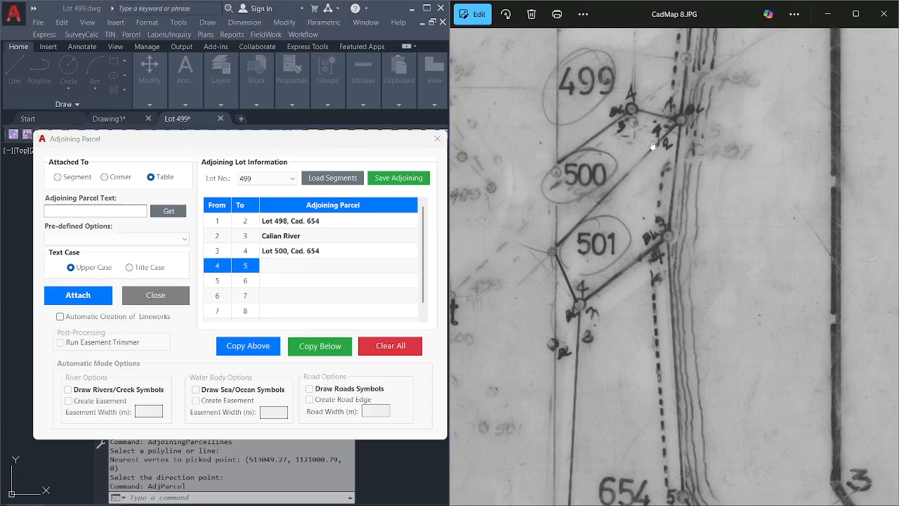
{"action": "left_click_drag", "start_coordinate": [670, 135], "coordinate": [655, 229]}
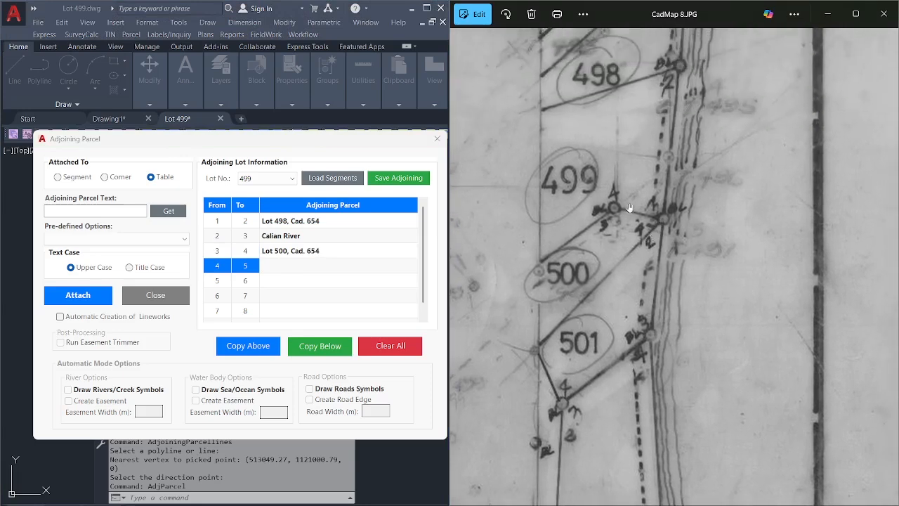
{"action": "left_click_drag", "start_coordinate": [590, 245], "coordinate": [631, 228]}
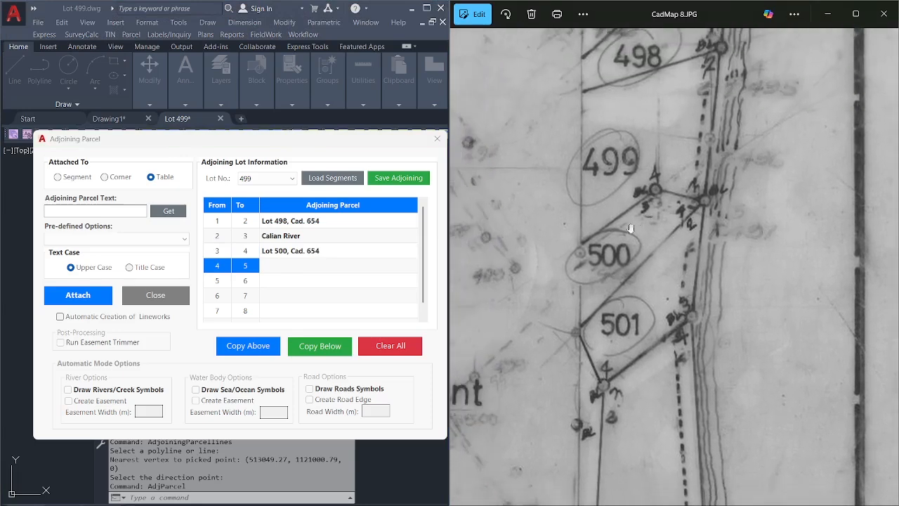
{"action": "left_click", "coordinate": [307, 263]}
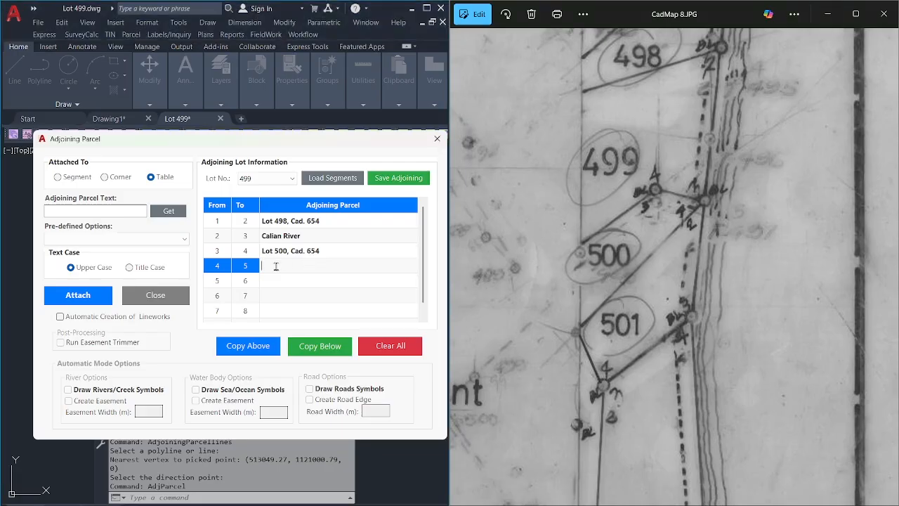
{"action": "left_click", "coordinate": [255, 349]}
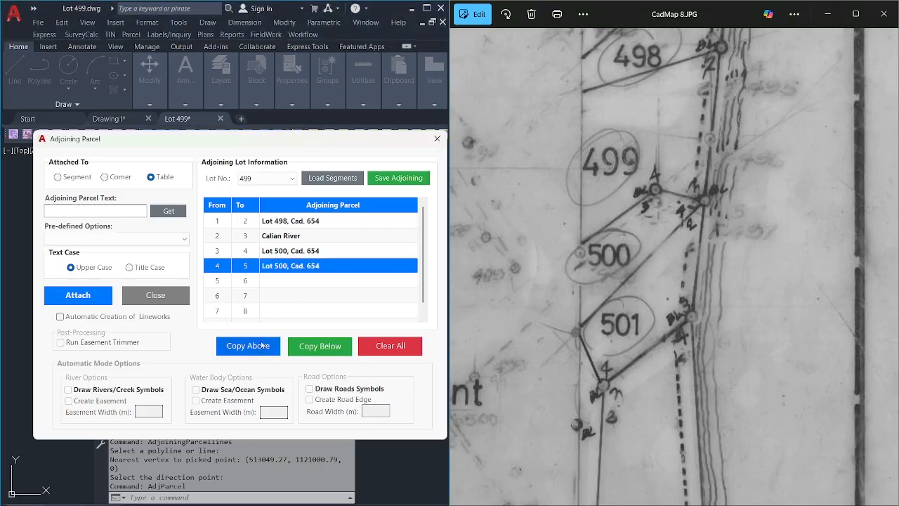
Check the map around the creek and Nipa Swamp, then return to lots 499 and 500.
{"action": "left_click_drag", "start_coordinate": [578, 257], "coordinate": [686, 197]}
{"action": "scroll", "coordinate": [670, 242], "scroll_direction": "down", "scroll_amount": 5}
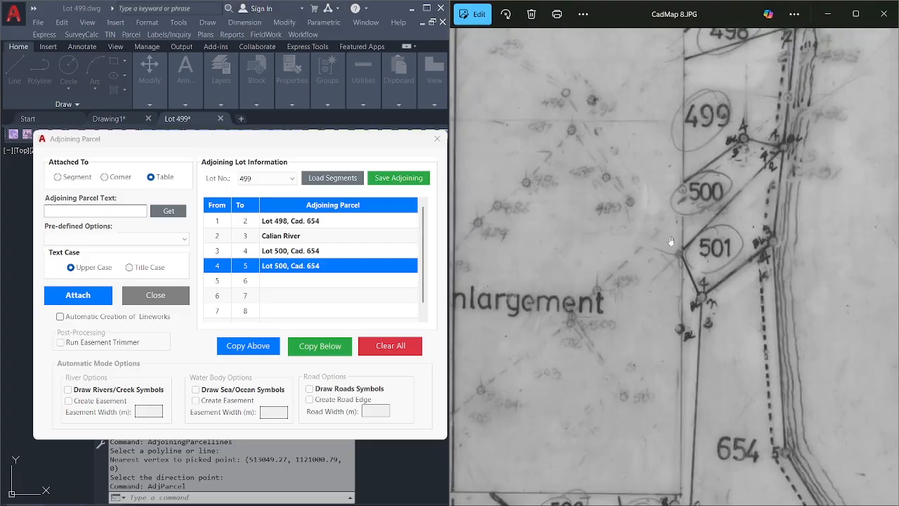
{"action": "left_click_drag", "start_coordinate": [821, 233], "coordinate": [647, 336]}
{"action": "left_click_drag", "start_coordinate": [761, 275], "coordinate": [587, 321]}
{"action": "scroll", "coordinate": [699, 281], "scroll_direction": "up", "scroll_amount": 1}
{"action": "left_click_drag", "start_coordinate": [698, 281], "coordinate": [575, 361]}
{"action": "left_click_drag", "start_coordinate": [811, 188], "coordinate": [782, 192]}
{"action": "scroll", "coordinate": [787, 225], "scroll_direction": "up", "scroll_amount": 2}
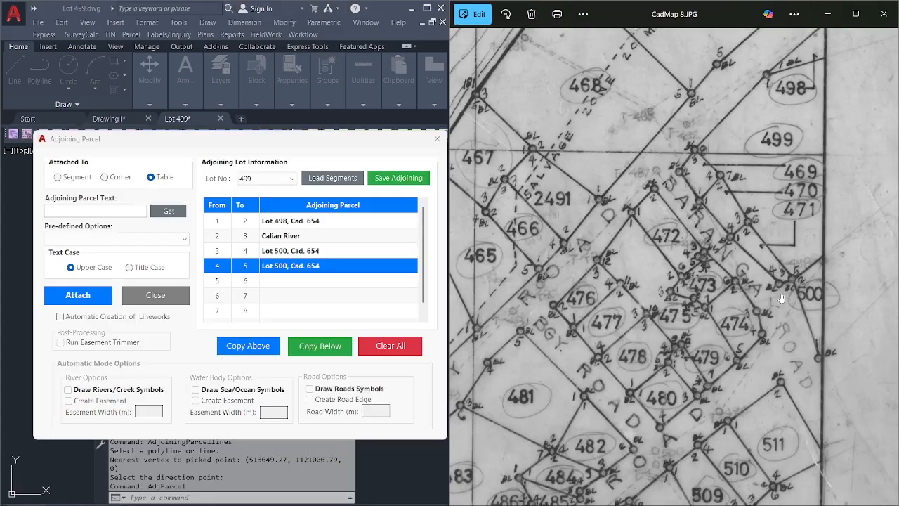
{"action": "left_click_drag", "start_coordinate": [778, 306], "coordinate": [774, 299]}
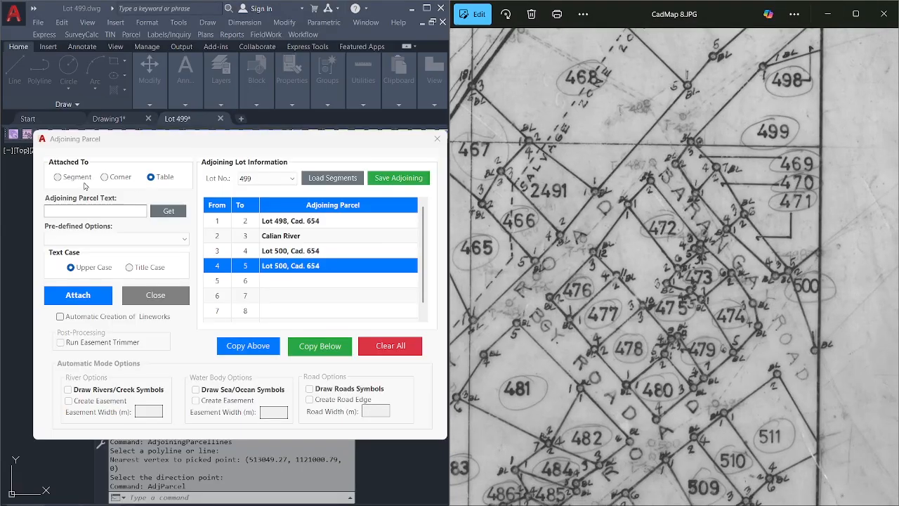
Copy the entry down to line 5–6 and change it to Lot 471, Cad. 654.
{"action": "left_click", "coordinate": [281, 279]}
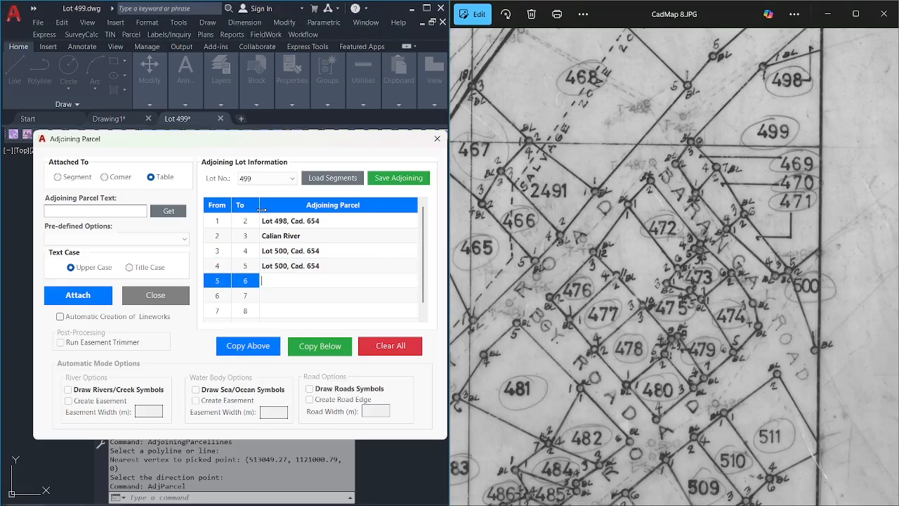
{"action": "left_click_drag", "start_coordinate": [707, 290], "coordinate": [678, 297]}
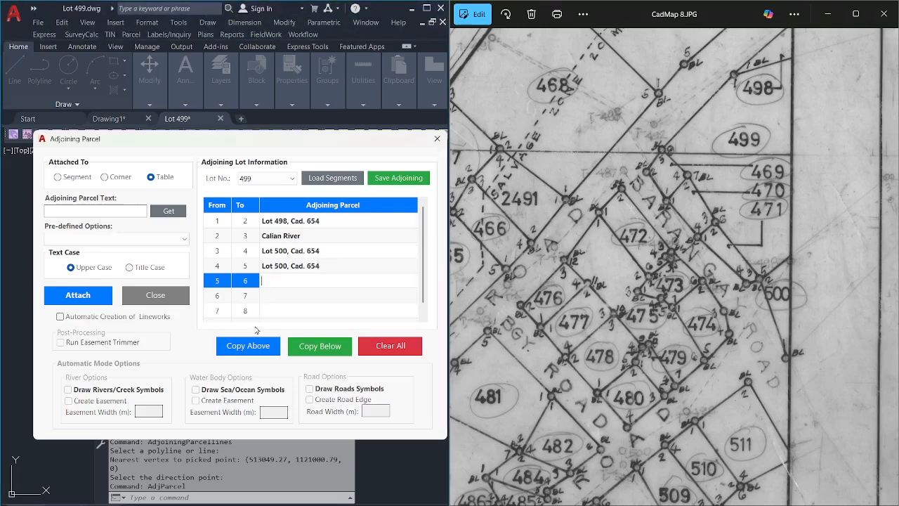
{"action": "left_click", "coordinate": [247, 346]}
{"action": "left_click", "coordinate": [281, 281]}
{"action": "double_click", "coordinate": [280, 280]}
{"action": "type", "text": "471"}
{"action": "left_click", "coordinate": [290, 295]}
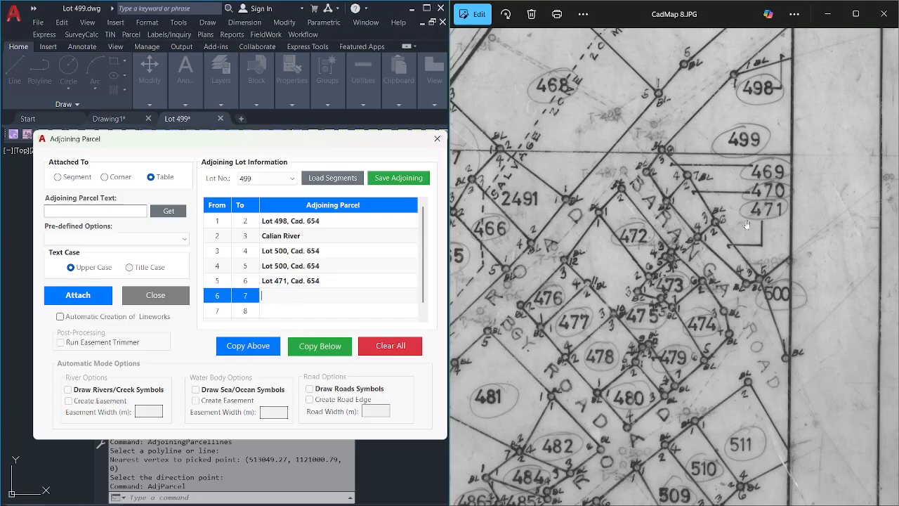
Copy down to line 6–7 and edit it to Lot 470, Cad. 654.
{"action": "left_click", "coordinate": [260, 346]}
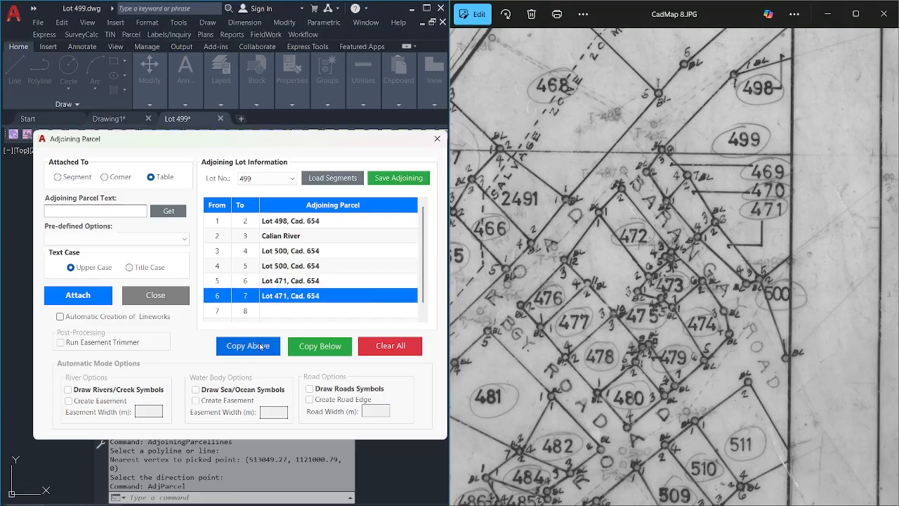
{"action": "left_click", "coordinate": [284, 295]}
{"action": "left_click", "coordinate": [284, 295]}
{"action": "key", "text": "BackSpace"}
{"action": "type", "text": "0"}
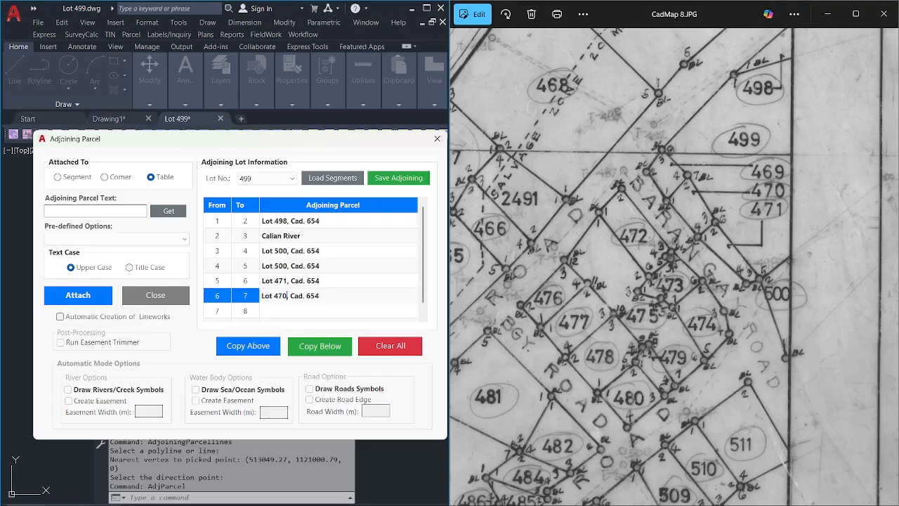
{"action": "left_click", "coordinate": [281, 306]}
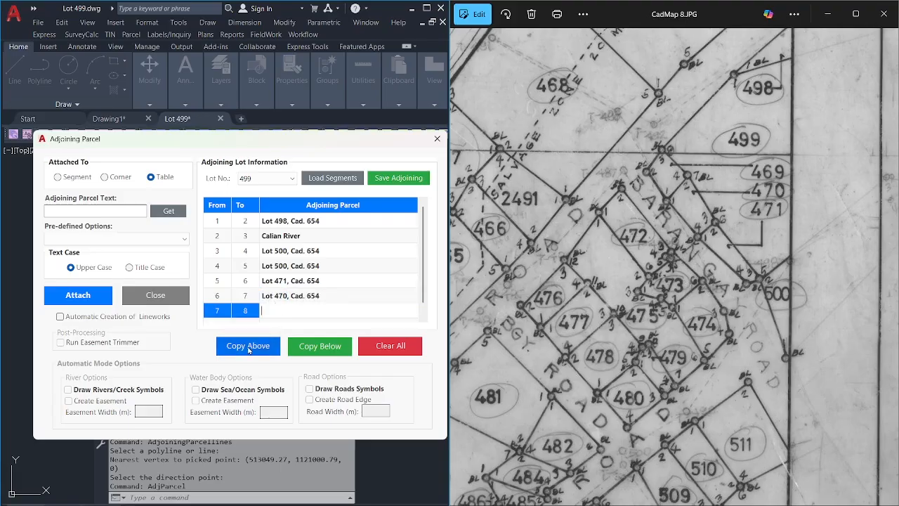
Copy down to line 7–8 and change it to Lot 469, Cad. 654.
{"action": "left_click", "coordinate": [248, 348]}
{"action": "scroll", "coordinate": [425, 284], "scroll_direction": "down", "scroll_amount": 1}
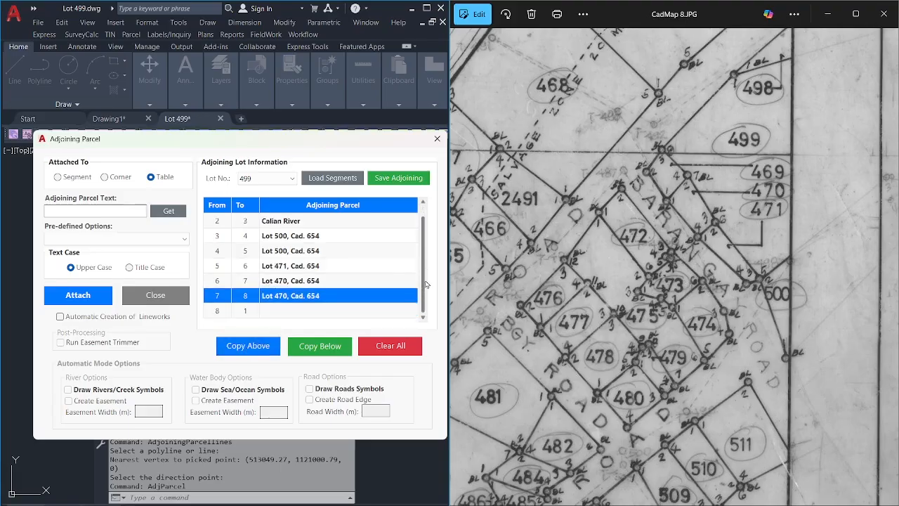
{"action": "left_click", "coordinate": [279, 296]}
{"action": "left_click", "coordinate": [280, 296]}
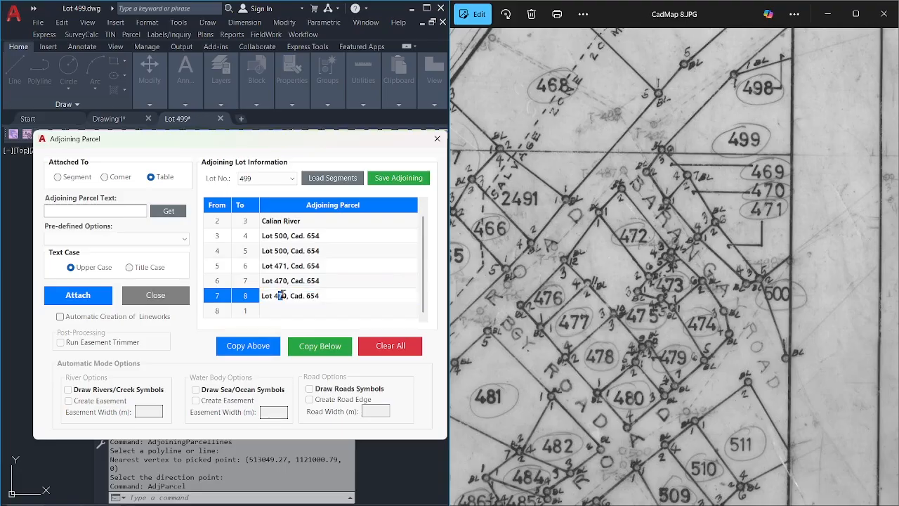
{"action": "left_click_drag", "start_coordinate": [284, 293], "coordinate": [286, 292]}
{"action": "type", "text": "69"}
Enter 'Barangay Road (10.00 m. wide)' as line 8–1's adjoining parcel.
{"action": "left_click", "coordinate": [302, 306]}
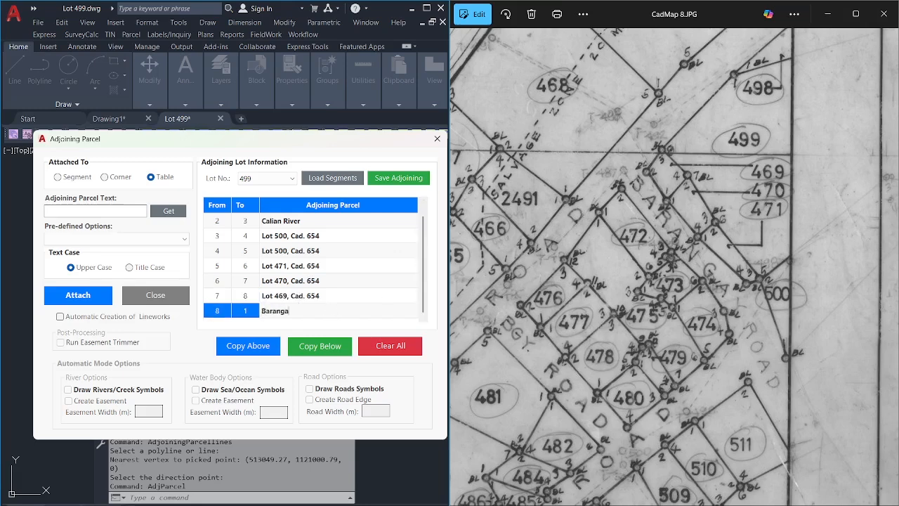
{"action": "type", "text": "Barangay Road (10.00 m. wide"}
{"action": "left_click_drag", "start_coordinate": [313, 310], "coordinate": [334, 311]}
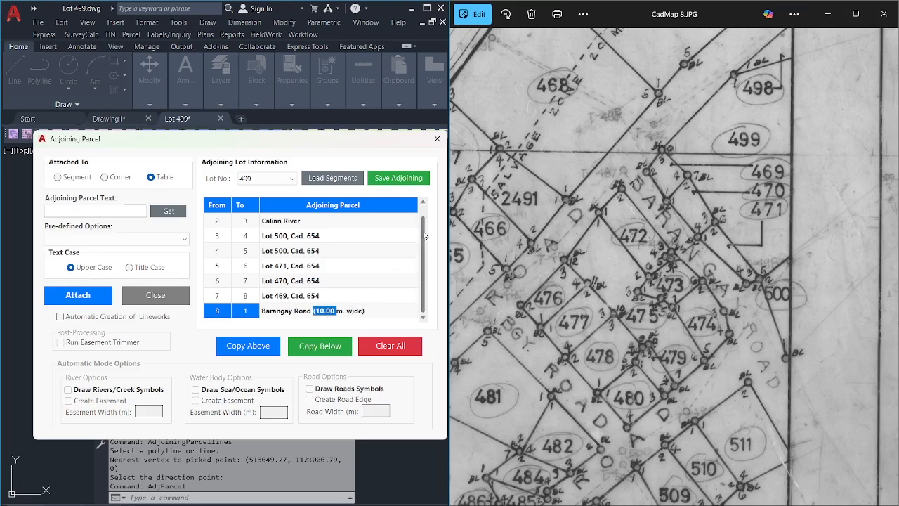
{"action": "scroll", "coordinate": [427, 231], "scroll_direction": "up", "scroll_amount": 1}
{"action": "scroll", "coordinate": [428, 232], "scroll_direction": "down", "scroll_amount": 1}
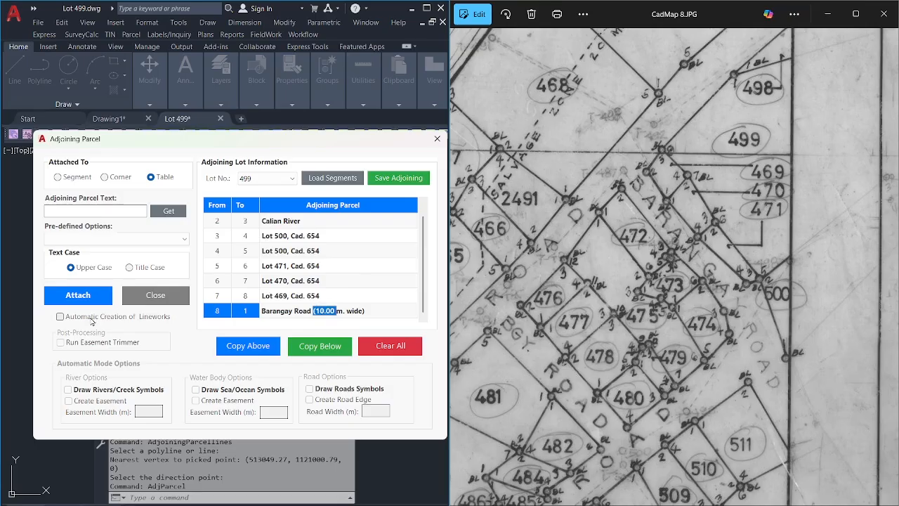
Enable automatic linework creation and the river easement, reviewing the river and sea easement widths.
{"action": "left_click", "coordinate": [91, 317]}
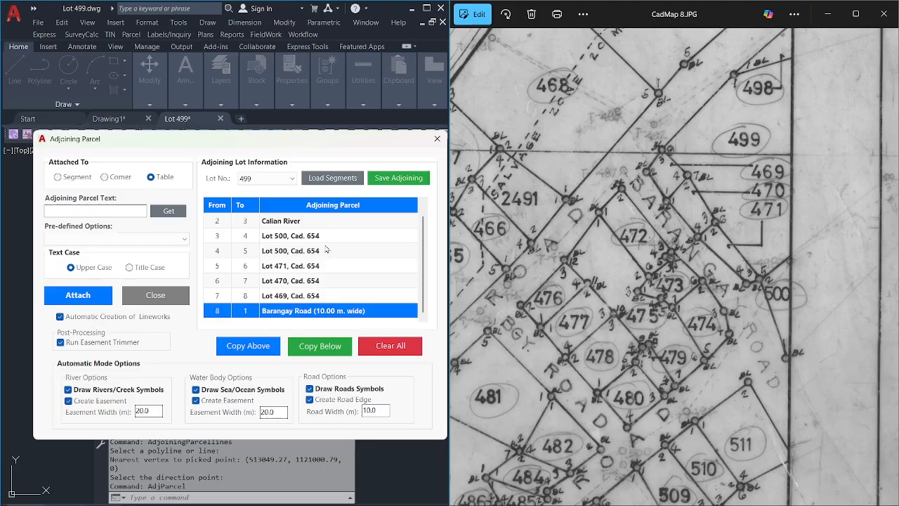
{"action": "double_click", "coordinate": [317, 222]}
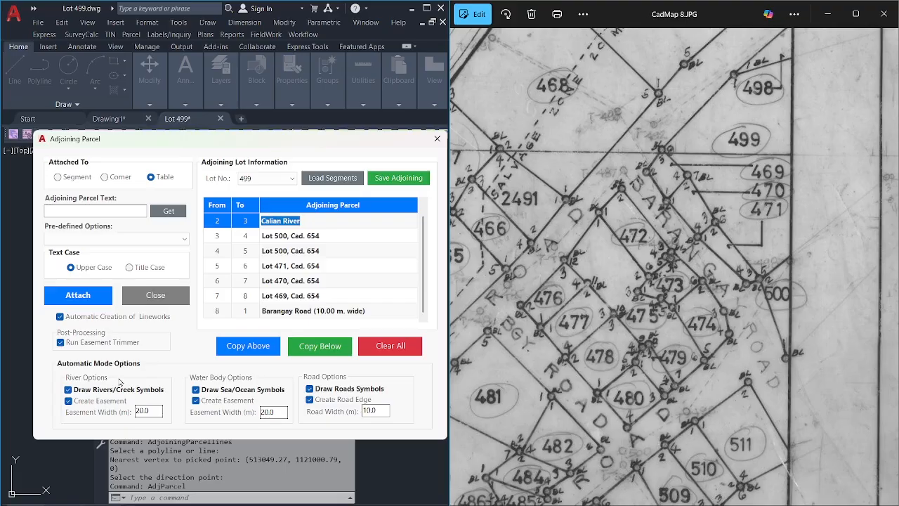
{"action": "left_click", "coordinate": [85, 403]}
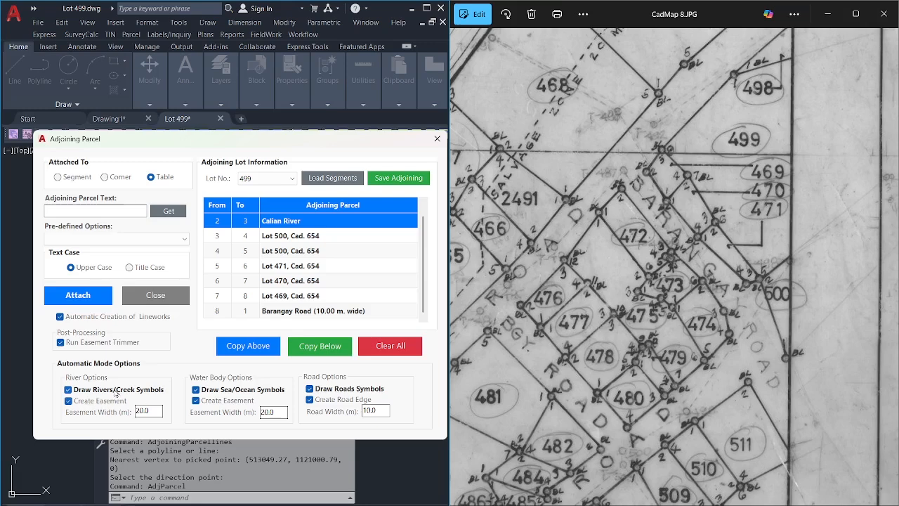
{"action": "key", "text": "Tab"}
{"action": "left_click_drag", "start_coordinate": [282, 413], "coordinate": [258, 413]}
{"action": "double_click", "coordinate": [326, 312]}
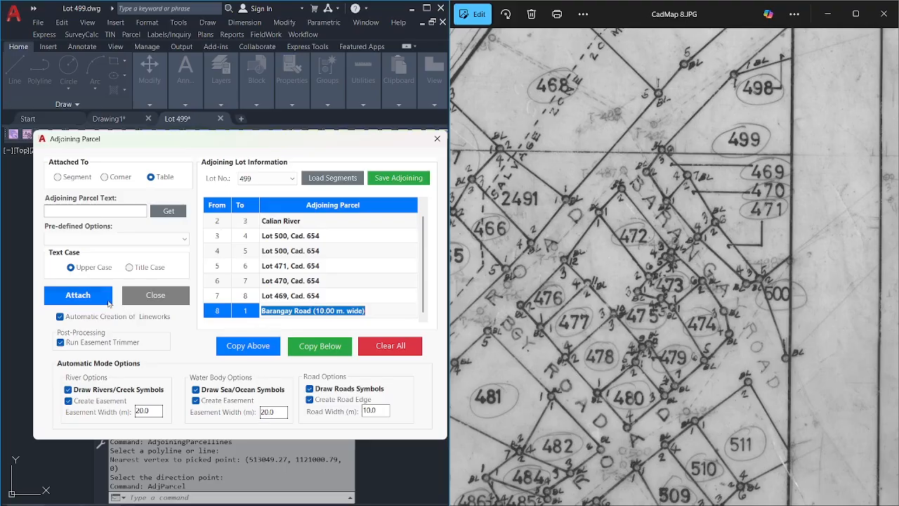
Move the dialog aside and attach the adjoining names and linework to Lot 499.
{"action": "left_click_drag", "start_coordinate": [223, 143], "coordinate": [532, 164]}
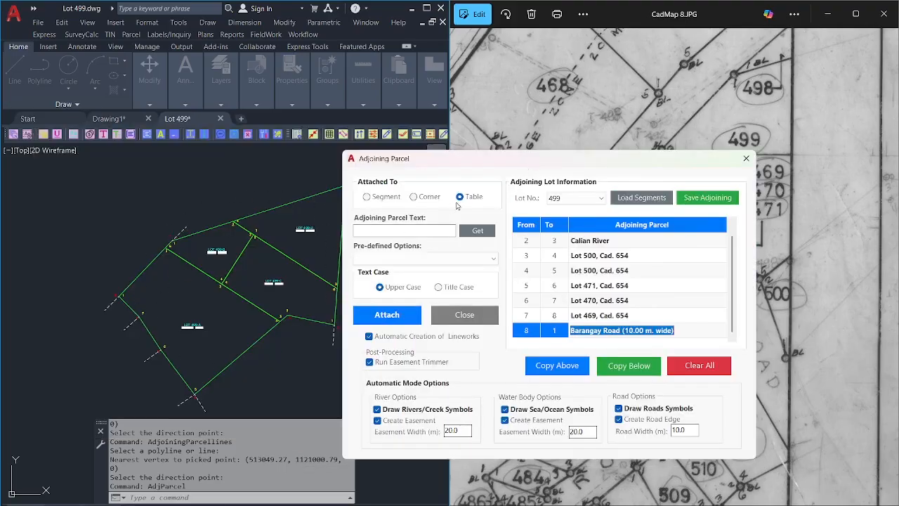
{"action": "left_click_drag", "start_coordinate": [489, 166], "coordinate": [611, 154]}
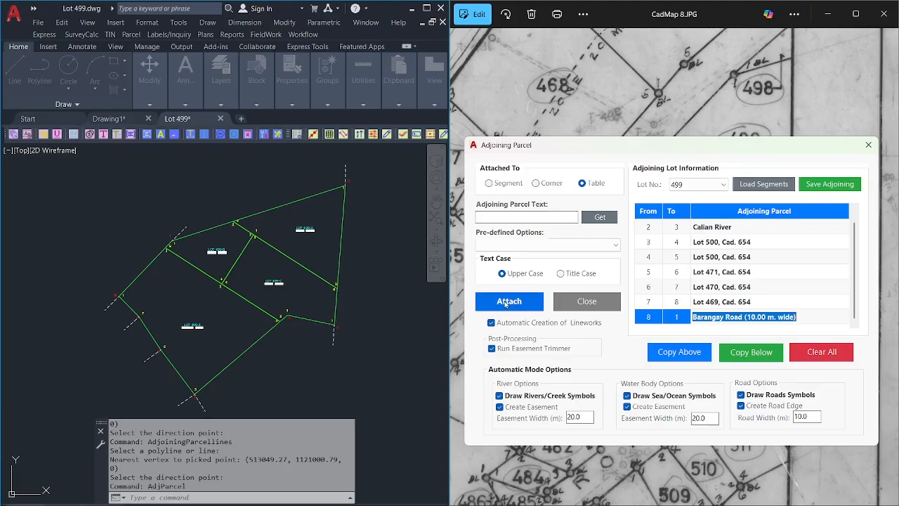
{"action": "left_click", "coordinate": [508, 301]}
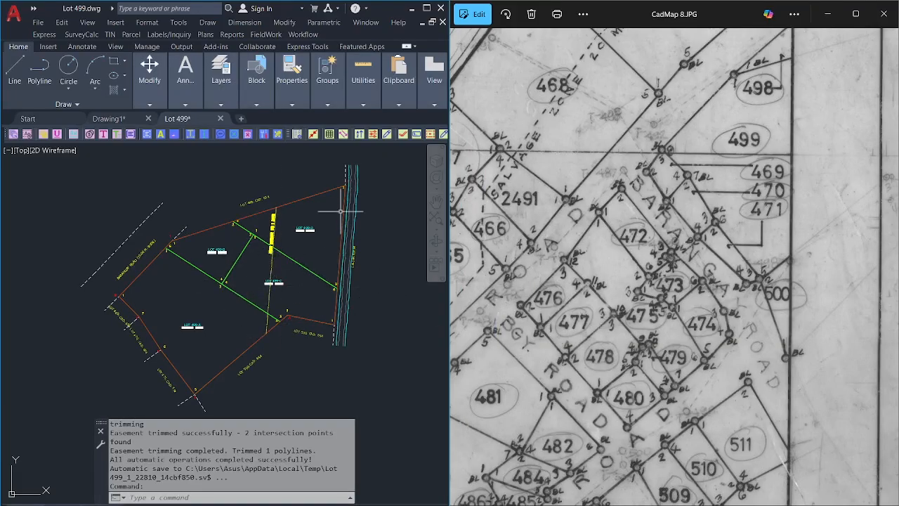
{"action": "scroll", "coordinate": [272, 256], "scroll_direction": "up", "scroll_amount": 5}
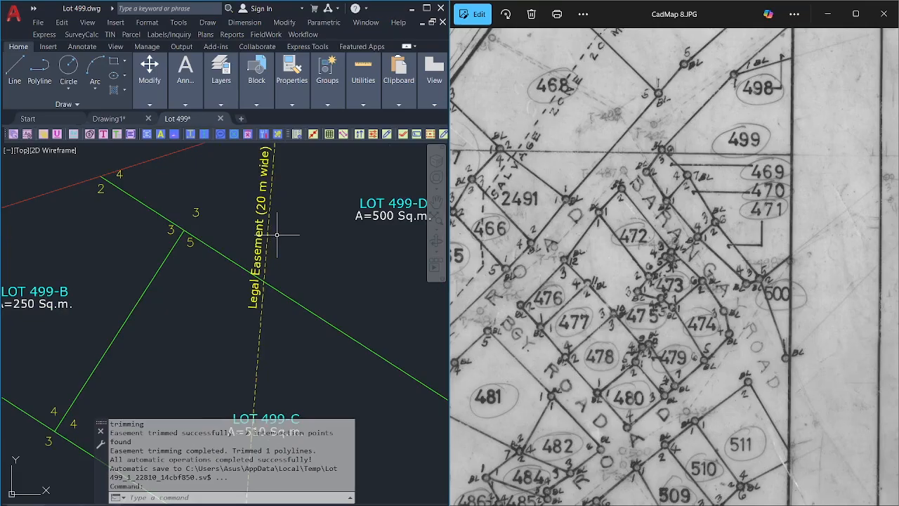
{"action": "scroll", "coordinate": [276, 234], "scroll_direction": "down", "scroll_amount": 8}
{"action": "scroll", "coordinate": [245, 270], "scroll_direction": "up", "scroll_amount": 3}
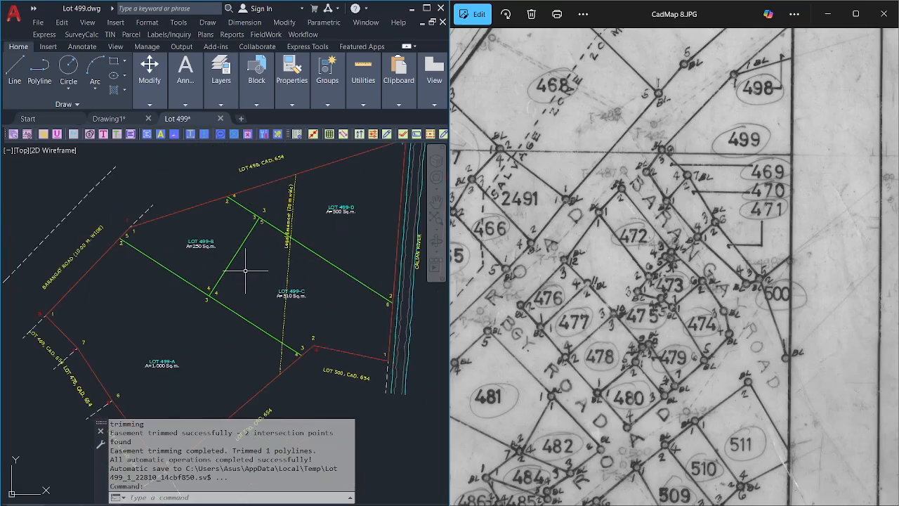
{"action": "scroll", "coordinate": [245, 270], "scroll_direction": "down", "scroll_amount": 3}
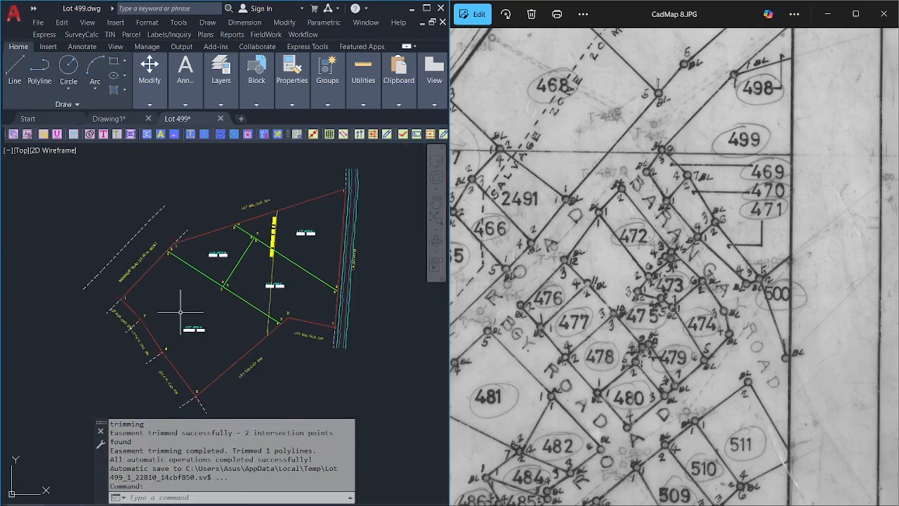
{"action": "scroll", "coordinate": [181, 307], "scroll_direction": "up", "scroll_amount": 3}
{"action": "scroll", "coordinate": [188, 322], "scroll_direction": "down", "scroll_amount": 4}
{"action": "scroll", "coordinate": [196, 318], "scroll_direction": "up", "scroll_amount": 1}
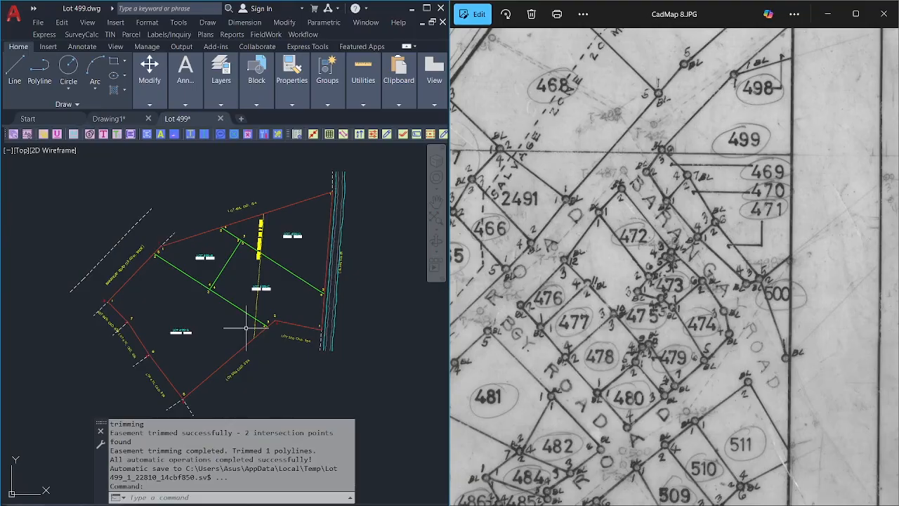
{"action": "scroll", "coordinate": [201, 367], "scroll_direction": "up", "scroll_amount": 7}
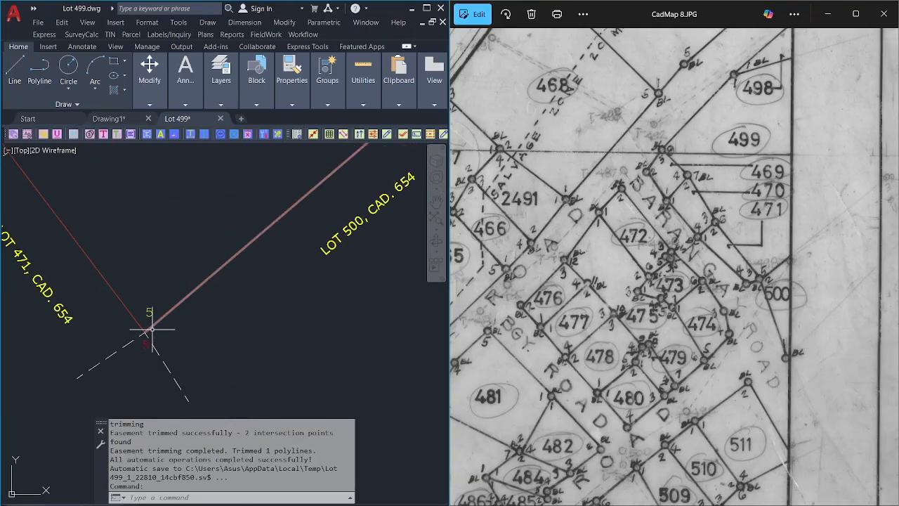
{"action": "scroll", "coordinate": [151, 328], "scroll_direction": "down", "scroll_amount": 5}
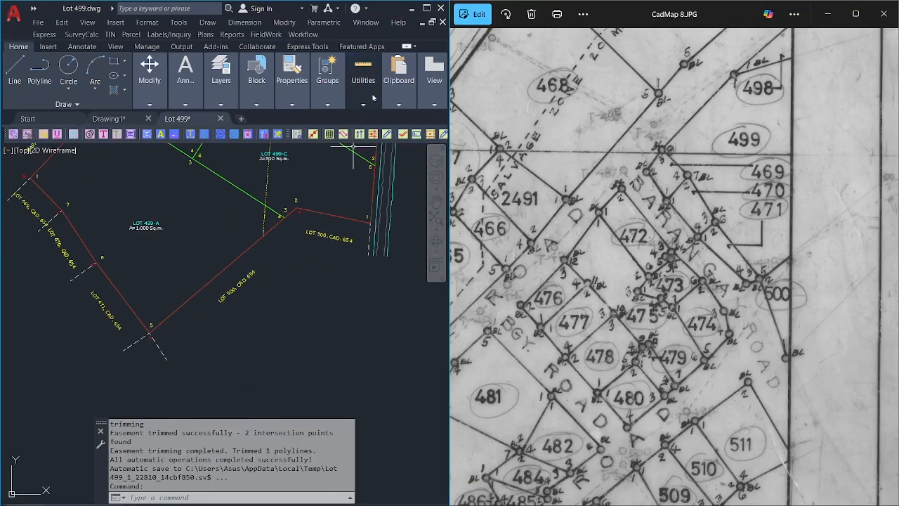
Attach a Barangay Road (10.00 m wide) corner label at Lot 499's corner 5, snapping with F3.
{"action": "left_click", "coordinate": [365, 22]}
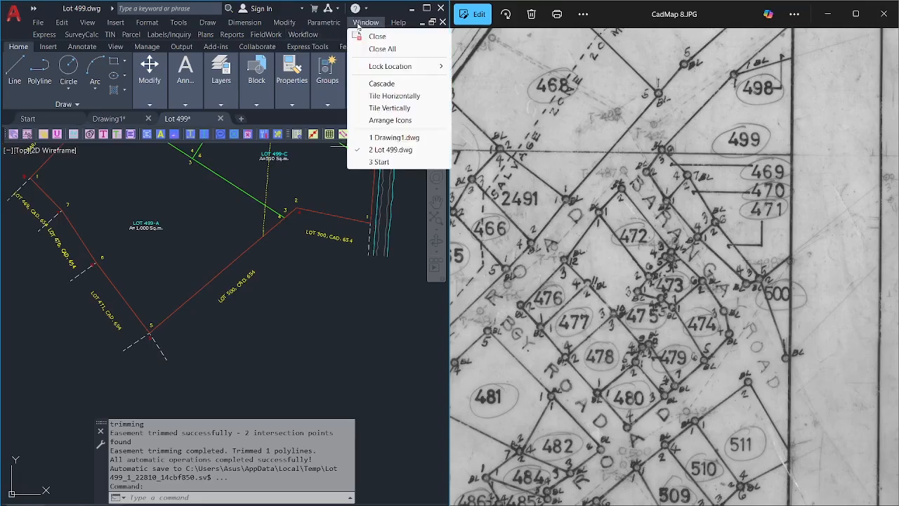
{"action": "left_click", "coordinate": [302, 34]}
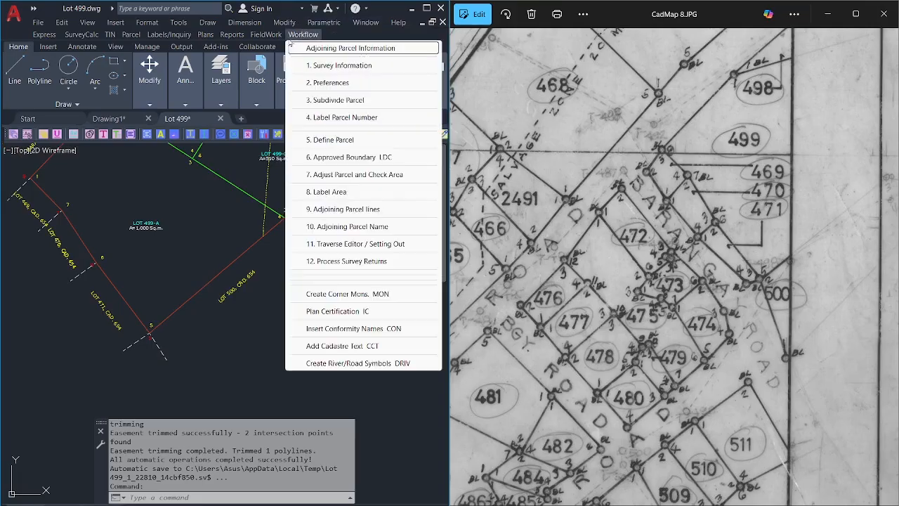
{"action": "left_click", "coordinate": [317, 226]}
{"action": "left_click", "coordinate": [537, 184]}
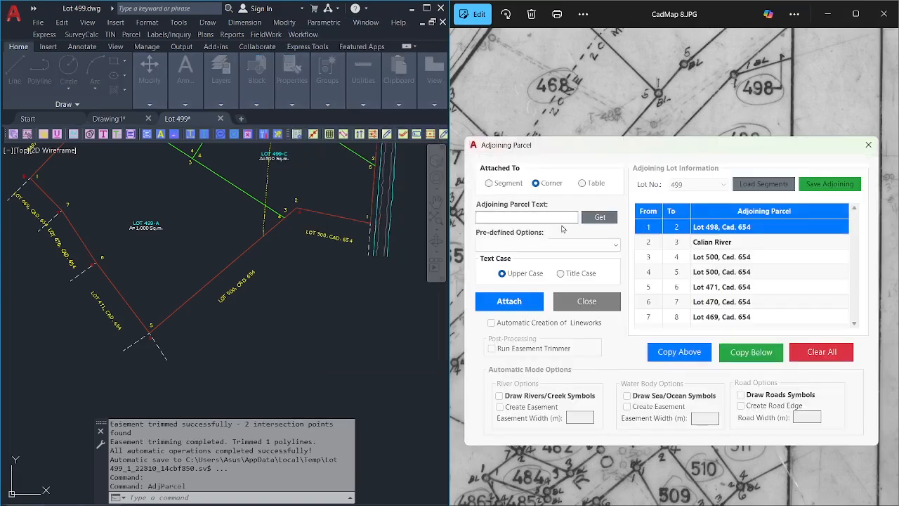
{"action": "left_click", "coordinate": [583, 244]}
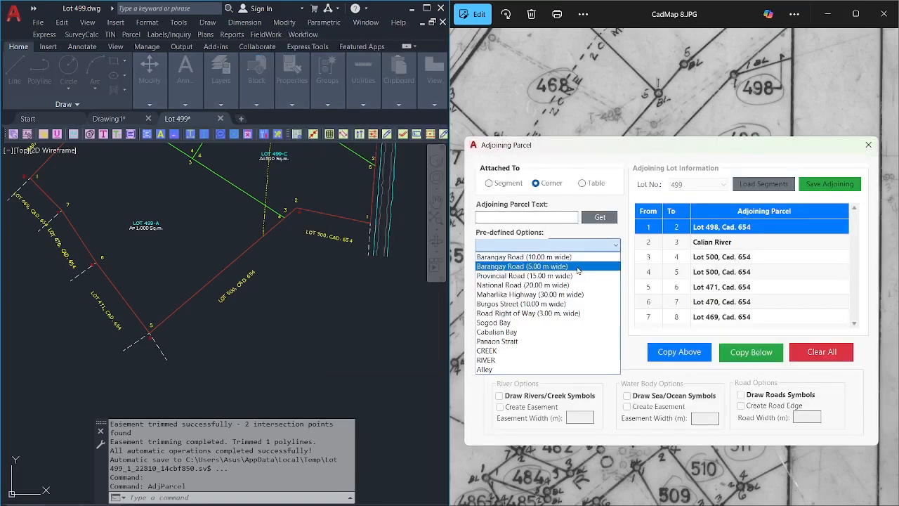
{"action": "left_click", "coordinate": [580, 257]}
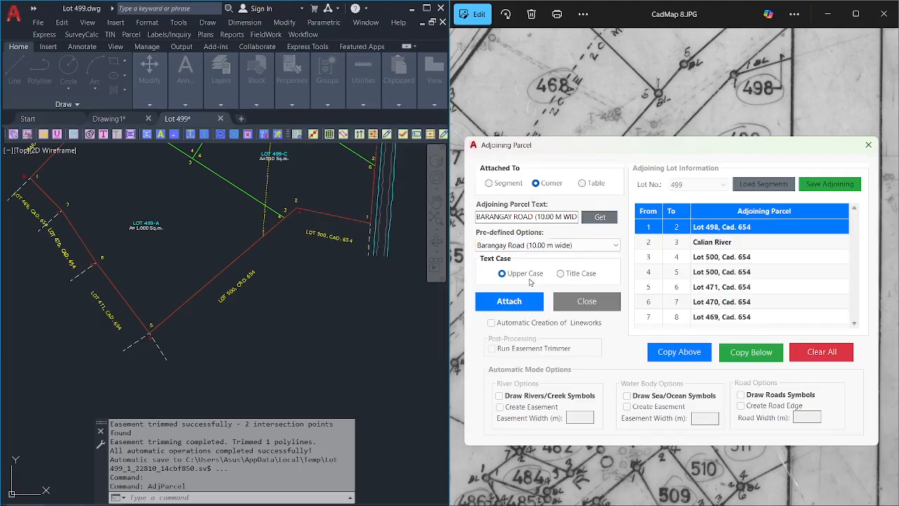
{"action": "left_click", "coordinate": [526, 301]}
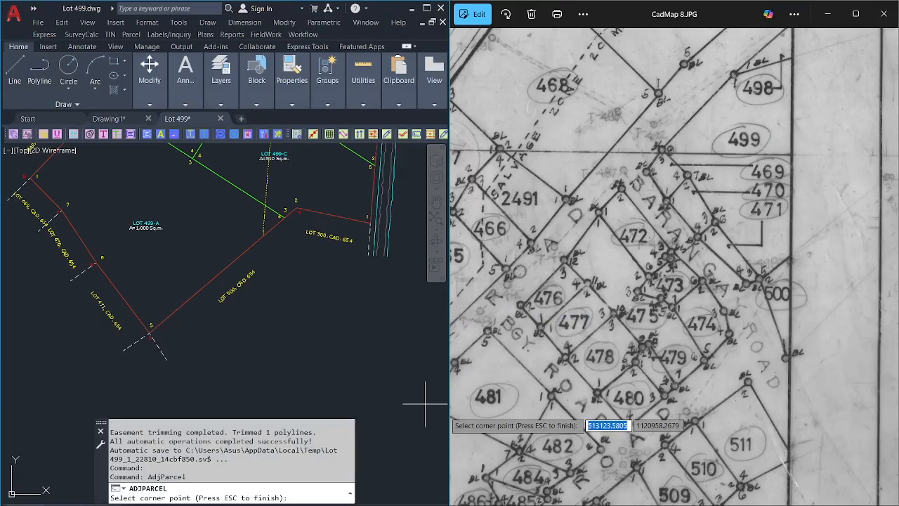
{"action": "key", "text": "F3"}
{"action": "left_click", "coordinate": [156, 325]}
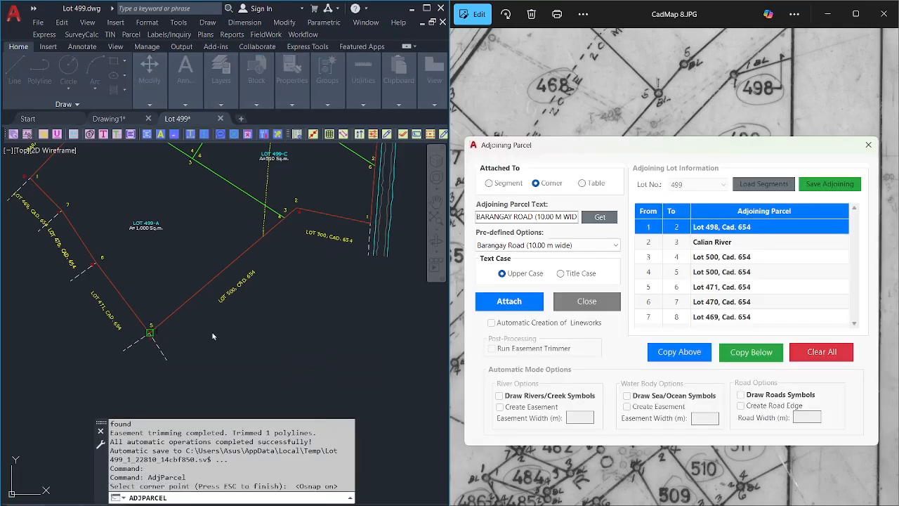
{"action": "left_click", "coordinate": [587, 301]}
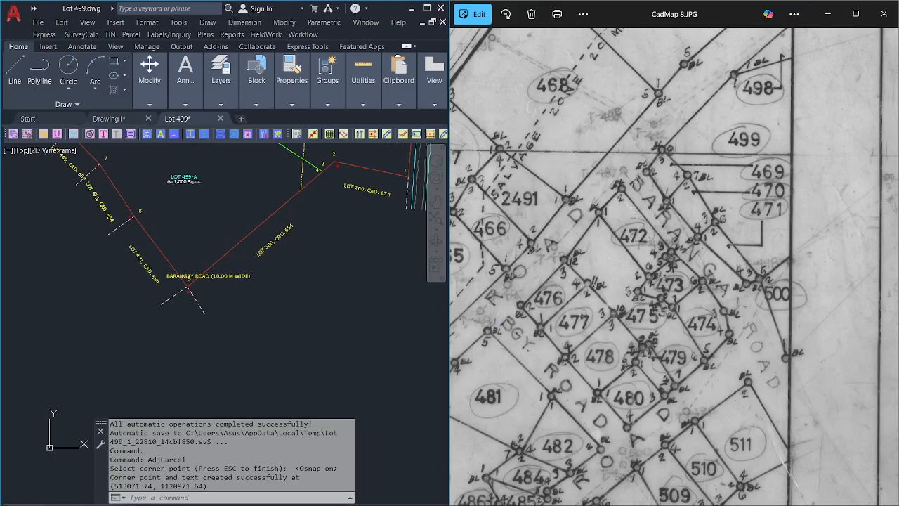
{"action": "type", "text": "M"}
{"action": "key", "text": "Return"}
{"action": "left_click", "coordinate": [243, 277]}
{"action": "key", "text": "Return"}
{"action": "left_click", "coordinate": [239, 276]}
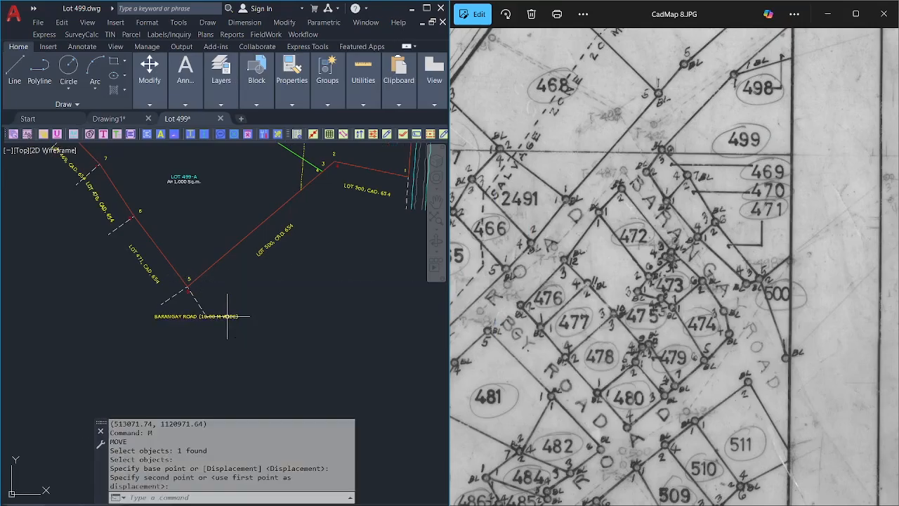
{"action": "key", "text": "Escape"}
{"action": "type", "text": "AT"}
{"action": "key", "text": "Return"}
{"action": "left_click", "coordinate": [204, 316]}
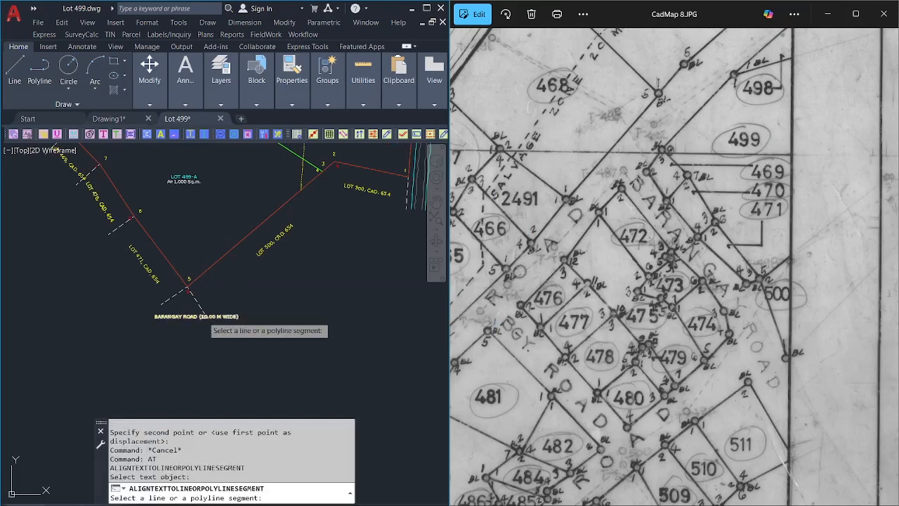
{"action": "left_click", "coordinate": [199, 300]}
{"action": "middle_click_drag", "start_coordinate": [220, 325], "coordinate": [223, 303]}
{"action": "type", "text": "M"}
{"action": "key", "text": "Return"}
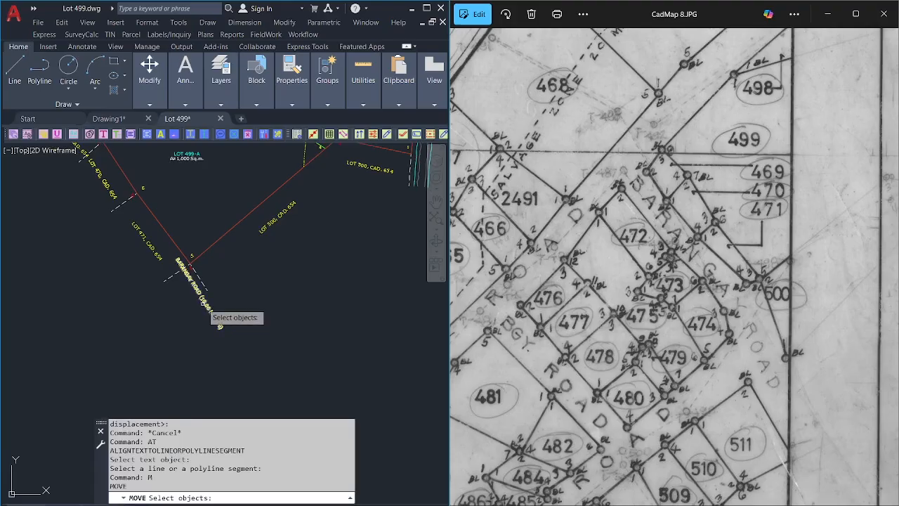
{"action": "left_click", "coordinate": [219, 325]}
{"action": "key", "text": "Return"}
{"action": "left_click", "coordinate": [185, 314]}
{"action": "left_click", "coordinate": [195, 330]}
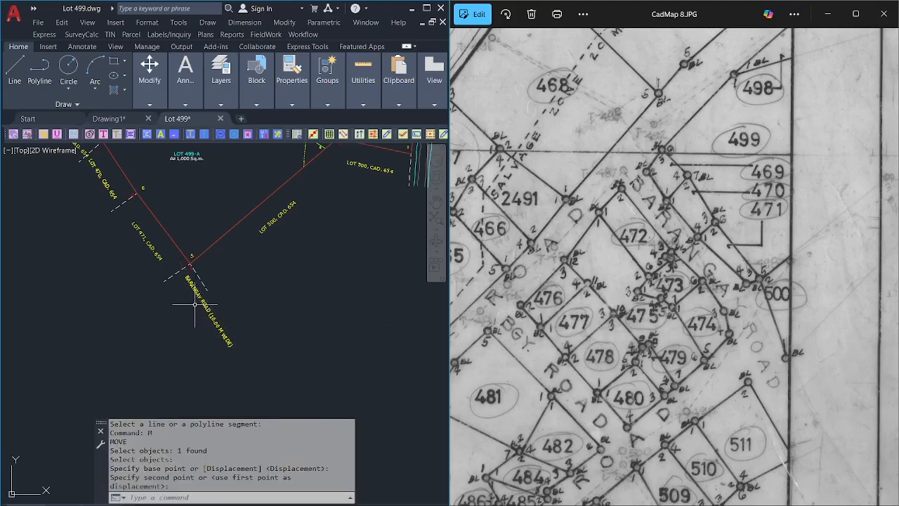
{"action": "scroll", "coordinate": [190, 264], "scroll_direction": "up", "scroll_amount": 2}
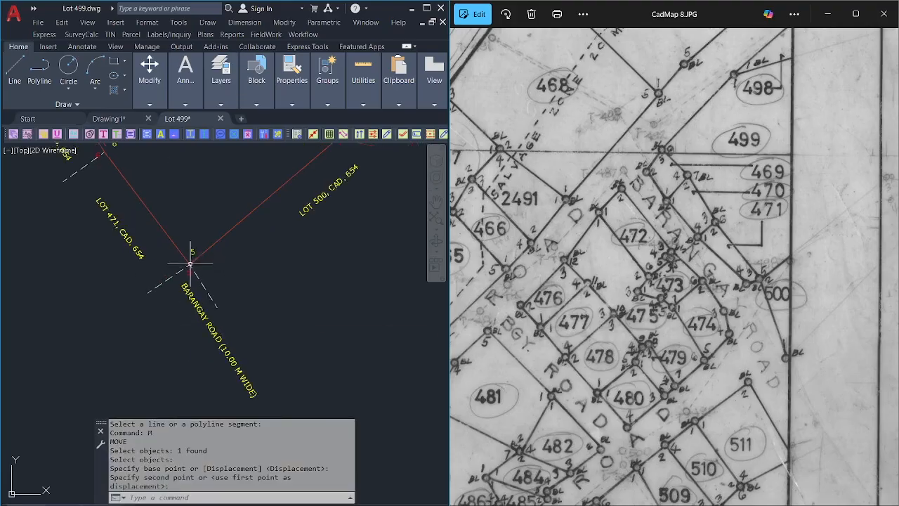
{"action": "scroll", "coordinate": [187, 258], "scroll_direction": "up", "scroll_amount": 2}
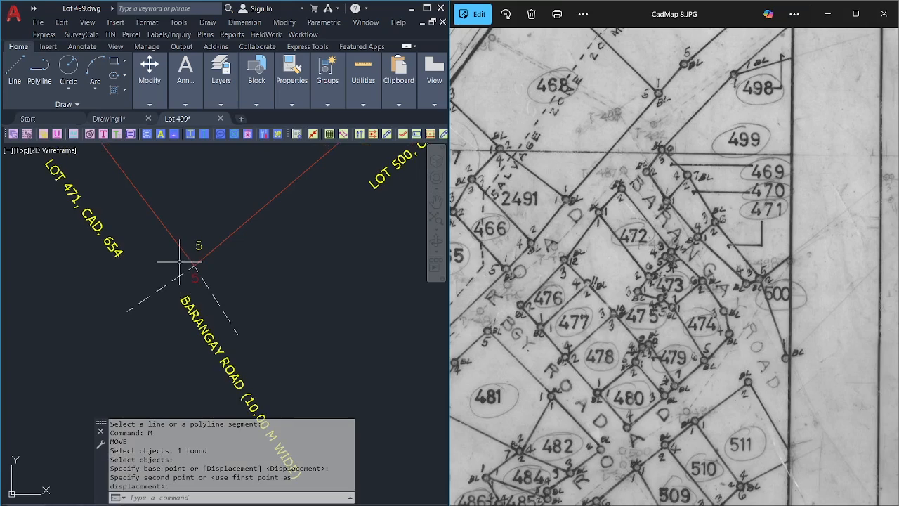
{"action": "scroll", "coordinate": [190, 267], "scroll_direction": "down", "scroll_amount": 5}
{"action": "middle_click_drag", "start_coordinate": [207, 297], "coordinate": [212, 332]}
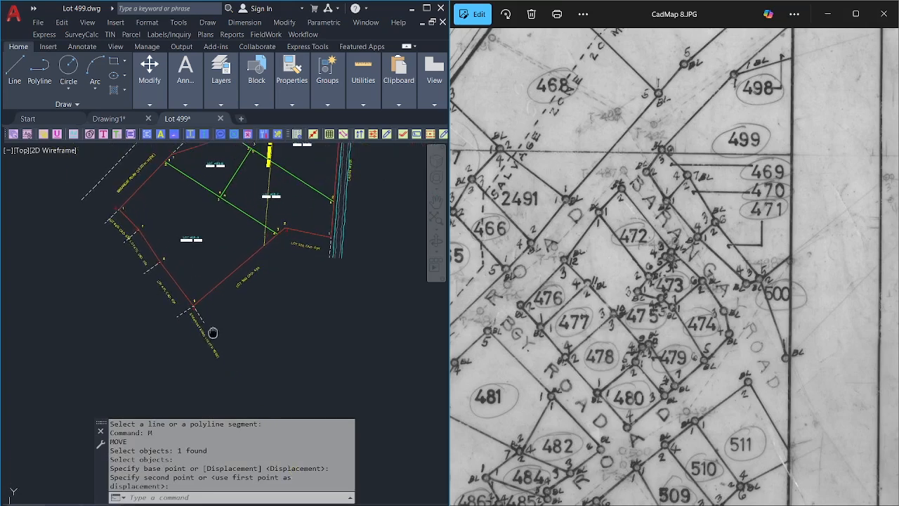
{"action": "middle_click_drag", "start_coordinate": [160, 271], "coordinate": [159, 300]}
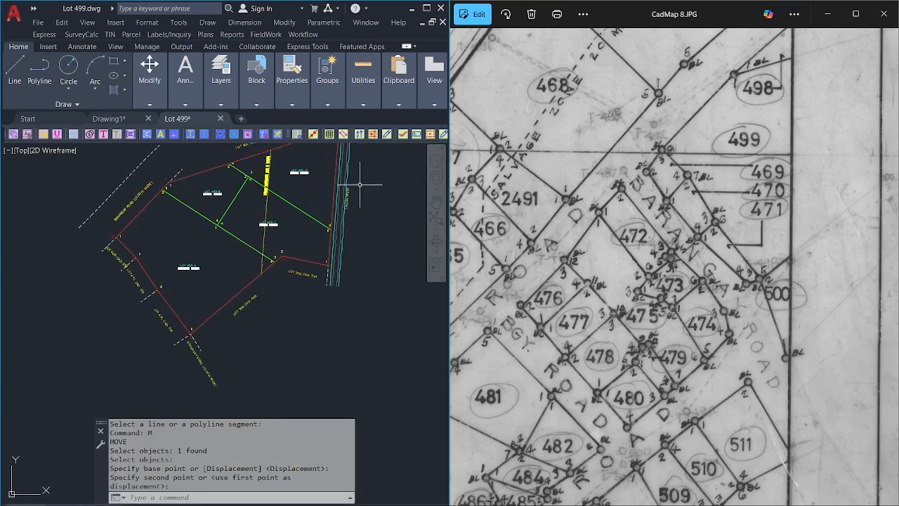
Maximize AutoCAD and start the Traverse Editor / Setting Out tool using By Traverse.
{"action": "left_click", "coordinate": [427, 8]}
{"action": "scroll", "coordinate": [471, 227], "scroll_direction": "down", "scroll_amount": 3}
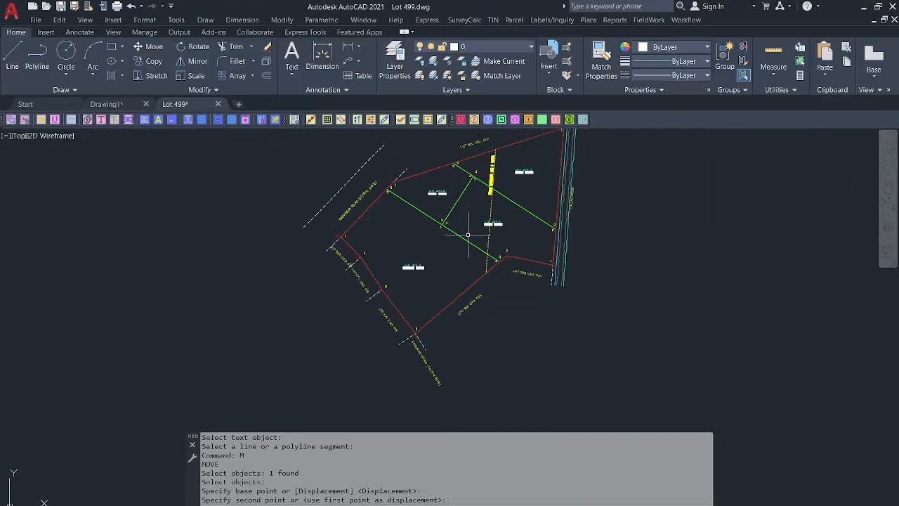
{"action": "scroll", "coordinate": [562, 176], "scroll_direction": "up", "scroll_amount": 2}
{"action": "left_click", "coordinate": [686, 20]}
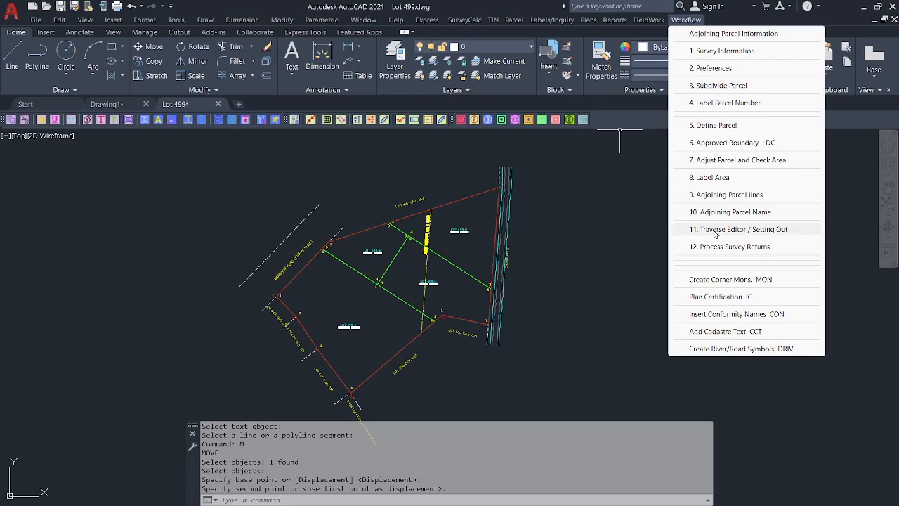
{"action": "left_click", "coordinate": [715, 235]}
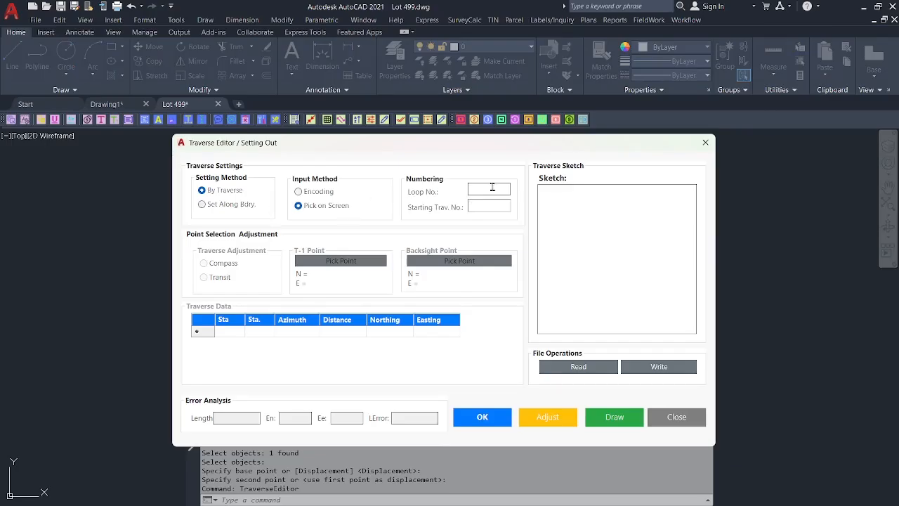
{"action": "left_click", "coordinate": [230, 204]}
{"action": "left_click", "coordinate": [229, 191]}
Accept the traverse settings, backsight on corner 5, and start T-1 near corner 2.
{"action": "left_click", "coordinate": [482, 417]}
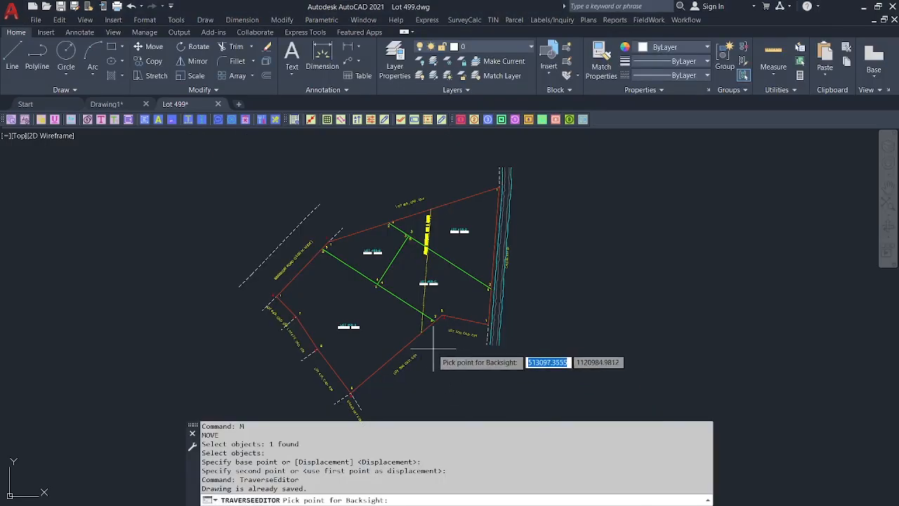
{"action": "scroll", "coordinate": [355, 398], "scroll_direction": "up", "scroll_amount": 5}
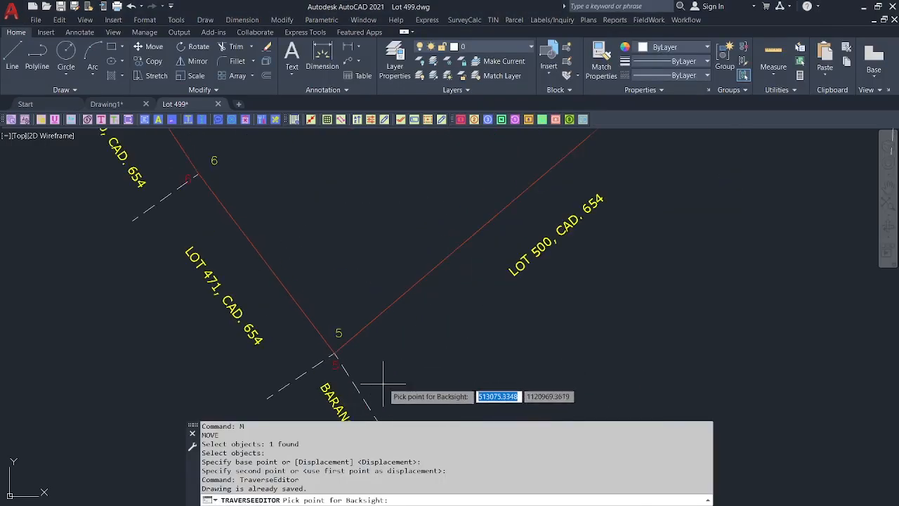
{"action": "left_click", "coordinate": [358, 337]}
{"action": "scroll", "coordinate": [313, 334], "scroll_direction": "down", "scroll_amount": 5}
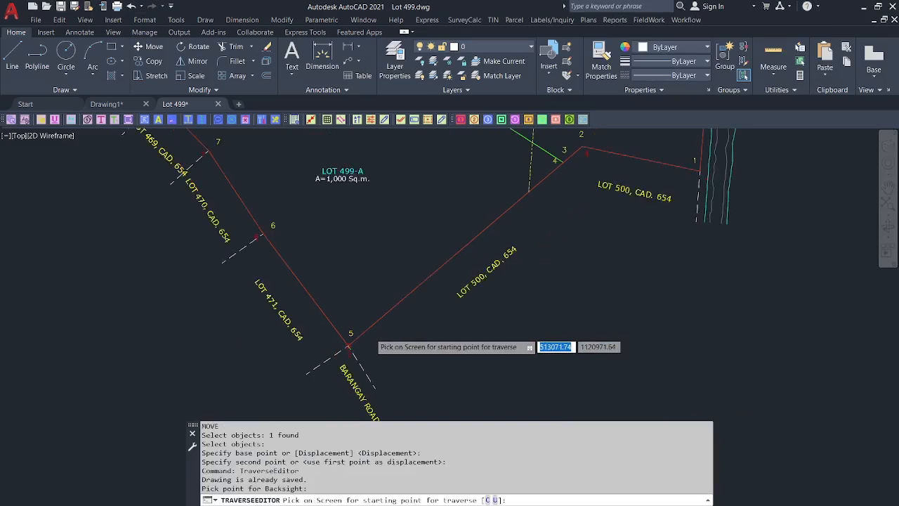
{"action": "scroll", "coordinate": [518, 208], "scroll_direction": "up", "scroll_amount": 5}
{"action": "left_click", "coordinate": [470, 205]}
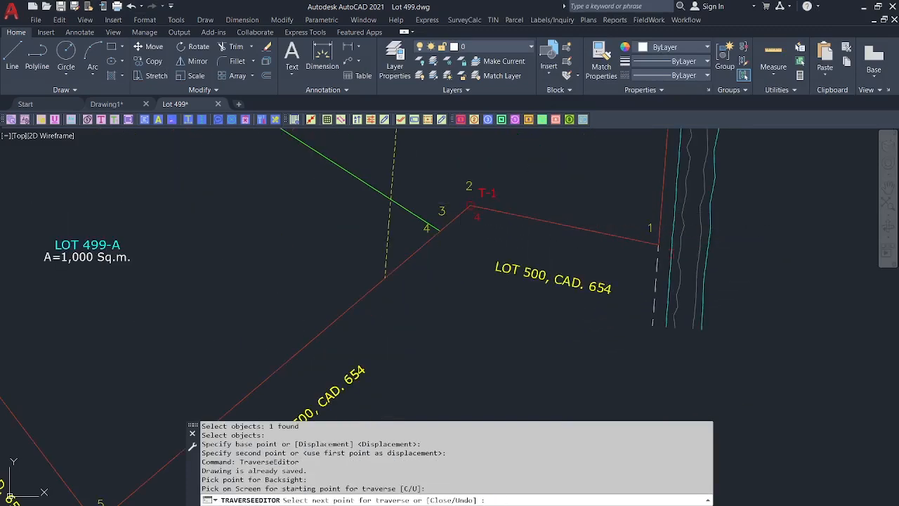
{"action": "scroll", "coordinate": [421, 210], "scroll_direction": "down", "scroll_amount": 6}
Place stations T-2 through T-5, close the traverse, and accept 0.01 closure error.
{"action": "left_click", "coordinate": [316, 270]}
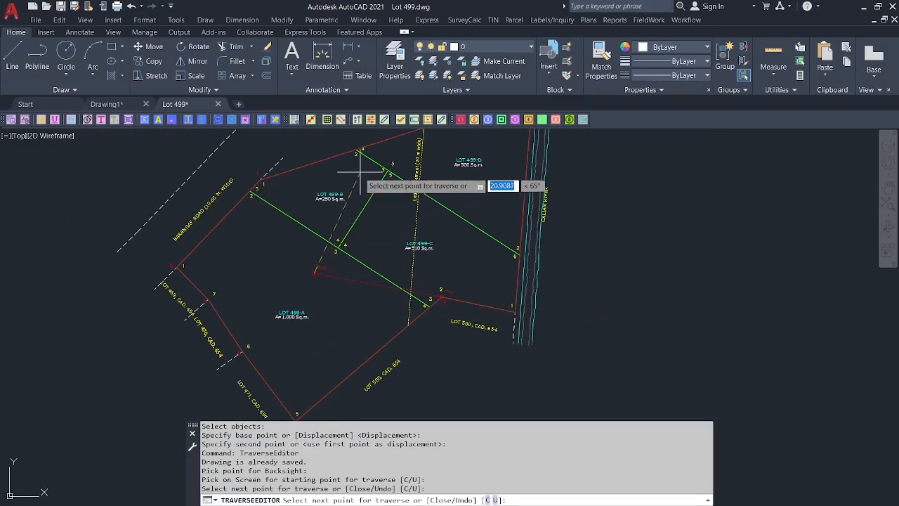
{"action": "left_click", "coordinate": [355, 172]}
{"action": "left_click", "coordinate": [483, 191]}
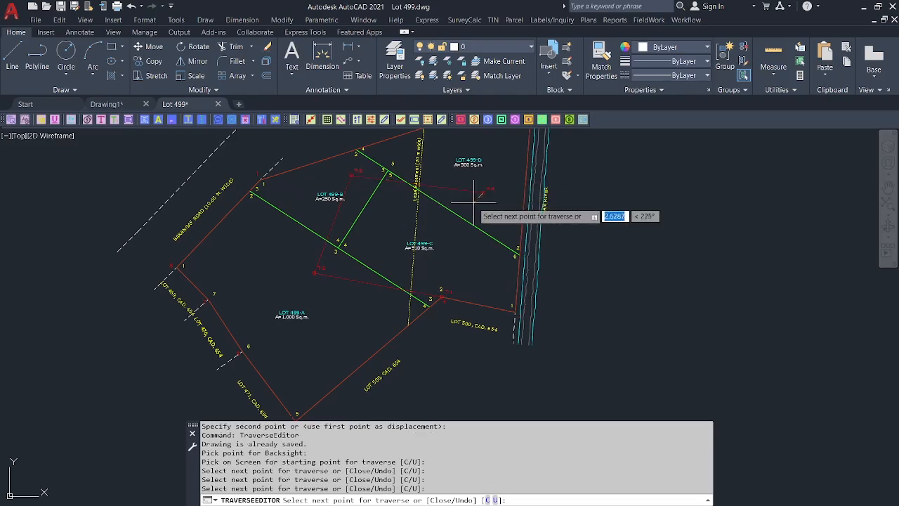
{"action": "scroll", "coordinate": [481, 263], "scroll_direction": "up", "scroll_amount": 2}
{"action": "left_click", "coordinate": [501, 262]}
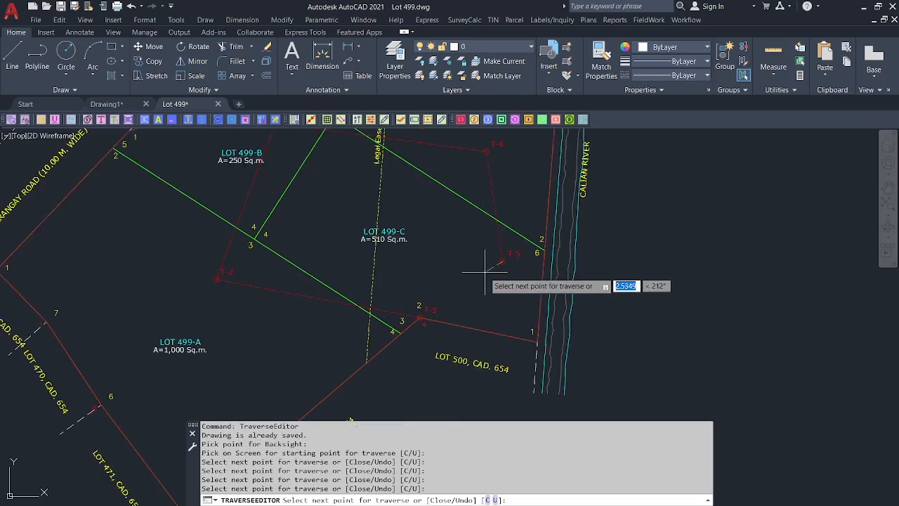
{"action": "type", "text": "c"}
{"action": "key", "text": "Return"}
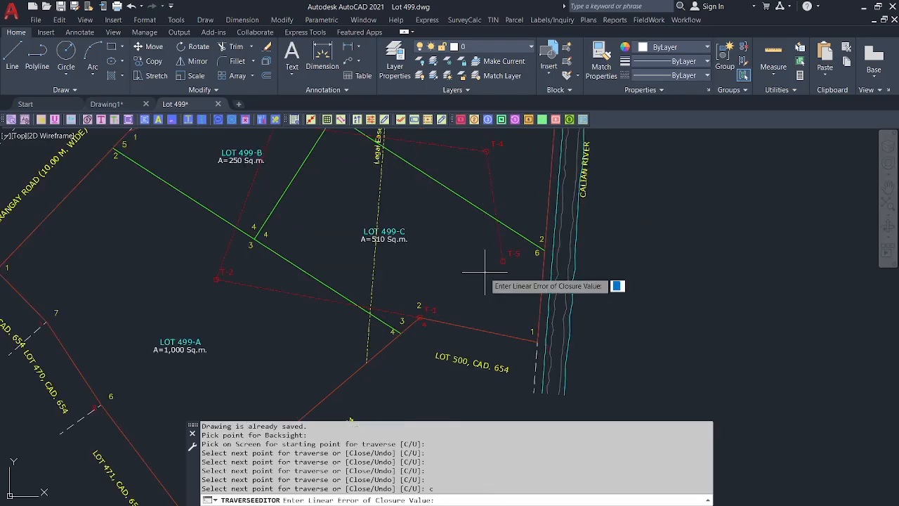
{"action": "type", "text": ".01"}
{"action": "key", "text": "Return"}
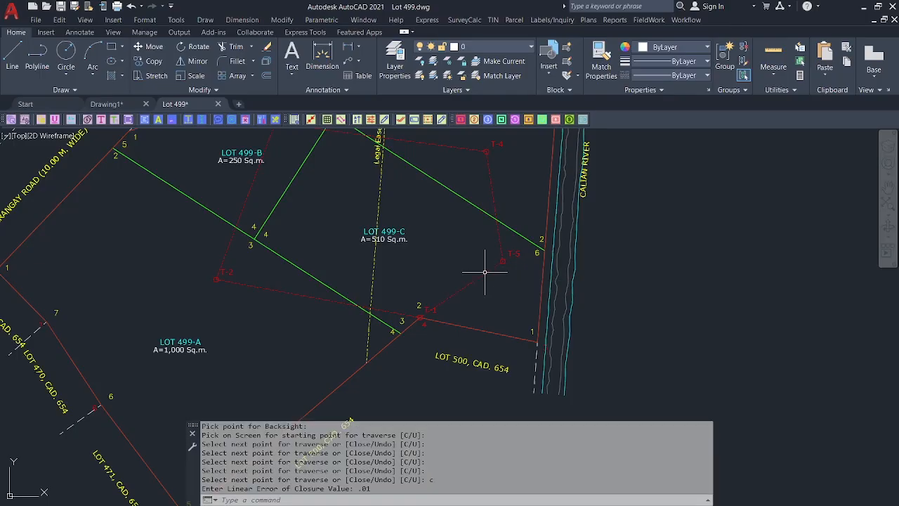
{"action": "scroll", "coordinate": [477, 271], "scroll_direction": "down", "scroll_amount": 2}
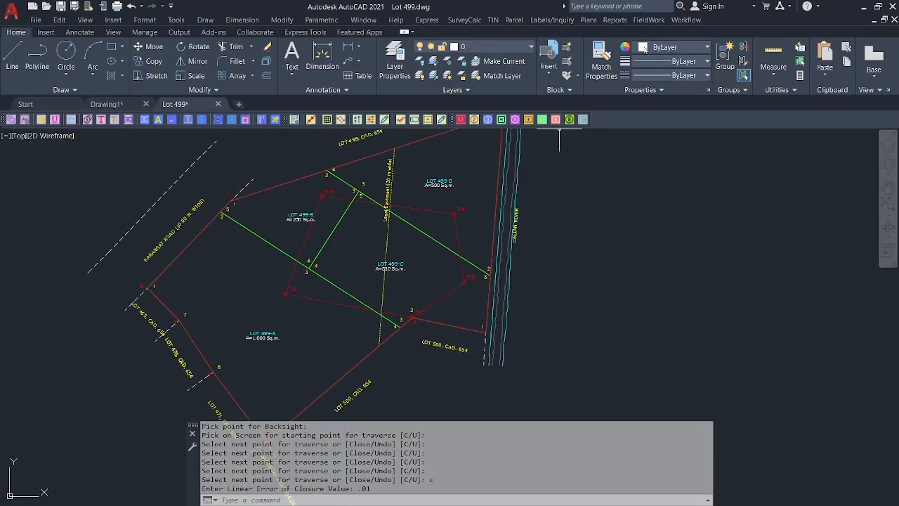
{"action": "left_click", "coordinate": [684, 20]}
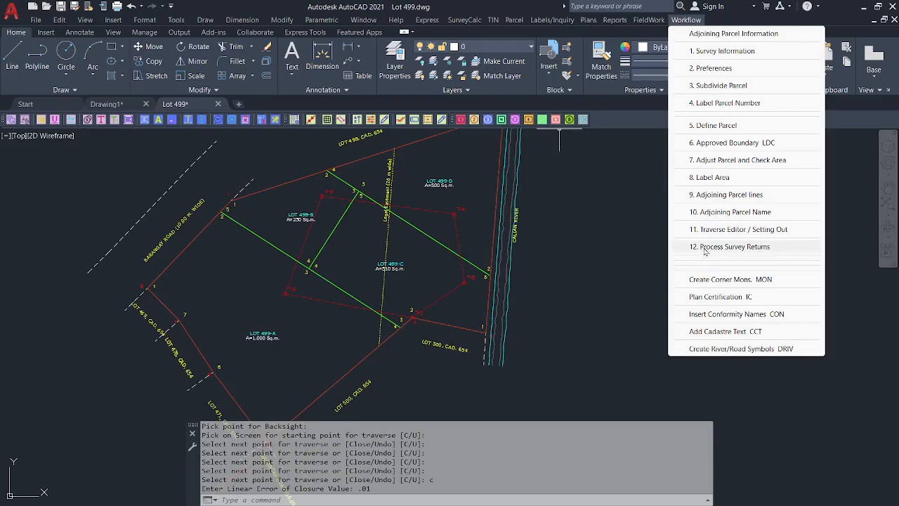
Start 12. Process Survey Returns and select the full report folder path.
{"action": "left_click", "coordinate": [705, 247]}
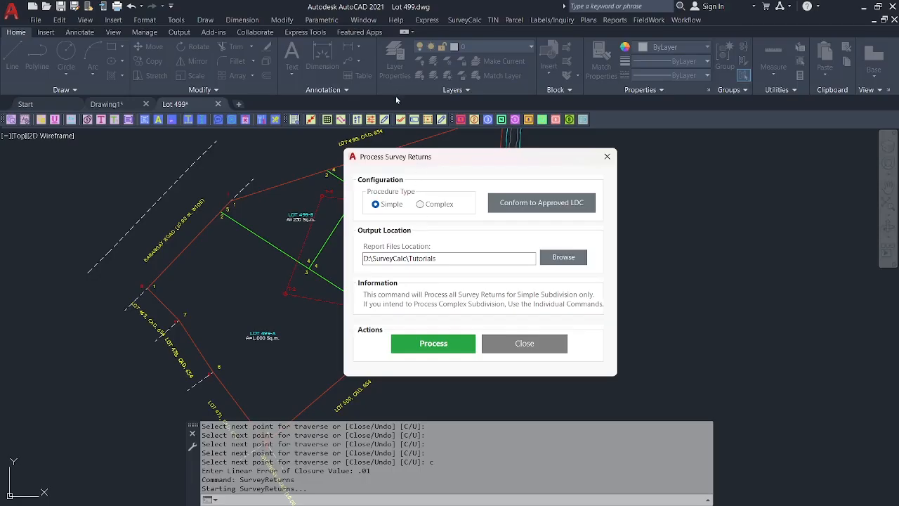
{"action": "double_click", "coordinate": [437, 257]}
{"action": "left_click", "coordinate": [465, 257]}
{"action": "left_click_drag", "start_coordinate": [465, 257], "coordinate": [324, 258]}
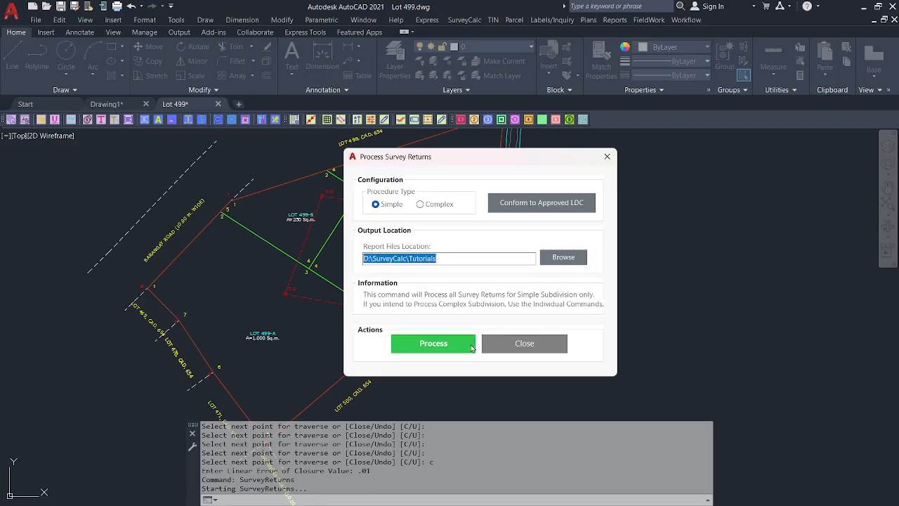
Uncheck Apply Conformance in Conform to Approved LDC, save, and run the processing.
{"action": "left_click", "coordinate": [554, 208]}
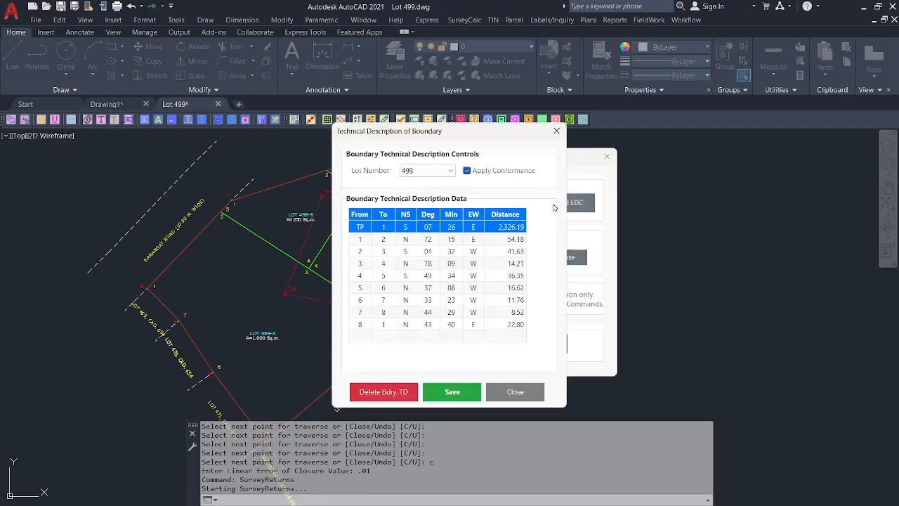
{"action": "left_click", "coordinate": [489, 172]}
{"action": "left_click", "coordinate": [436, 392]}
{"action": "left_click", "coordinate": [445, 344]}
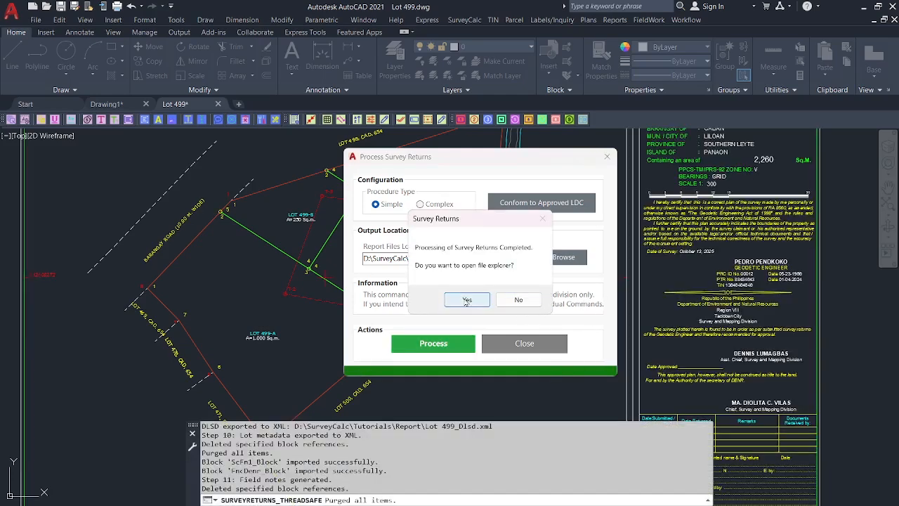
Check the generated field notes and Lot 499 report files in the Report folder.
{"action": "left_click", "coordinate": [466, 300]}
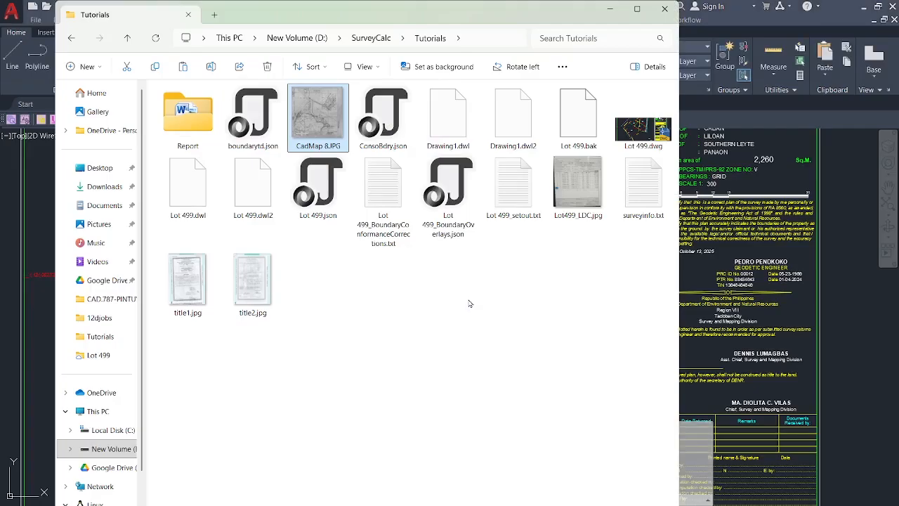
{"action": "double_click", "coordinate": [187, 112]}
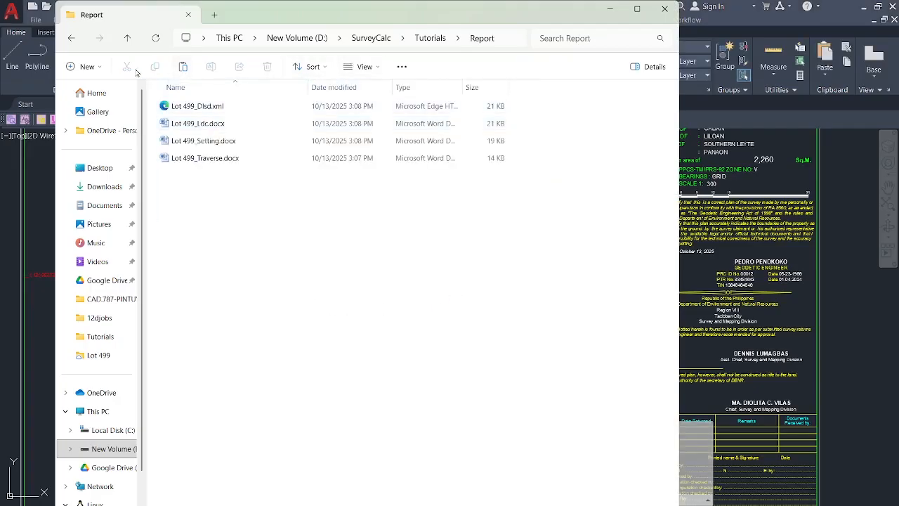
{"action": "left_click", "coordinate": [302, 67]}
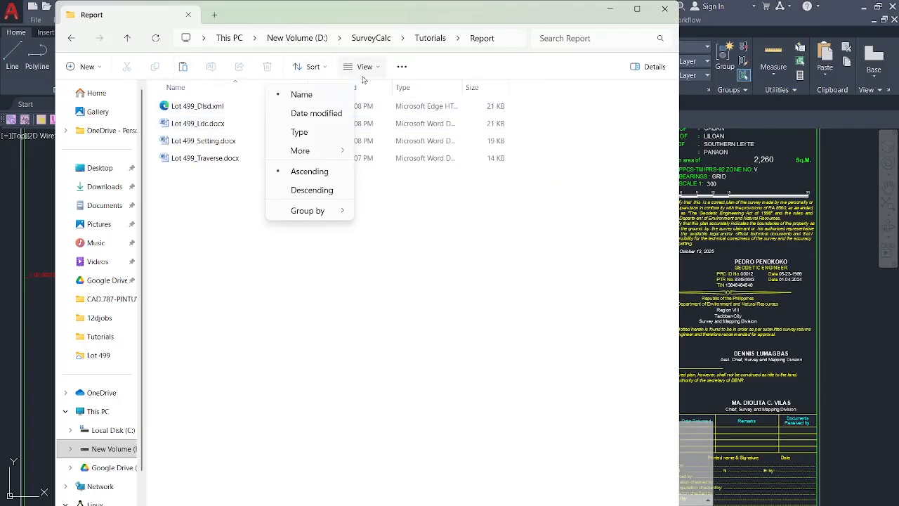
{"action": "left_click", "coordinate": [434, 267]}
Return to the drawing and pan to the generated plan sheet and its title block.
{"action": "left_click", "coordinate": [664, 9]}
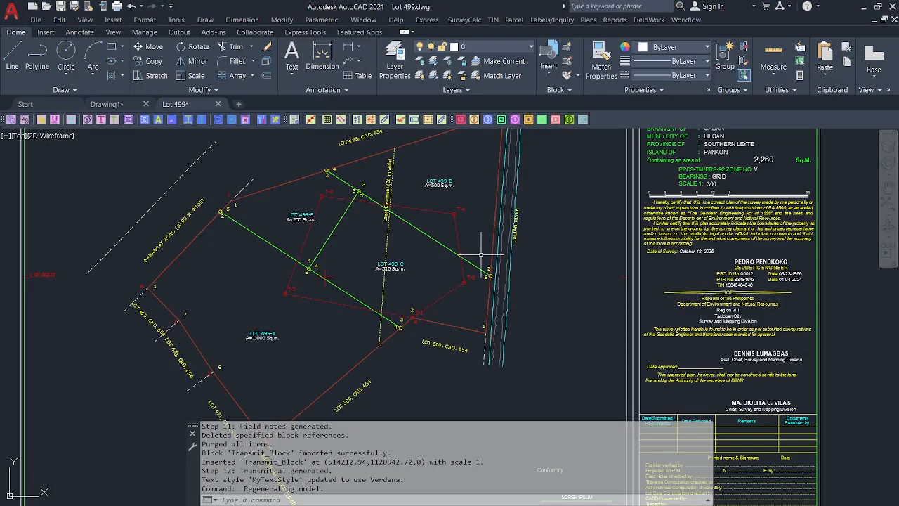
{"action": "scroll", "coordinate": [477, 253], "scroll_direction": "down", "scroll_amount": 5}
{"action": "scroll", "coordinate": [493, 241], "scroll_direction": "up", "scroll_amount": 6}
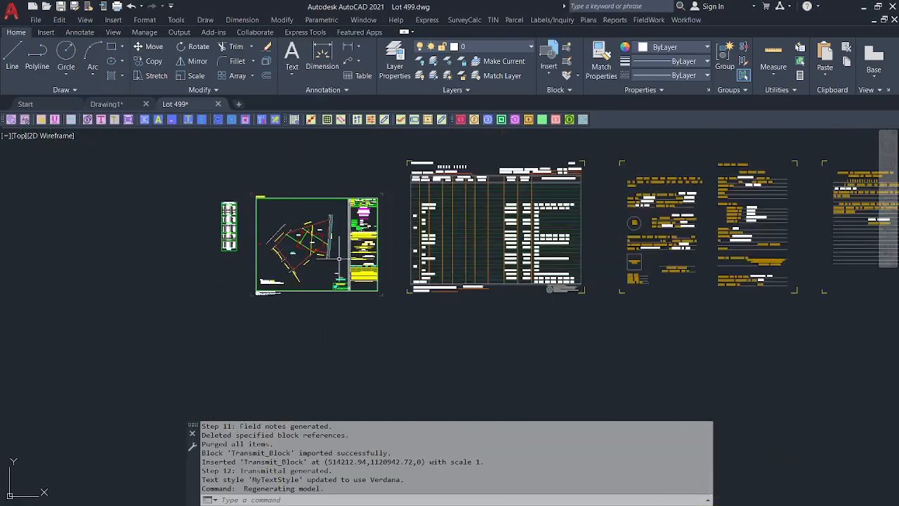
{"action": "middle_click_drag", "start_coordinate": [289, 274], "coordinate": [294, 310]}
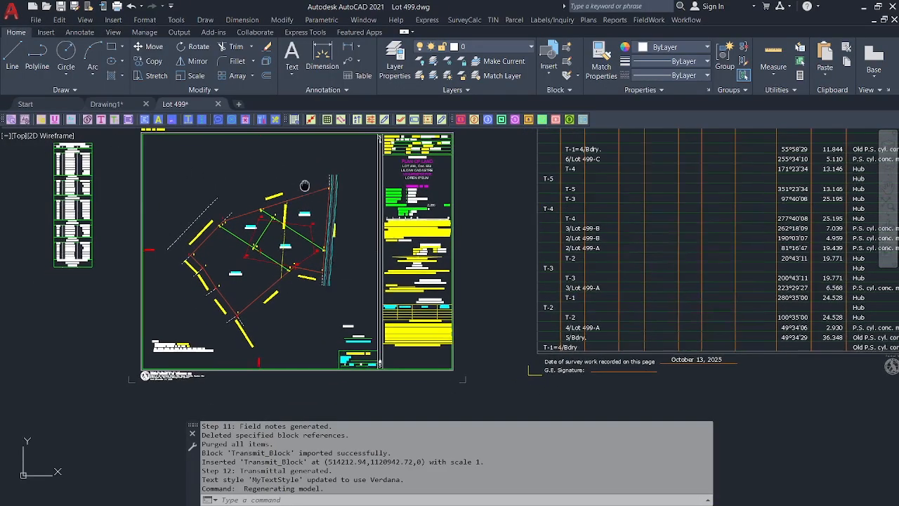
{"action": "middle_click_drag", "start_coordinate": [288, 207], "coordinate": [302, 185]}
{"action": "scroll", "coordinate": [206, 285], "scroll_direction": "up", "scroll_amount": 2}
{"action": "mouse_move", "coordinate": [302, 250]}
{"action": "middle_mouse_down"}
{"action": "mouse_move", "coordinate": [286, 304]}
{"action": "mouse_move", "coordinate": [324, 272]}
{"action": "mouse_move", "coordinate": [330, 242]}
{"action": "mouse_move", "coordinate": [323, 320]}
{"action": "mouse_move", "coordinate": [300, 381]}
{"action": "middle_mouse_up"}
Zoom and pan to inspect the traverse field-notes table beside the plan sheet.
{"action": "scroll", "coordinate": [286, 305], "scroll_direction": "down", "scroll_amount": 2}
{"action": "scroll", "coordinate": [314, 283], "scroll_direction": "up", "scroll_amount": 2}
{"action": "scroll", "coordinate": [566, 206], "scroll_direction": "up", "scroll_amount": 5}
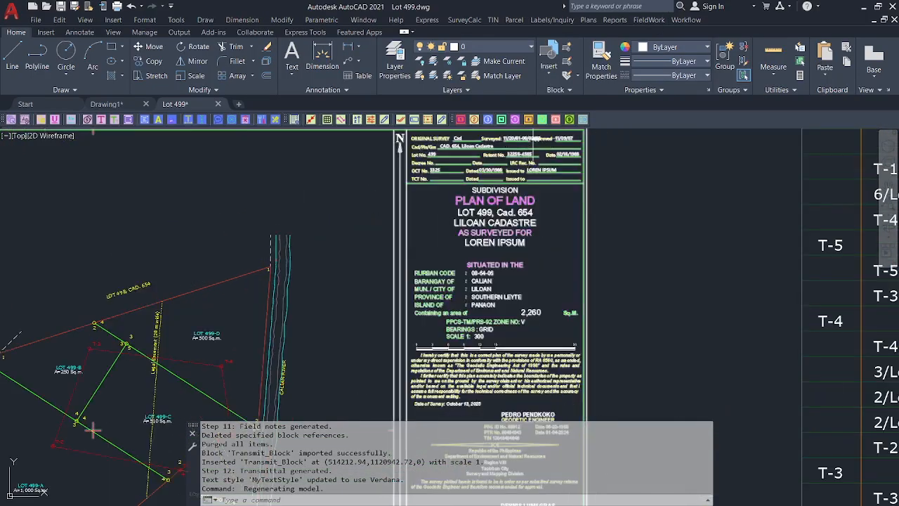
{"action": "scroll", "coordinate": [416, 301], "scroll_direction": "down", "scroll_amount": 2}
{"action": "scroll", "coordinate": [476, 194], "scroll_direction": "down", "scroll_amount": 4}
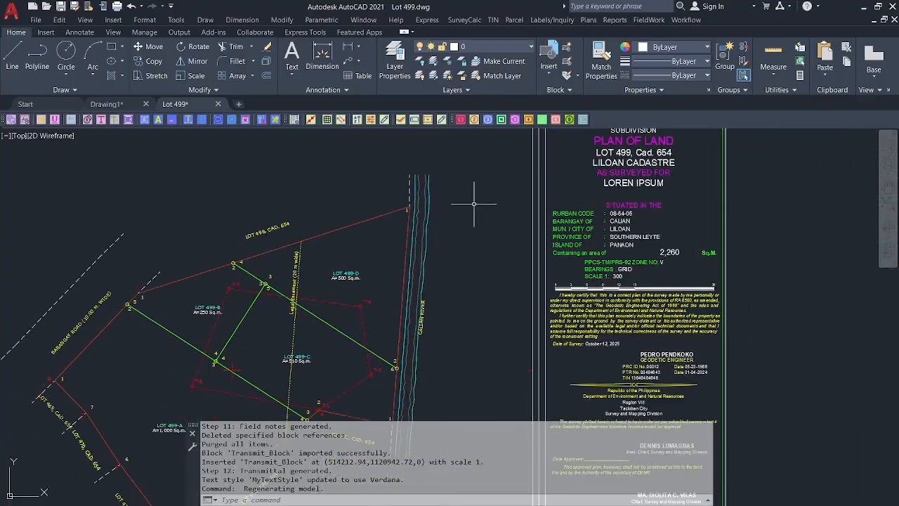
{"action": "scroll", "coordinate": [393, 267], "scroll_direction": "up", "scroll_amount": 4}
{"action": "scroll", "coordinate": [400, 270], "scroll_direction": "down", "scroll_amount": 3}
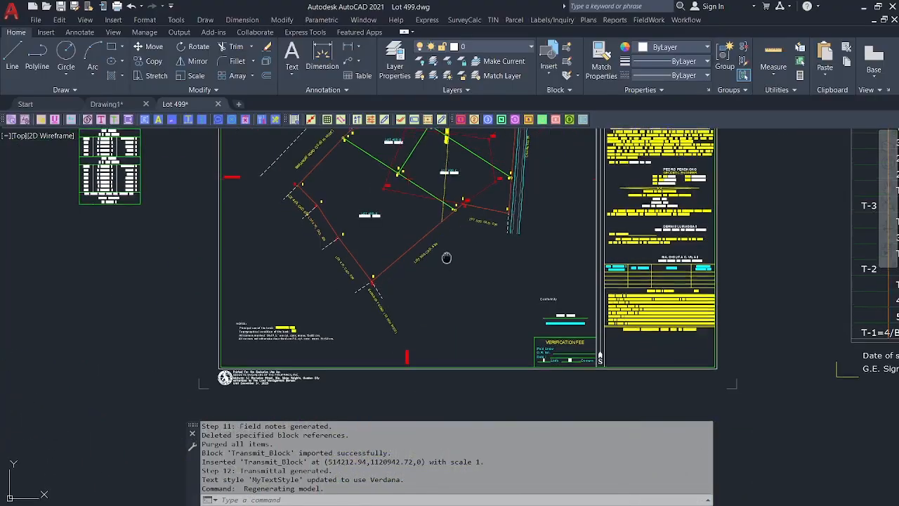
{"action": "scroll", "coordinate": [407, 272], "scroll_direction": "up", "scroll_amount": 3}
{"action": "scroll", "coordinate": [148, 242], "scroll_direction": "up", "scroll_amount": 5}
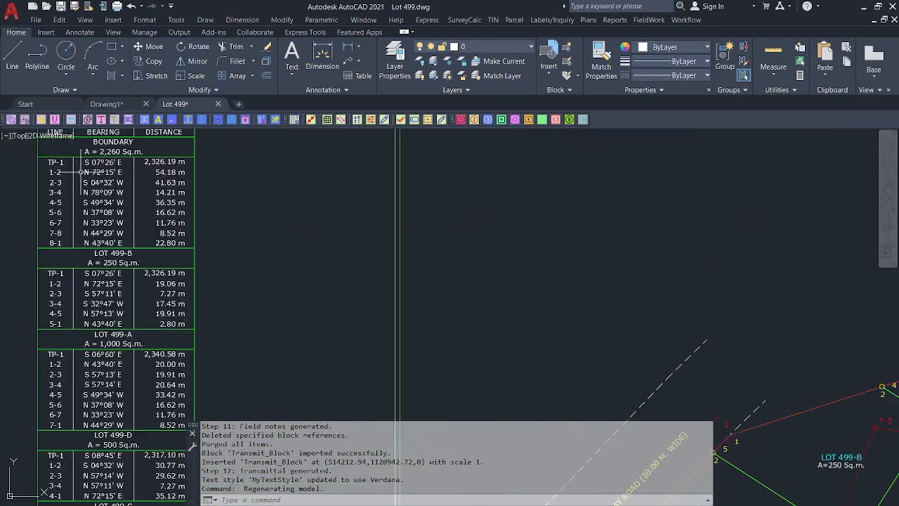
{"action": "scroll", "coordinate": [183, 246], "scroll_direction": "down", "scroll_amount": 5}
{"action": "middle_click_drag", "start_coordinate": [310, 263], "coordinate": [198, 201]}
{"action": "middle_click_drag", "start_coordinate": [396, 247], "coordinate": [396, 282]}
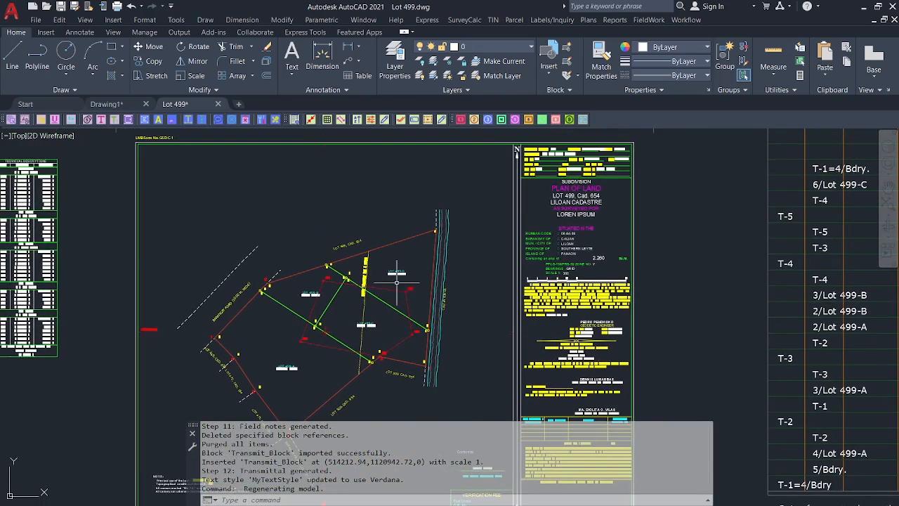
{"action": "left_click", "coordinate": [684, 20]}
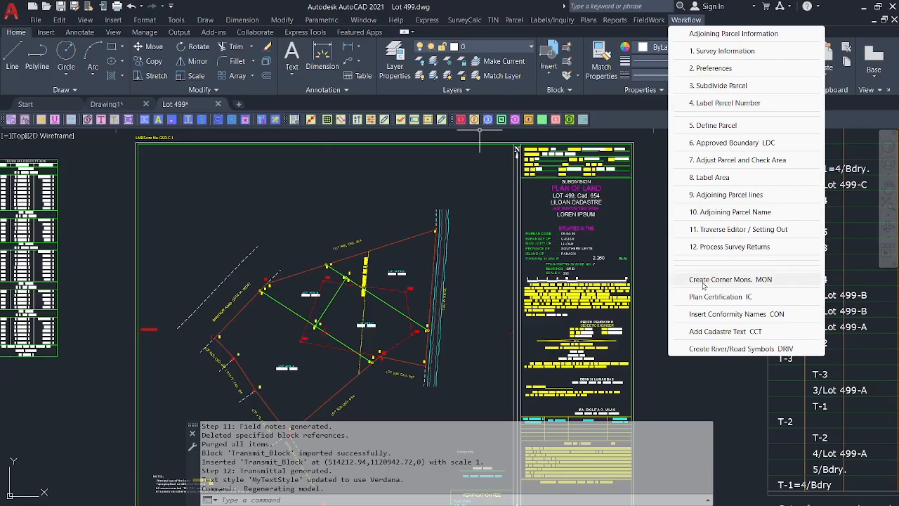
Create corner monuments with 'Do not Add New Mon. Label' checked.
{"action": "left_click", "coordinate": [703, 281]}
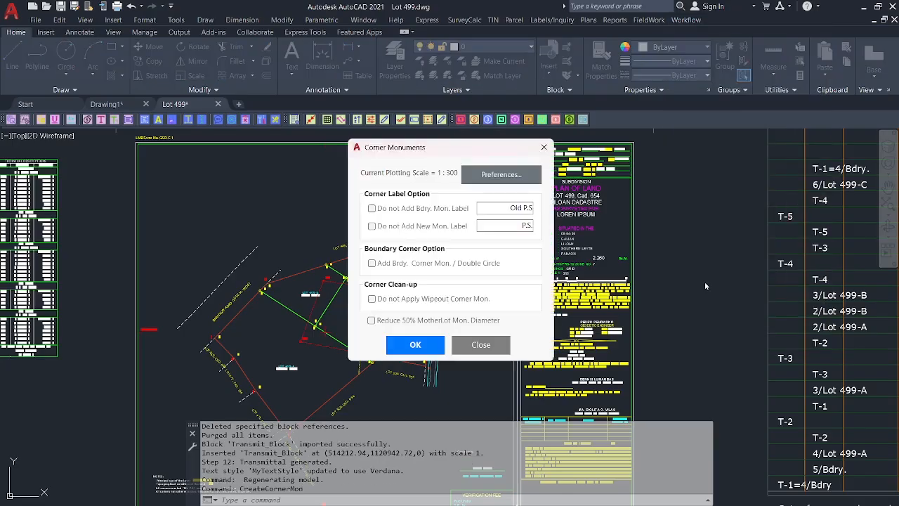
{"action": "left_click", "coordinate": [387, 225]}
{"action": "left_click", "coordinate": [415, 344]}
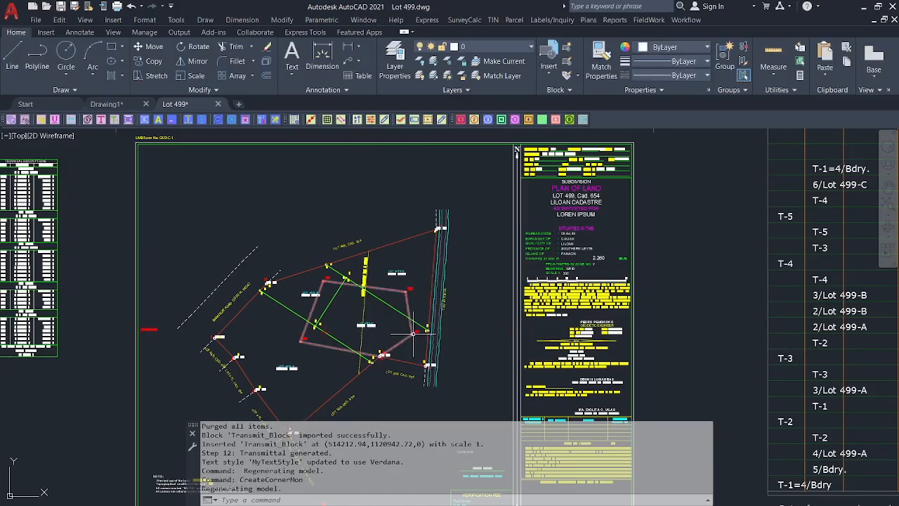
{"action": "scroll", "coordinate": [435, 229], "scroll_direction": "up", "scroll_amount": 10}
Move the first Old P.S label clear of the river lines.
{"action": "type", "text": "m"}
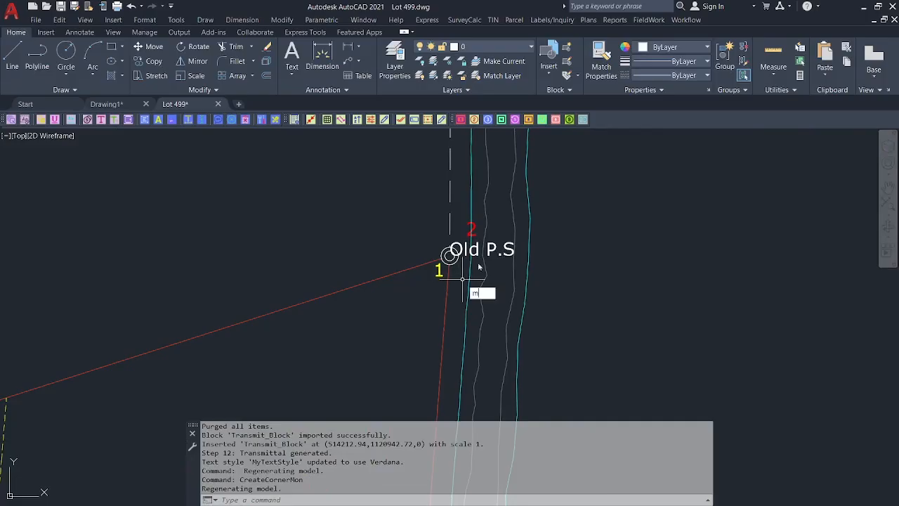
{"action": "key", "text": "Return"}
{"action": "left_click", "coordinate": [495, 247]}
{"action": "left_click", "coordinate": [497, 246]}
{"action": "key", "text": "Return"}
{"action": "left_click", "coordinate": [758, 260]}
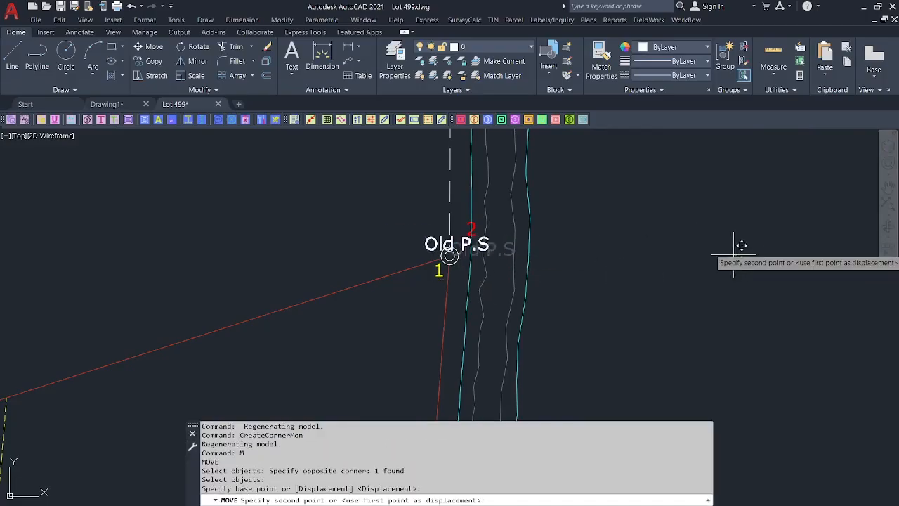
{"action": "left_click", "coordinate": [678, 250]}
{"action": "scroll", "coordinate": [382, 271], "scroll_direction": "down", "scroll_amount": 5}
Move the next Old P.S label to sit beside its corner.
{"action": "middle_click_drag", "start_coordinate": [163, 326], "coordinate": [391, 248]}
{"action": "scroll", "coordinate": [206, 340], "scroll_direction": "up", "scroll_amount": 5}
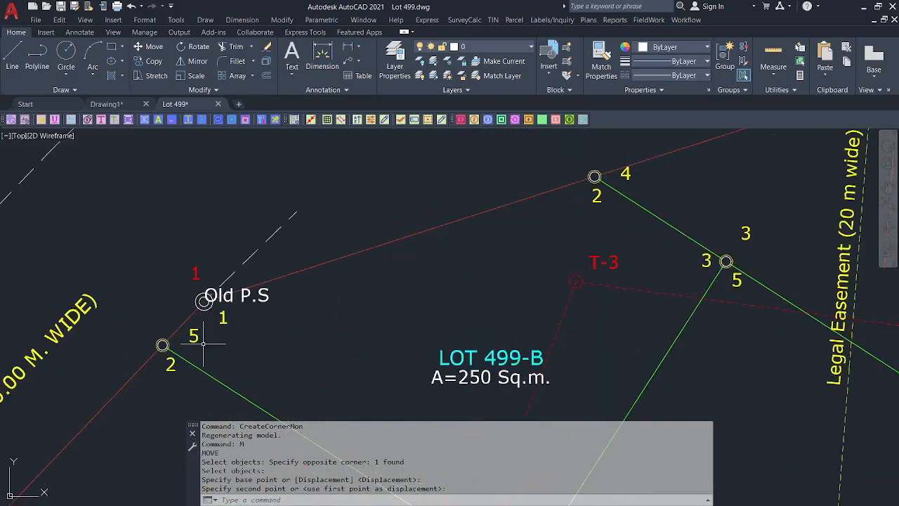
{"action": "key", "text": "Return"}
{"action": "left_click", "coordinate": [276, 294]}
{"action": "key", "text": "Return"}
{"action": "left_click", "coordinate": [386, 353]}
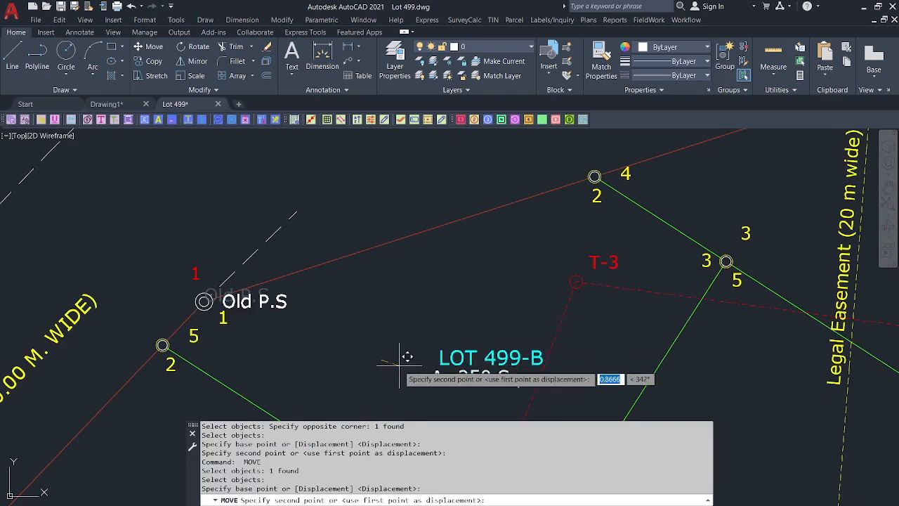
{"action": "left_click", "coordinate": [338, 307]}
Move the Old P.S label at corner 8 to the left of the corner.
{"action": "scroll", "coordinate": [321, 302], "scroll_direction": "down", "scroll_amount": 4}
{"action": "middle_click_drag", "start_coordinate": [321, 302], "coordinate": [422, 141]}
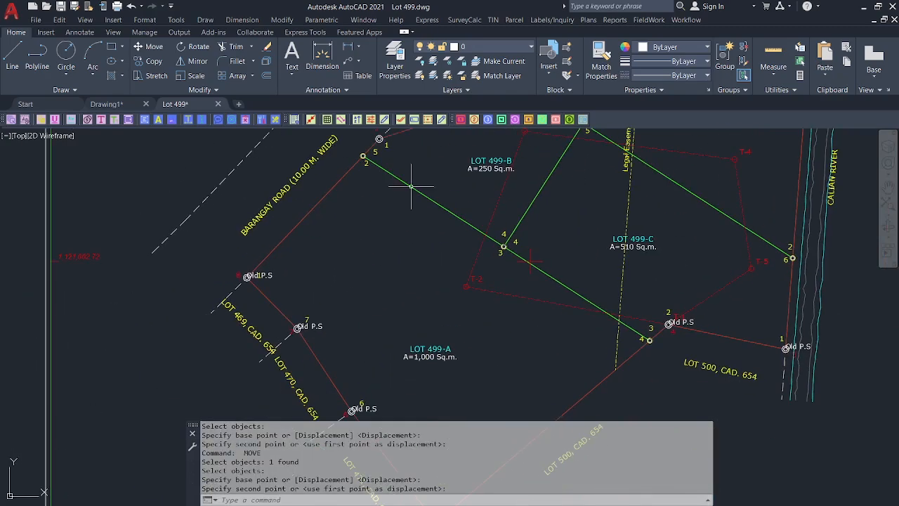
{"action": "scroll", "coordinate": [262, 284], "scroll_direction": "up", "scroll_amount": 2}
{"action": "key", "text": "Return"}
{"action": "left_click", "coordinate": [274, 270]}
{"action": "key", "text": "Return"}
{"action": "left_click", "coordinate": [472, 261]}
{"action": "left_click", "coordinate": [413, 268]}
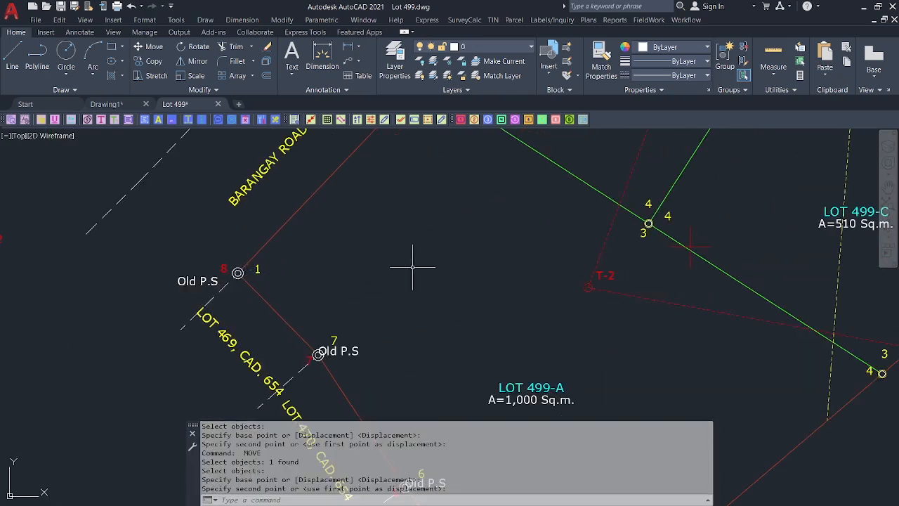
Move the Old P.S label at corner 7 to below corner 7.
{"action": "scroll", "coordinate": [365, 288], "scroll_direction": "down", "scroll_amount": 5}
{"action": "middle_click_drag", "start_coordinate": [586, 264], "coordinate": [530, 227]}
{"action": "scroll", "coordinate": [256, 287], "scroll_direction": "up", "scroll_amount": 4}
{"action": "key", "text": "Return"}
{"action": "left_click", "coordinate": [377, 267]}
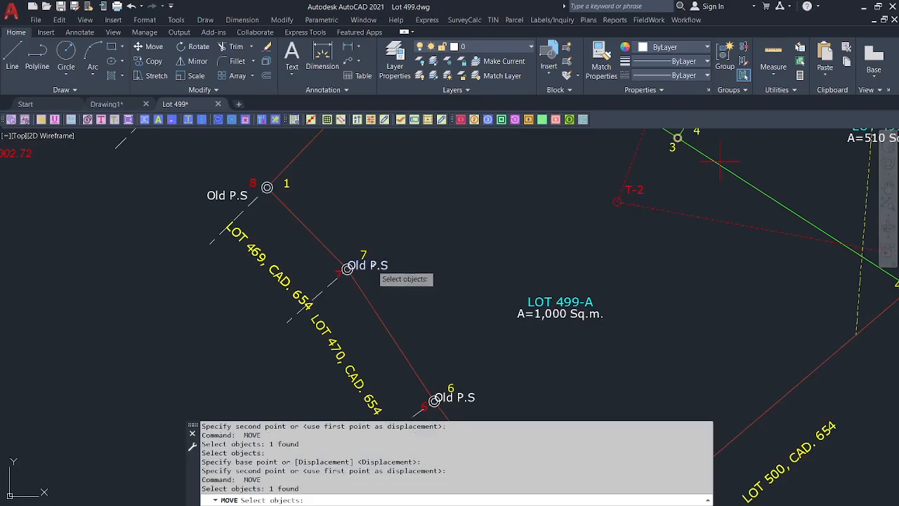
{"action": "key", "text": "Return"}
{"action": "left_click", "coordinate": [439, 225]}
{"action": "left_click", "coordinate": [413, 260]}
Move the Old P.S label at corner 6 below it and view the whole plan sheet.
{"action": "scroll", "coordinate": [393, 260], "scroll_direction": "down", "scroll_amount": 4}
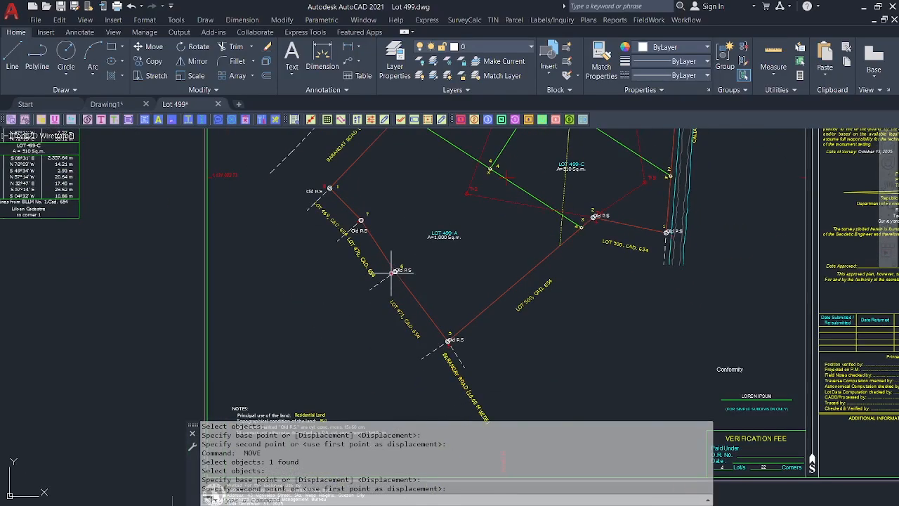
{"action": "scroll", "coordinate": [418, 261], "scroll_direction": "up", "scroll_amount": 4}
{"action": "key", "text": "Return"}
{"action": "left_click", "coordinate": [417, 262]}
{"action": "key", "text": "Return"}
{"action": "left_click", "coordinate": [544, 243]}
{"action": "left_click", "coordinate": [528, 267]}
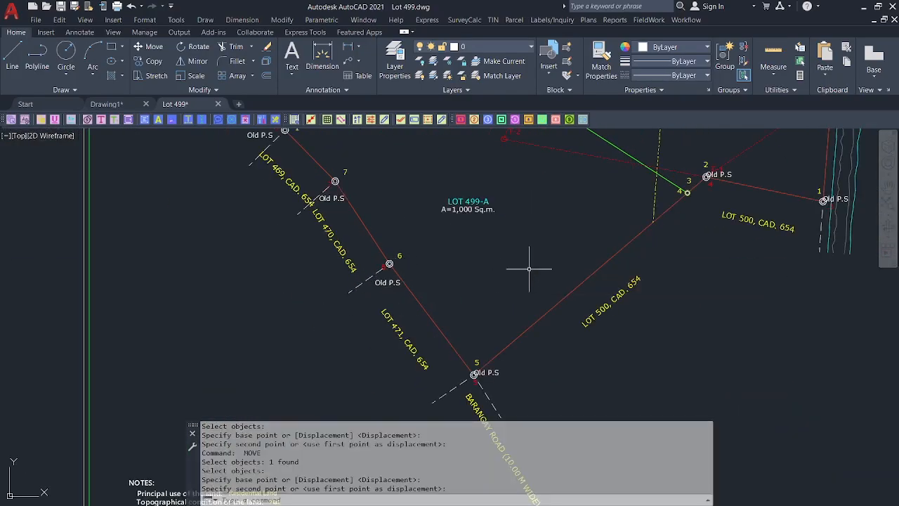
{"action": "scroll", "coordinate": [478, 279], "scroll_direction": "down", "scroll_amount": 5}
{"action": "middle_click_drag", "start_coordinate": [467, 284], "coordinate": [305, 351]}
{"action": "left_click", "coordinate": [686, 20]}
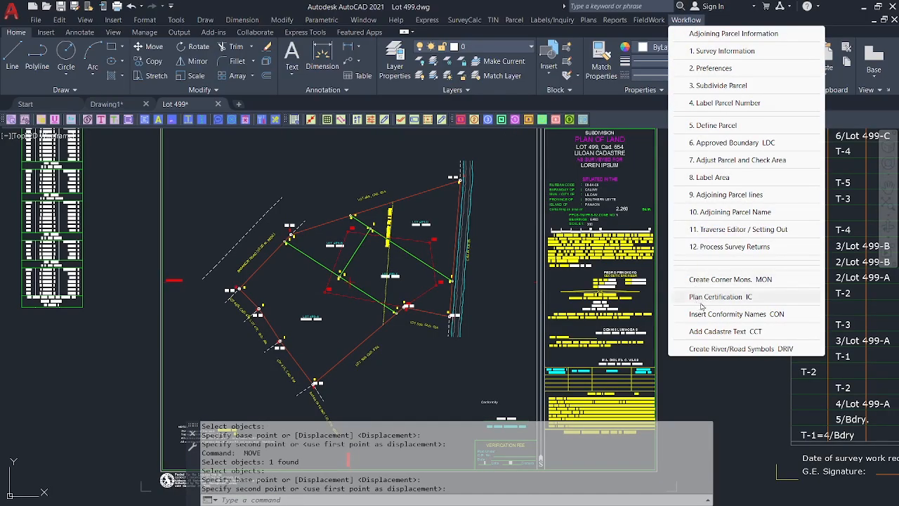
Snap the restored AutoCAD window left of the Photos viewer and open Plan Certification IC.
{"action": "left_click", "coordinate": [708, 304]}
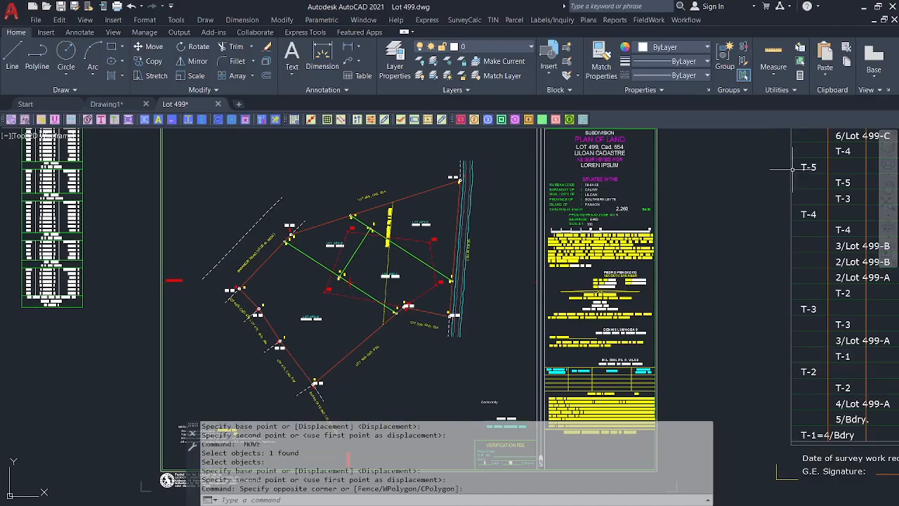
{"action": "left_click", "coordinate": [879, 7]}
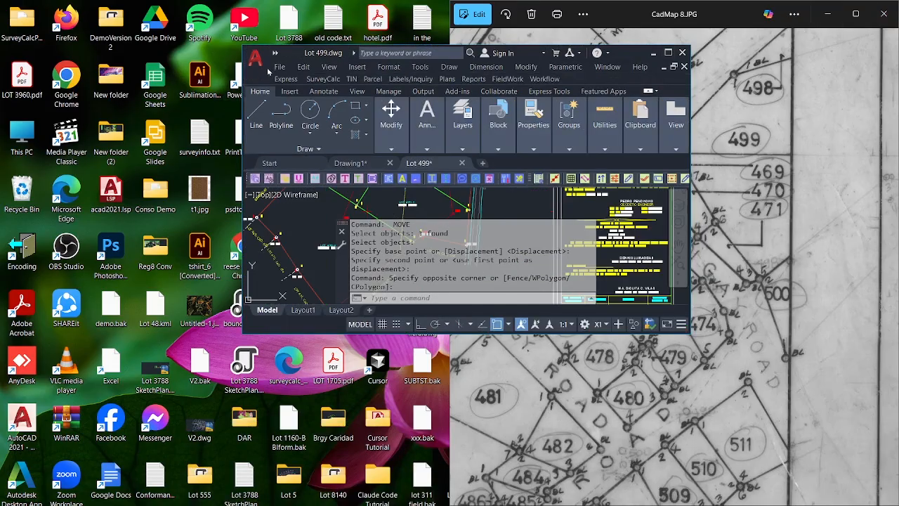
{"action": "left_click_drag", "start_coordinate": [263, 76], "coordinate": [3, 98]}
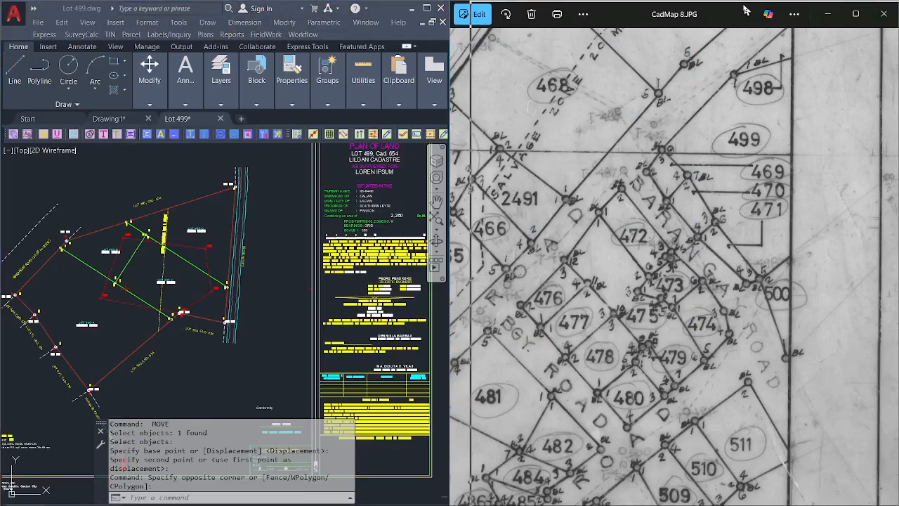
{"action": "left_click_drag", "start_coordinate": [730, 12], "coordinate": [742, 17]}
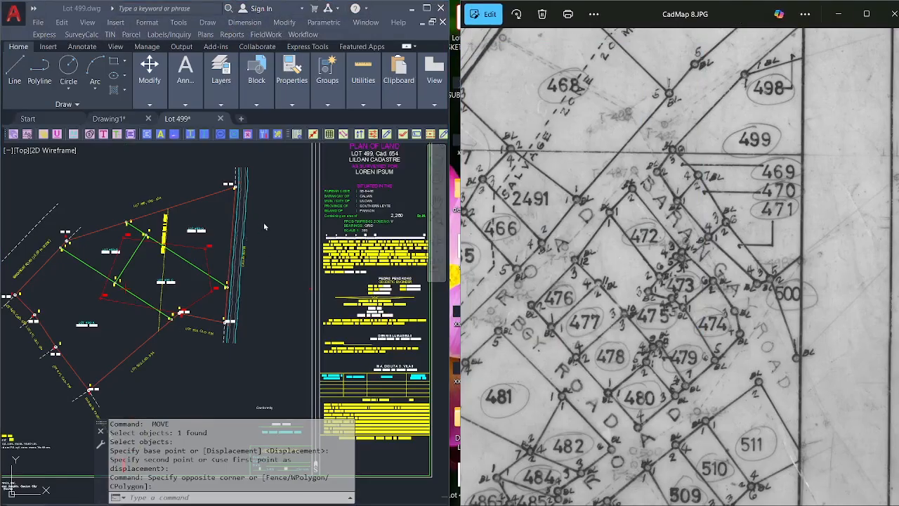
{"action": "left_click", "coordinate": [303, 34]}
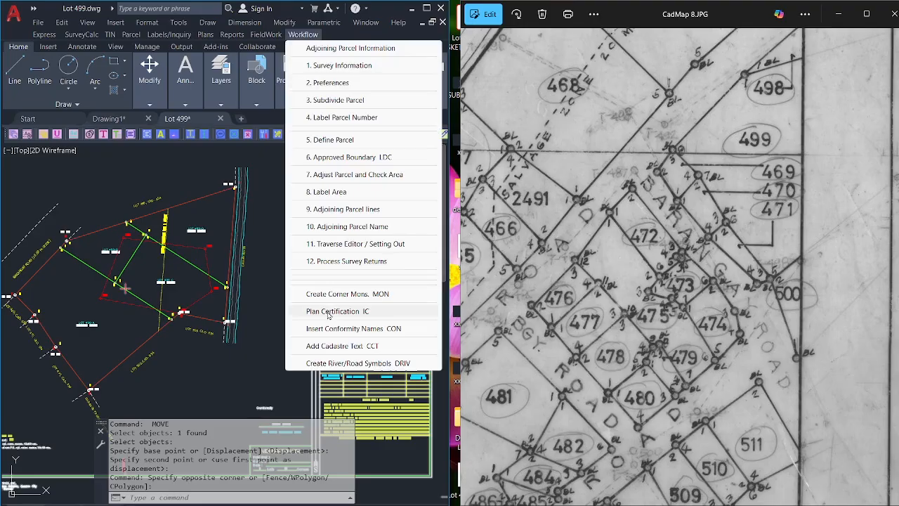
{"action": "left_click", "coordinate": [328, 312]}
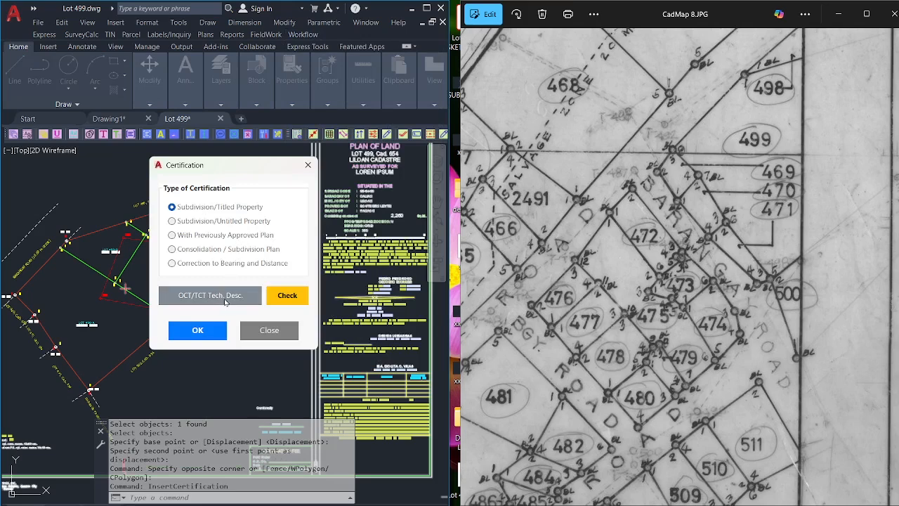
Show the OCT/TCT Tech. Desc. table moved up-left and advance Photos to title2.jpg.
{"action": "left_click", "coordinate": [225, 298]}
{"action": "left_click_drag", "start_coordinate": [413, 159], "coordinate": [184, 106]}
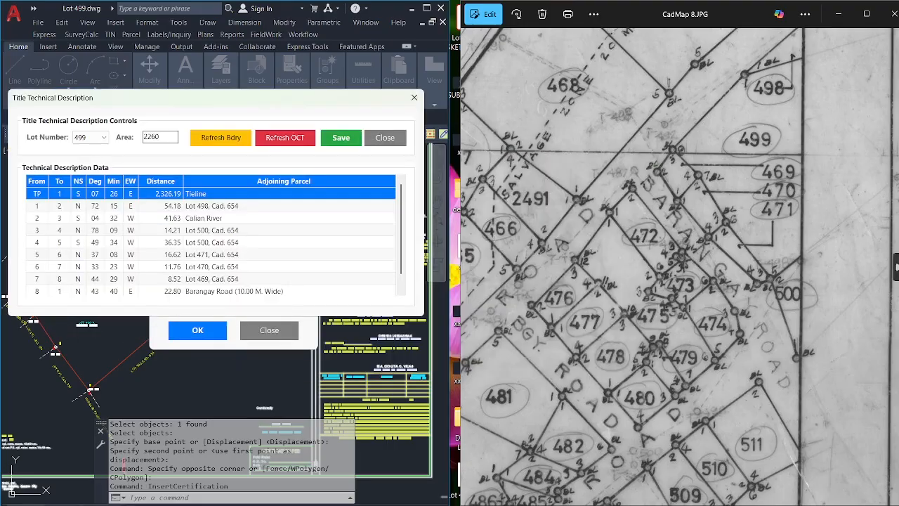
{"action": "left_click", "coordinate": [895, 268]}
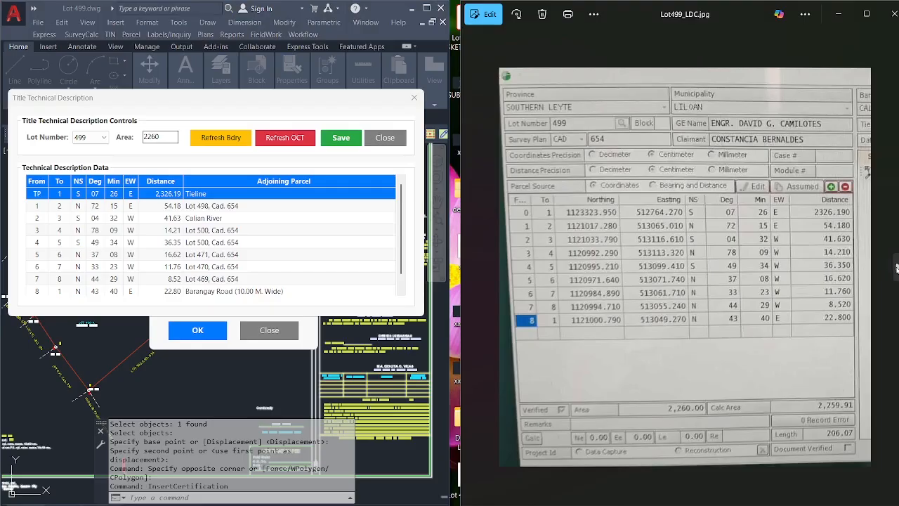
{"action": "left_click", "coordinate": [895, 268]}
{"action": "left_click", "coordinate": [895, 268]}
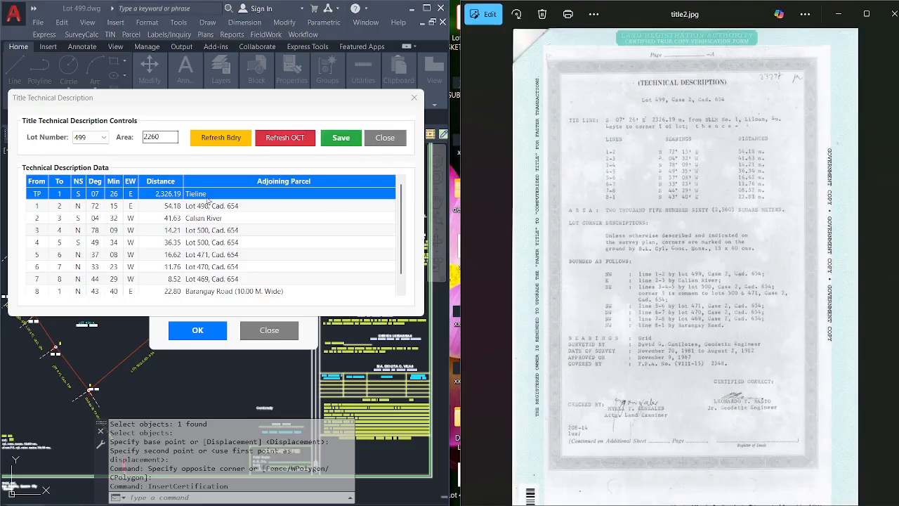
Zoom the title2.jpg scan to compare its courses against the table.
{"action": "scroll", "coordinate": [737, 211], "scroll_direction": "up", "scroll_amount": 3}
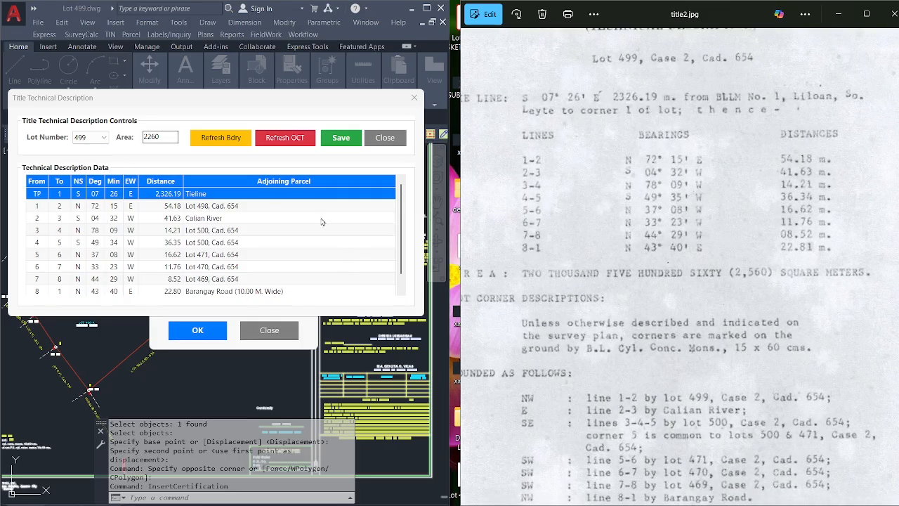
{"action": "scroll", "coordinate": [667, 176], "scroll_direction": "up", "scroll_amount": 1}
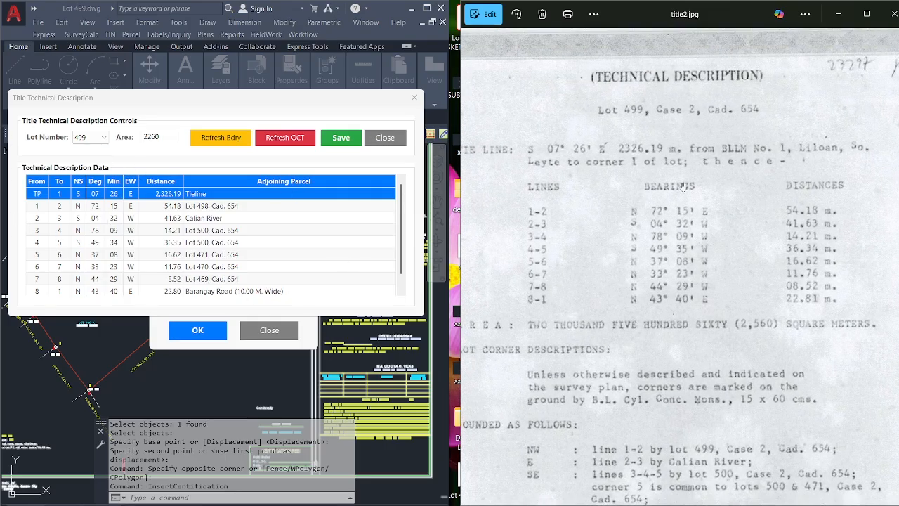
{"action": "scroll", "coordinate": [680, 171], "scroll_direction": "down", "scroll_amount": 2}
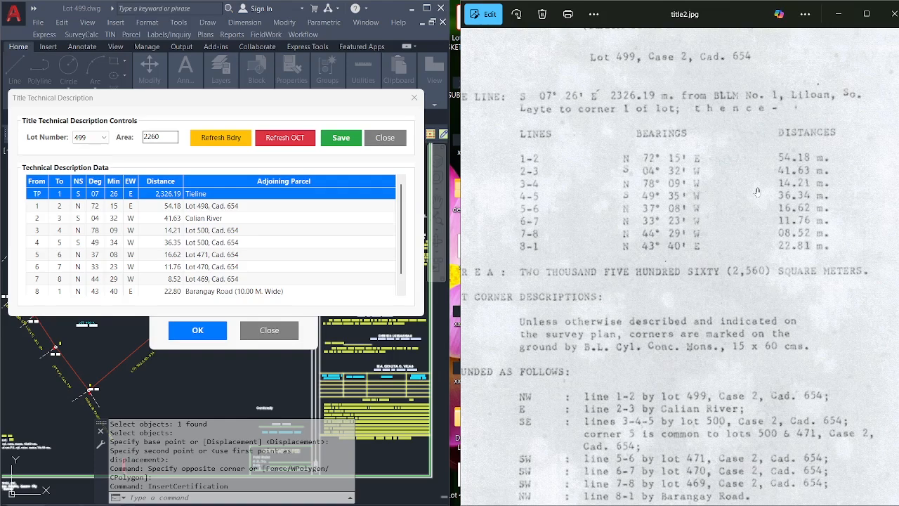
{"action": "scroll", "coordinate": [728, 172], "scroll_direction": "down", "scroll_amount": 3}
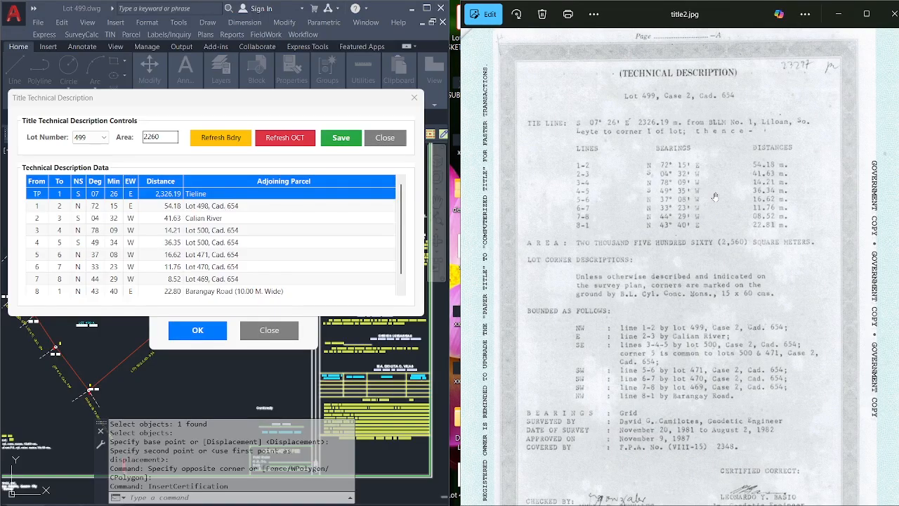
Compare the Lot 499 area 2260 against the 2,260.00 recorded on the Lot499_LDC land data record.
{"action": "scroll", "coordinate": [660, 194], "scroll_direction": "up", "scroll_amount": 2}
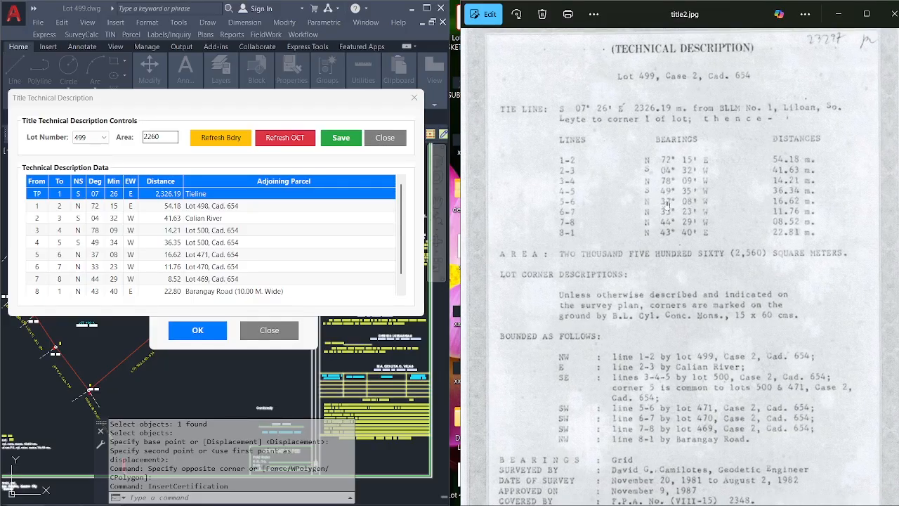
{"action": "scroll", "coordinate": [615, 144], "scroll_direction": "up", "scroll_amount": 1}
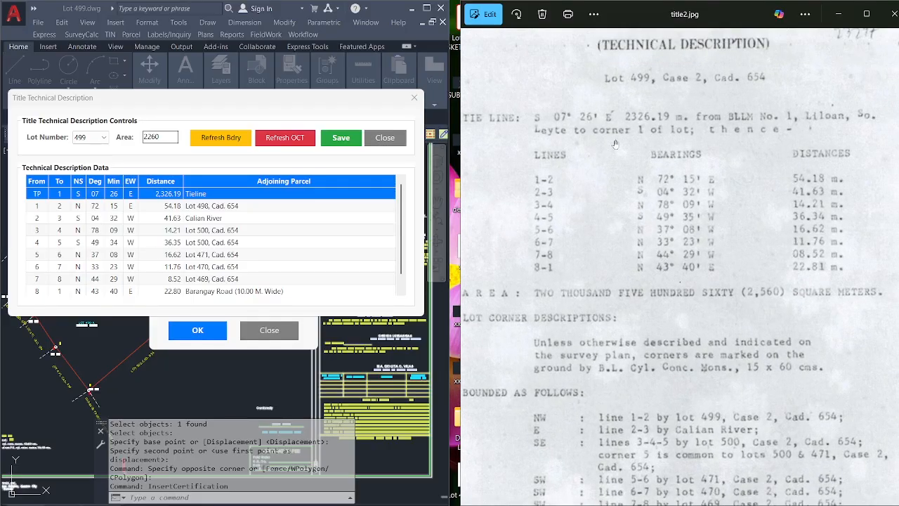
{"action": "left_click_drag", "start_coordinate": [614, 144], "coordinate": [630, 158]}
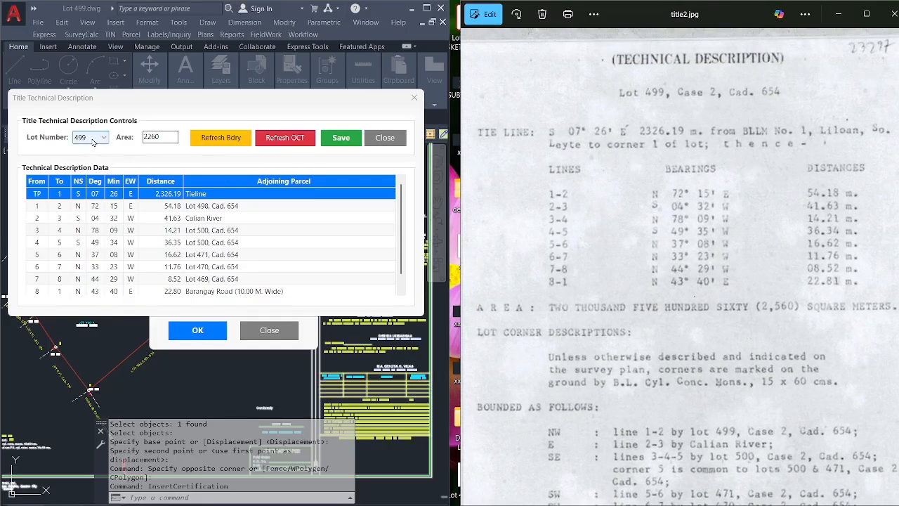
{"action": "double_click", "coordinate": [170, 137]}
{"action": "left_click", "coordinate": [471, 267]}
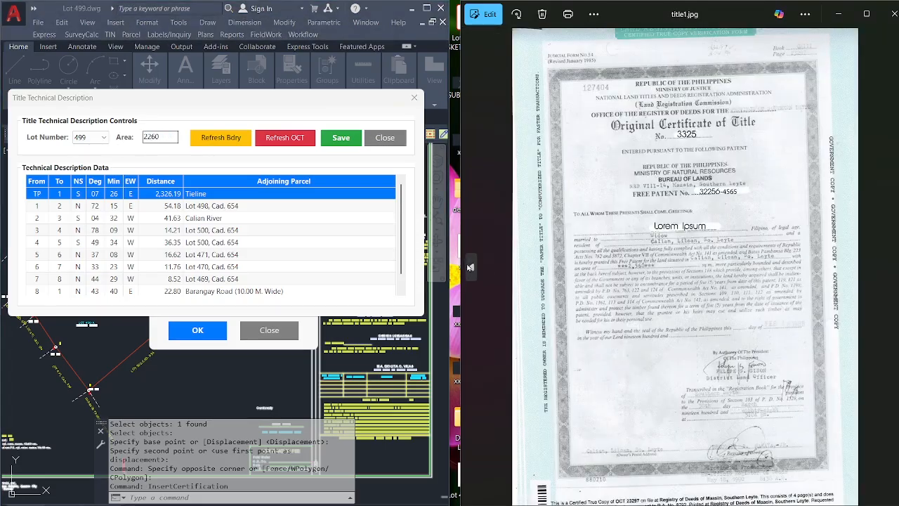
{"action": "left_click", "coordinate": [470, 267]}
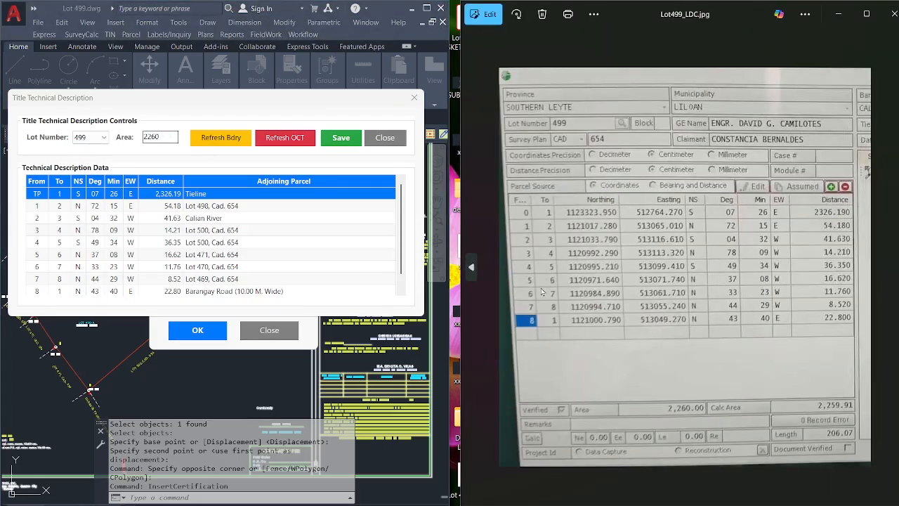
{"action": "scroll", "coordinate": [851, 451], "scroll_direction": "up", "scroll_amount": 5}
{"action": "left_click_drag", "start_coordinate": [851, 451], "coordinate": [844, 420]}
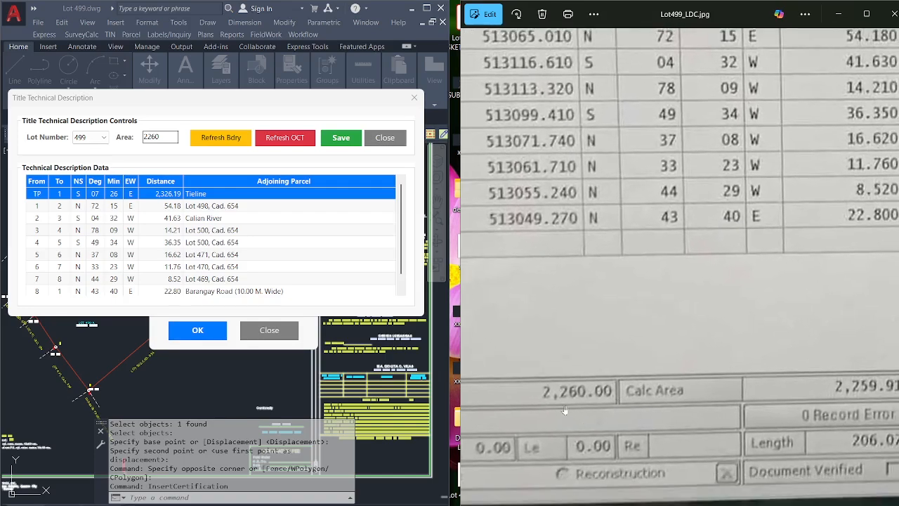
{"action": "left_click", "coordinate": [164, 137]}
{"action": "double_click", "coordinate": [165, 138]}
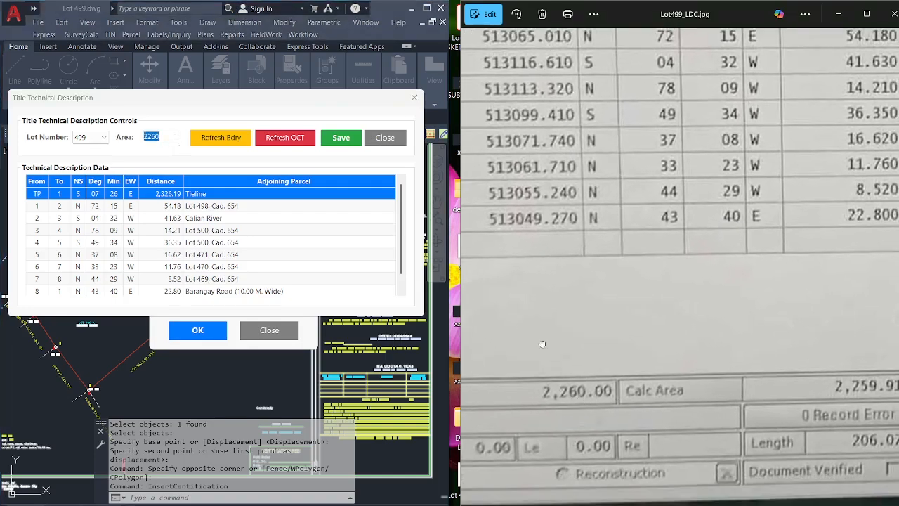
{"action": "scroll", "coordinate": [541, 344], "scroll_direction": "down", "scroll_amount": 5}
Return to the title2.jpg scan and bring its LINES and DISTANCES columns into view.
{"action": "left_click", "coordinate": [476, 274]}
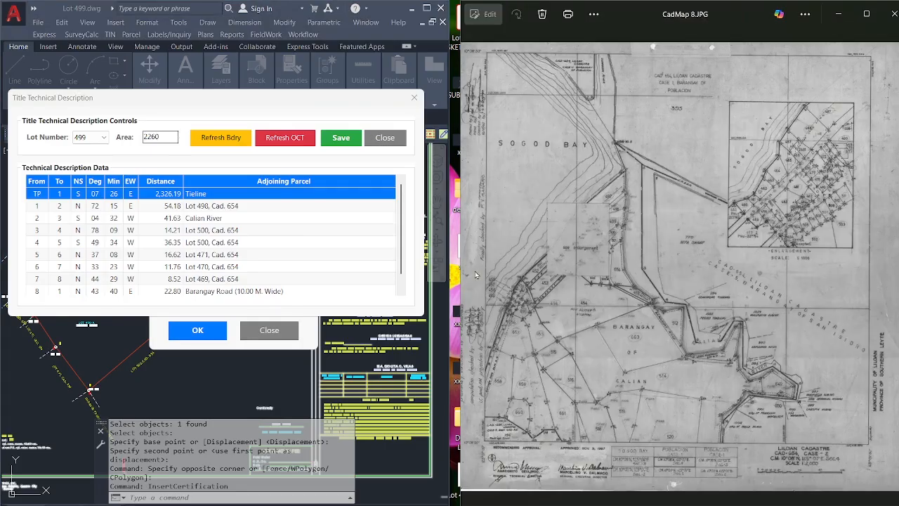
{"action": "left_click", "coordinate": [895, 267]}
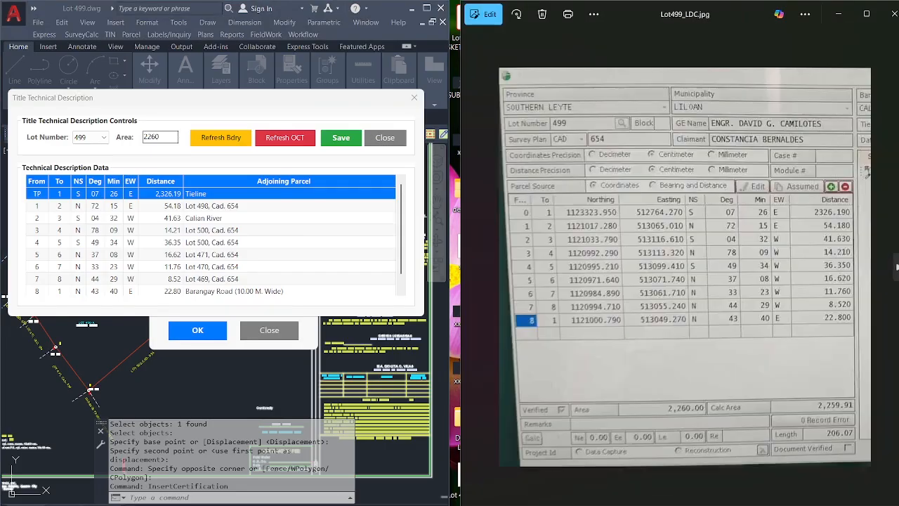
{"action": "left_click", "coordinate": [895, 266]}
{"action": "left_click", "coordinate": [896, 266]}
{"action": "scroll", "coordinate": [671, 139], "scroll_direction": "up", "scroll_amount": 3}
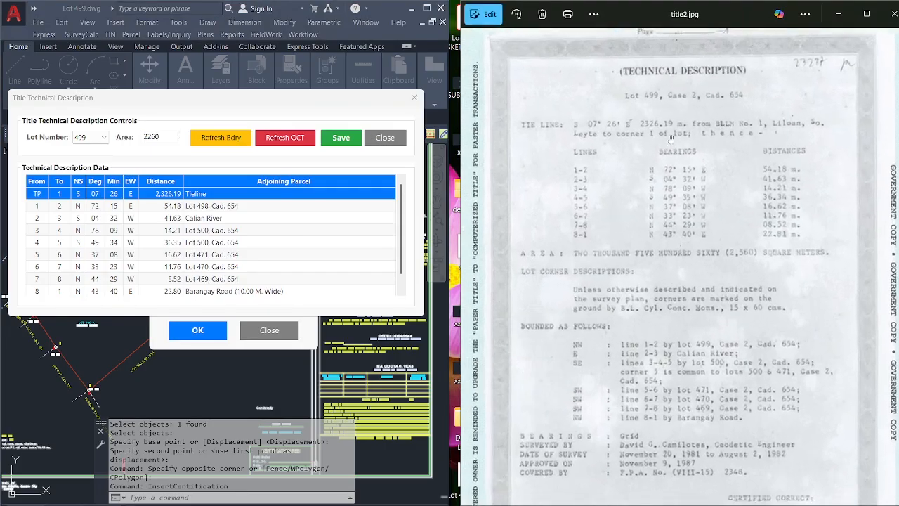
{"action": "scroll", "coordinate": [674, 183], "scroll_direction": "up", "scroll_amount": 5}
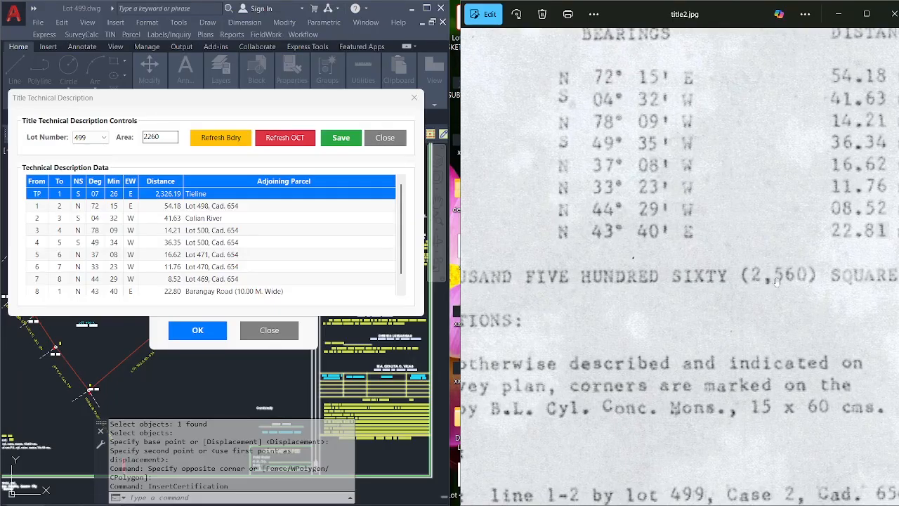
{"action": "scroll", "coordinate": [759, 286], "scroll_direction": "down", "scroll_amount": 2}
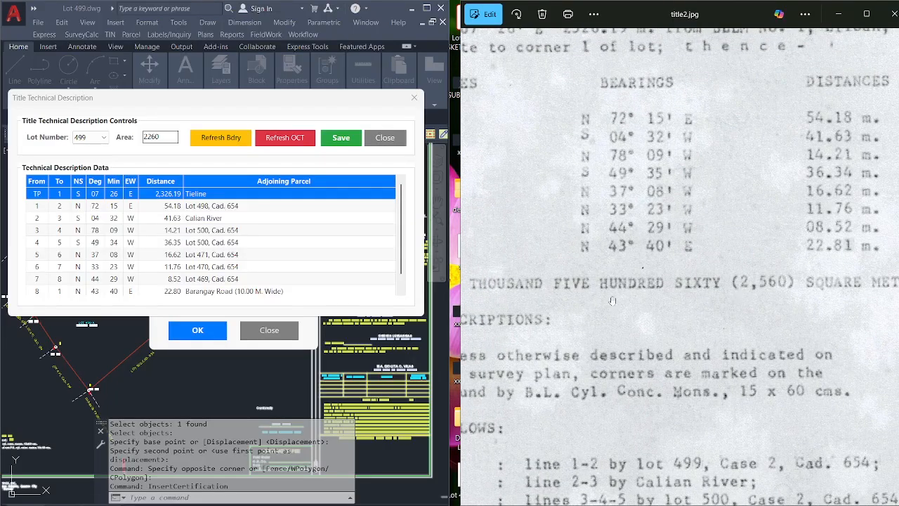
{"action": "left_click_drag", "start_coordinate": [556, 298], "coordinate": [615, 298]}
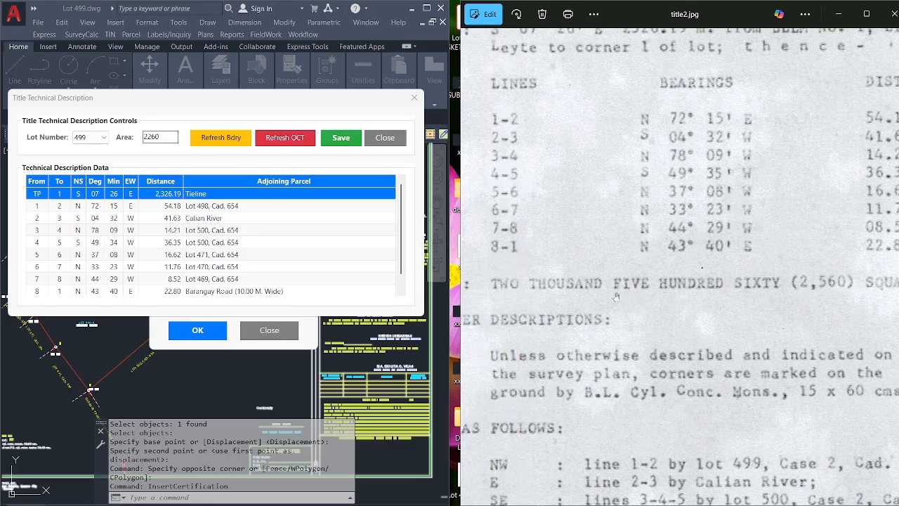
{"action": "left_click_drag", "start_coordinate": [727, 303], "coordinate": [657, 301]}
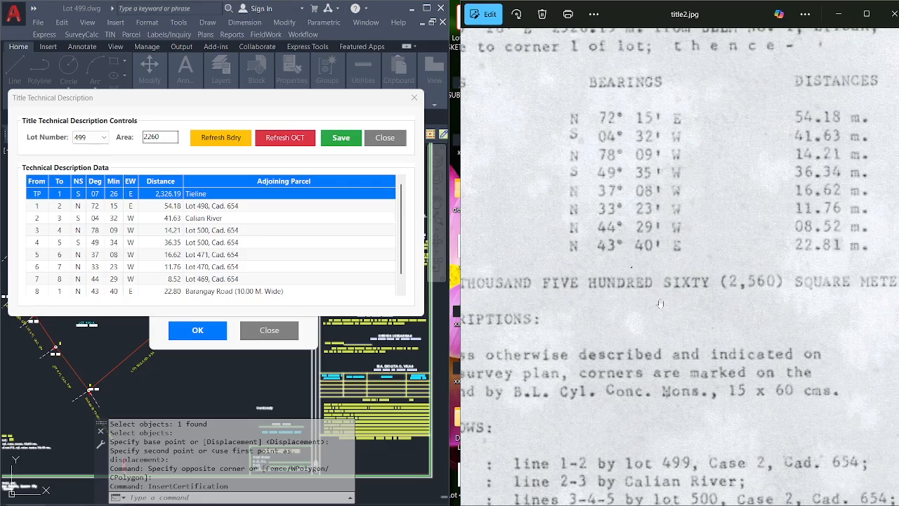
{"action": "scroll", "coordinate": [660, 303], "scroll_direction": "down", "scroll_amount": 3}
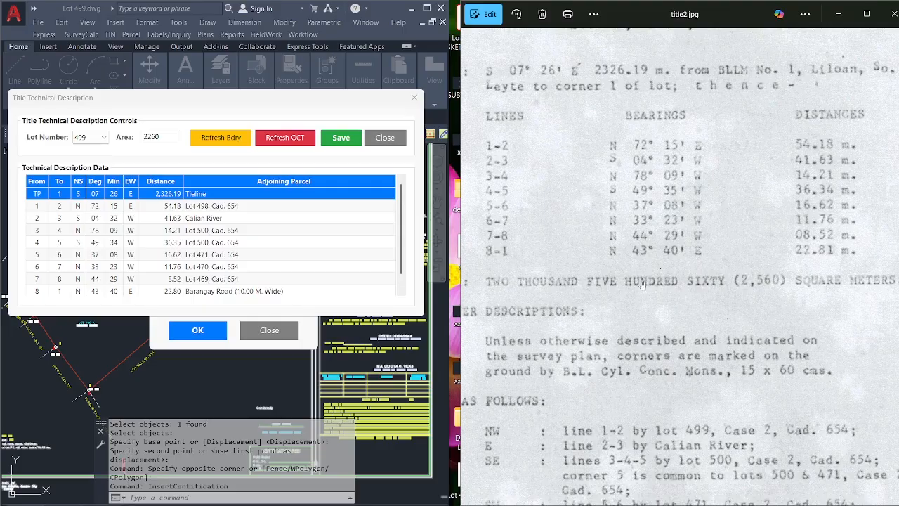
Change the area from 2260 to 2560 and line the title scan up at the Lot 499 heading.
{"action": "double_click", "coordinate": [159, 137]}
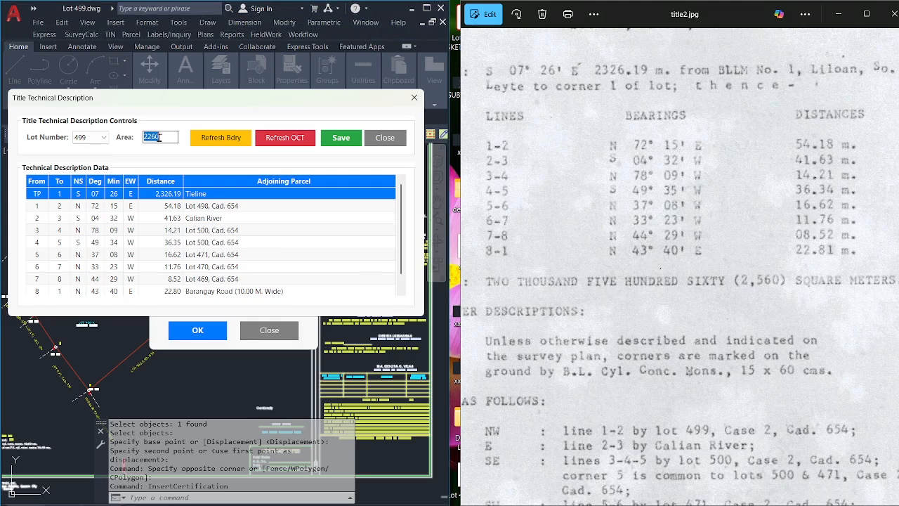
{"action": "type", "text": "2"}
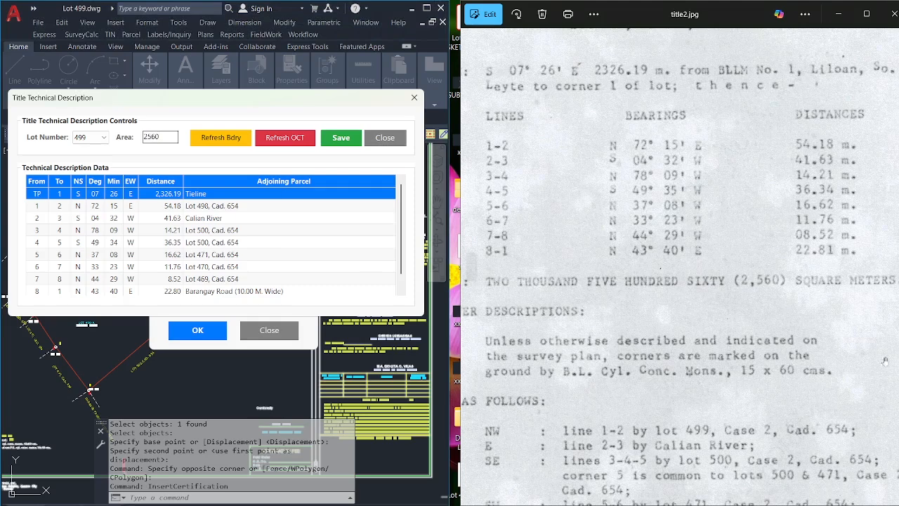
{"action": "scroll", "coordinate": [727, 271], "scroll_direction": "down", "scroll_amount": 2}
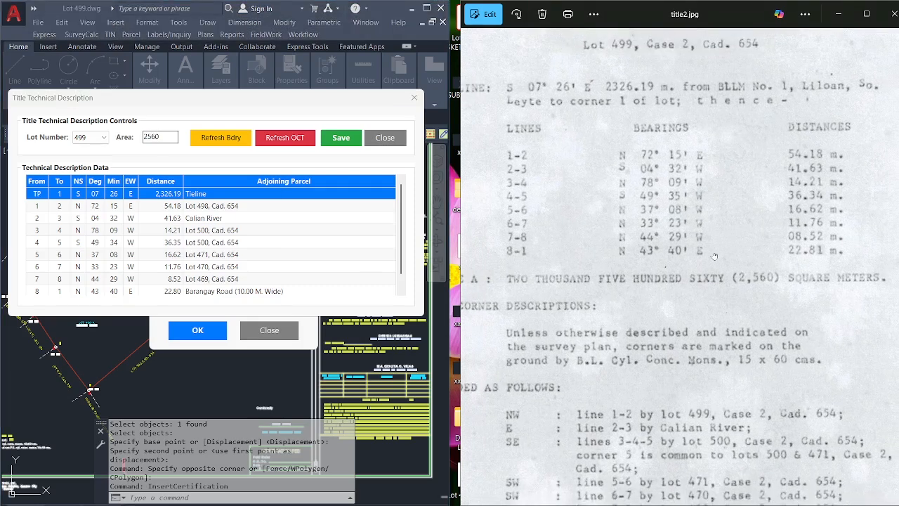
{"action": "double_click", "coordinate": [167, 139]}
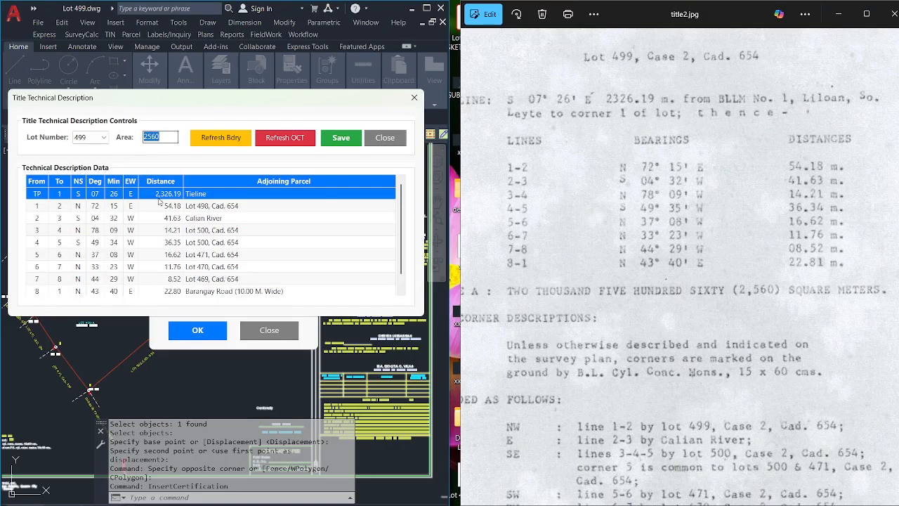
{"action": "left_click_drag", "start_coordinate": [653, 233], "coordinate": [658, 253]}
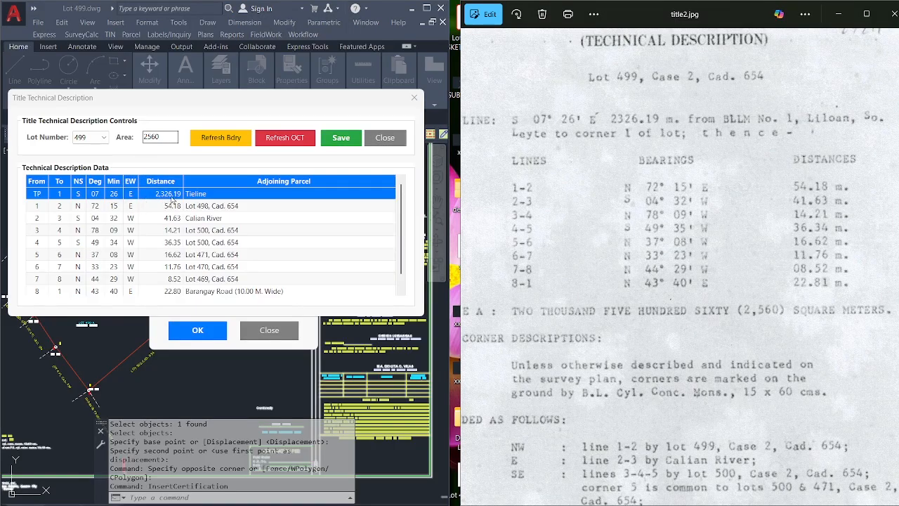
{"action": "left_click_drag", "start_coordinate": [669, 284], "coordinate": [641, 235]}
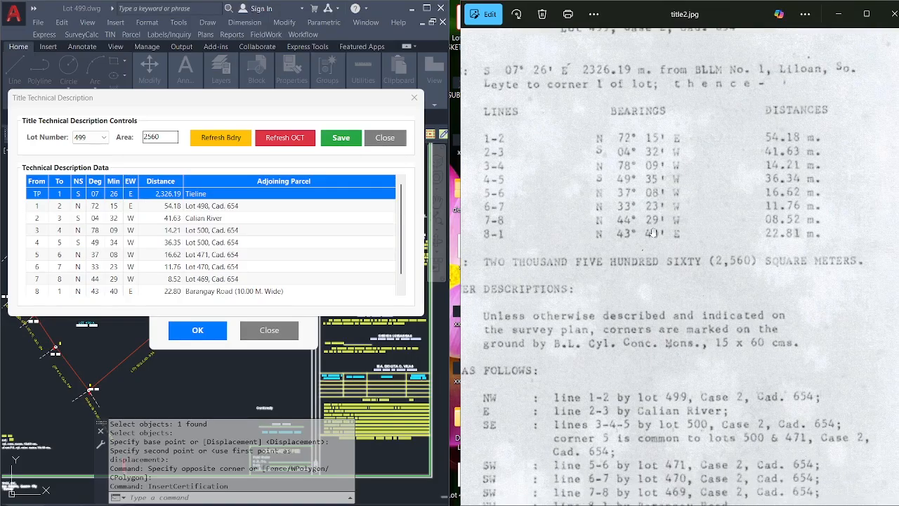
{"action": "scroll", "coordinate": [653, 233], "scroll_direction": "up", "scroll_amount": 1}
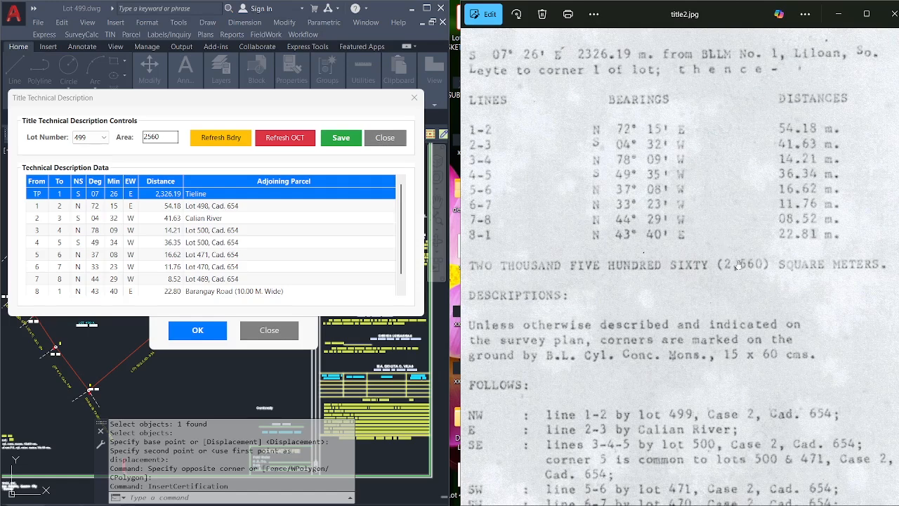
{"action": "left_click_drag", "start_coordinate": [698, 217], "coordinate": [701, 247]}
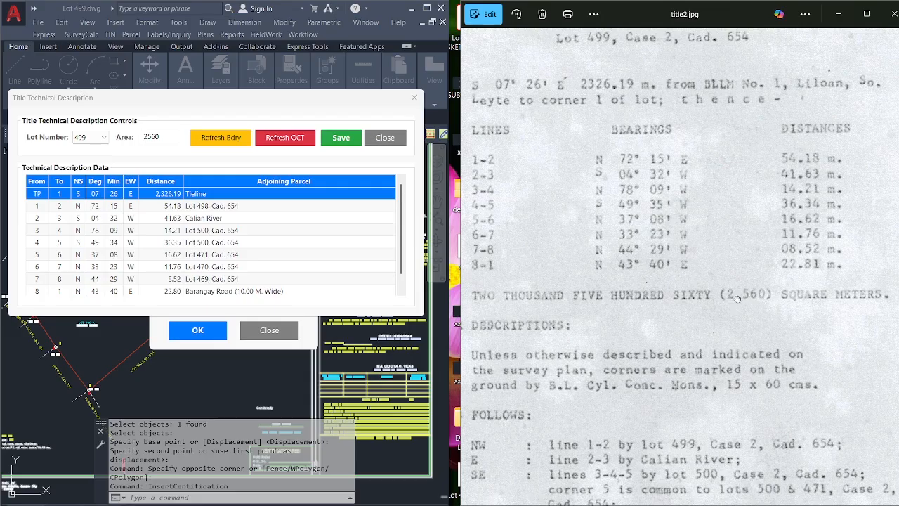
{"action": "left_click_drag", "start_coordinate": [736, 298], "coordinate": [745, 292]}
Check the bearings and distances of lines 1-2 through 3-4 against the title.
{"action": "left_click", "coordinate": [119, 206]}
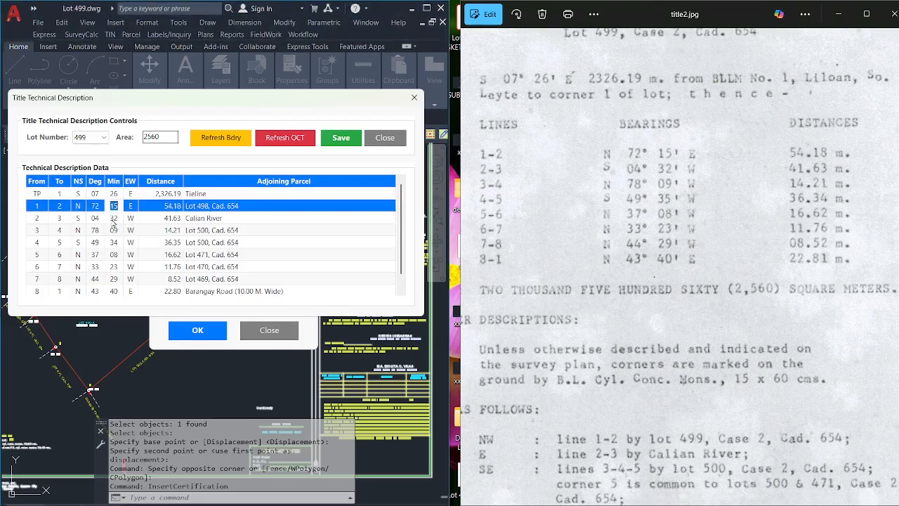
{"action": "left_click_drag", "start_coordinate": [110, 205], "coordinate": [118, 205]}
{"action": "left_click", "coordinate": [113, 218]}
{"action": "left_click", "coordinate": [168, 221]}
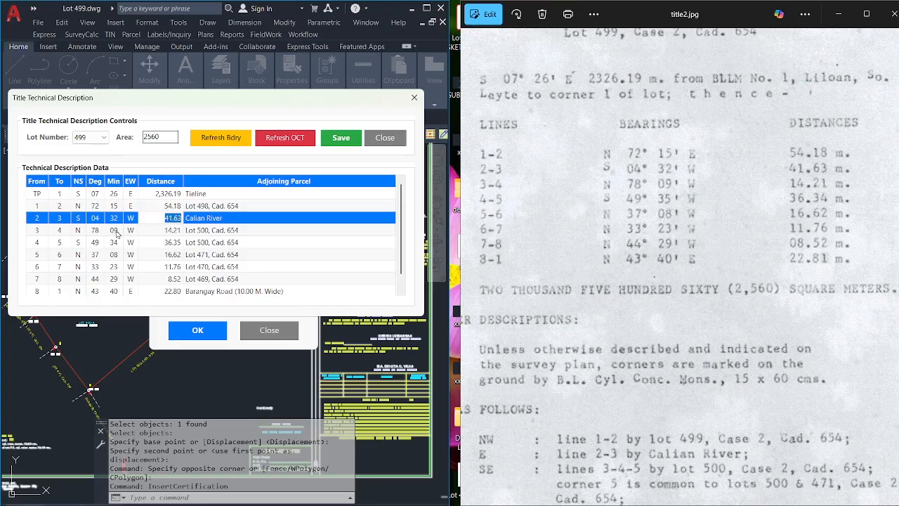
{"action": "left_click", "coordinate": [115, 232]}
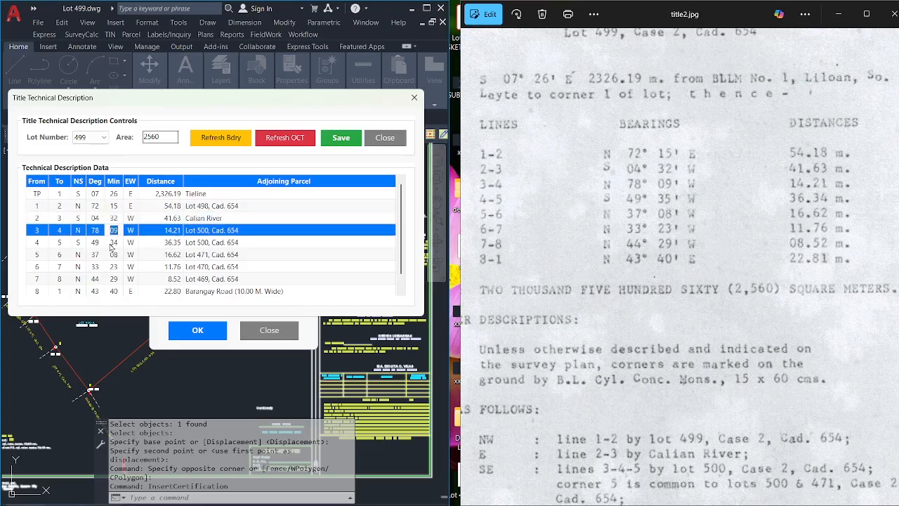
{"action": "left_click", "coordinate": [113, 242]}
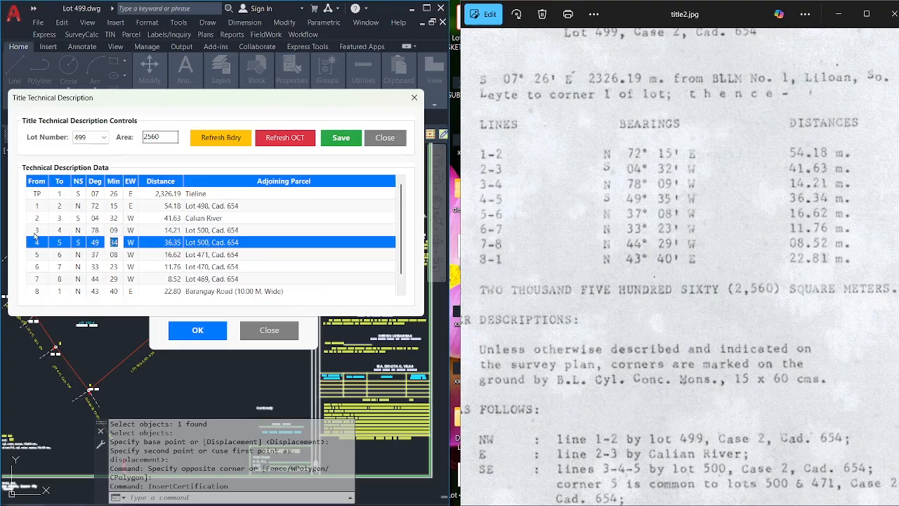
Correct line 4-5 to 35 minutes with a distance of 36.34.
{"action": "type", "text": "35"}
{"action": "double_click", "coordinate": [170, 244]}
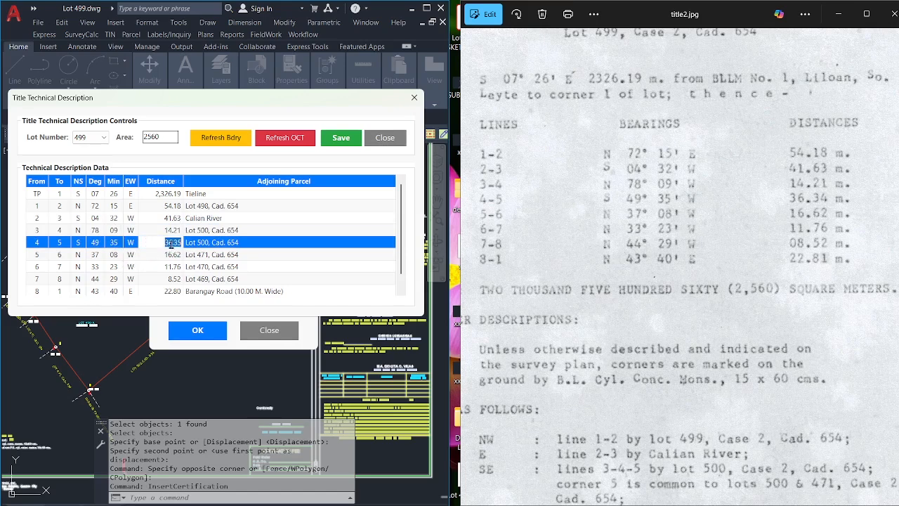
{"action": "type", "text": "36"}
{"action": "key", "text": "Return"}
{"action": "type", "text": "34"}
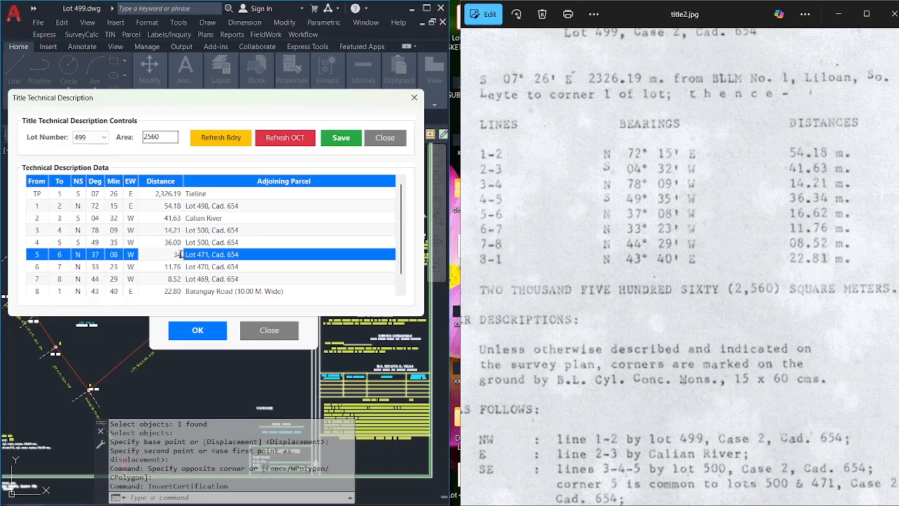
{"action": "key", "text": "Return"}
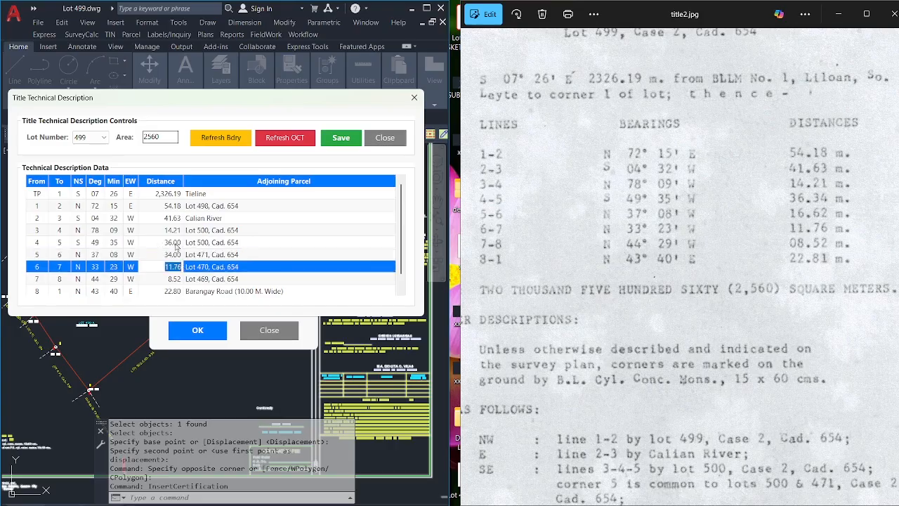
{"action": "double_click", "coordinate": [173, 243]}
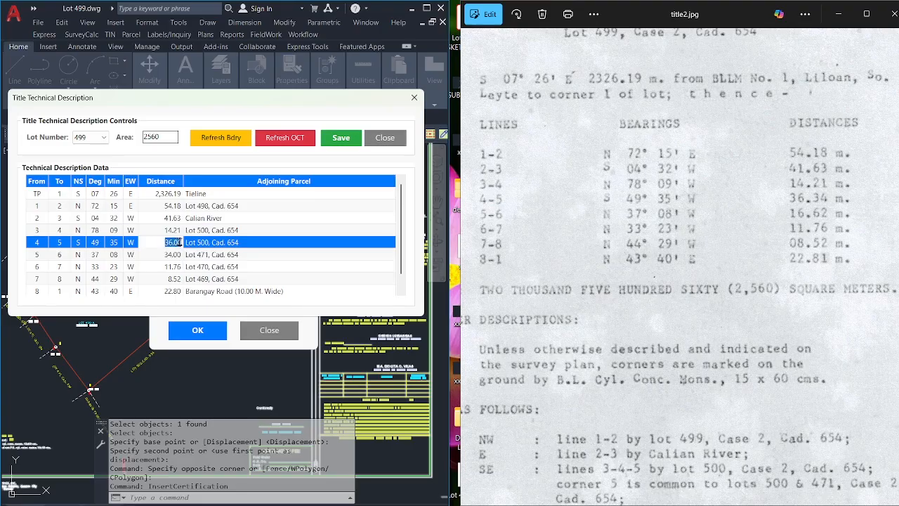
{"action": "type", "text": "36.34"}
Change the line 5-6 distance to 16.62.
{"action": "double_click", "coordinate": [110, 255]}
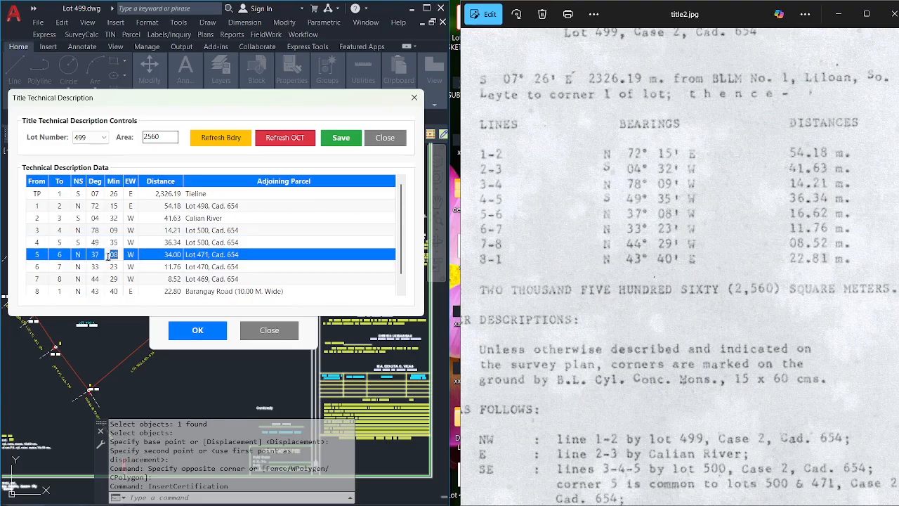
{"action": "left_click", "coordinate": [169, 257]}
{"action": "left_click", "coordinate": [169, 257]}
{"action": "double_click", "coordinate": [169, 257]}
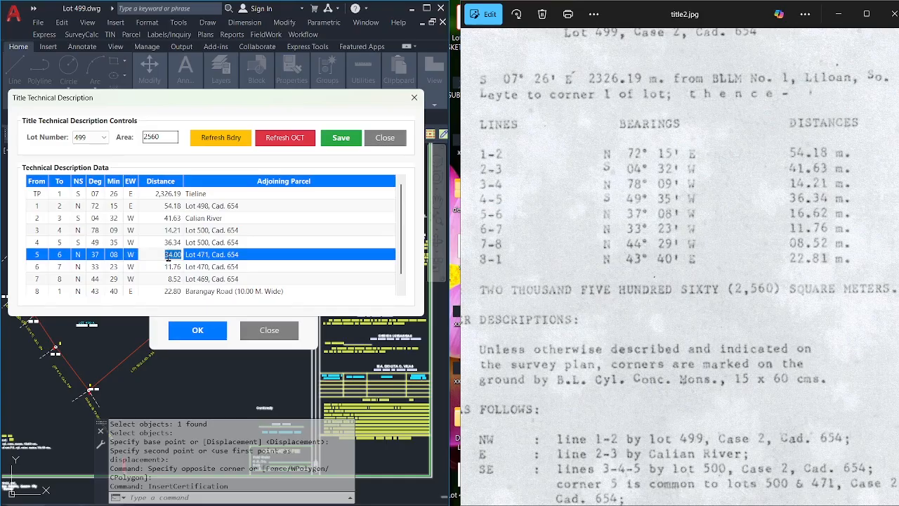
{"action": "type", "text": "16.62"}
{"action": "double_click", "coordinate": [168, 257]}
Check lines 6-7 and 7-8, then correct the line 8-1 distance to match the title.
{"action": "double_click", "coordinate": [113, 268]}
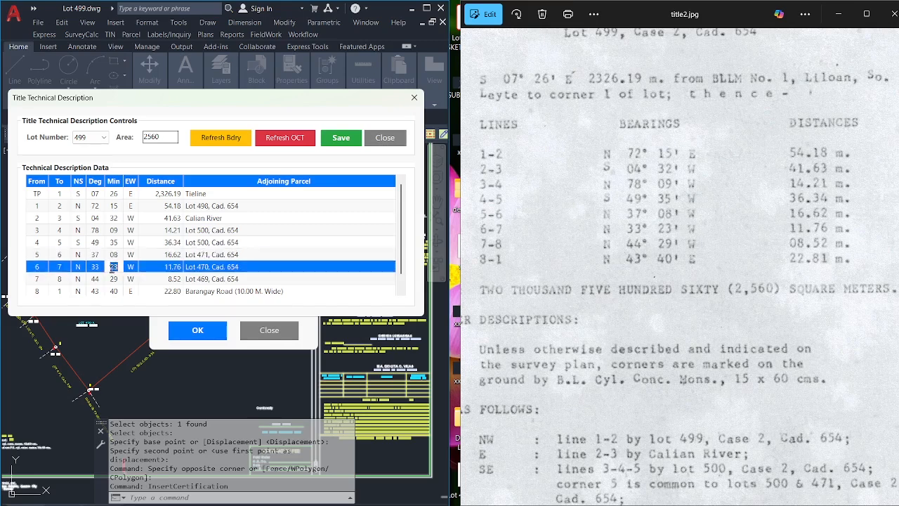
{"action": "double_click", "coordinate": [161, 269]}
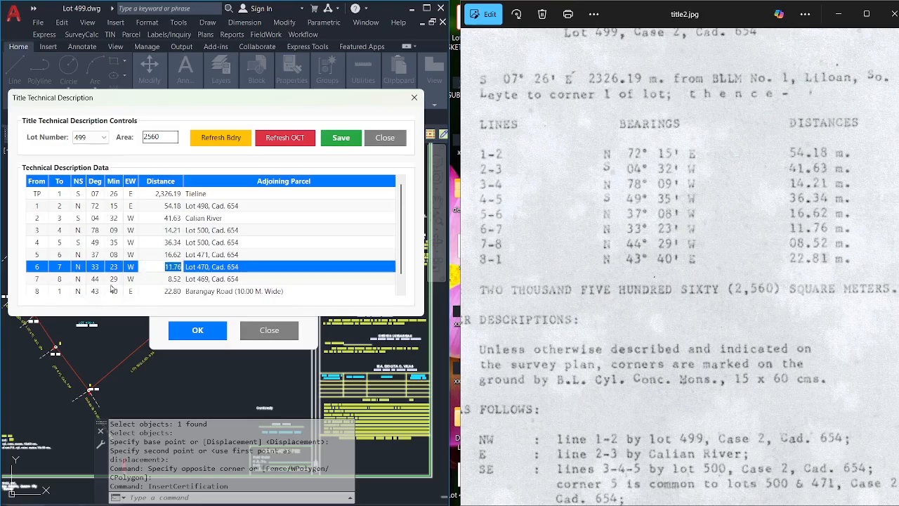
{"action": "double_click", "coordinate": [113, 279]}
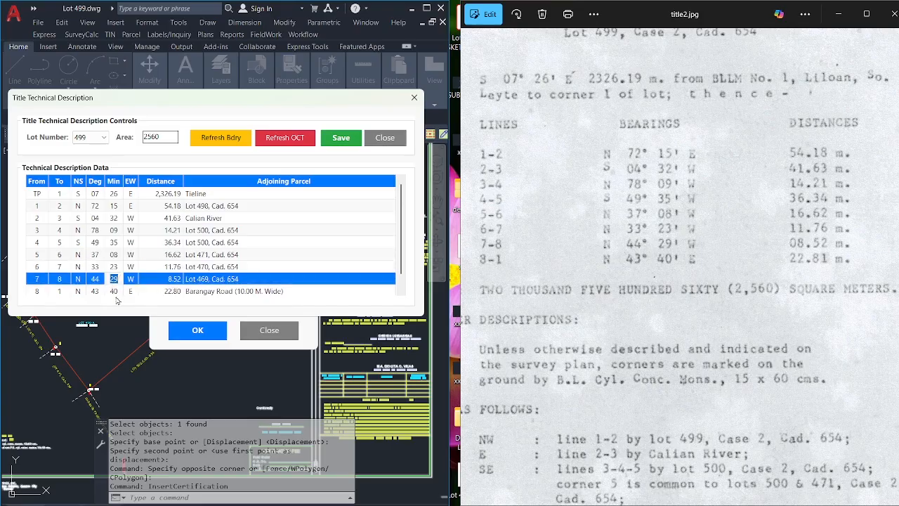
{"action": "double_click", "coordinate": [114, 293]}
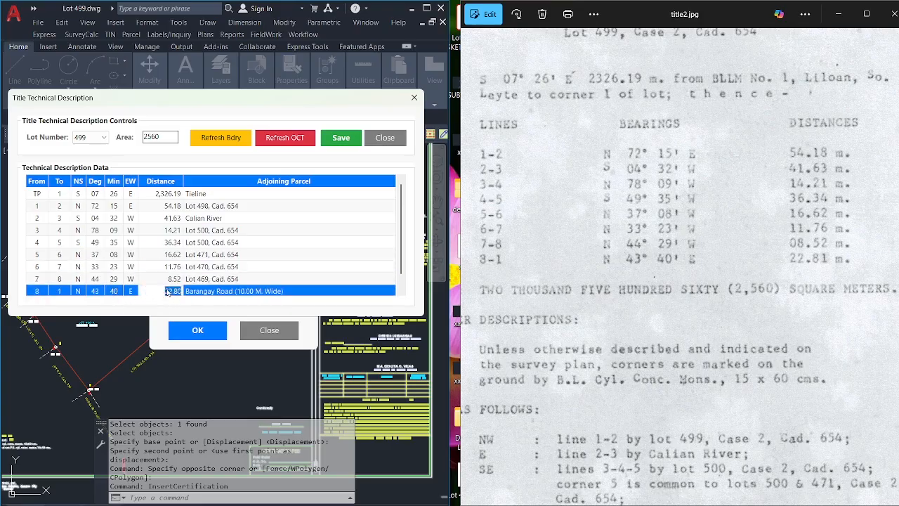
{"action": "double_click", "coordinate": [176, 292]}
{"action": "type", "text": "22"}
{"action": "double_click", "coordinate": [173, 255]}
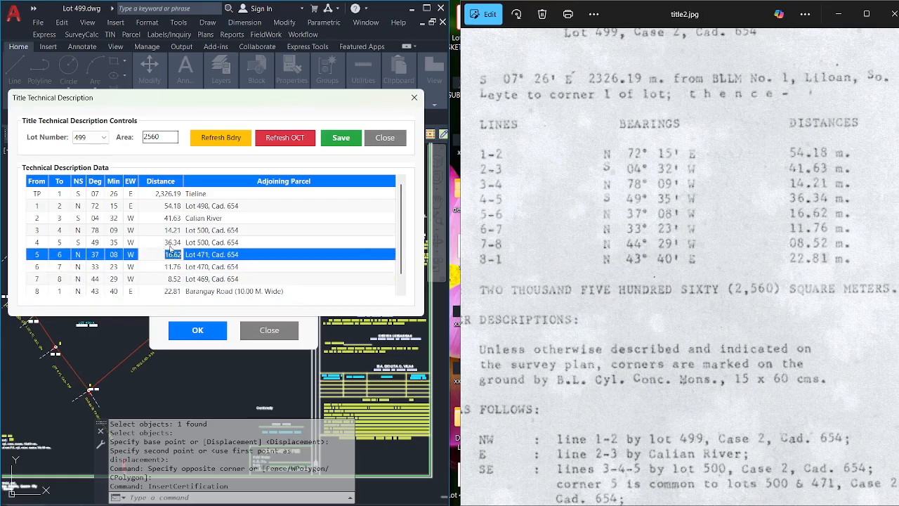
Save the corrected title technical description.
{"action": "left_click_drag", "start_coordinate": [723, 279], "coordinate": [737, 279]}
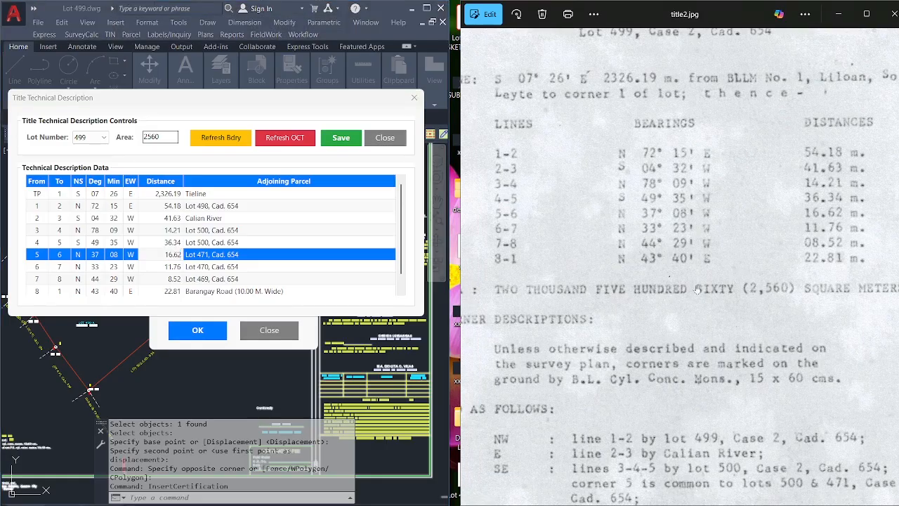
{"action": "left_click", "coordinate": [78, 206]}
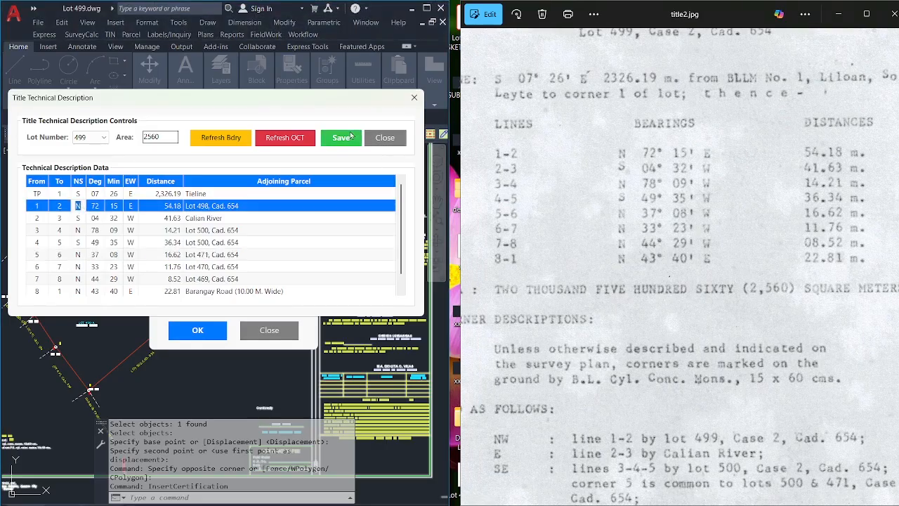
{"action": "left_click", "coordinate": [342, 139]}
{"action": "left_click", "coordinate": [261, 236]}
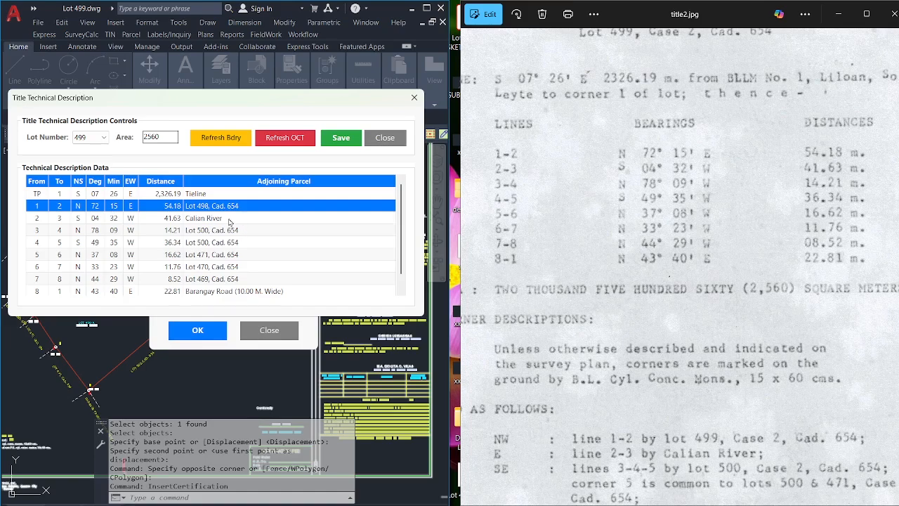
Change the line 1-2 adjoining lot number so its last digit reads 9.
{"action": "scroll", "coordinate": [624, 299], "scroll_direction": "down", "scroll_amount": 5}
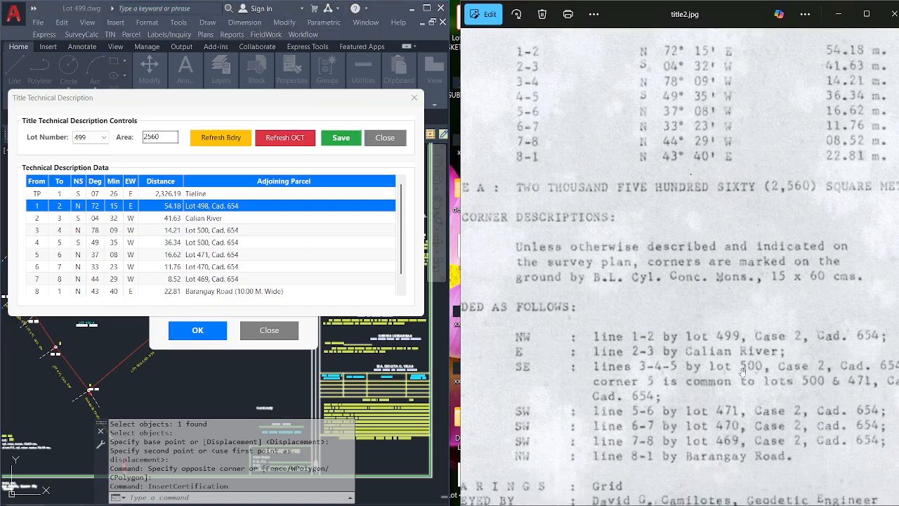
{"action": "scroll", "coordinate": [710, 278], "scroll_direction": "down", "scroll_amount": 1}
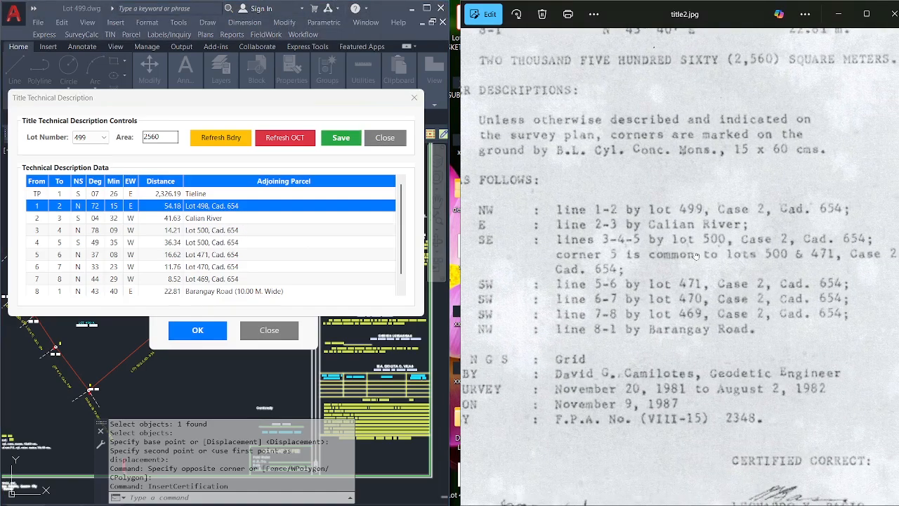
{"action": "scroll", "coordinate": [681, 254], "scroll_direction": "down", "scroll_amount": 1}
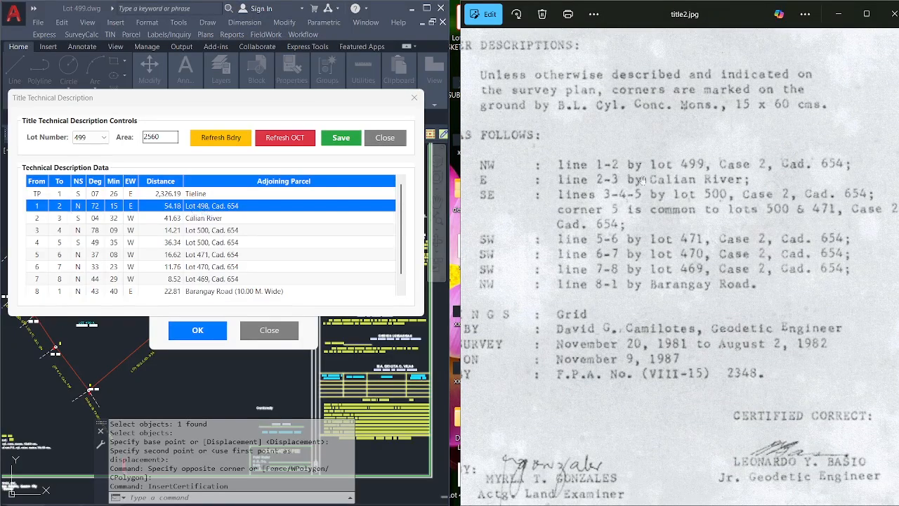
{"action": "left_click", "coordinate": [205, 205]}
{"action": "left_click_drag", "start_coordinate": [208, 204], "coordinate": [203, 202]}
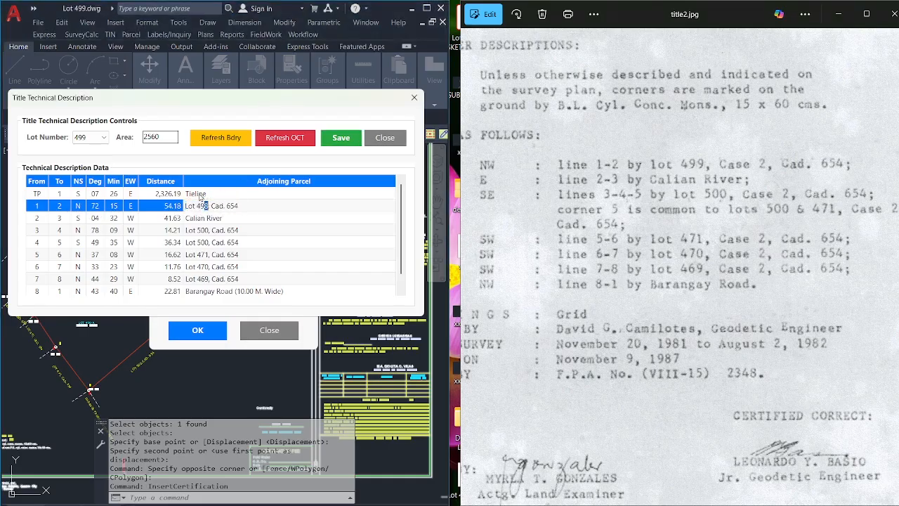
{"action": "type", "text": "9"}
{"action": "left_click", "coordinate": [232, 217]}
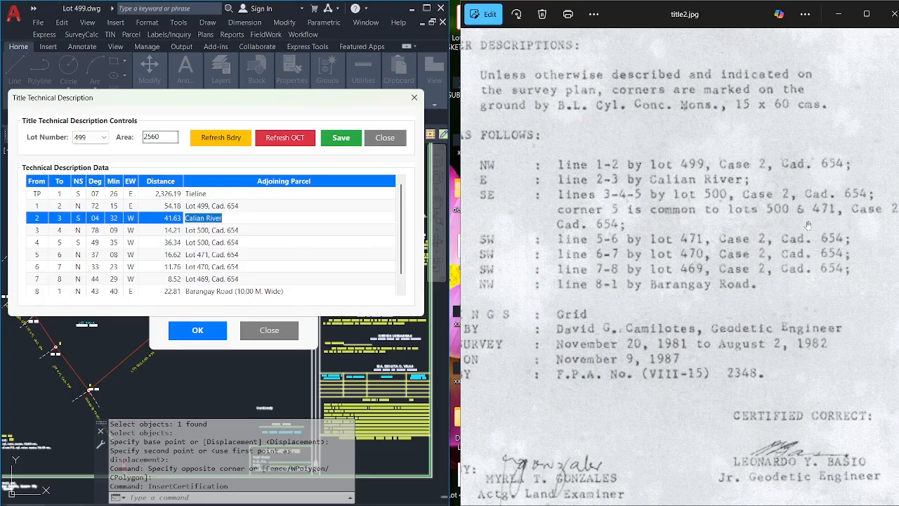
Review the adjoiners for lines 5-6 through 8-1, save, and close the description editor.
{"action": "left_click_drag", "start_coordinate": [699, 252], "coordinate": [710, 208]}
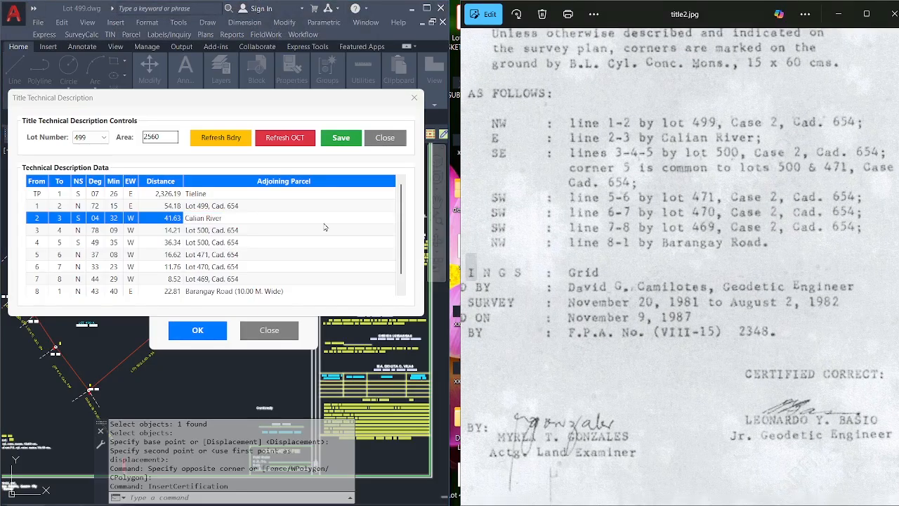
{"action": "left_click", "coordinate": [212, 253]}
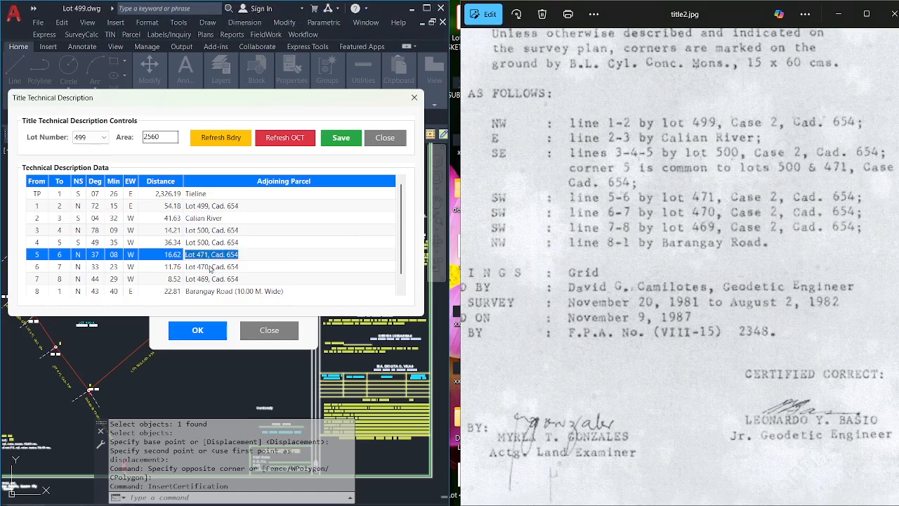
{"action": "left_click", "coordinate": [208, 268]}
{"action": "left_click", "coordinate": [209, 280]}
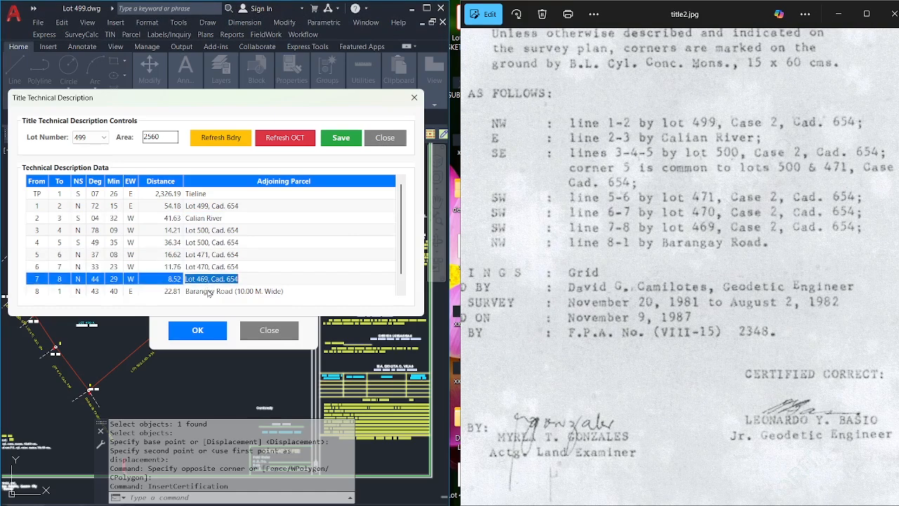
{"action": "left_click", "coordinate": [208, 290]}
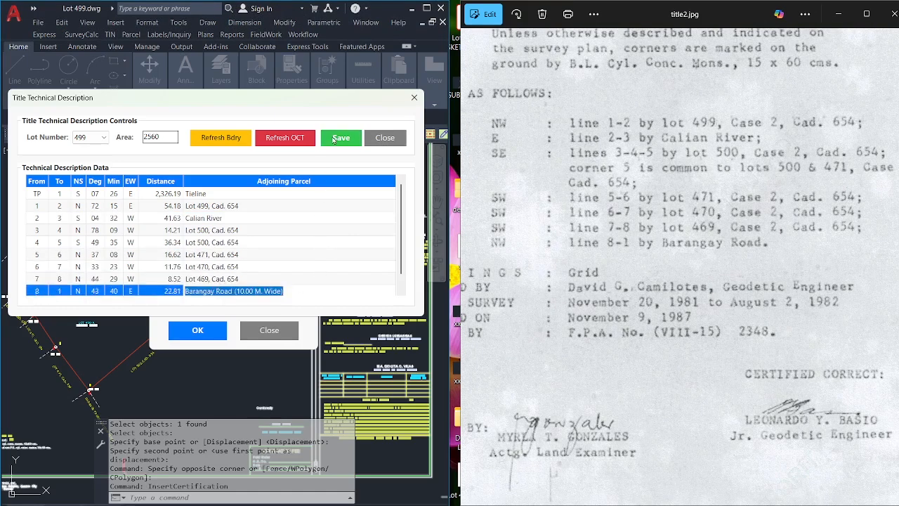
{"action": "left_click", "coordinate": [341, 138]}
{"action": "left_click", "coordinate": [266, 238]}
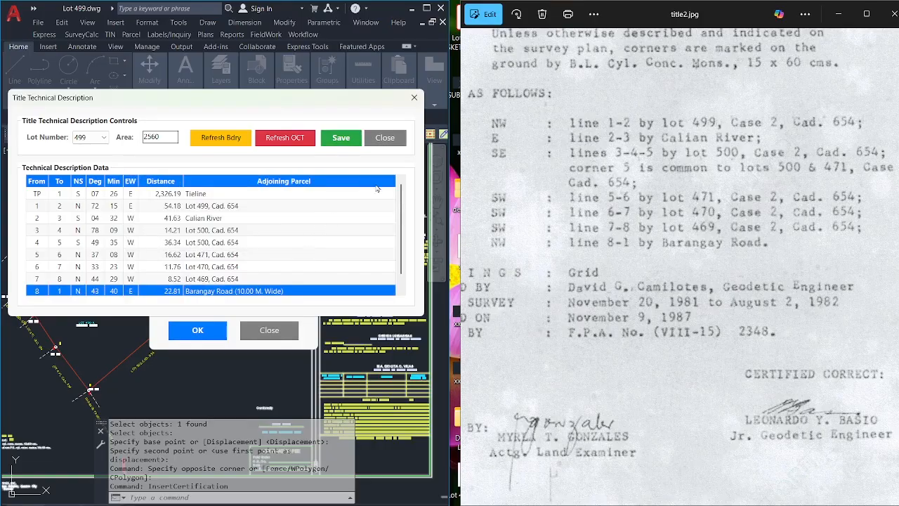
{"action": "left_click", "coordinate": [385, 137]}
{"action": "left_click_drag", "start_coordinate": [256, 173], "coordinate": [273, 171]}
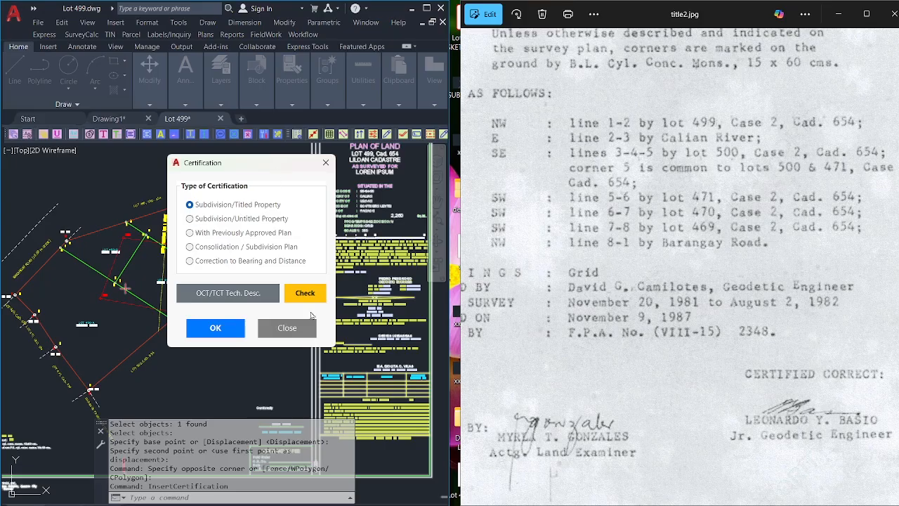
Run the inconsistency check, then choose Correction to Bearing and Distance as the certification type.
{"action": "left_click", "coordinate": [306, 295]}
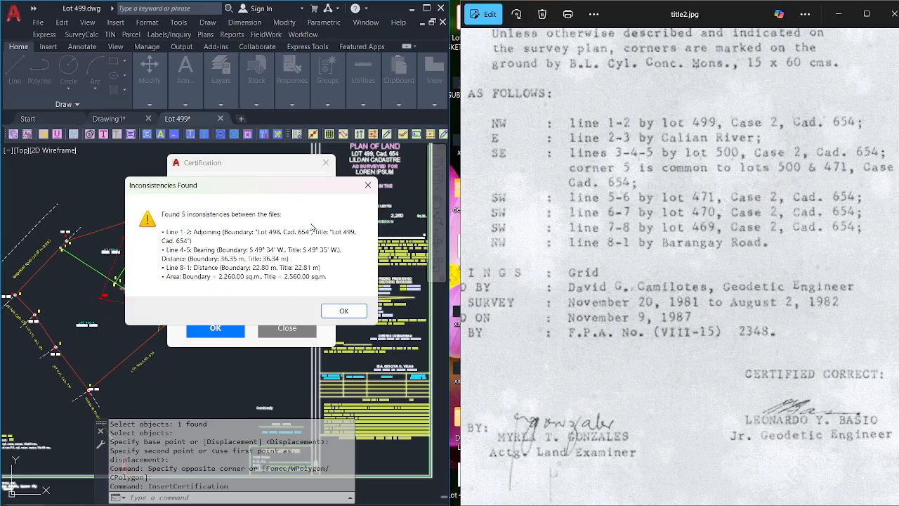
{"action": "left_click", "coordinate": [344, 310]}
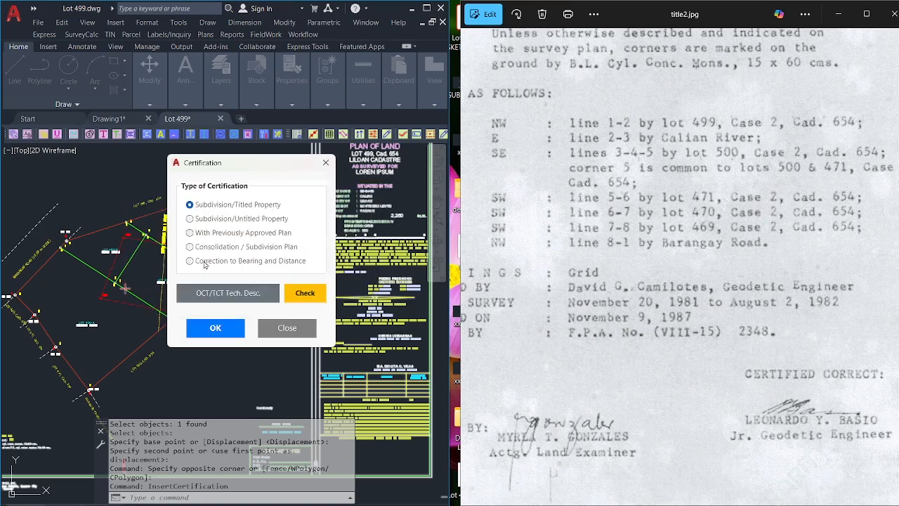
{"action": "left_click", "coordinate": [205, 262]}
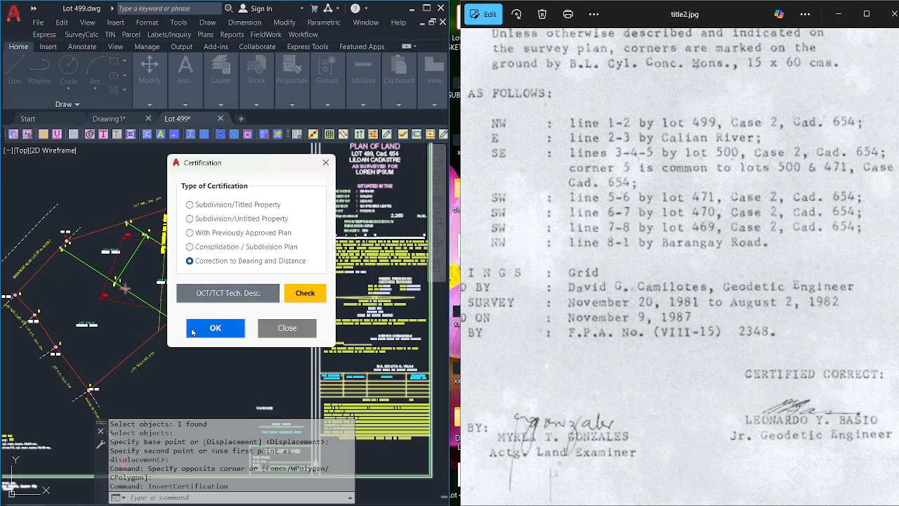
{"action": "left_click", "coordinate": [215, 329]}
{"action": "scroll", "coordinate": [277, 197], "scroll_direction": "down", "scroll_amount": 3}
Place the certification text above the plan on the sheet.
{"action": "scroll", "coordinate": [274, 253], "scroll_direction": "up", "scroll_amount": 5}
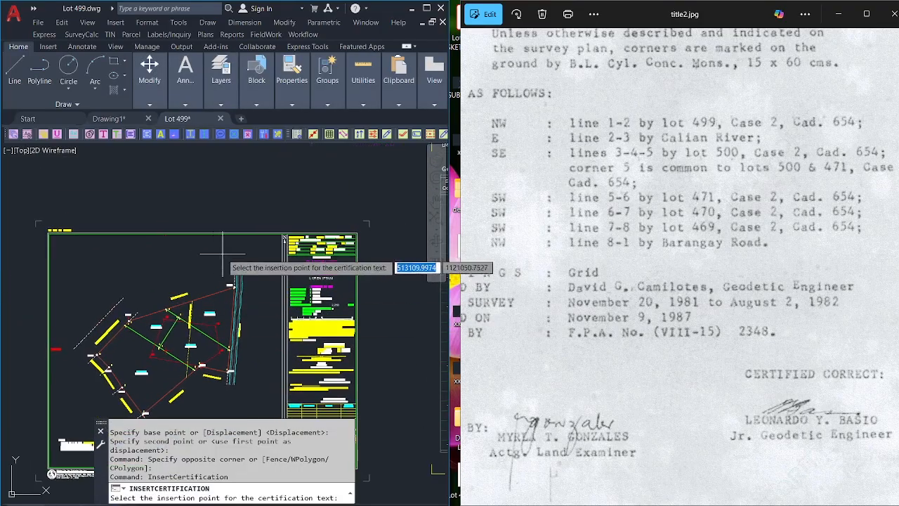
{"action": "left_click", "coordinate": [256, 244]}
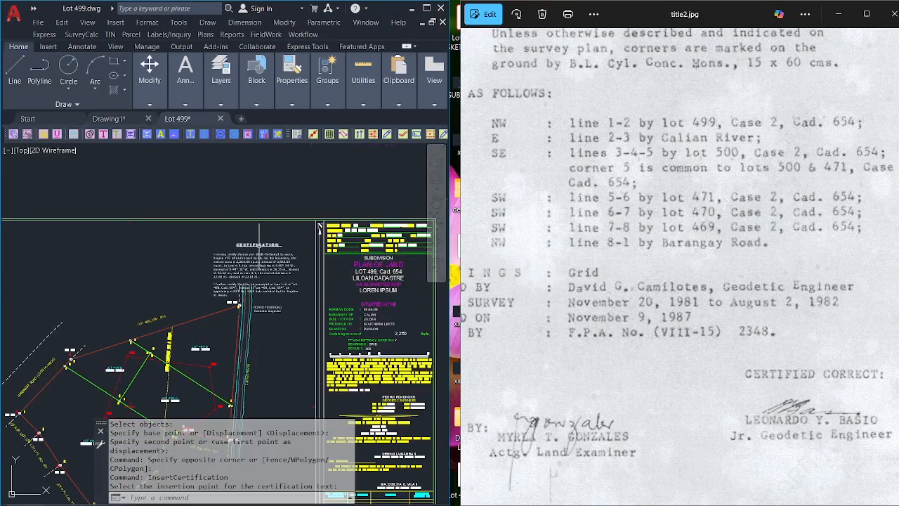
{"action": "scroll", "coordinate": [280, 281], "scroll_direction": "up", "scroll_amount": 3}
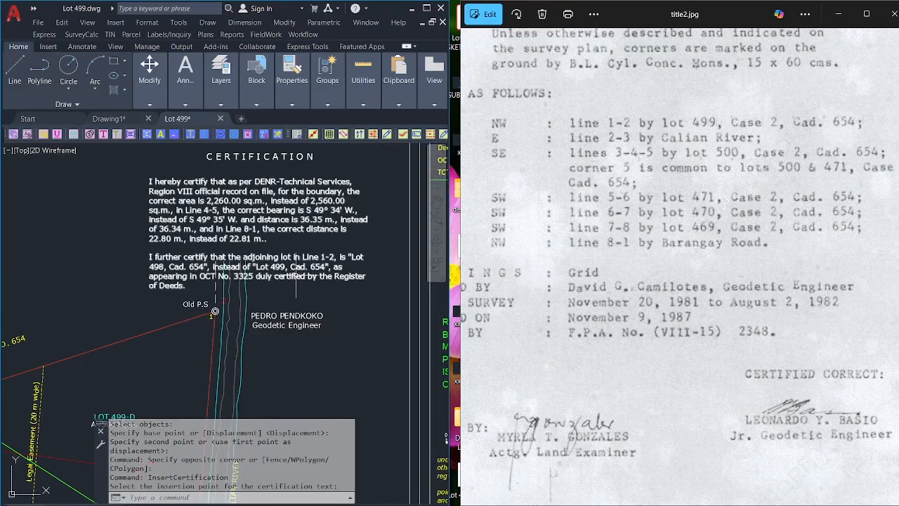
Move the three certification text lines slightly to the right with MOVE.
{"action": "type", "text": "m"}
{"action": "key", "text": "Return"}
{"action": "left_click", "coordinate": [374, 370]}
{"action": "left_click", "coordinate": [270, 145]}
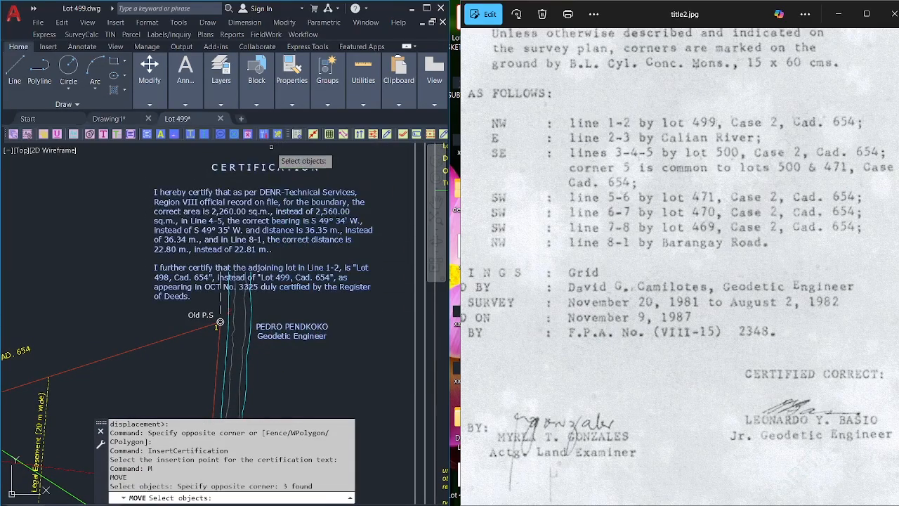
{"action": "key", "text": "Return"}
{"action": "left_click", "coordinate": [301, 205]}
{"action": "middle_click_drag", "start_coordinate": [310, 215], "coordinate": [293, 287]}
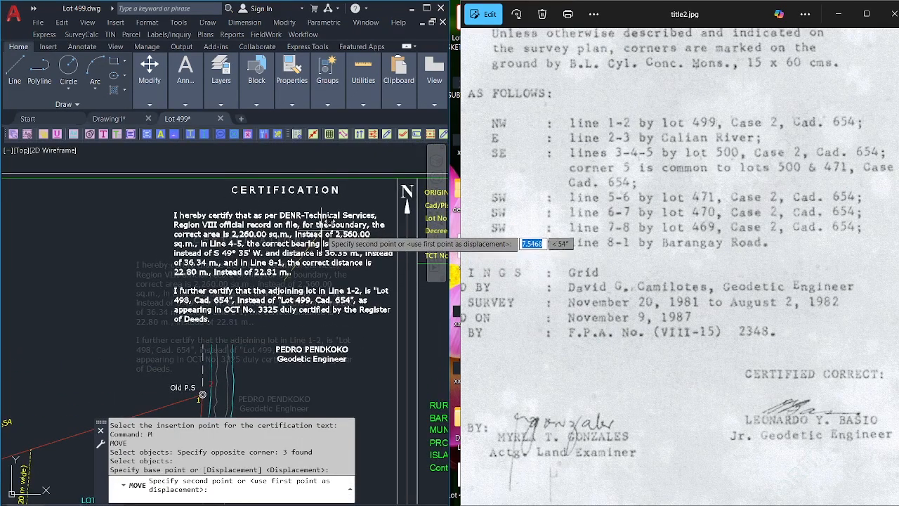
{"action": "left_click", "coordinate": [326, 229]}
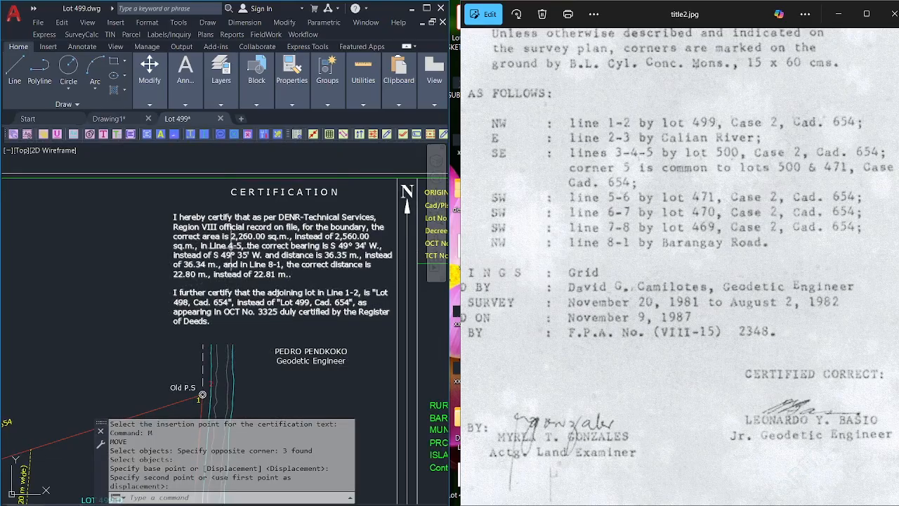
{"action": "scroll", "coordinate": [233, 213], "scroll_direction": "up", "scroll_amount": 3}
{"action": "middle_click_drag", "start_coordinate": [143, 201], "coordinate": [127, 200]}
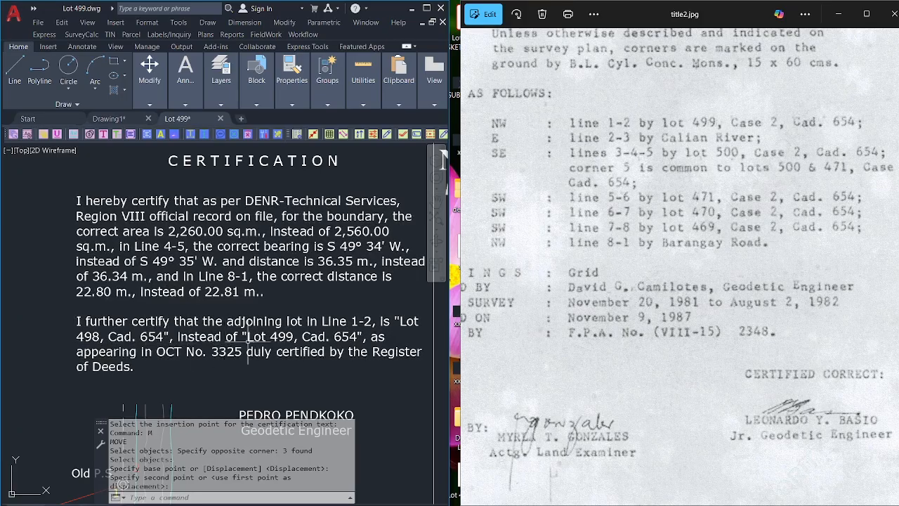
{"action": "scroll", "coordinate": [288, 323], "scroll_direction": "down", "scroll_amount": 2}
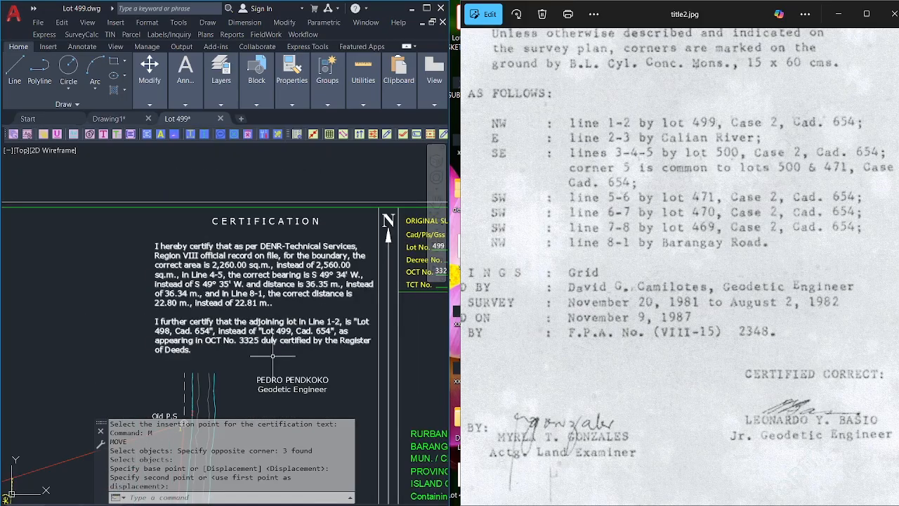
{"action": "scroll", "coordinate": [273, 355], "scroll_direction": "down", "scroll_amount": 6}
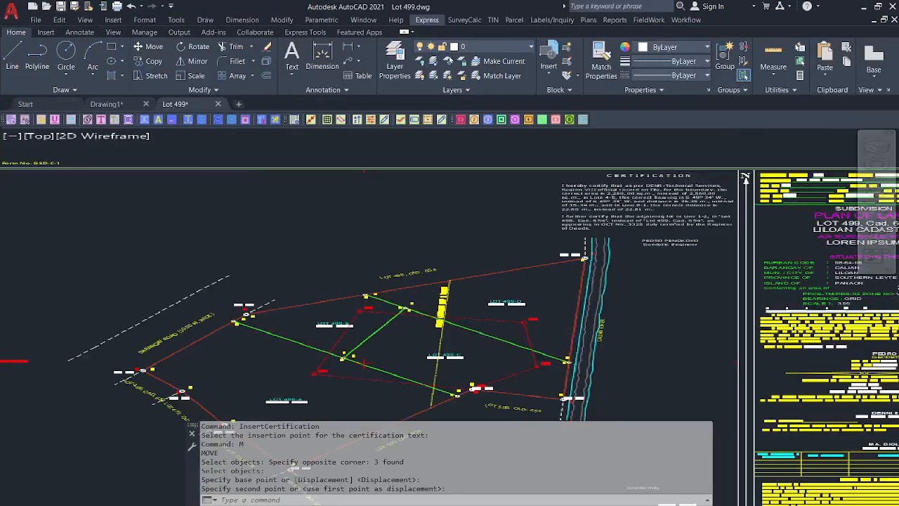
Insert the claimant's name and relationship via Insert Conformity Names and place the text on the sheet.
{"action": "left_click", "coordinate": [427, 8]}
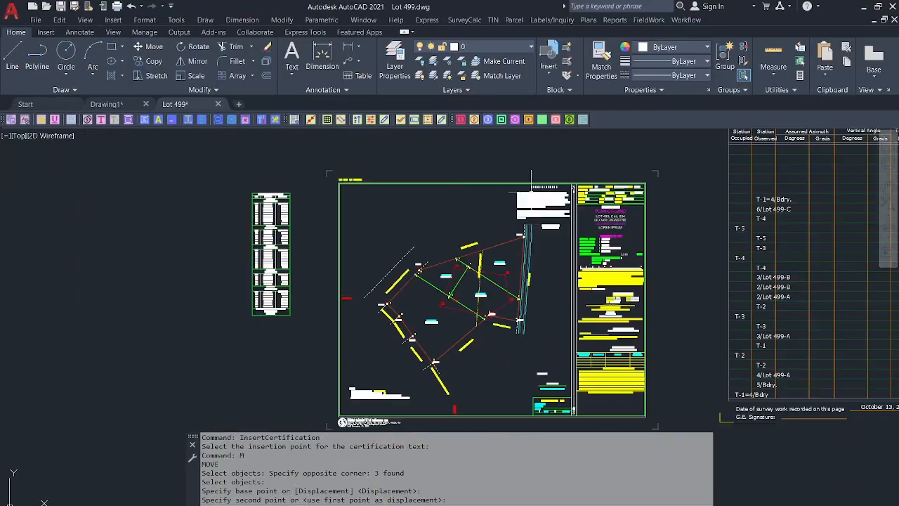
{"action": "left_click", "coordinate": [685, 20]}
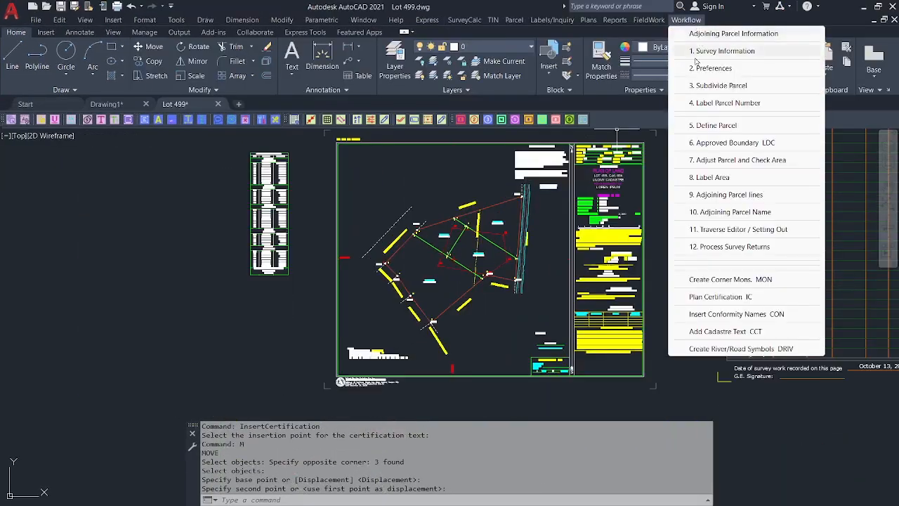
{"action": "left_click", "coordinate": [714, 313]}
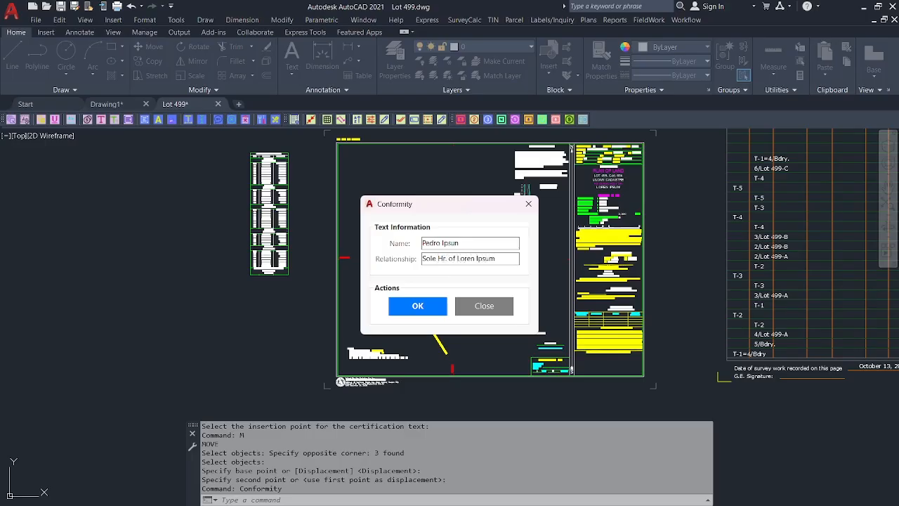
{"action": "left_click", "coordinate": [417, 306]}
{"action": "scroll", "coordinate": [594, 303], "scroll_direction": "up", "scroll_amount": 3}
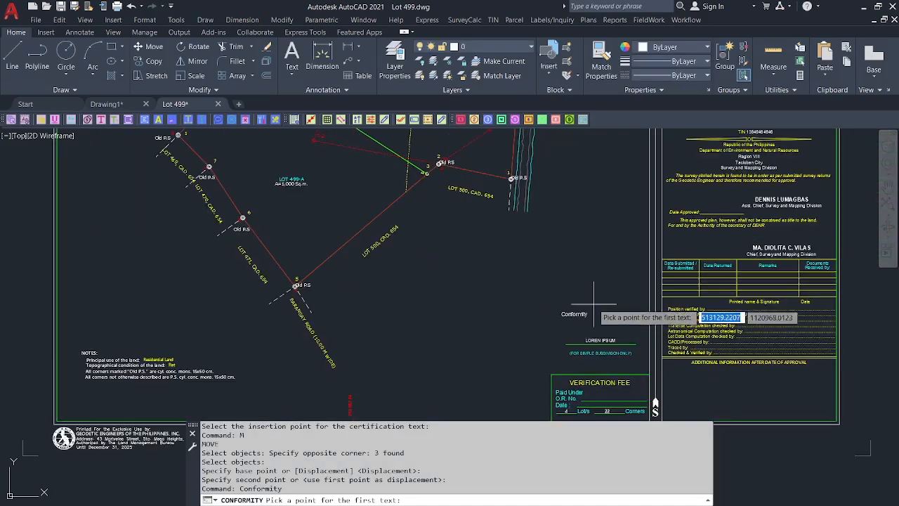
{"action": "left_click", "coordinate": [439, 362]}
Move the conformity text under the Conformity heading beside the verification fee box.
{"action": "scroll", "coordinate": [444, 410], "scroll_direction": "up", "scroll_amount": 4}
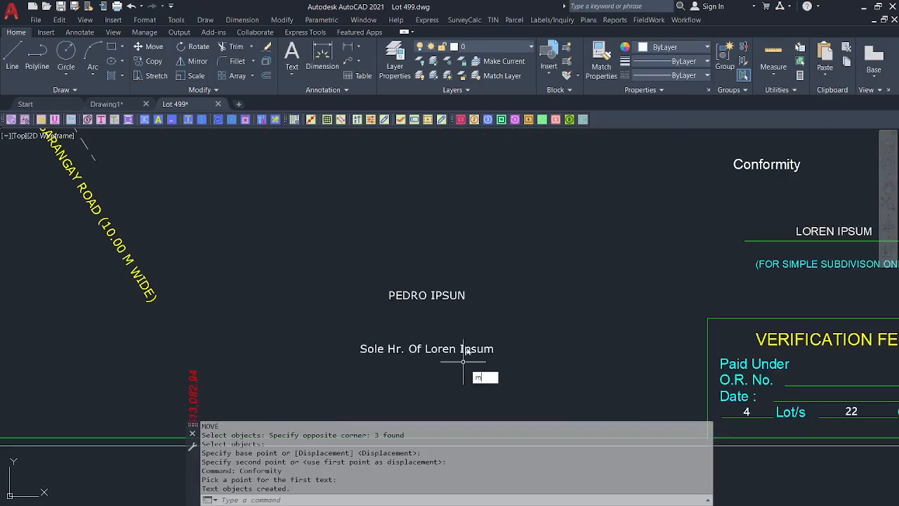
{"action": "type", "text": "m"}
{"action": "key", "text": "Return"}
{"action": "left_click", "coordinate": [457, 317]}
{"action": "left_click", "coordinate": [431, 256]}
{"action": "key", "text": "Return"}
{"action": "left_click", "coordinate": [469, 205]}
{"action": "scroll", "coordinate": [480, 237], "scroll_direction": "down", "scroll_amount": 1}
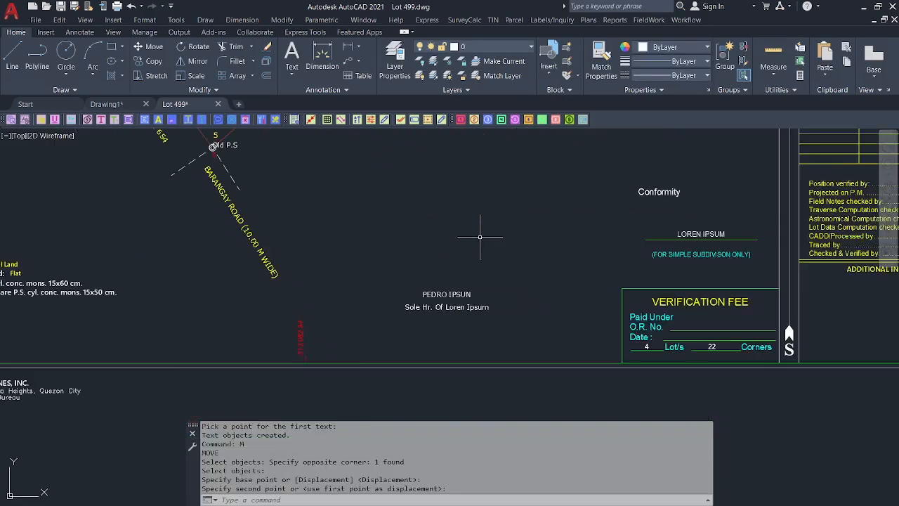
{"action": "scroll", "coordinate": [480, 236], "scroll_direction": "down", "scroll_amount": 4}
Review the plan view, leaving the workflow command list without running anything.
{"action": "left_click", "coordinate": [685, 20]}
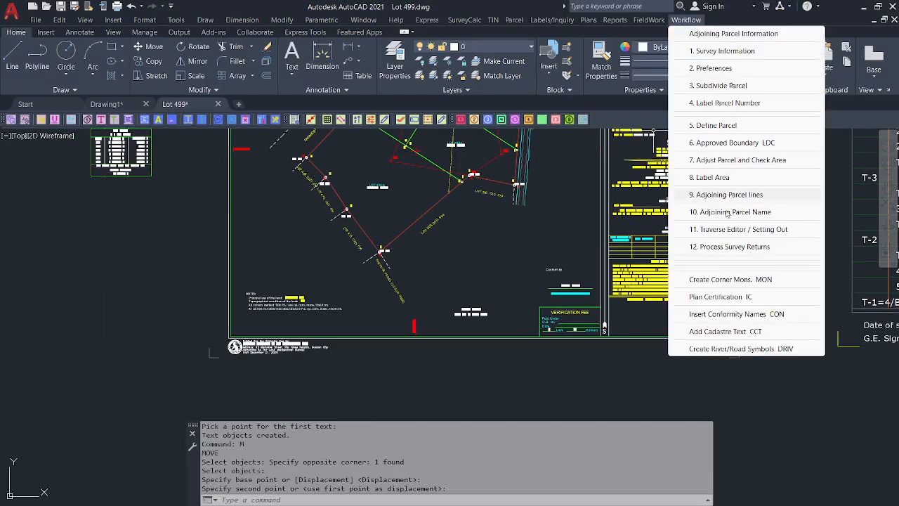
{"action": "left_click", "coordinate": [549, 262]}
{"action": "scroll", "coordinate": [460, 302], "scroll_direction": "down", "scroll_amount": 5}
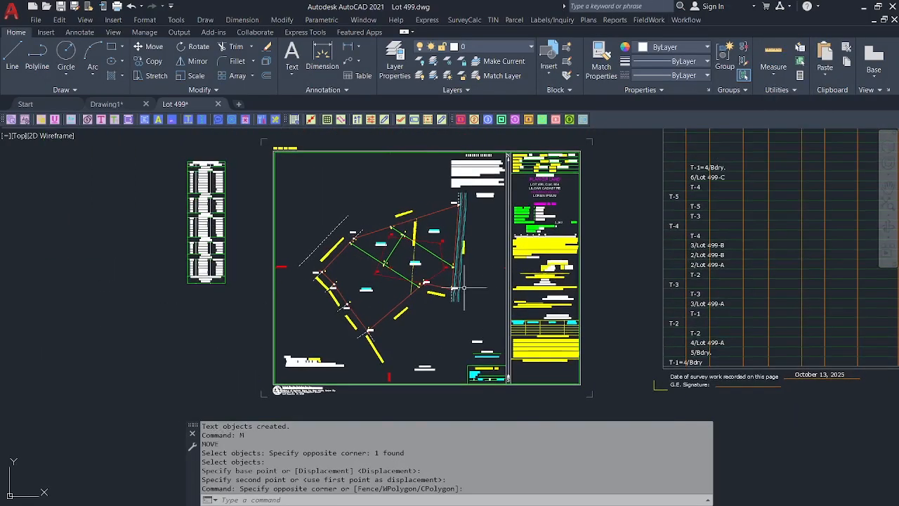
{"action": "scroll", "coordinate": [463, 287], "scroll_direction": "up", "scroll_amount": 3}
{"action": "scroll", "coordinate": [449, 283], "scroll_direction": "down", "scroll_amount": 3}
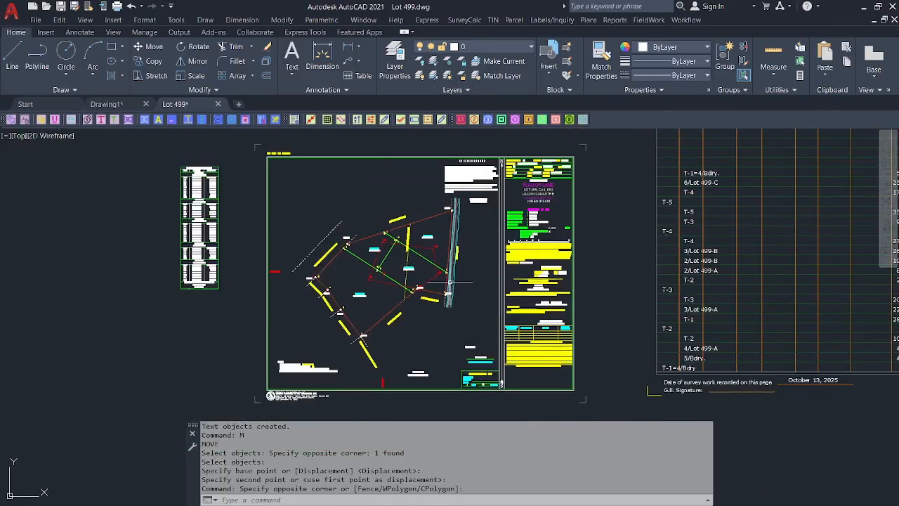
{"action": "scroll", "coordinate": [443, 277], "scroll_direction": "up", "scroll_amount": 3}
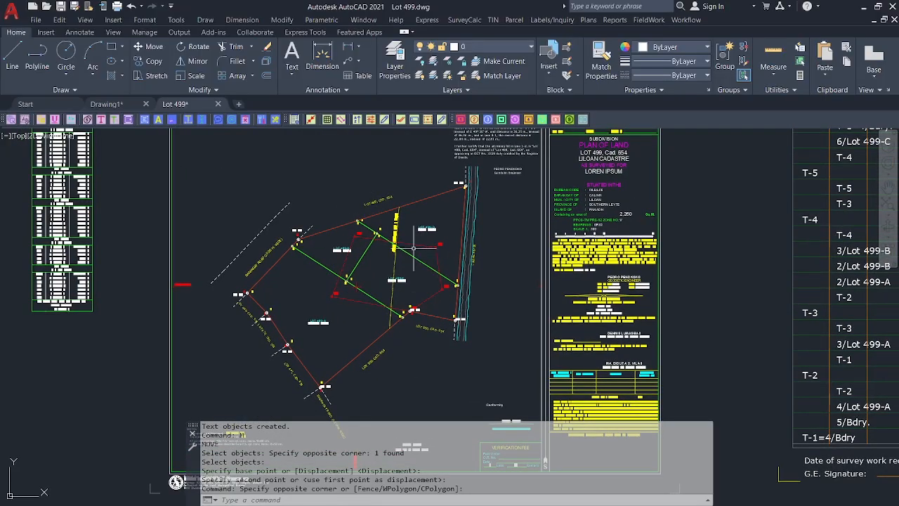
{"action": "scroll", "coordinate": [414, 247], "scroll_direction": "down", "scroll_amount": 3}
{"action": "scroll", "coordinate": [399, 257], "scroll_direction": "up", "scroll_amount": 3}
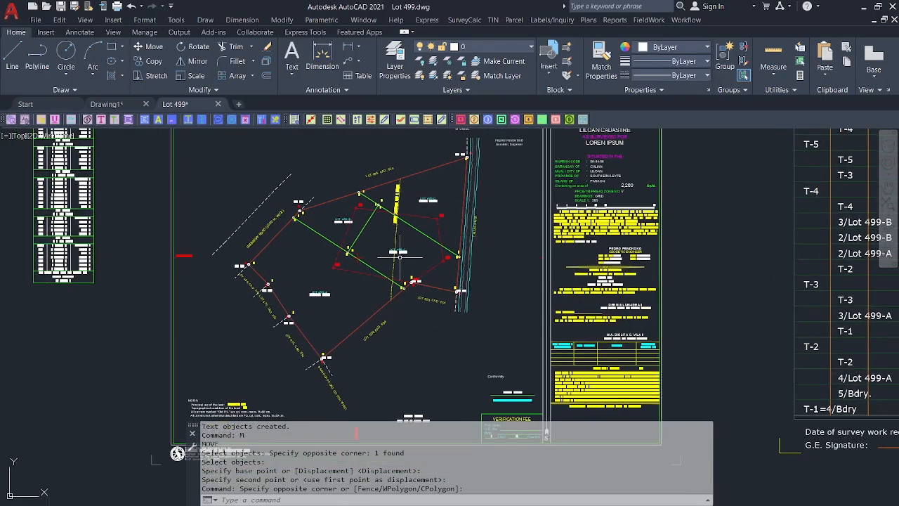
{"action": "middle_click_drag", "start_coordinate": [391, 257], "coordinate": [388, 272]}
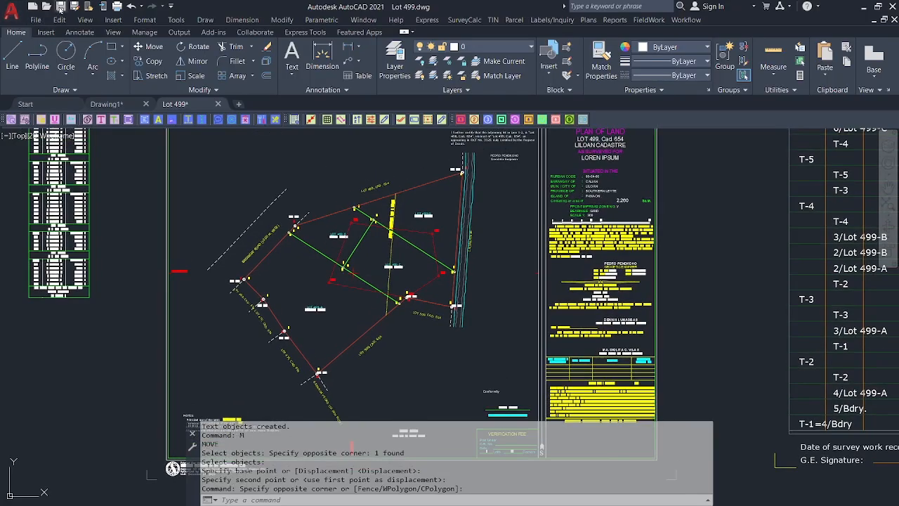
Save the Lot 499 drawing and bring up the Reports menu.
{"action": "left_click", "coordinate": [60, 7]}
{"action": "left_click", "coordinate": [589, 19]}
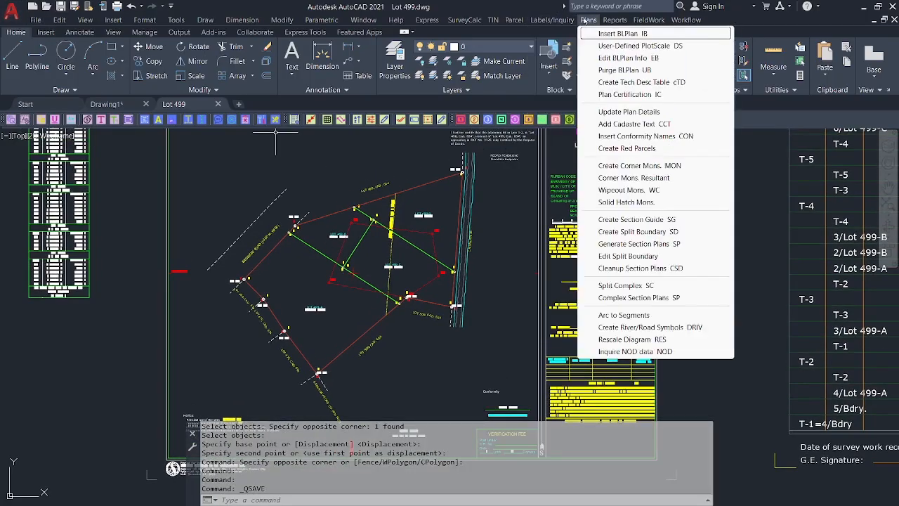
{"action": "mouse_move", "coordinate": [614, 20]}
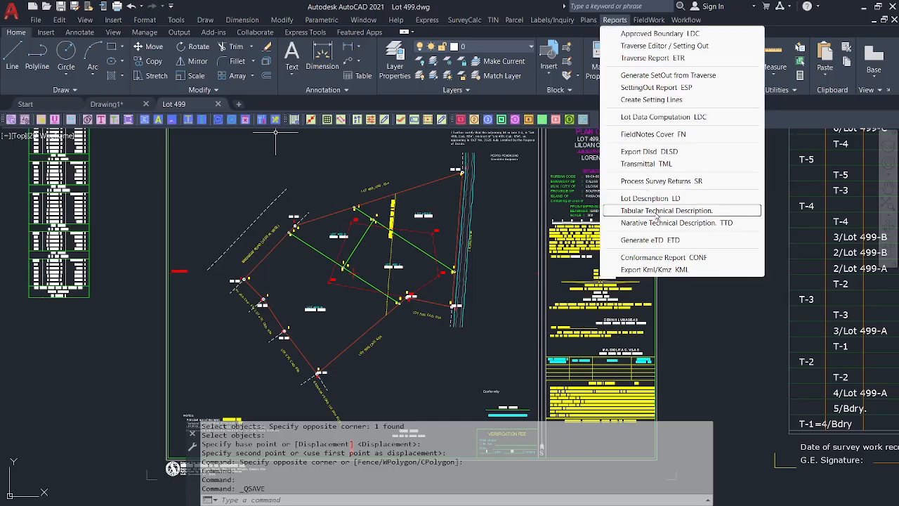
Generate the Tabular Technical Description with plan approval date November 29, 2025, dismissing the Office activation notice.
{"action": "left_click", "coordinate": [657, 212]}
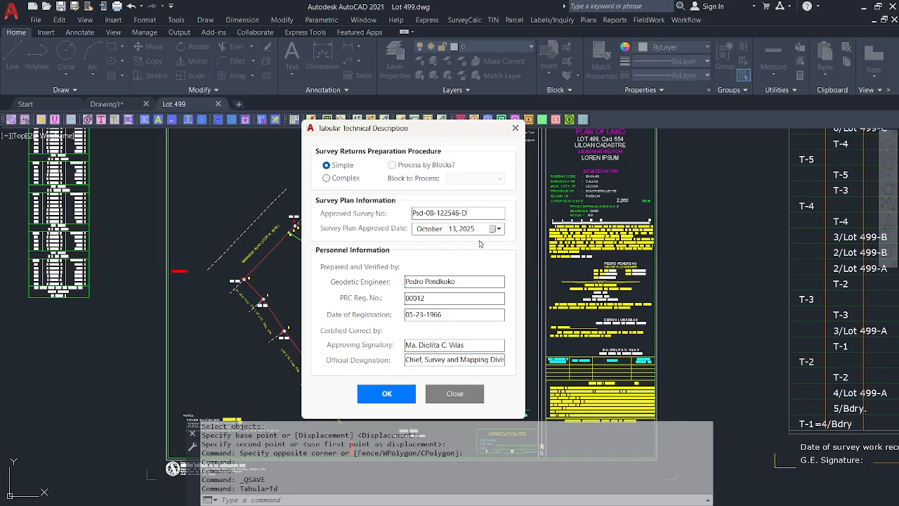
{"action": "left_click", "coordinate": [498, 230]}
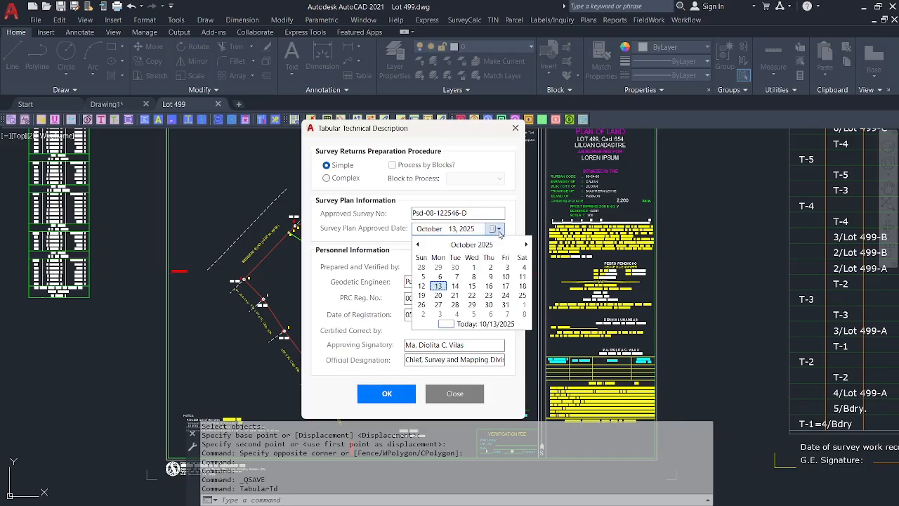
{"action": "left_click", "coordinate": [526, 244]}
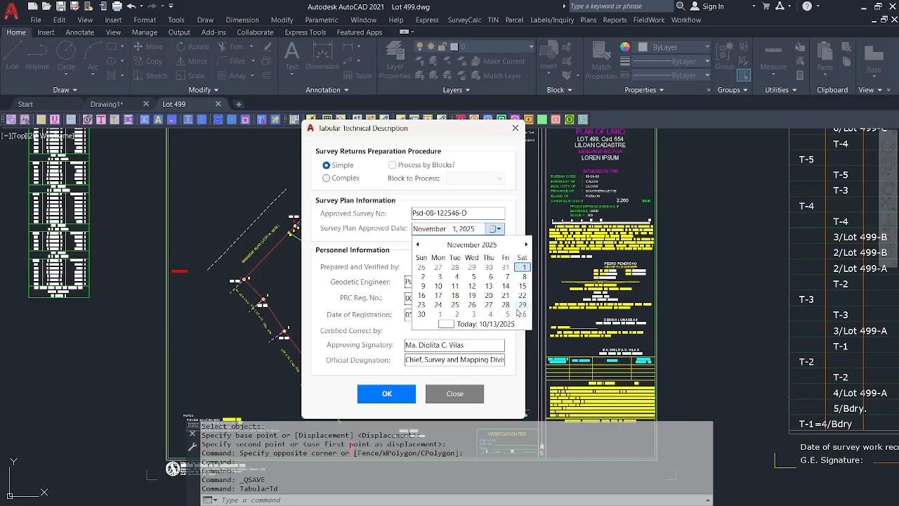
{"action": "left_click", "coordinate": [521, 305]}
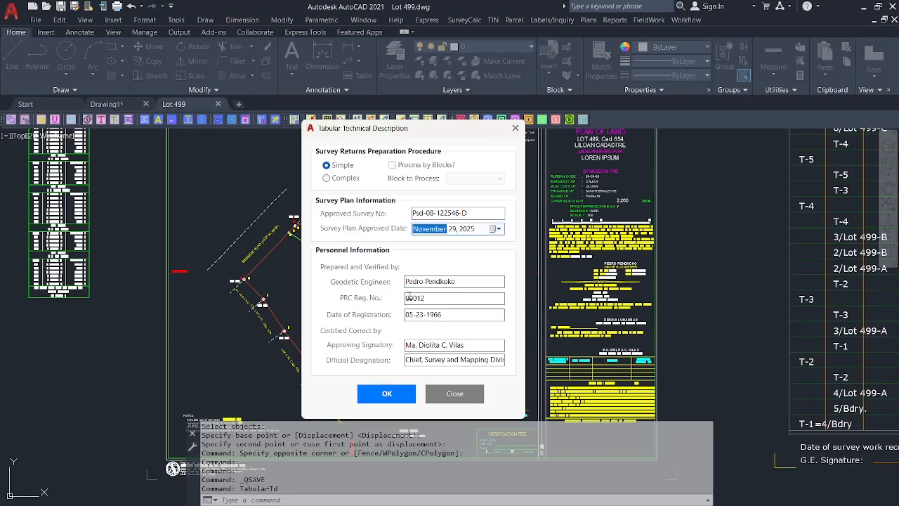
{"action": "left_click", "coordinate": [387, 393]}
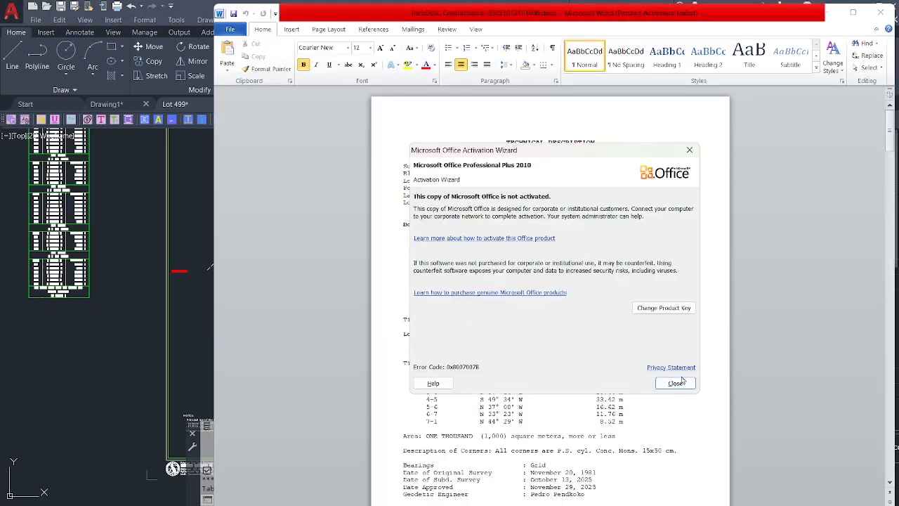
{"action": "left_click", "coordinate": [674, 383]}
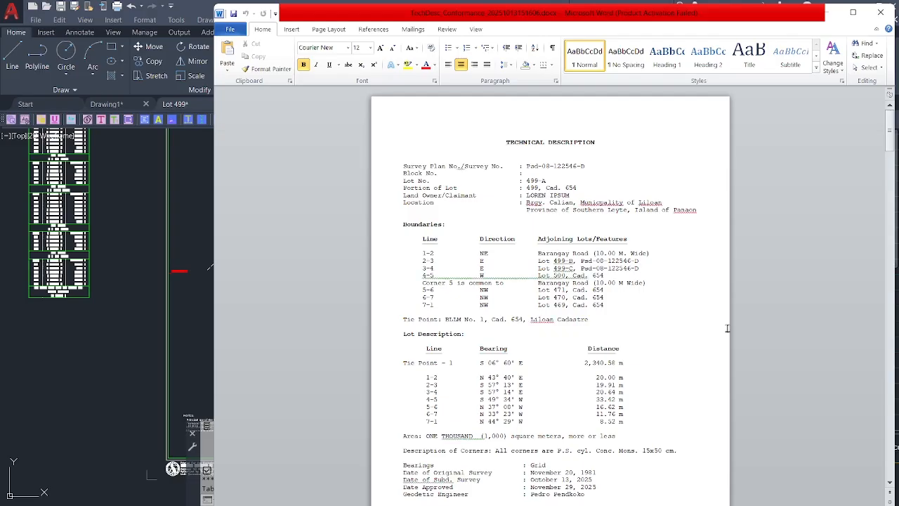
Minimize Word, glance over the Lot 499 plan, then bring the TechDesc Word document back to the front.
{"action": "left_click", "coordinate": [826, 13]}
{"action": "scroll", "coordinate": [361, 274], "scroll_direction": "up", "scroll_amount": 5}
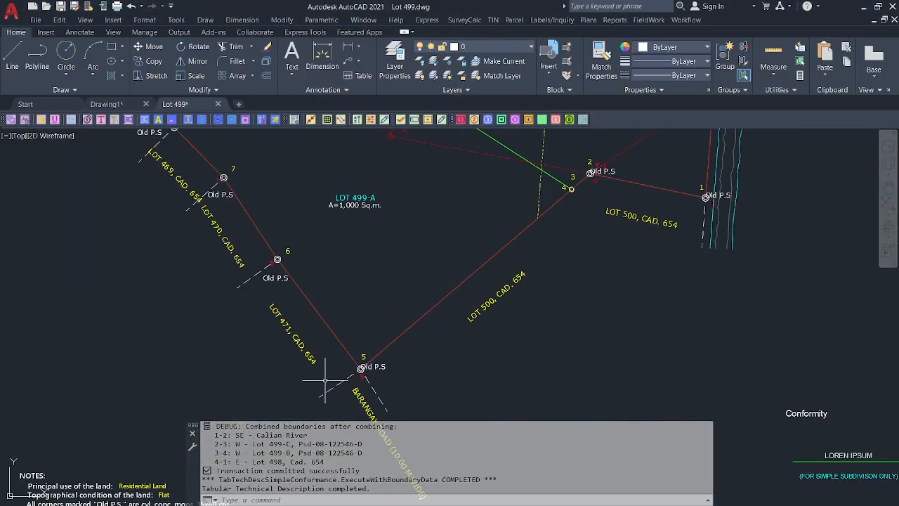
{"action": "scroll", "coordinate": [364, 280], "scroll_direction": "up", "scroll_amount": 5}
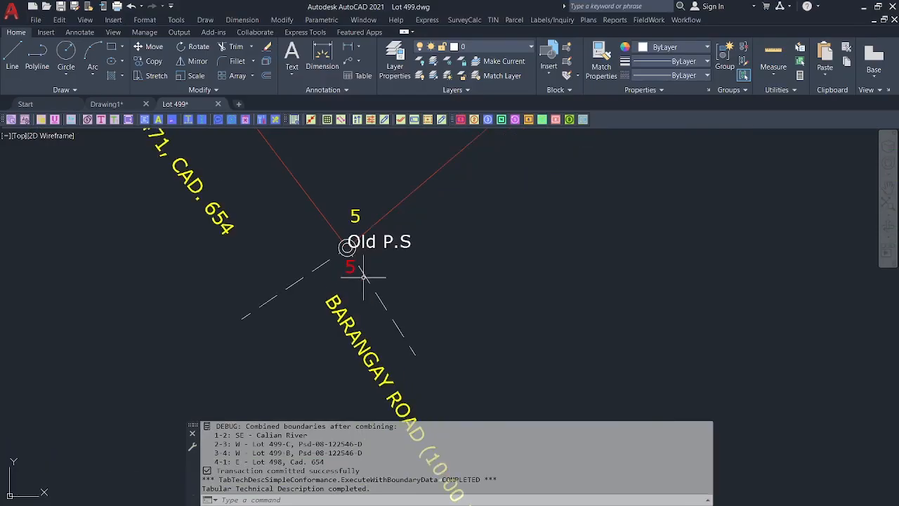
{"action": "scroll", "coordinate": [354, 260], "scroll_direction": "down", "scroll_amount": 5}
{"action": "scroll", "coordinate": [351, 280], "scroll_direction": "up", "scroll_amount": 2}
{"action": "scroll", "coordinate": [355, 251], "scroll_direction": "down", "scroll_amount": 3}
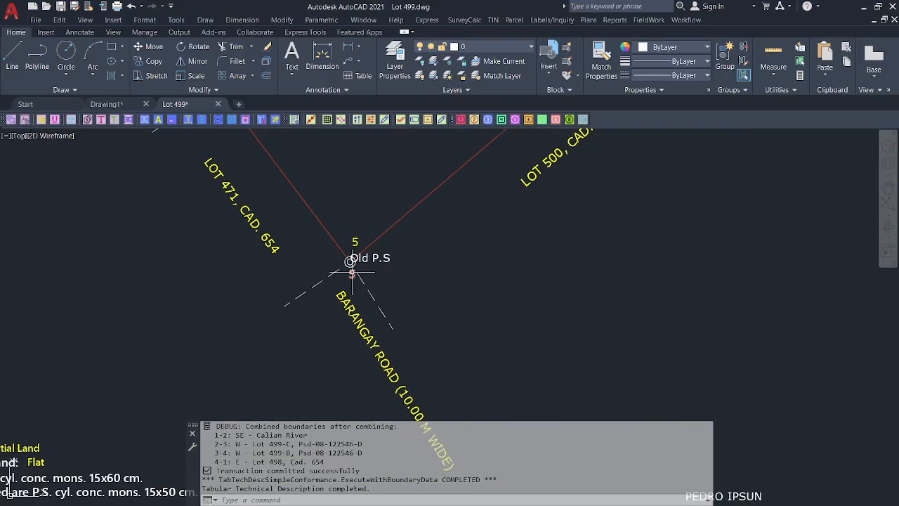
{"action": "scroll", "coordinate": [357, 246], "scroll_direction": "down", "scroll_amount": 3}
{"action": "middle_click_drag", "start_coordinate": [357, 242], "coordinate": [352, 262]}
{"action": "mouse_move", "coordinate": [689, 504]}
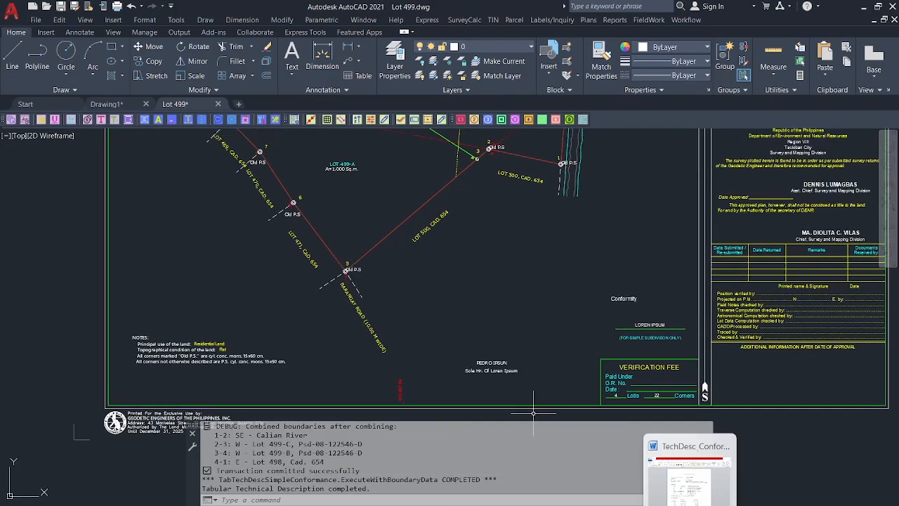
{"action": "left_click", "coordinate": [689, 477]}
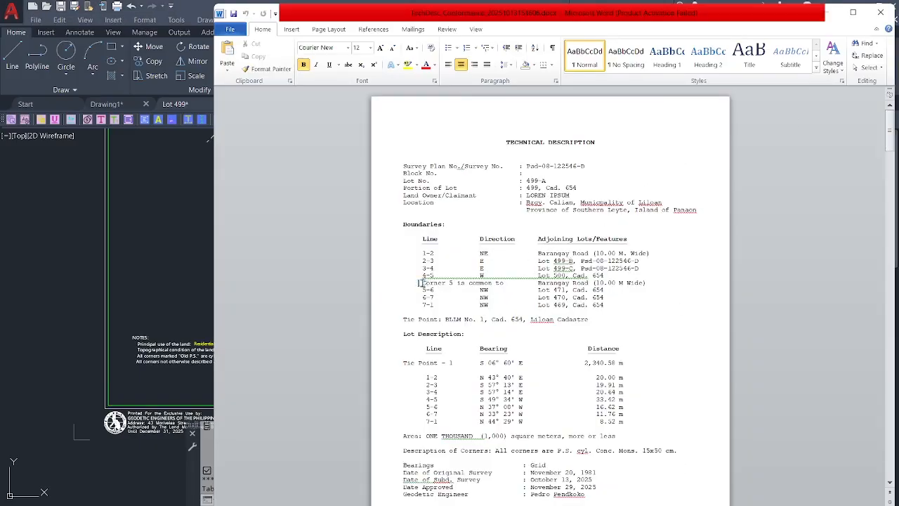
Select the Corner 5 boundary rows and set the Word paper size to Legal.
{"action": "left_click_drag", "start_coordinate": [420, 282], "coordinate": [649, 282]}
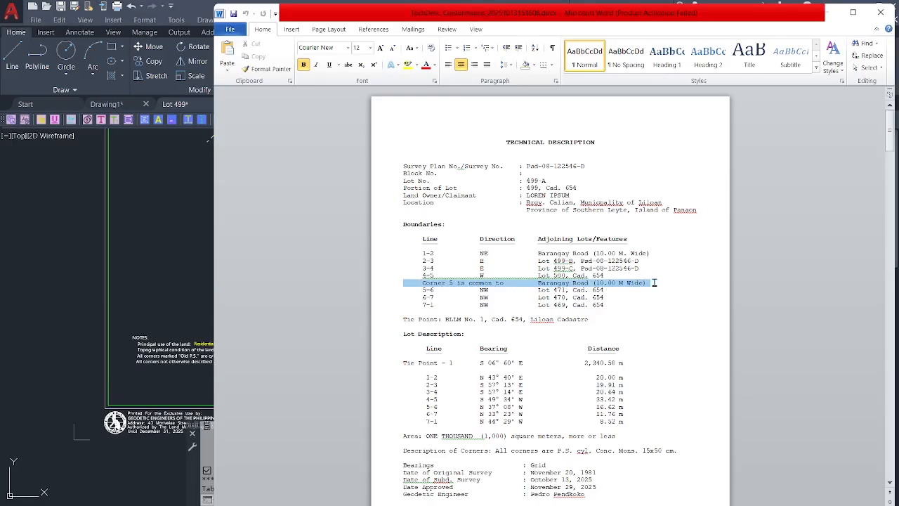
{"action": "left_click_drag", "start_coordinate": [654, 282], "coordinate": [533, 226]}
{"action": "scroll", "coordinate": [638, 284], "scroll_direction": "down", "scroll_amount": 1}
{"action": "scroll", "coordinate": [611, 269], "scroll_direction": "down", "scroll_amount": 8}
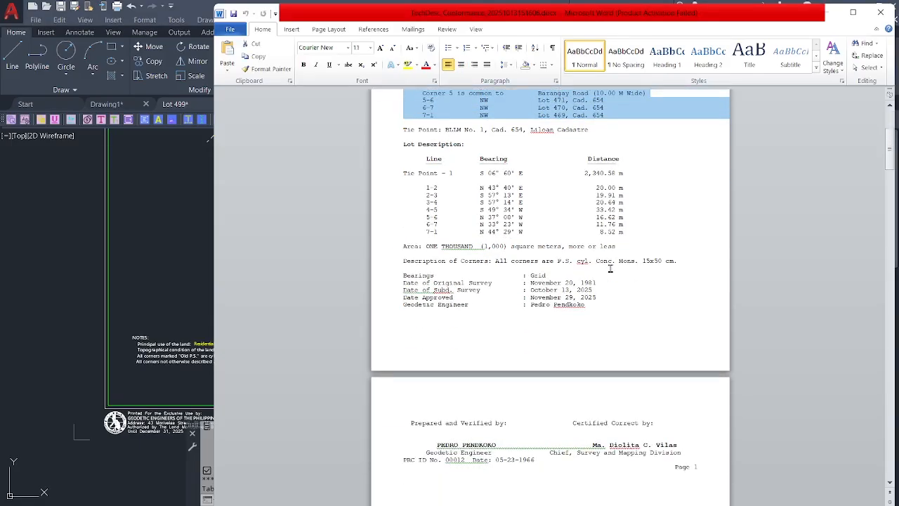
{"action": "scroll", "coordinate": [610, 268], "scroll_direction": "up", "scroll_amount": 2}
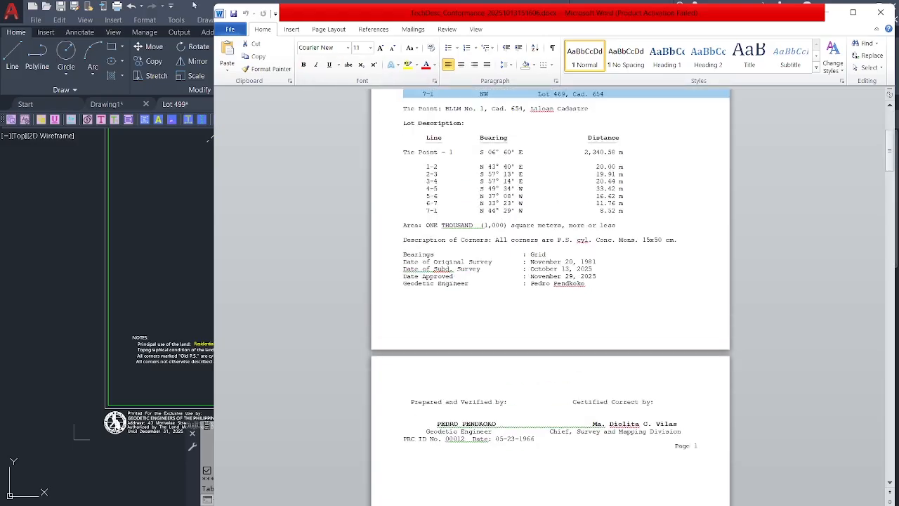
{"action": "left_click", "coordinate": [295, 31]}
{"action": "left_click", "coordinate": [322, 33]}
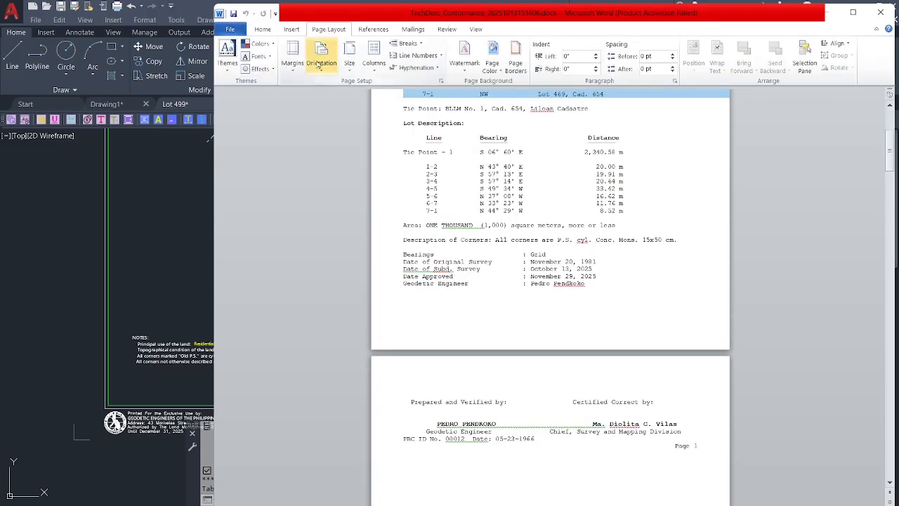
{"action": "left_click", "coordinate": [349, 57]}
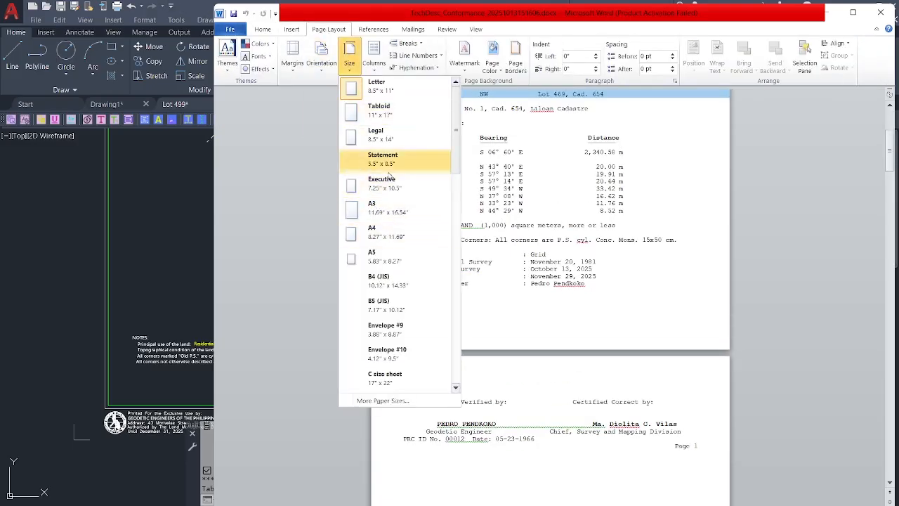
{"action": "left_click", "coordinate": [397, 140]}
Scroll through pages 1–4, ending at Lot 499-D's 500 square meter description.
{"action": "scroll", "coordinate": [582, 250], "scroll_direction": "up", "scroll_amount": 3}
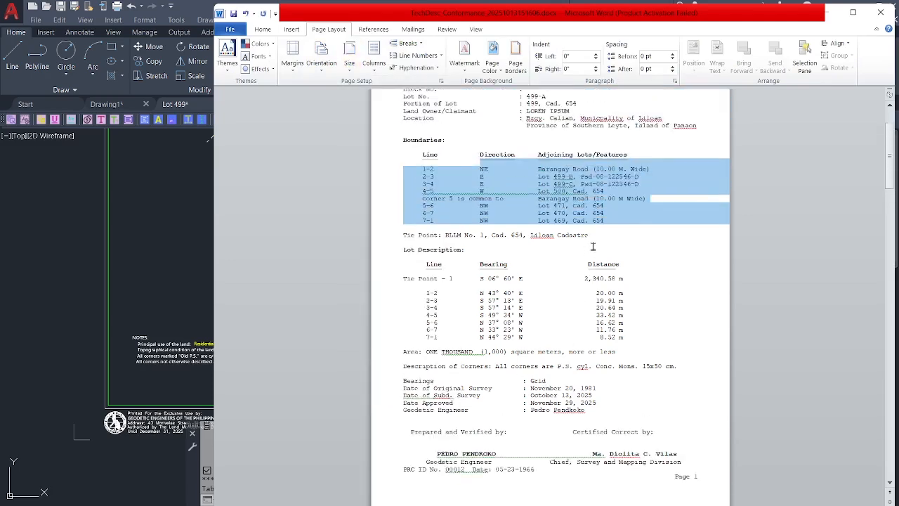
{"action": "scroll", "coordinate": [677, 270], "scroll_direction": "up", "scroll_amount": 1}
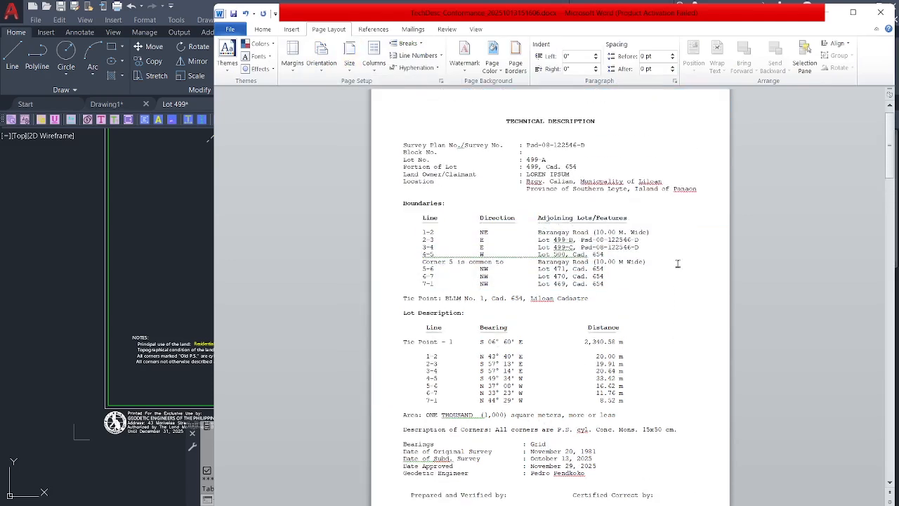
{"action": "scroll", "coordinate": [677, 263], "scroll_direction": "down", "scroll_amount": 10}
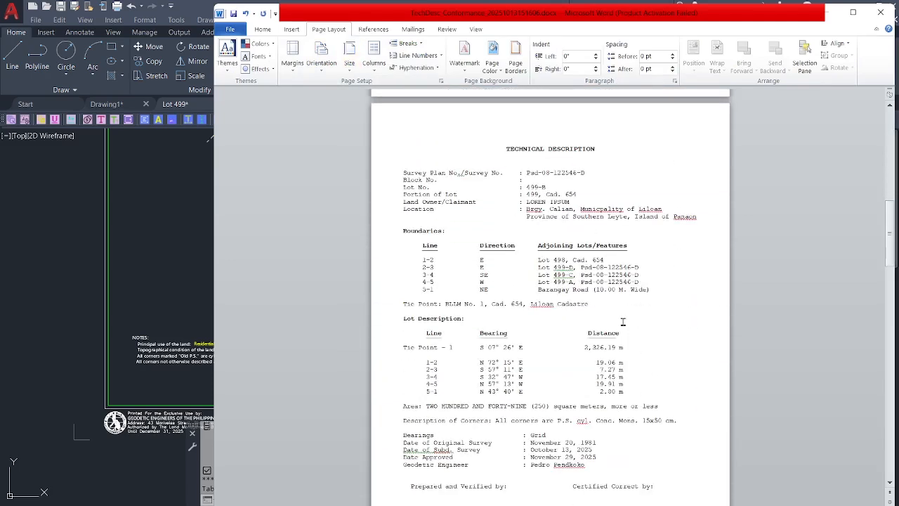
{"action": "scroll", "coordinate": [622, 321], "scroll_direction": "down", "scroll_amount": 3}
{"action": "scroll", "coordinate": [613, 136], "scroll_direction": "up", "scroll_amount": 3}
{"action": "scroll", "coordinate": [629, 201], "scroll_direction": "down", "scroll_amount": 2}
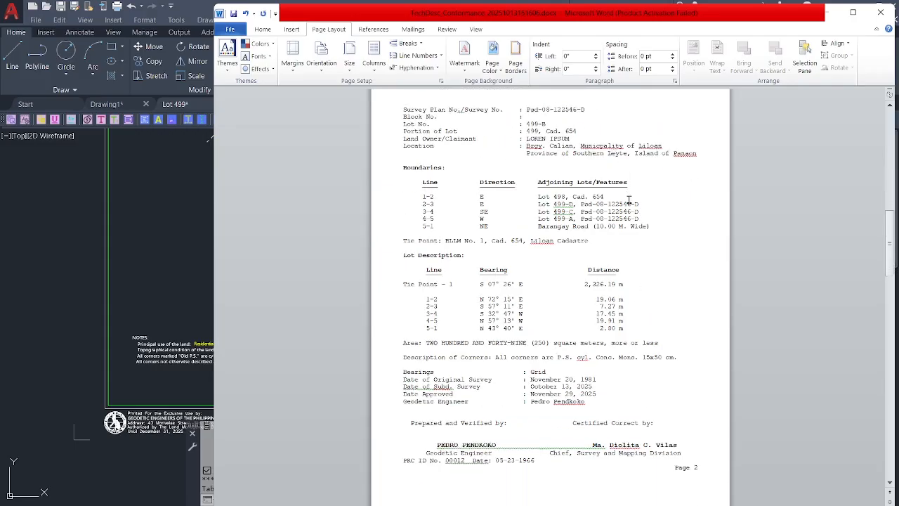
{"action": "left_click_drag", "start_coordinate": [663, 225], "coordinate": [420, 181]}
{"action": "scroll", "coordinate": [601, 241], "scroll_direction": "down", "scroll_amount": 10}
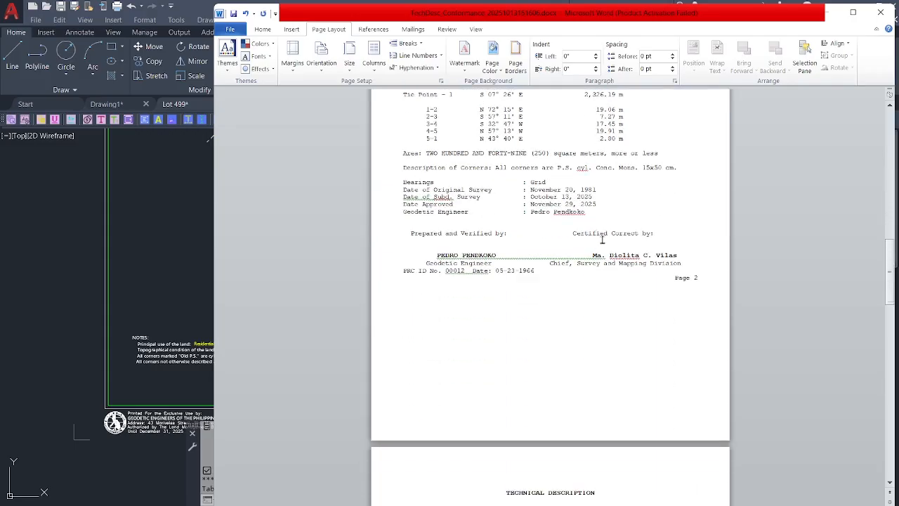
{"action": "scroll", "coordinate": [601, 241], "scroll_direction": "down", "scroll_amount": 15}
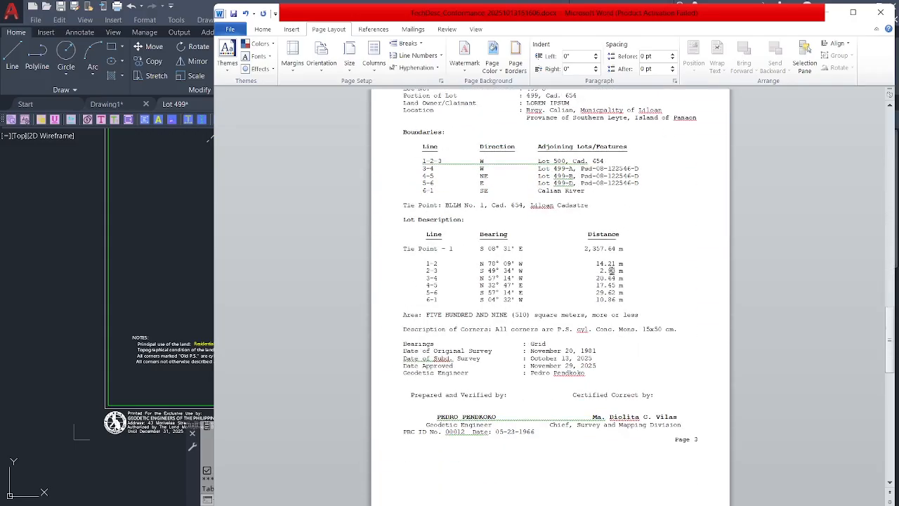
{"action": "scroll", "coordinate": [615, 282], "scroll_direction": "down", "scroll_amount": 12}
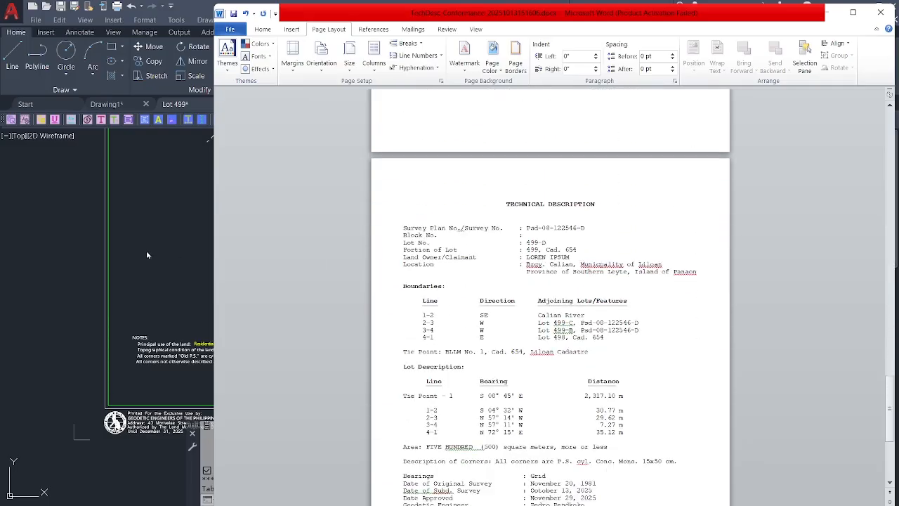
{"action": "scroll", "coordinate": [556, 274], "scroll_direction": "down", "scroll_amount": 8}
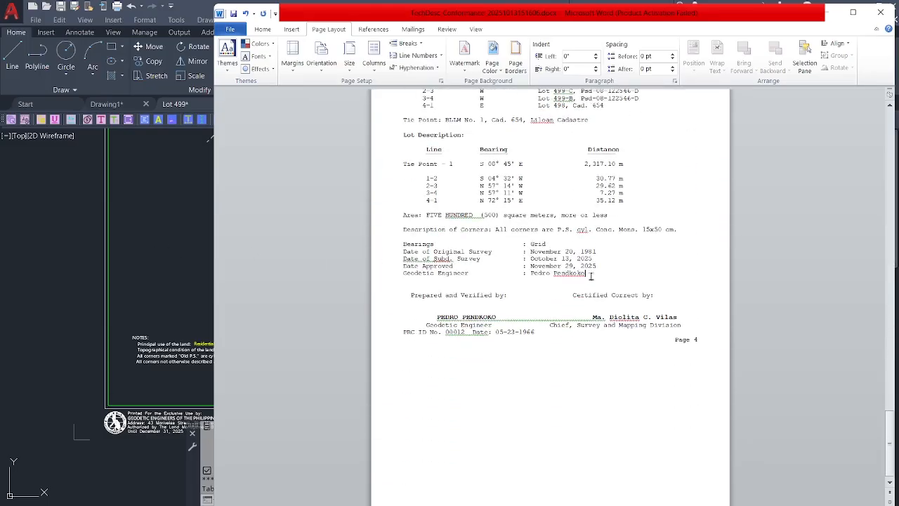
Pan and zoom across the Lot 499 plan, field notes and description sheets, then open the Workflow menu.
{"action": "left_click", "coordinate": [164, 229]}
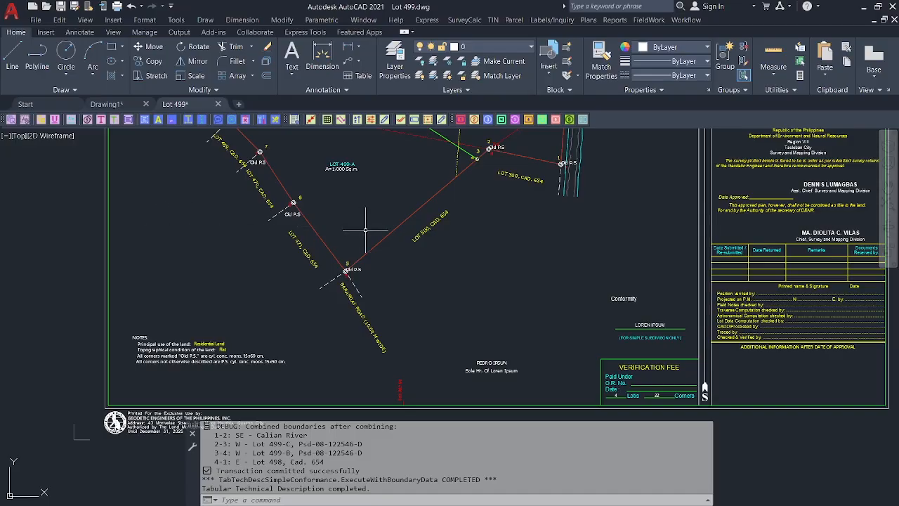
{"action": "middle_click_drag", "start_coordinate": [452, 243], "coordinate": [434, 342]}
{"action": "middle_click_drag", "start_coordinate": [470, 285], "coordinate": [463, 322]}
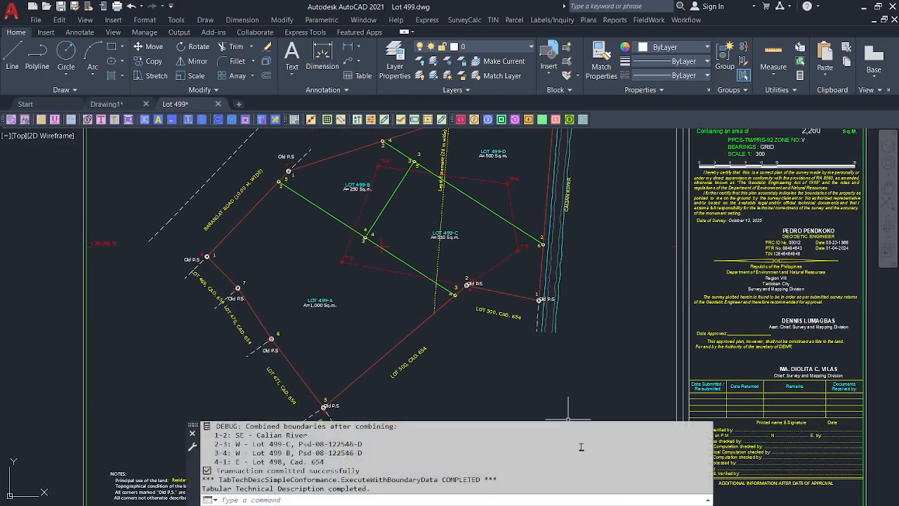
{"action": "middle_click_drag", "start_coordinate": [580, 310], "coordinate": [549, 355]}
{"action": "scroll", "coordinate": [542, 285], "scroll_direction": "down", "scroll_amount": 2}
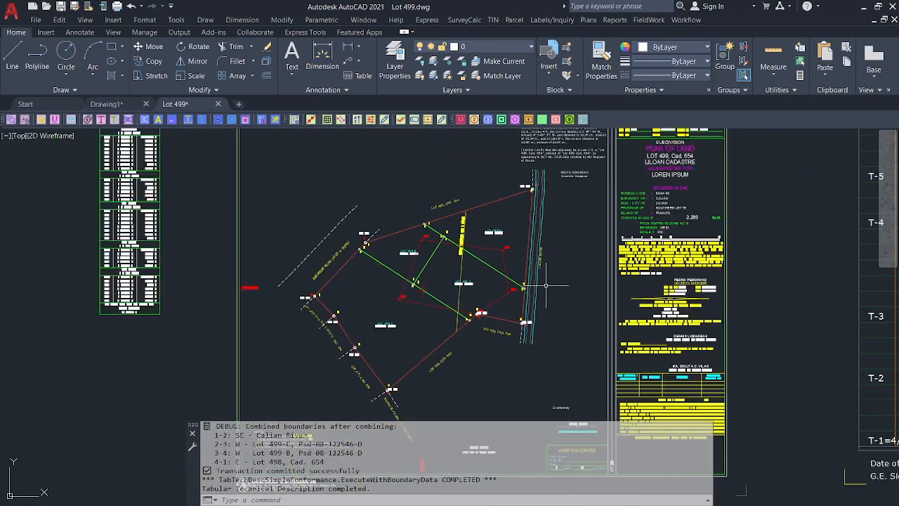
{"action": "scroll", "coordinate": [539, 285], "scroll_direction": "up", "scroll_amount": 2}
{"action": "scroll", "coordinate": [539, 287], "scroll_direction": "down", "scroll_amount": 2}
{"action": "scroll", "coordinate": [537, 285], "scroll_direction": "down", "scroll_amount": 2}
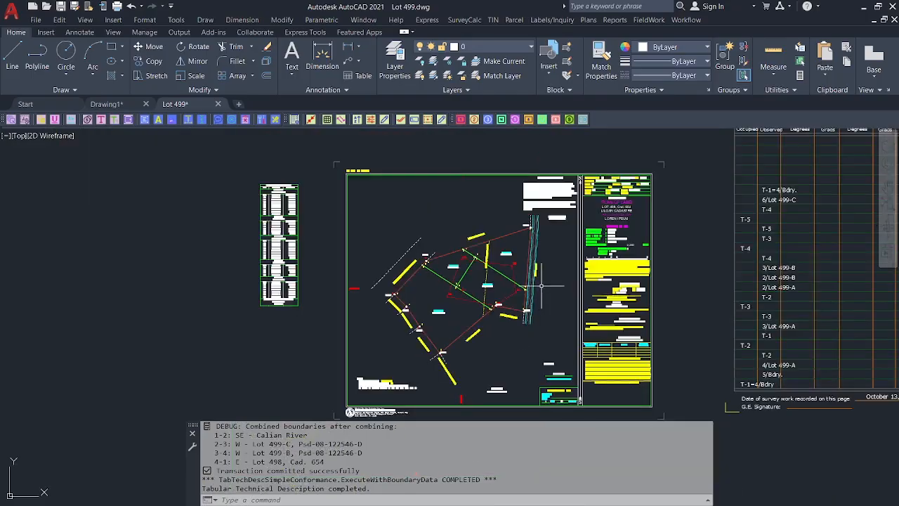
{"action": "scroll", "coordinate": [519, 281], "scroll_direction": "down", "scroll_amount": 2}
{"action": "scroll", "coordinate": [534, 282], "scroll_direction": "up", "scroll_amount": 3}
{"action": "middle_click_drag", "start_coordinate": [566, 281], "coordinate": [504, 285]}
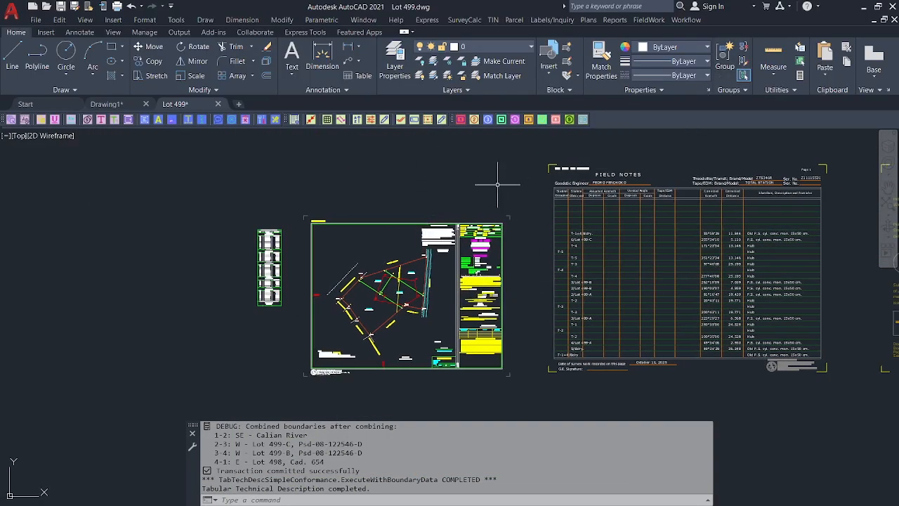
{"action": "scroll", "coordinate": [507, 264], "scroll_direction": "down", "scroll_amount": 4}
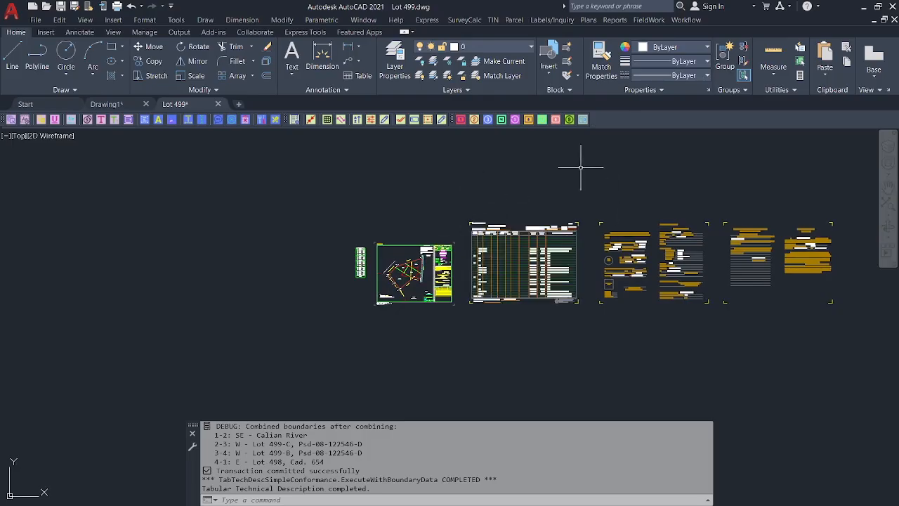
{"action": "scroll", "coordinate": [410, 271], "scroll_direction": "up", "scroll_amount": 2}
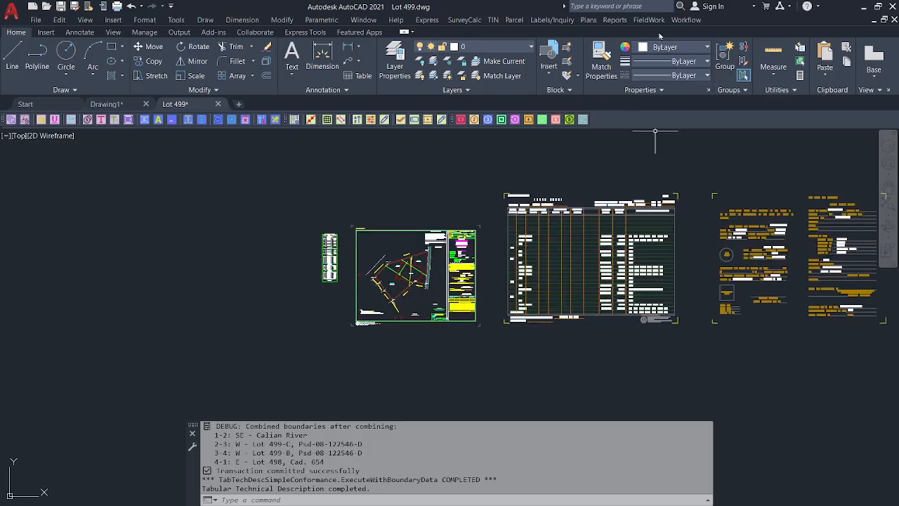
{"action": "left_click", "coordinate": [686, 20]}
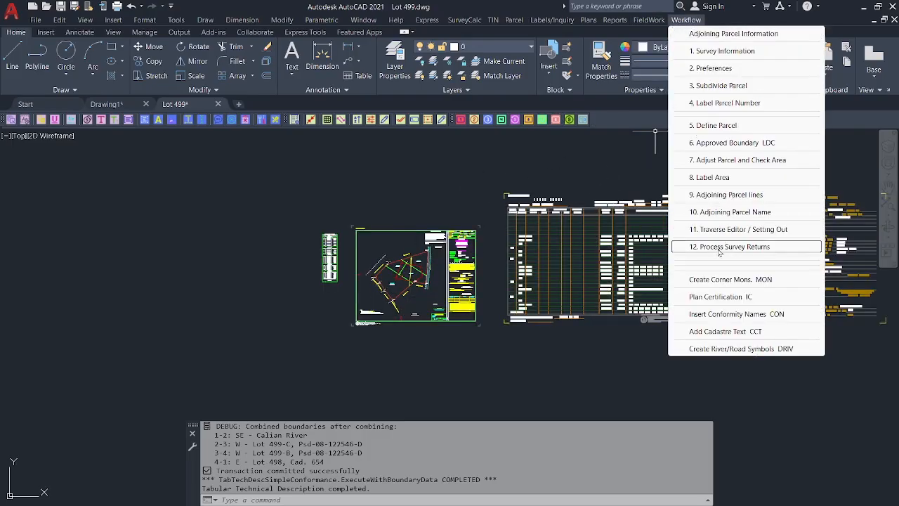
Run Workflow step 12, Process Survey Returns, declining to open the output folder in File Explorer.
{"action": "left_click", "coordinate": [726, 246]}
{"action": "left_click", "coordinate": [454, 344]}
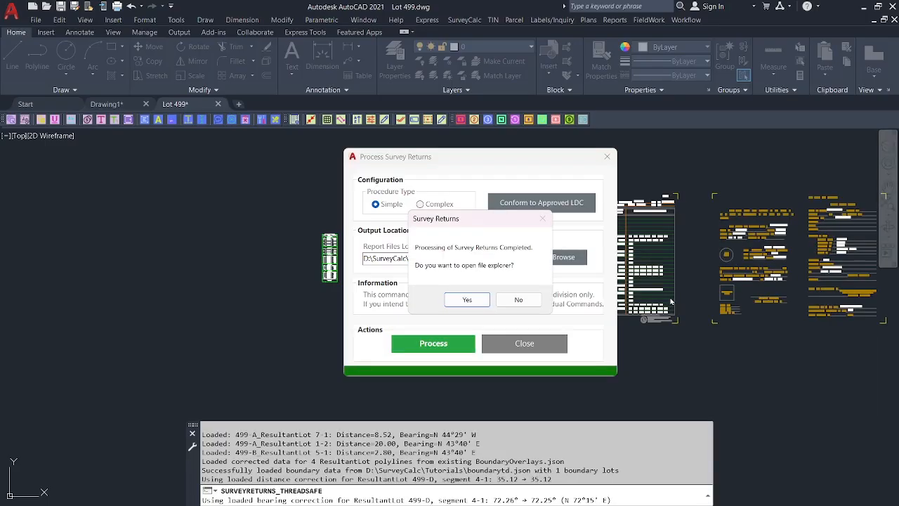
{"action": "left_click", "coordinate": [511, 302]}
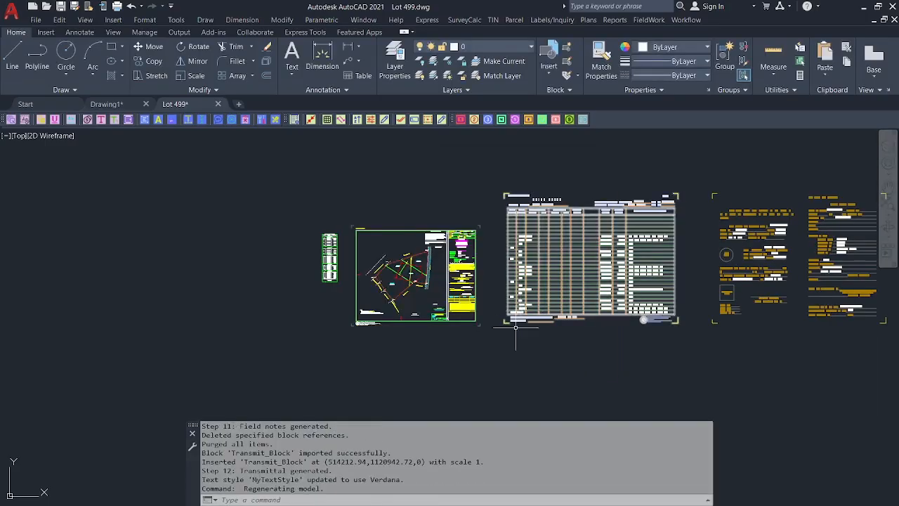